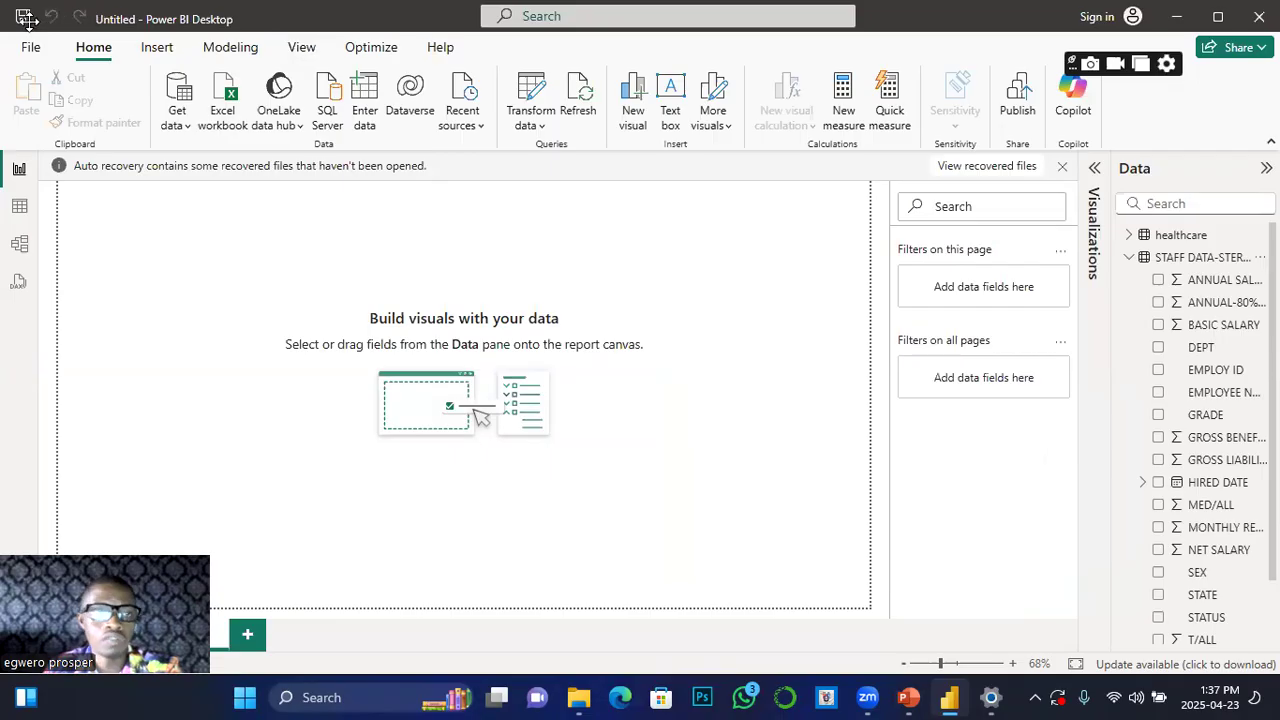
Step: Try to save the report in the Documents folder as mw_data_analytics_class
left_click(30, 50)
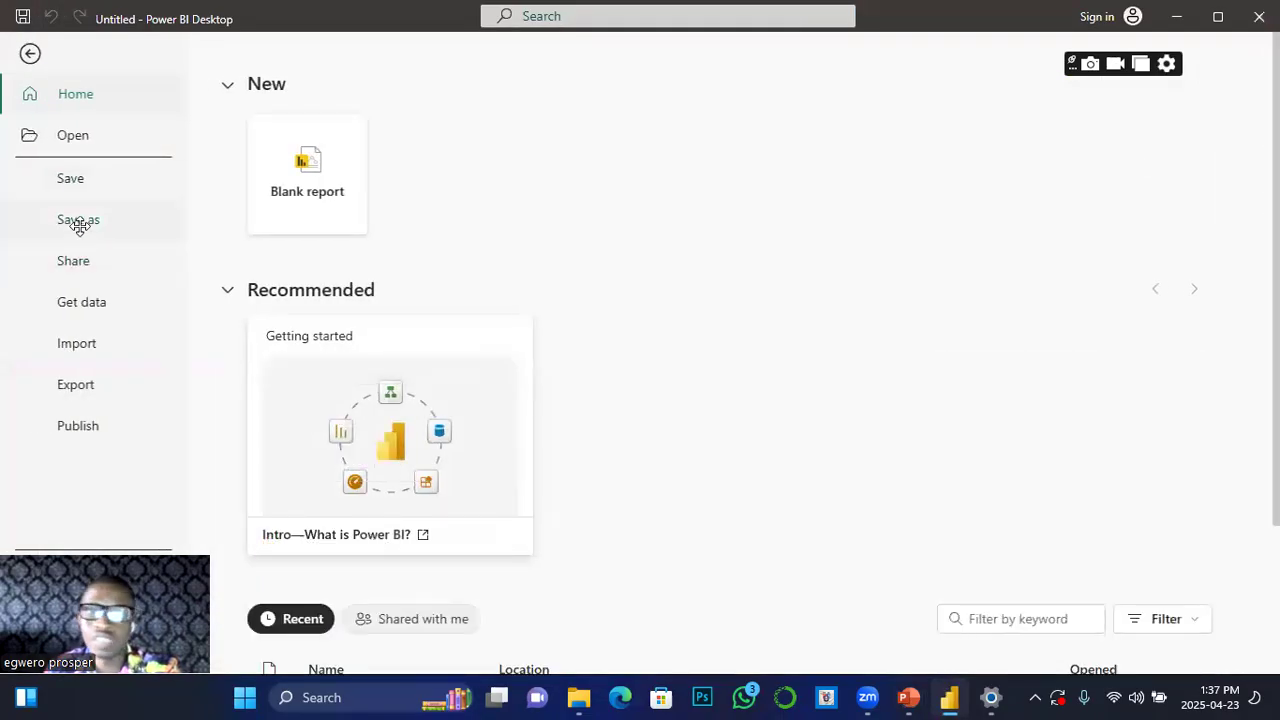
left_click(79, 226)
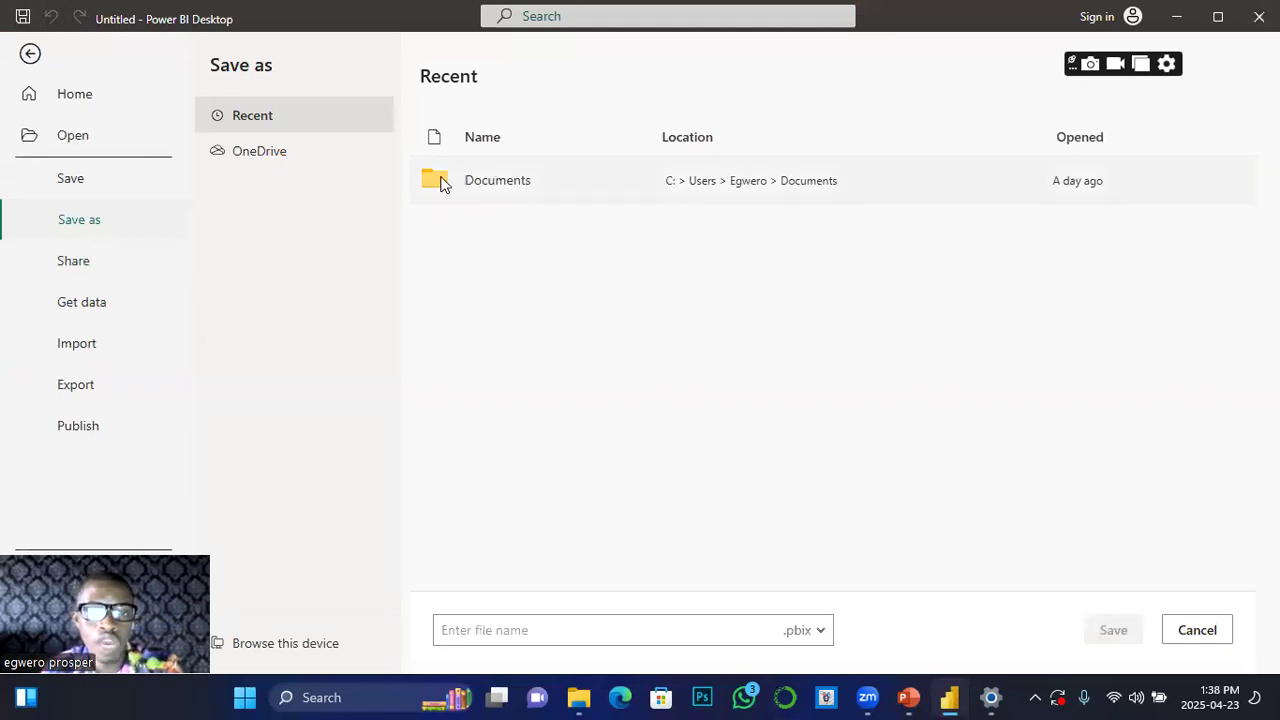
left_click(697, 493)
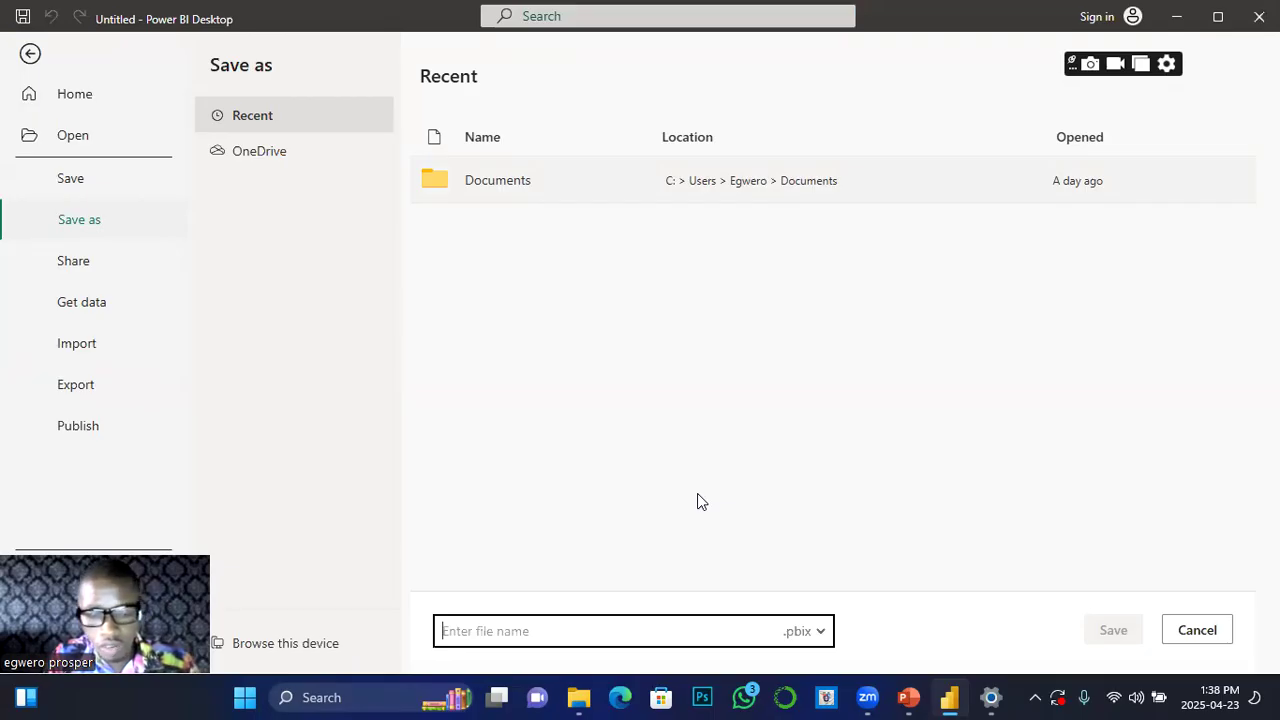
type("mw")
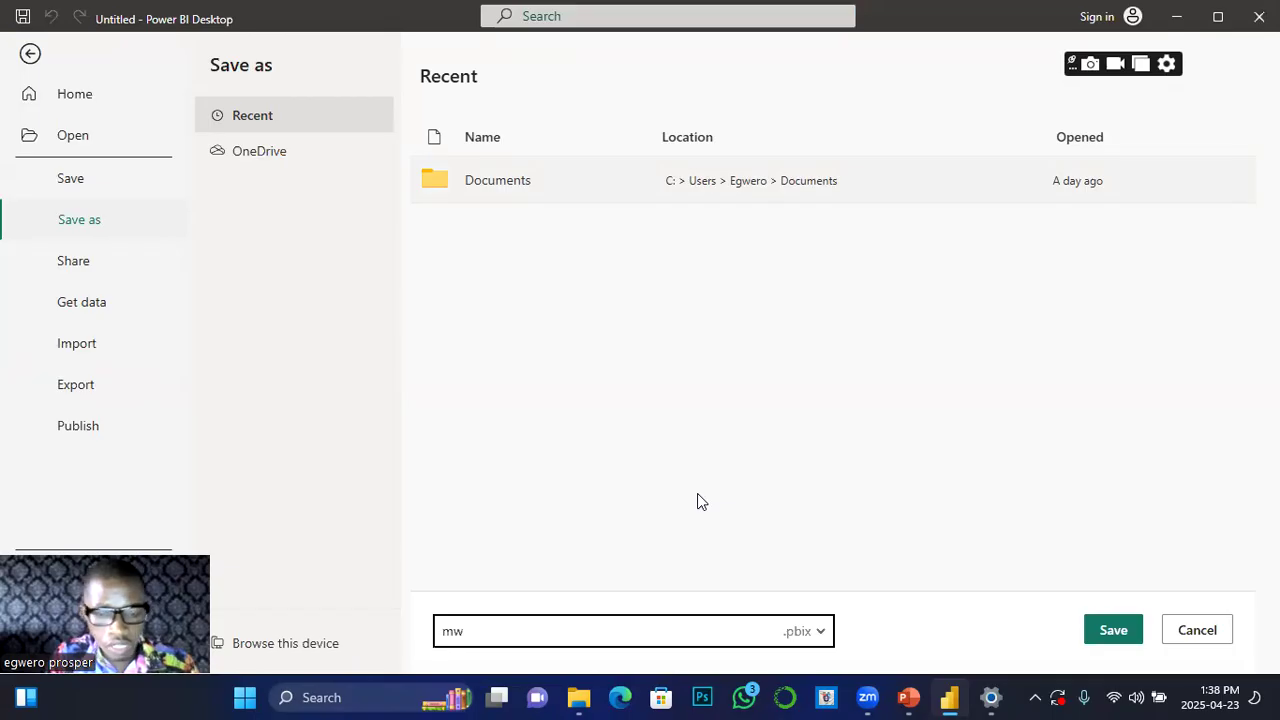
type("_data")
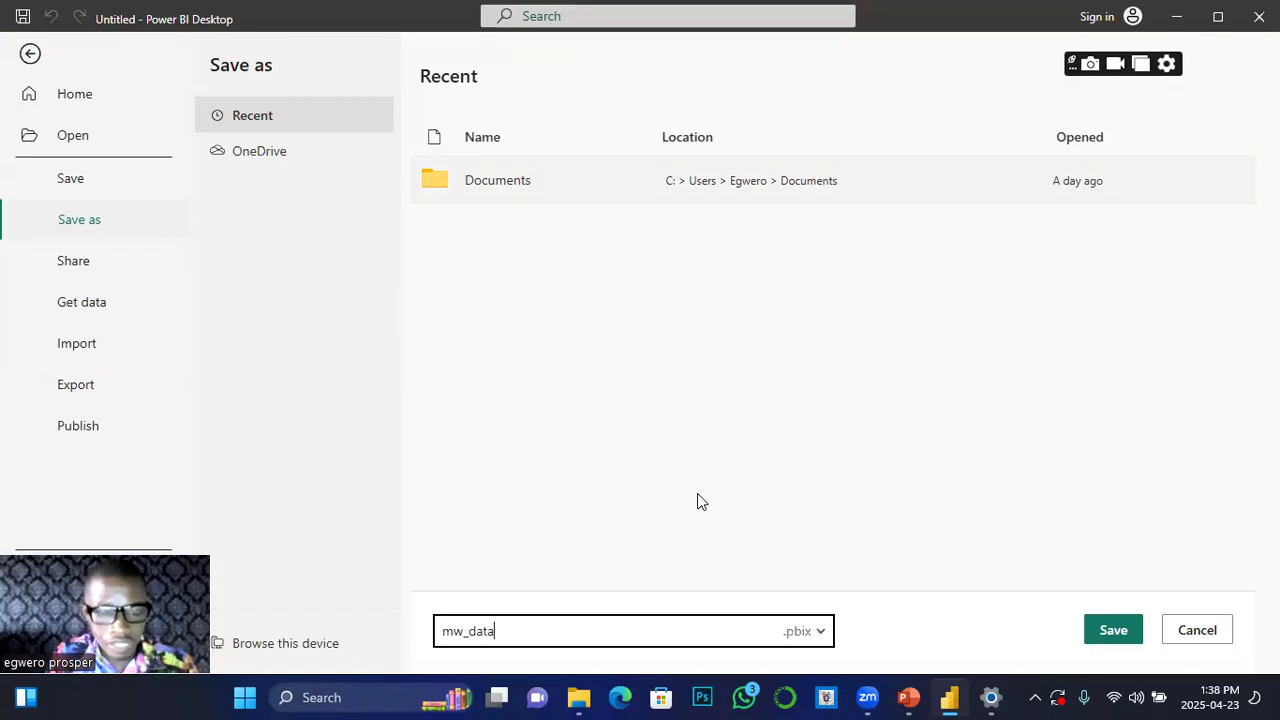
type("_anal")
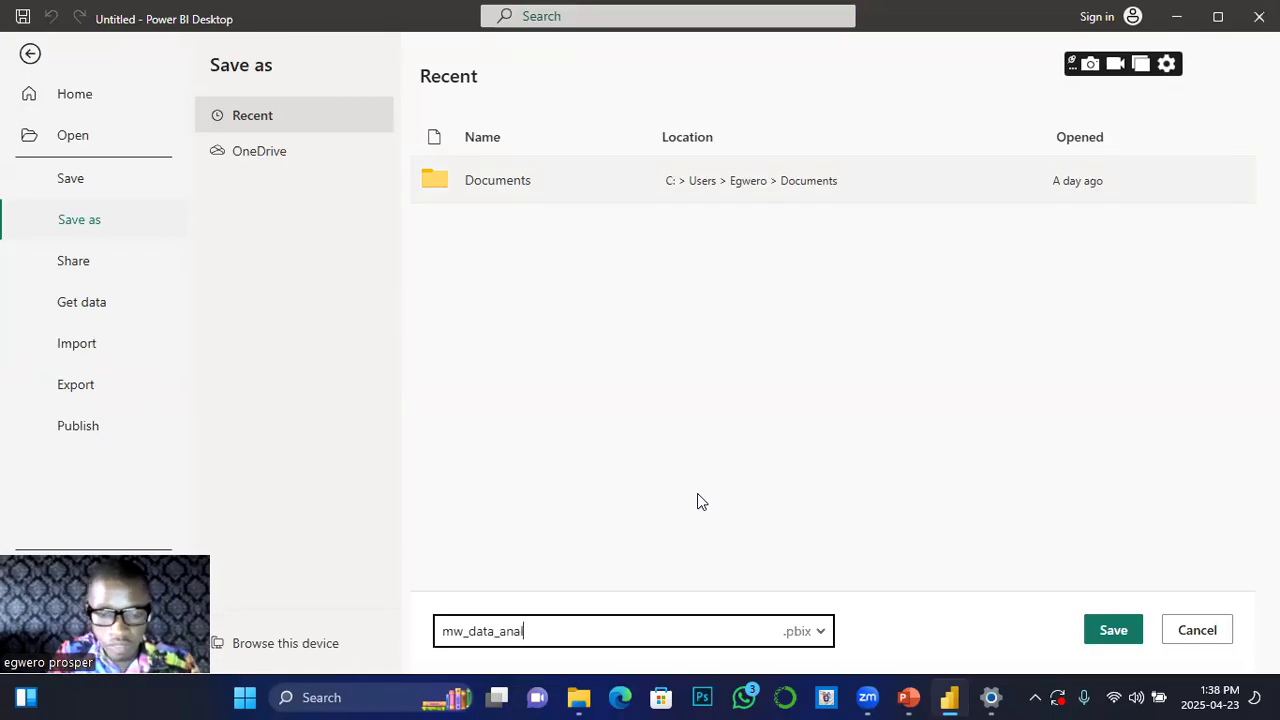
type("yt")
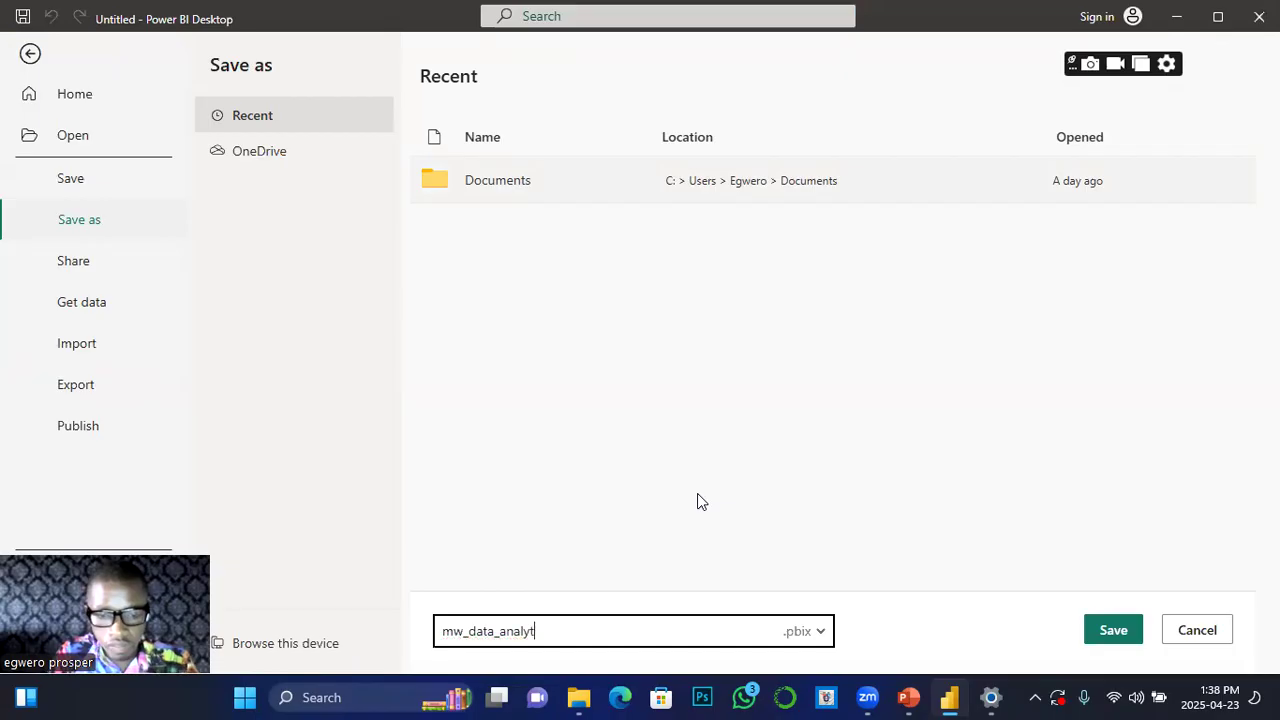
type("ics")
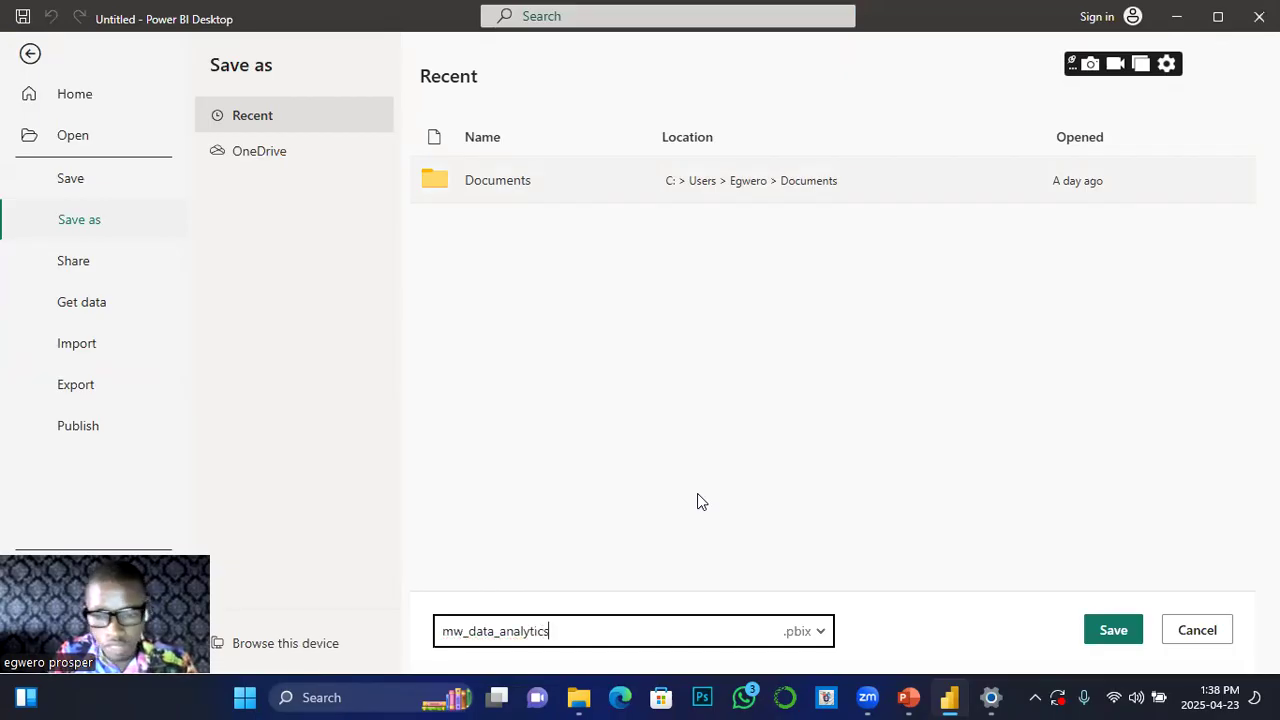
type("_class")
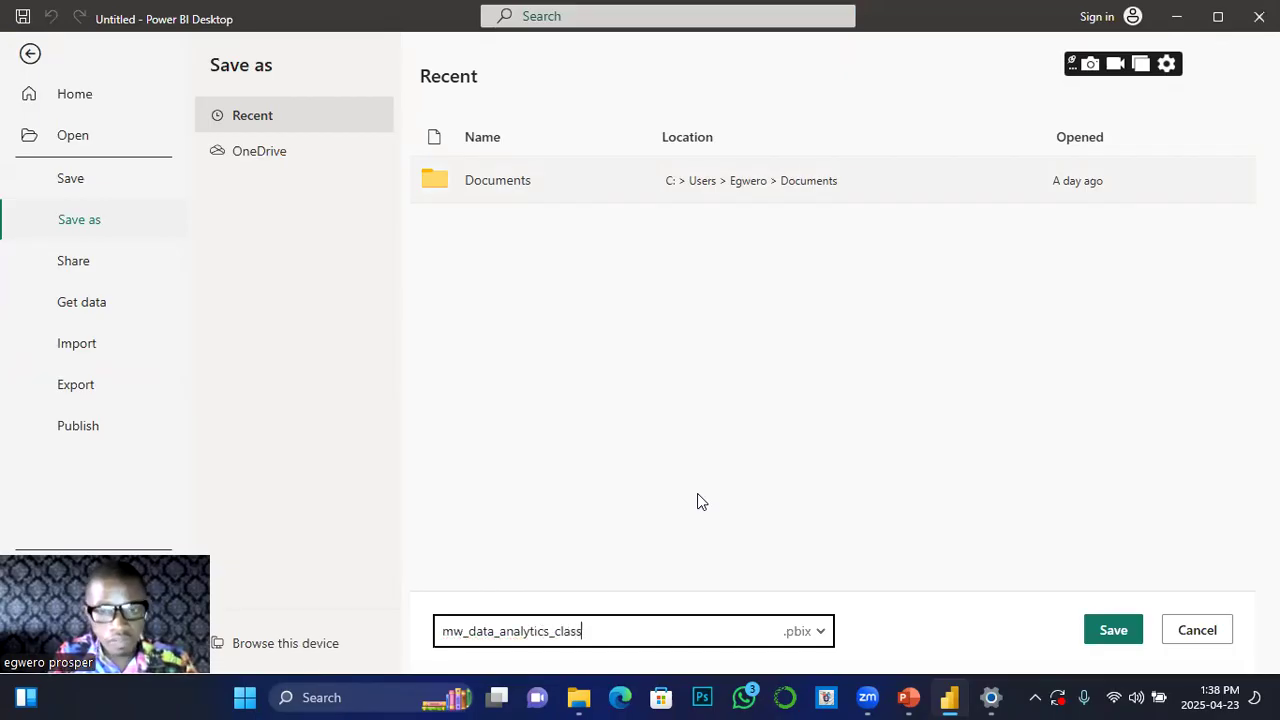
left_click(1122, 636)
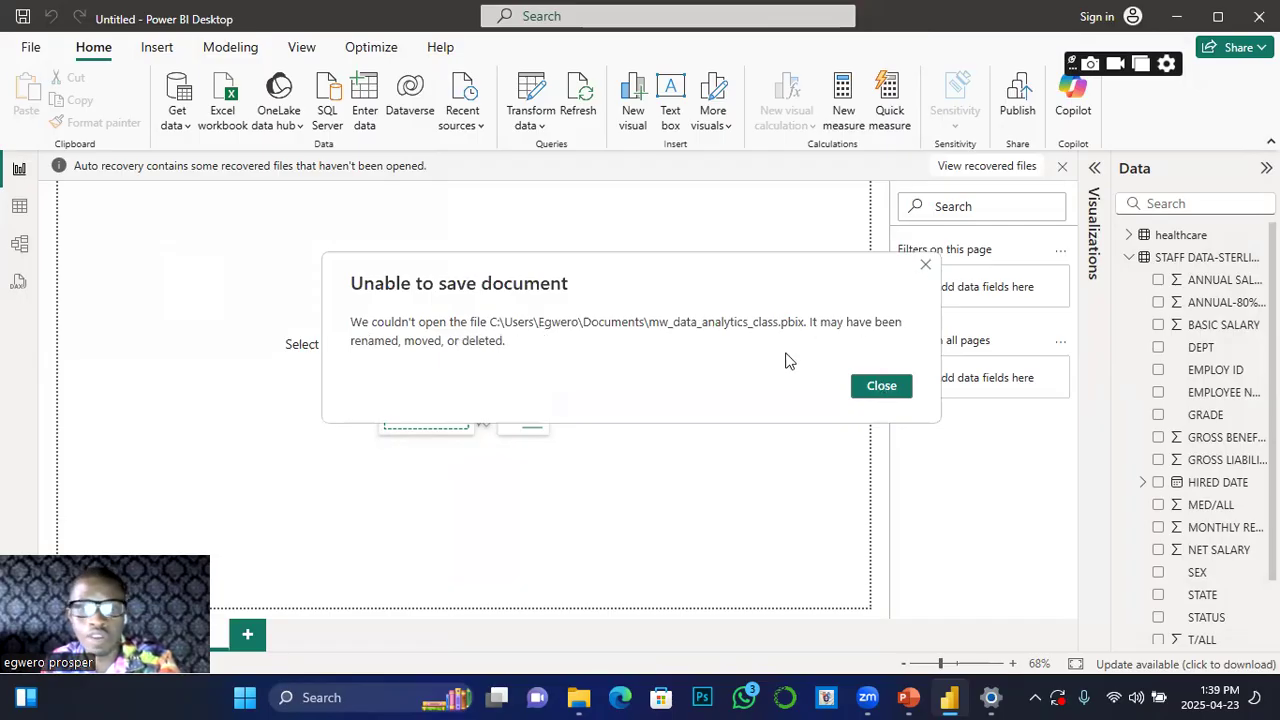
left_click(890, 388)
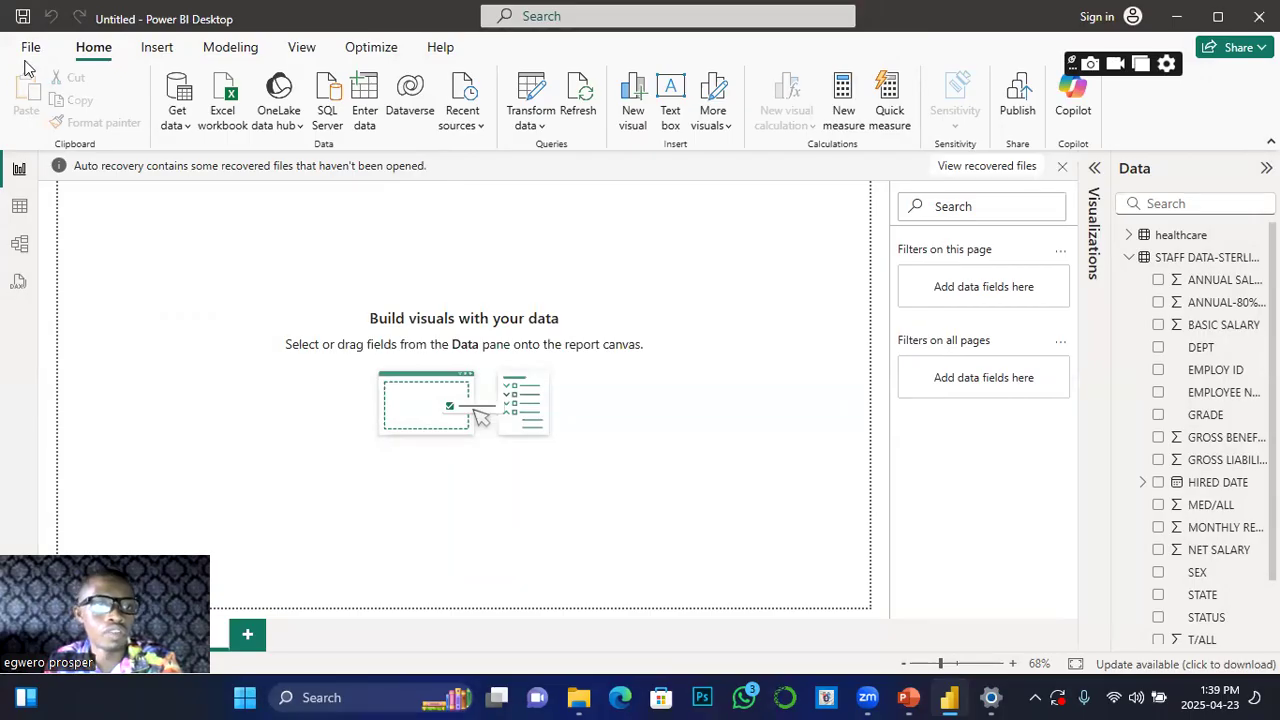
Step: Try to save the report in the Documents folder under the shorter name mw
left_click(32, 47)
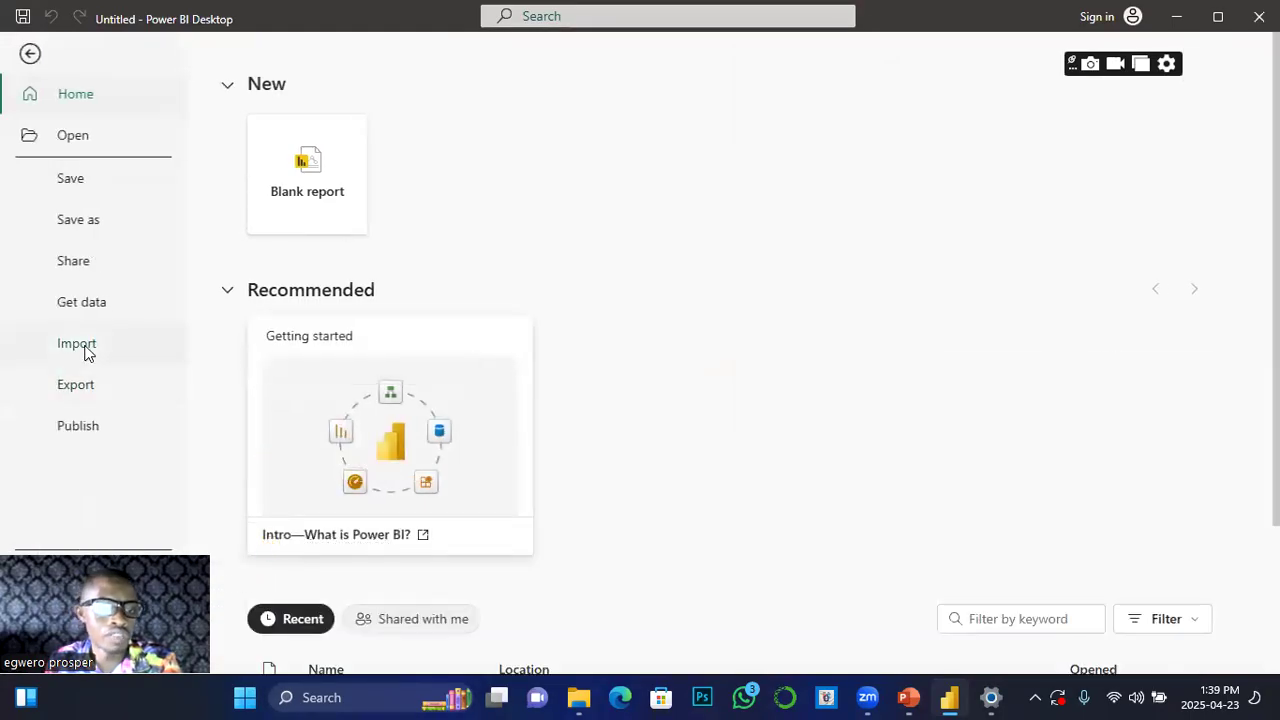
left_click(82, 224)
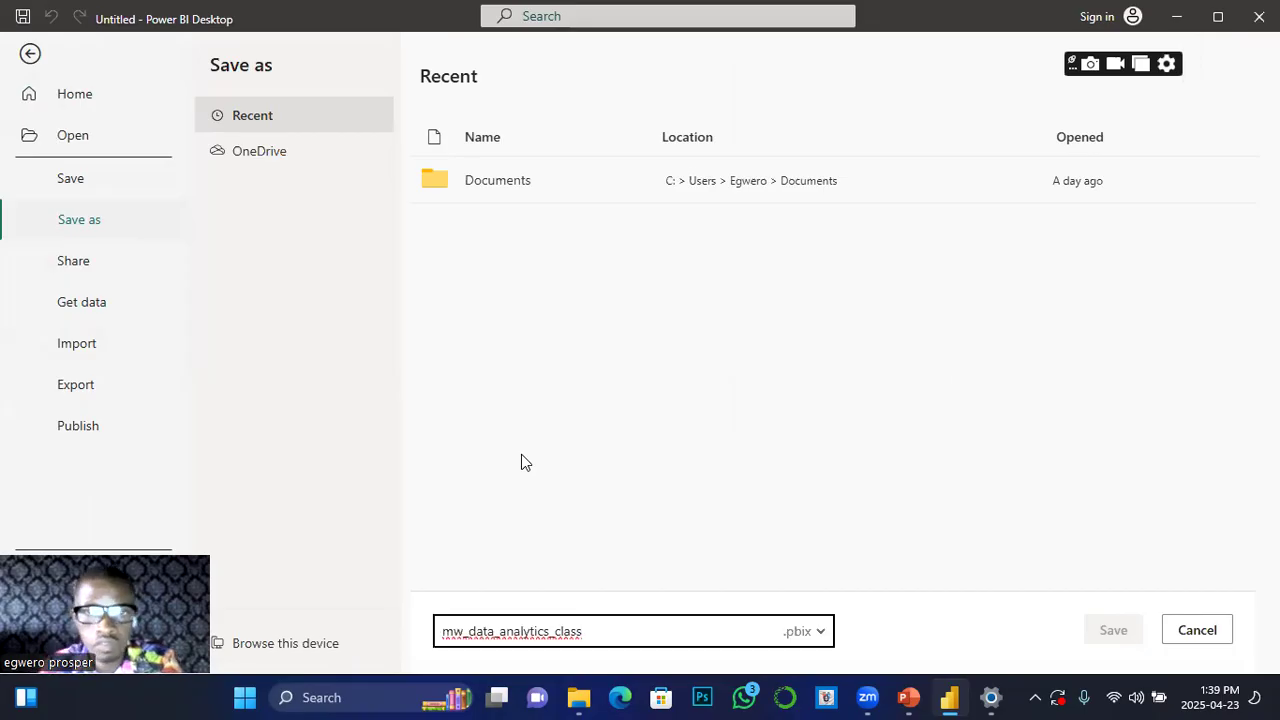
left_click(452, 180)
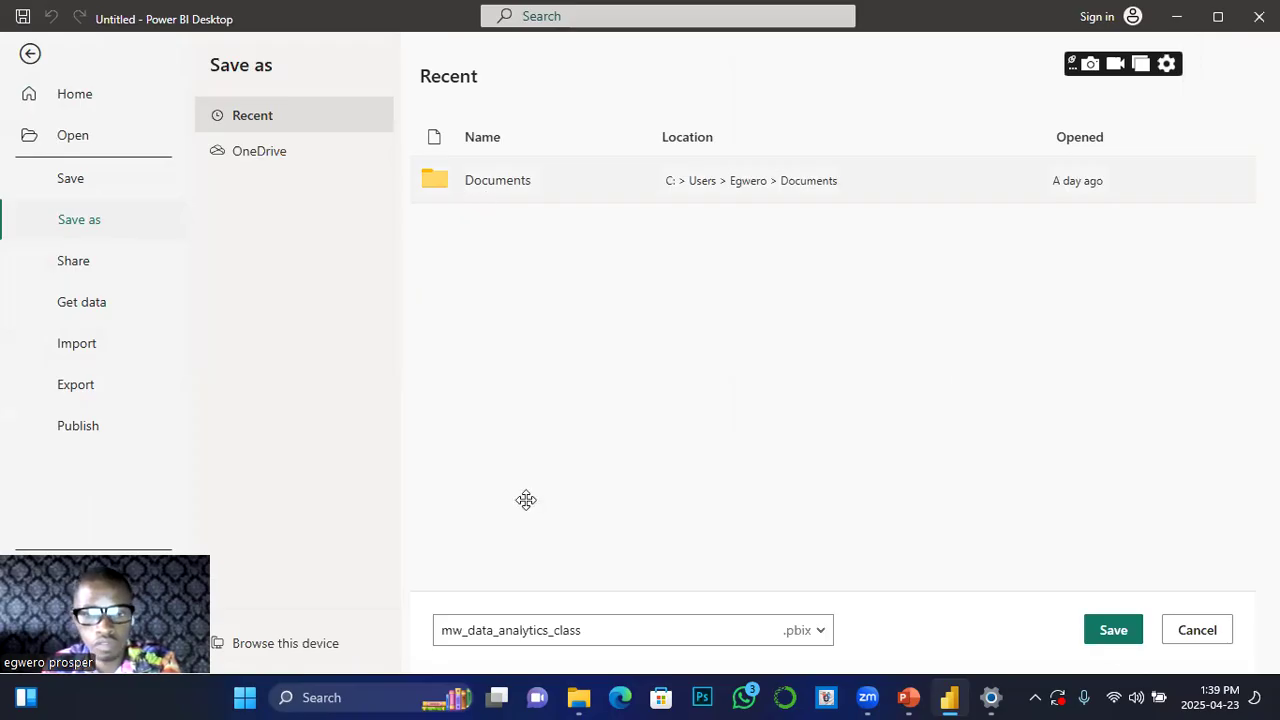
key("Tab")
key("BackSpace")
key("BackSpace")
key("BackSpace")
key("BackSpace")
key("BackSpace")
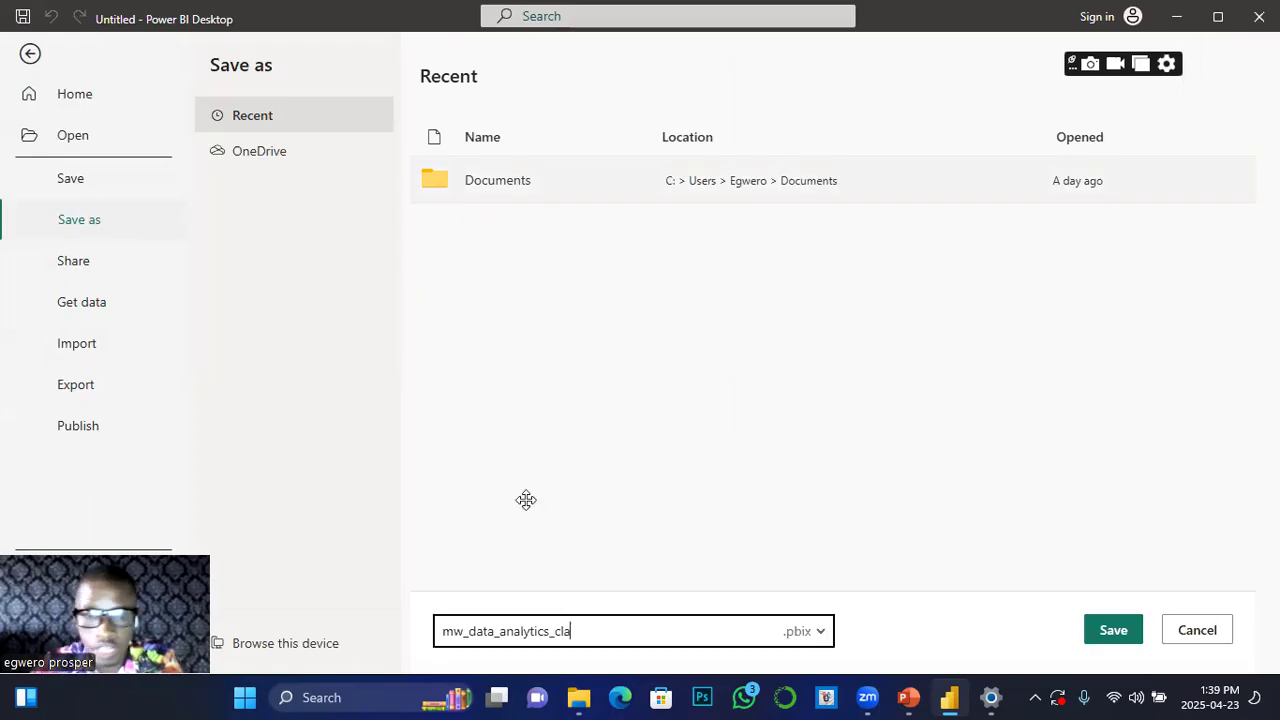
key("BackSpace")
key("BackSpace")
key("BackSpace")
key("BackSpace")
key("BackSpace")
key("BackSpace")
key("BackSpace")
key("BackSpace")
key("BackSpace")
key("BackSpace")
key("BackSpace")
key("BackSpace")
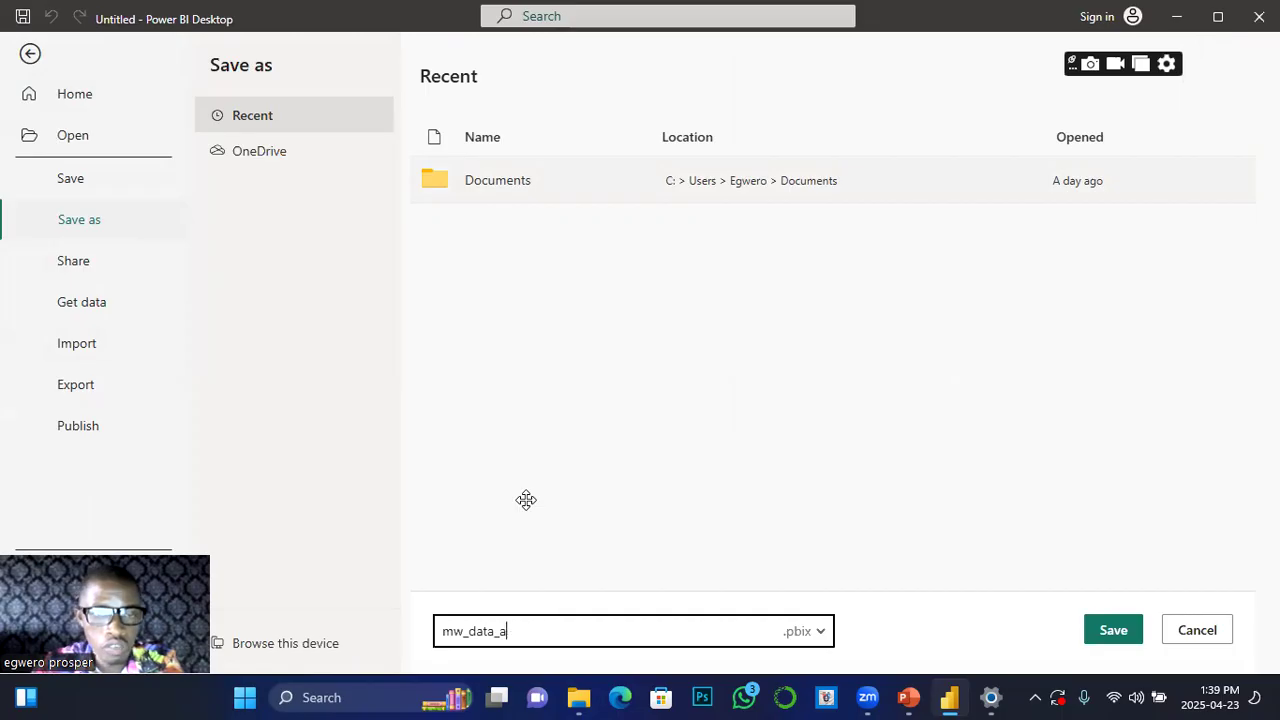
key("BackSpace")
key("BackSpace")
key("BackSpace")
key("BackSpace")
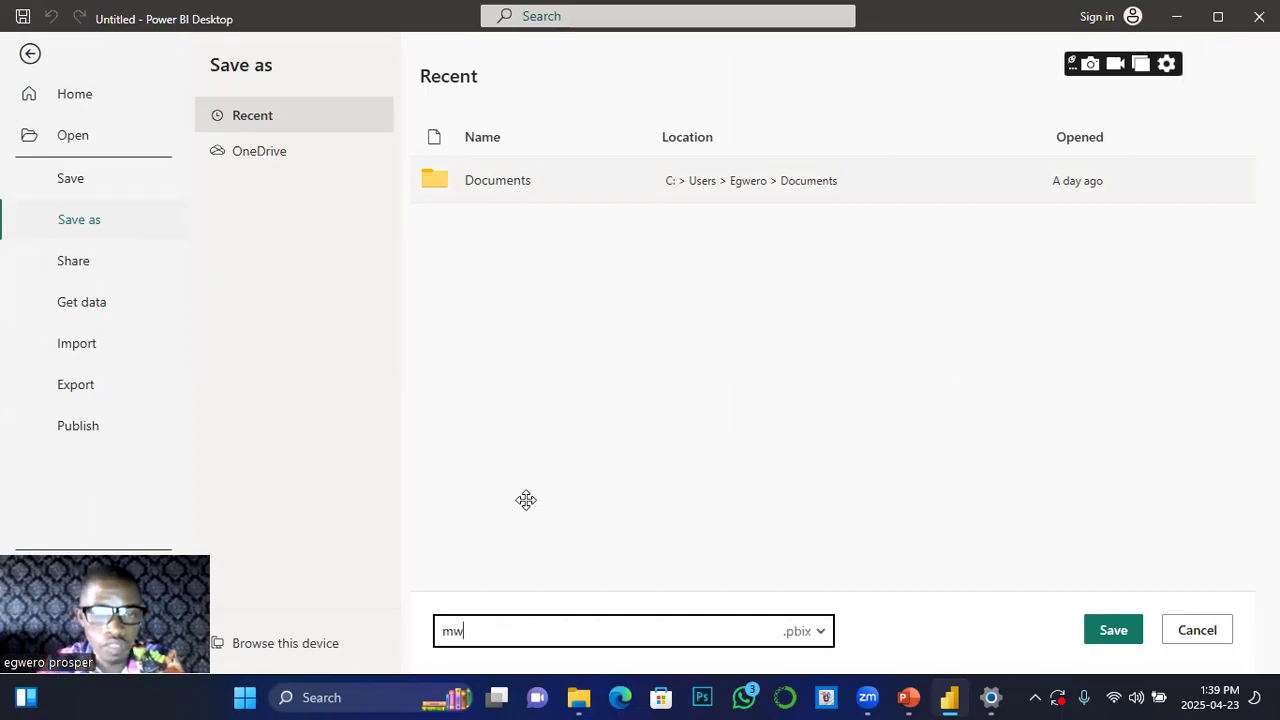
left_click(1095, 633)
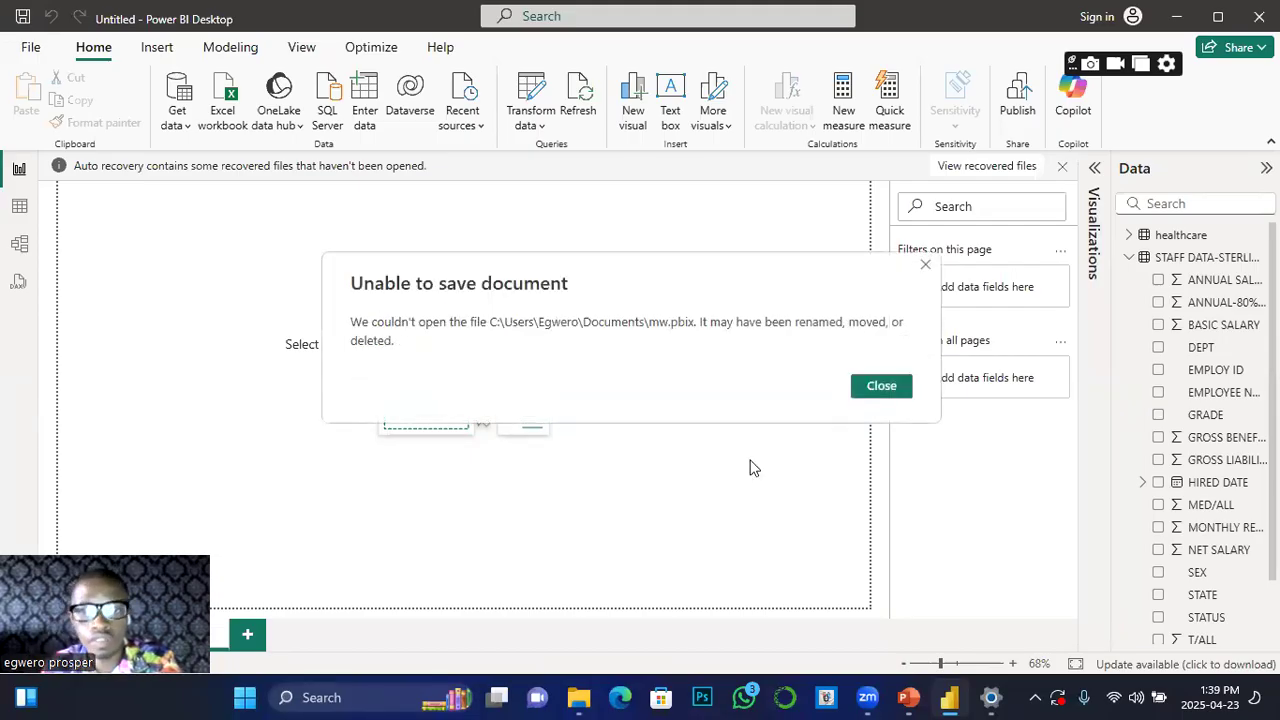
left_click(880, 386)
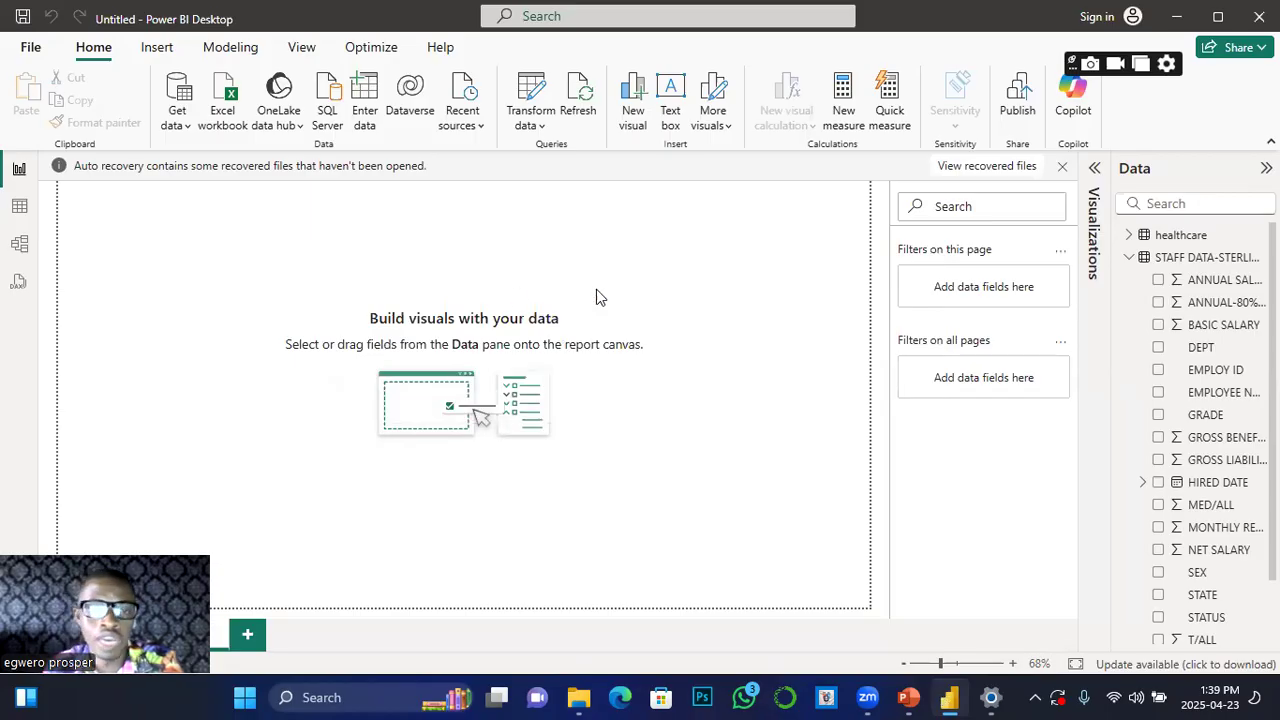
Step: Dismiss the auto recovery notice, choosing to view the recovered files later
left_click(1064, 170)
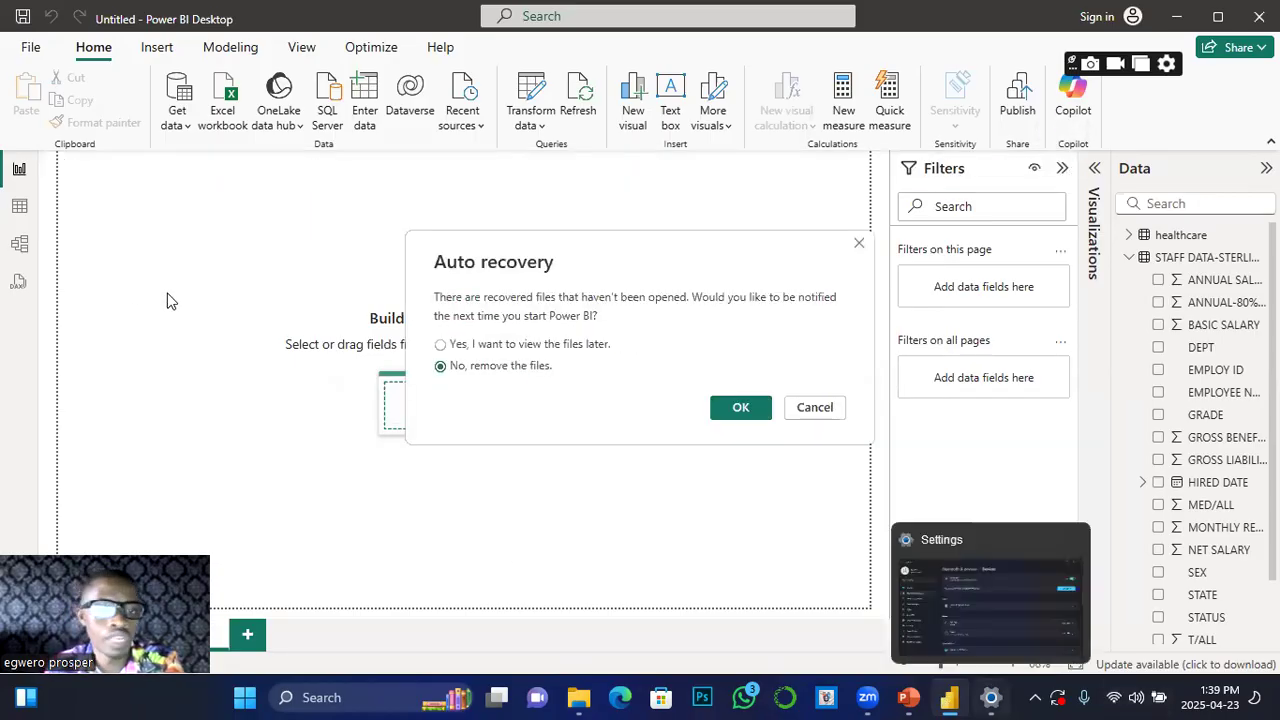
left_click(471, 350)
left_click(729, 408)
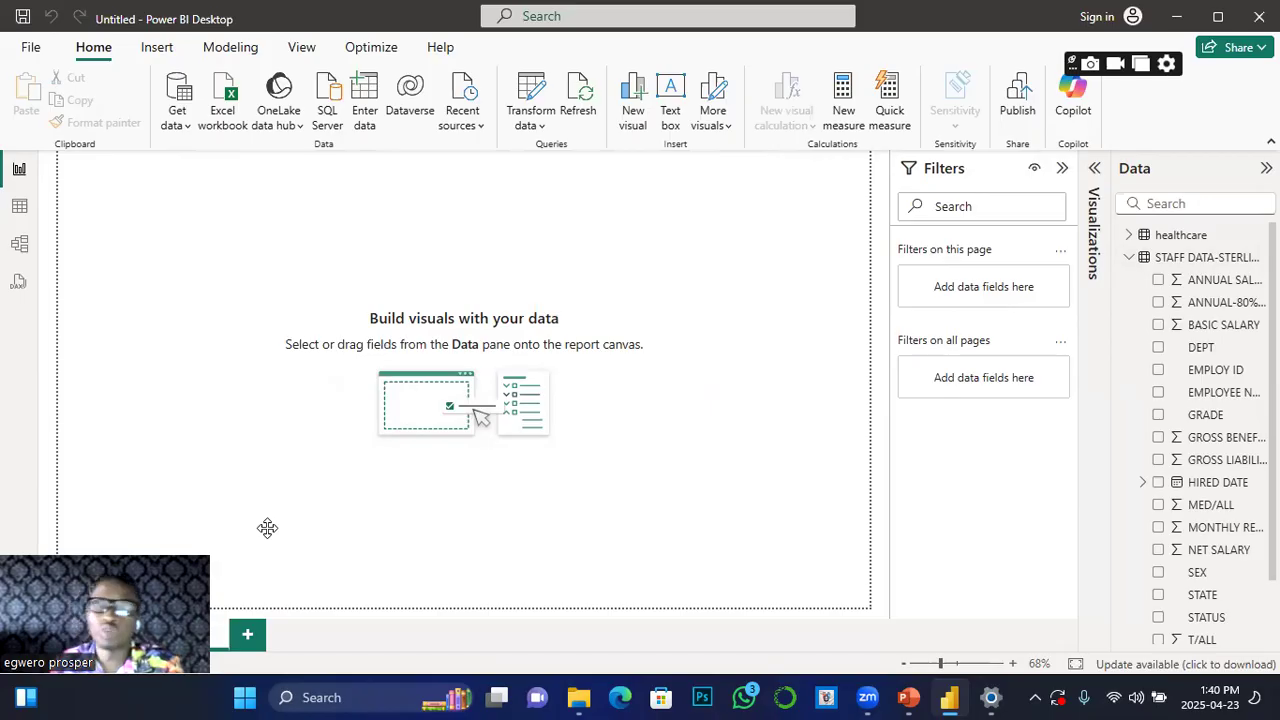
Step: Insert a text box on the blank report page and place the cursor inside it
left_click(157, 47)
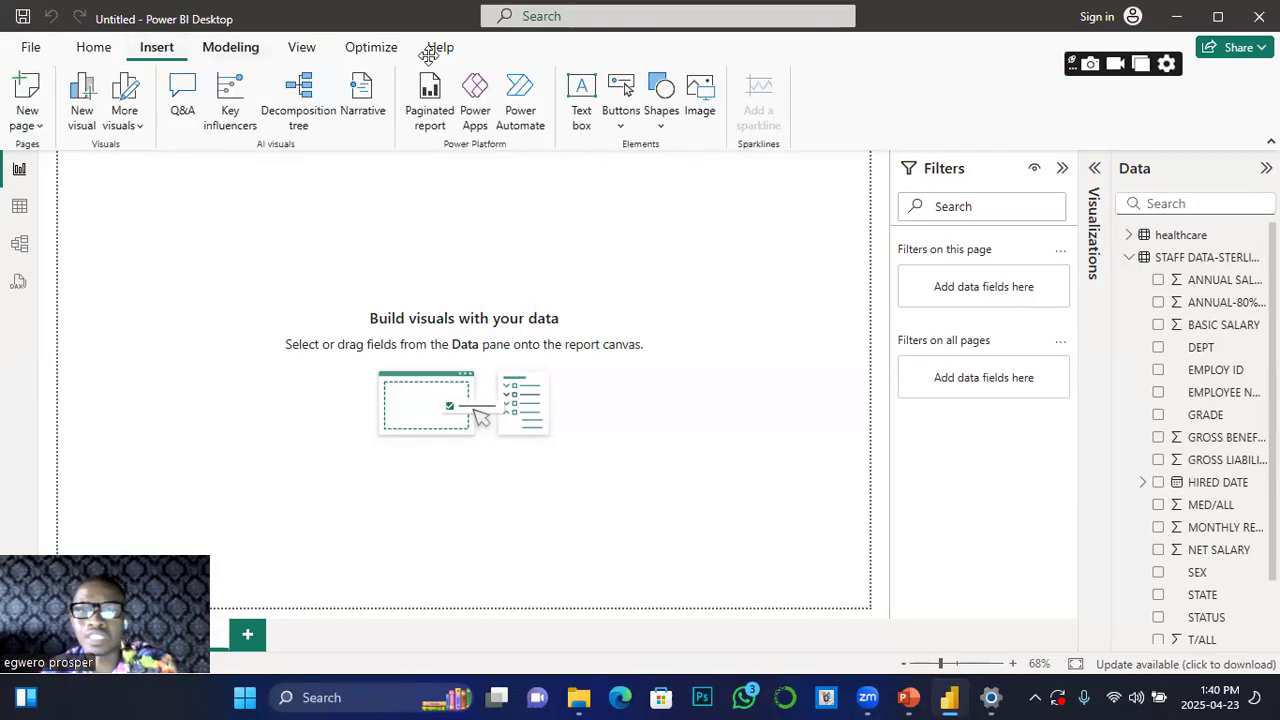
left_click(584, 95)
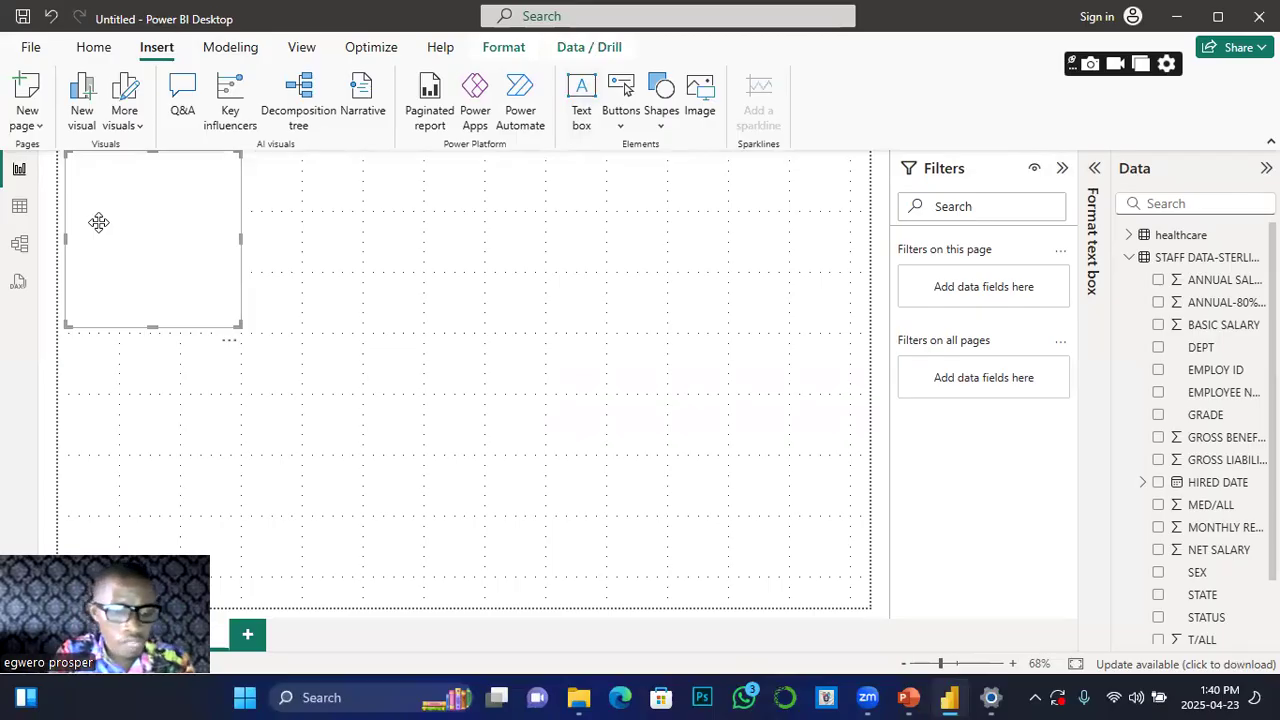
left_click(98, 221)
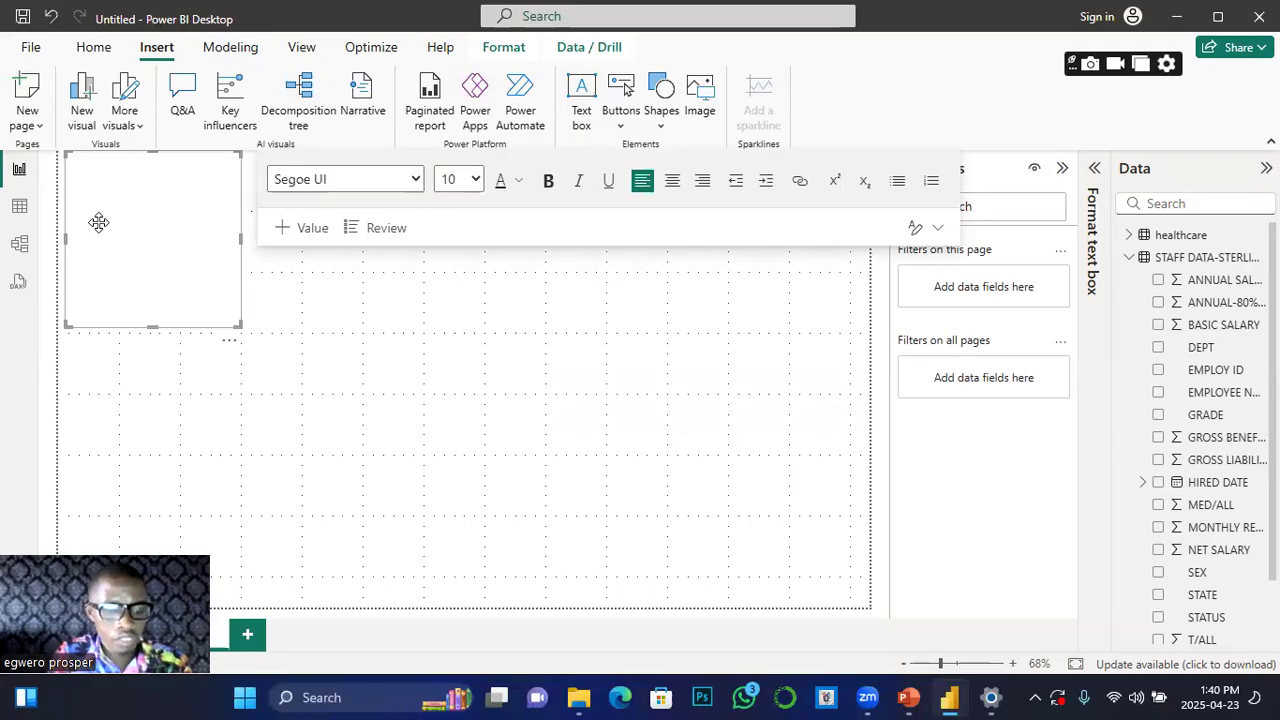
type("BUSI")
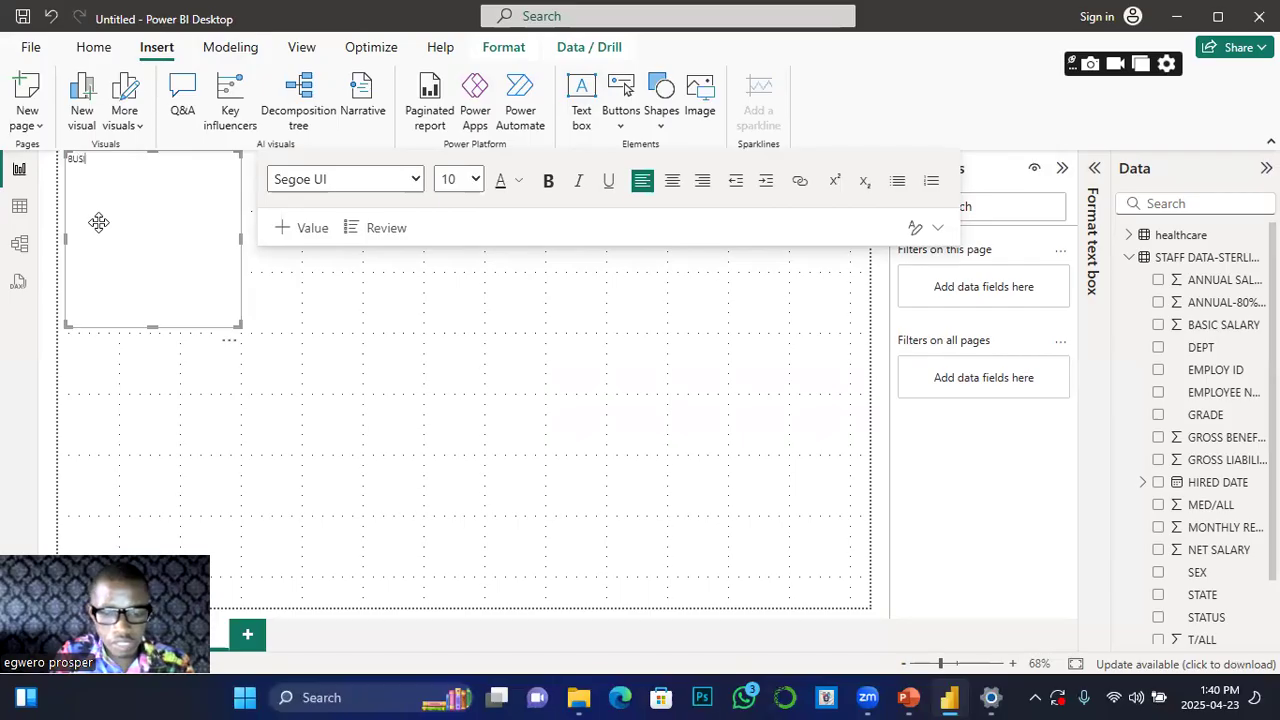
type("N")
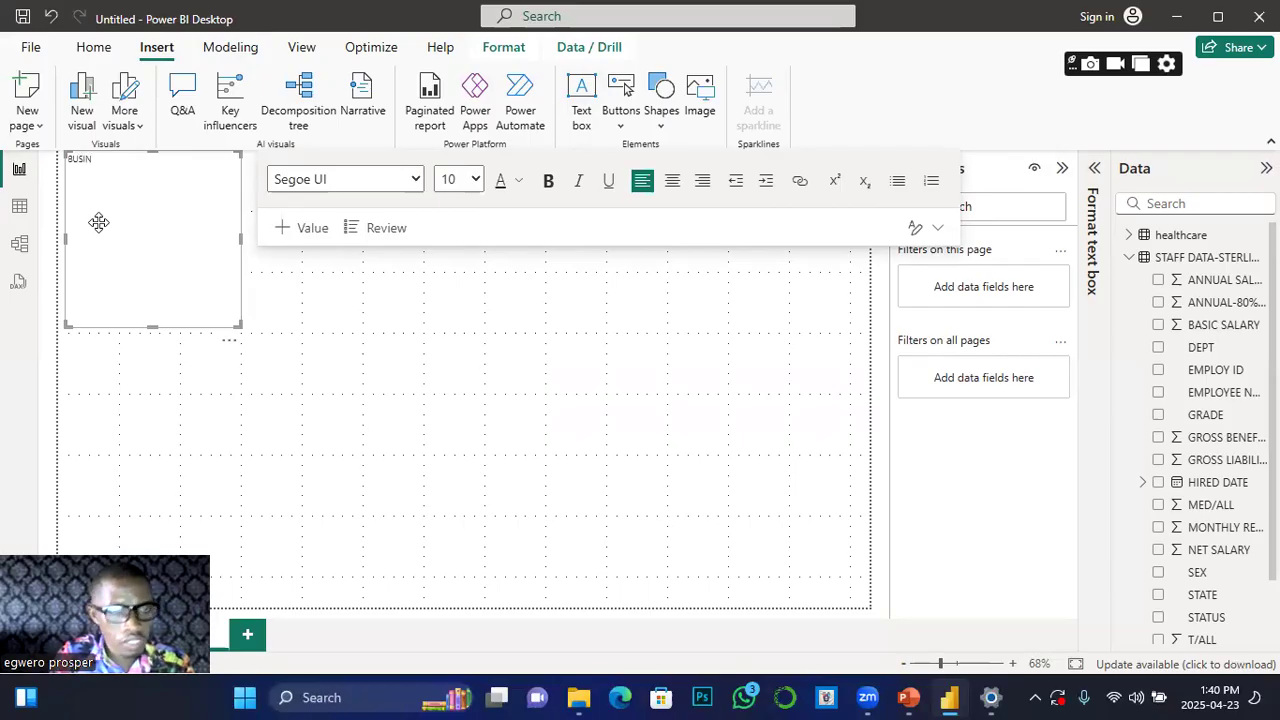
type("ESS")
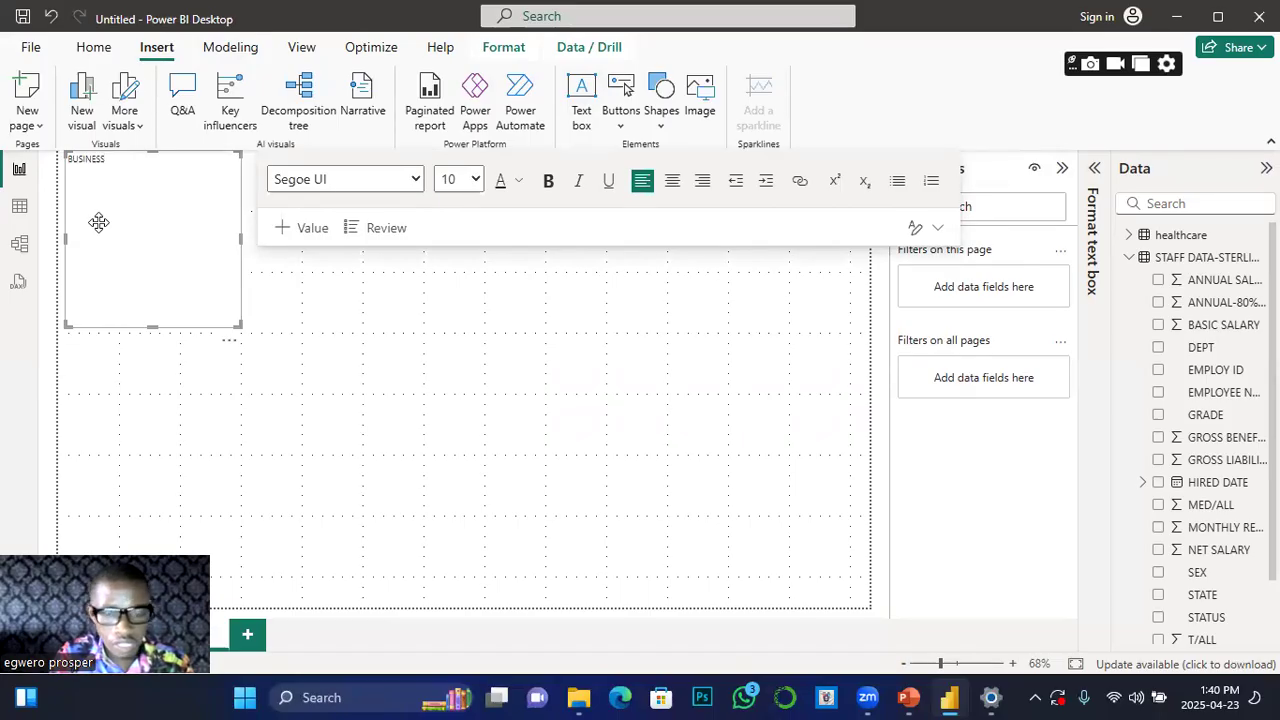
key("BackSpace")
key("BackSpace")
key("BackSpace")
key("BackSpace")
key("BackSpace")
key("BackSpace")
key("BackSpace")
key("BackSpace")
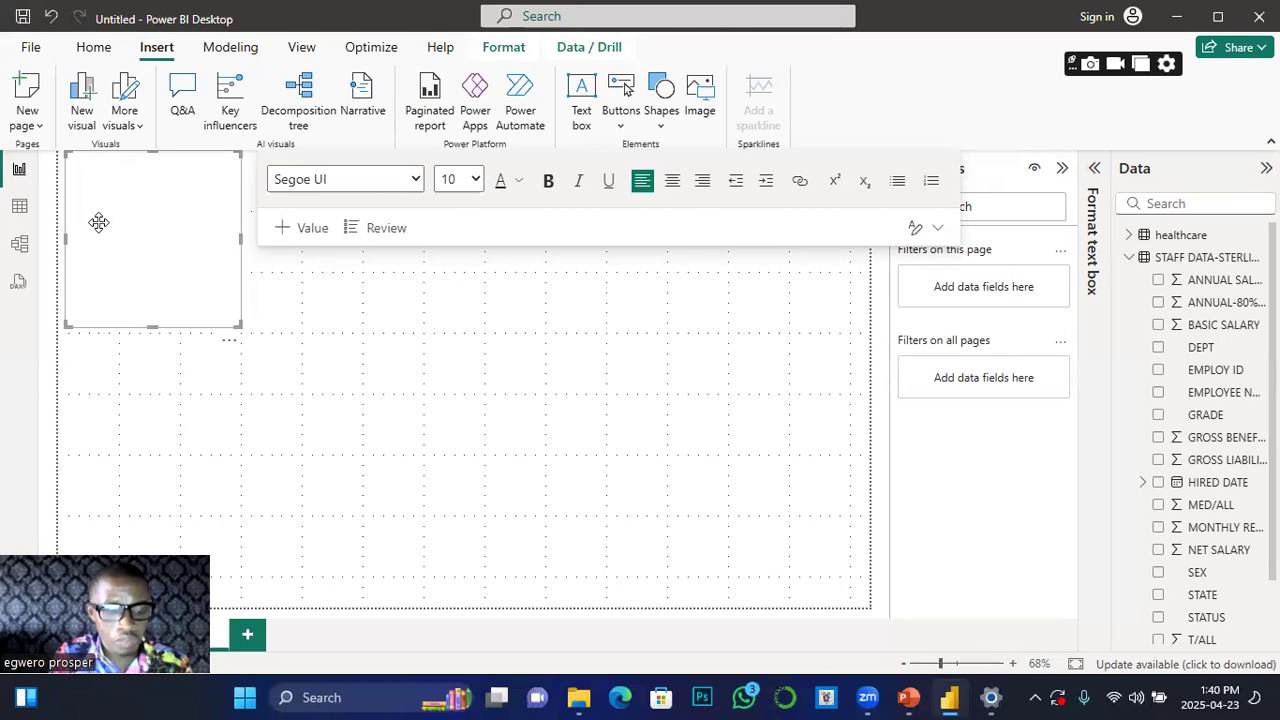
Step: Enter the title SALARY DASHBOARD in the text box and widen the box to about half the page width
type("SALA")
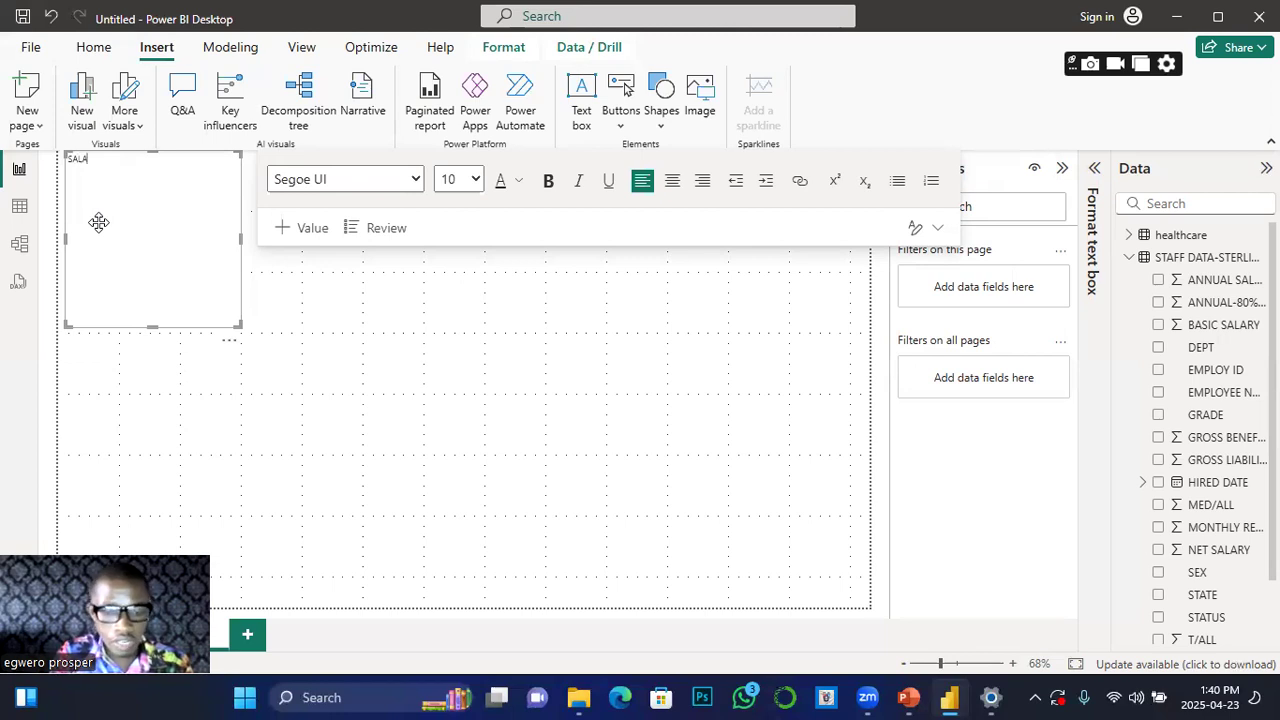
type("RY DA")
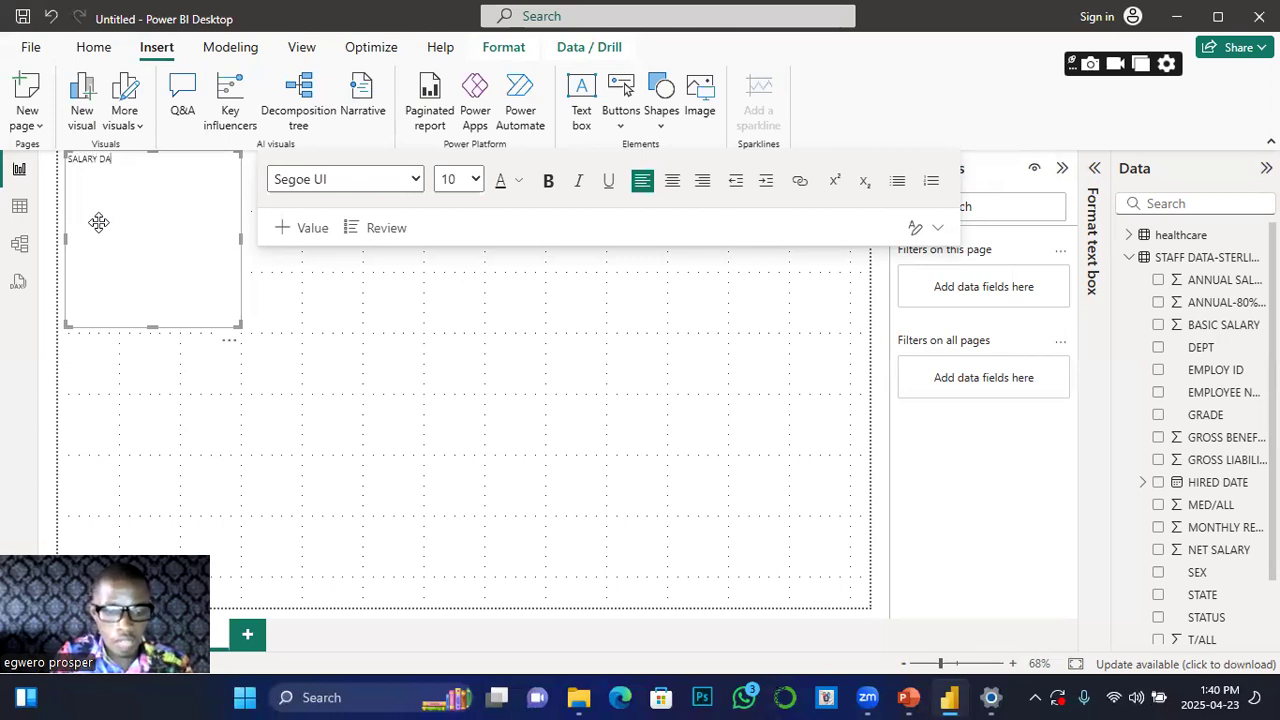
type("SHBOARD")
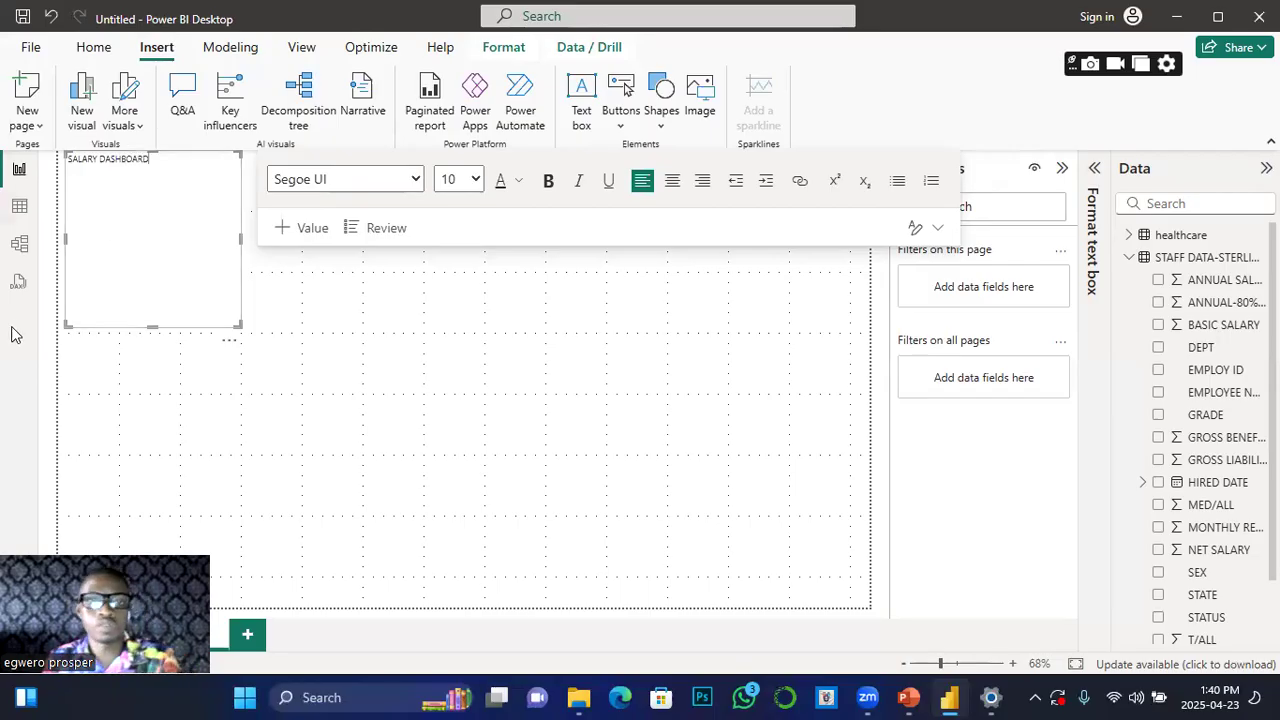
left_click_drag(240, 238, 503, 236)
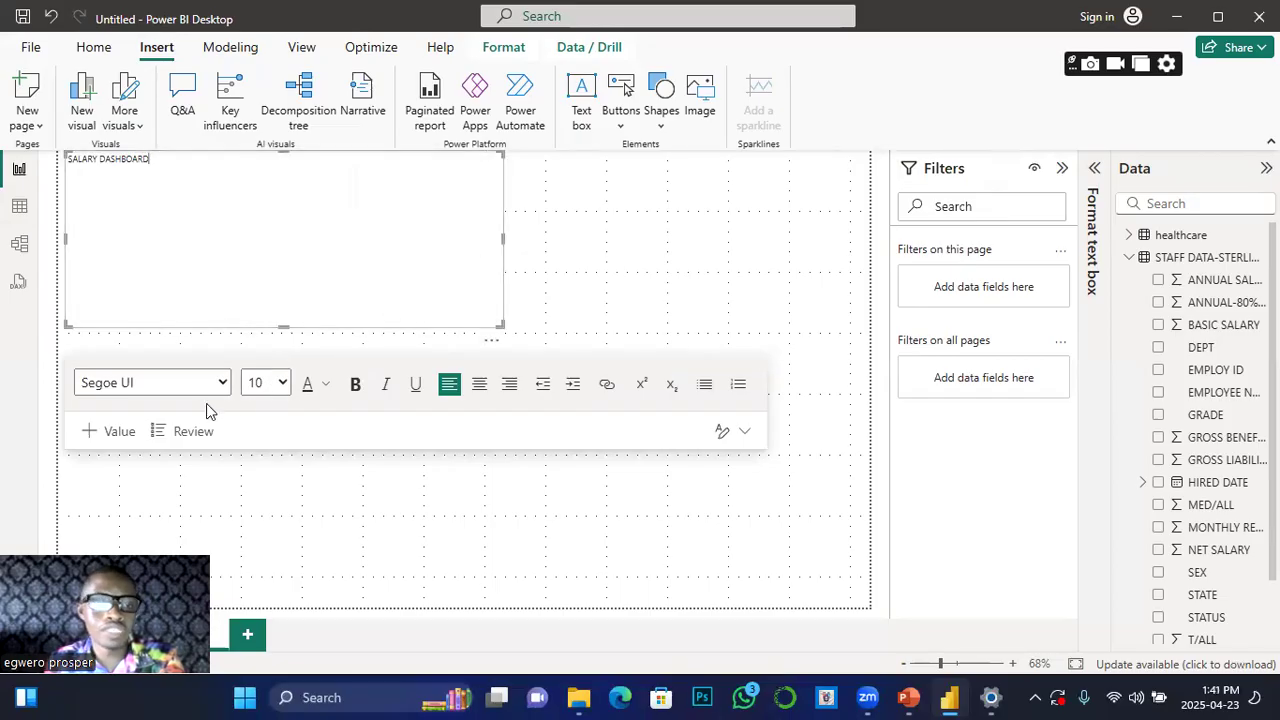
Step: Format the SALARY DASHBOARD title text as bold with a font size of 40
triple_click(104, 160)
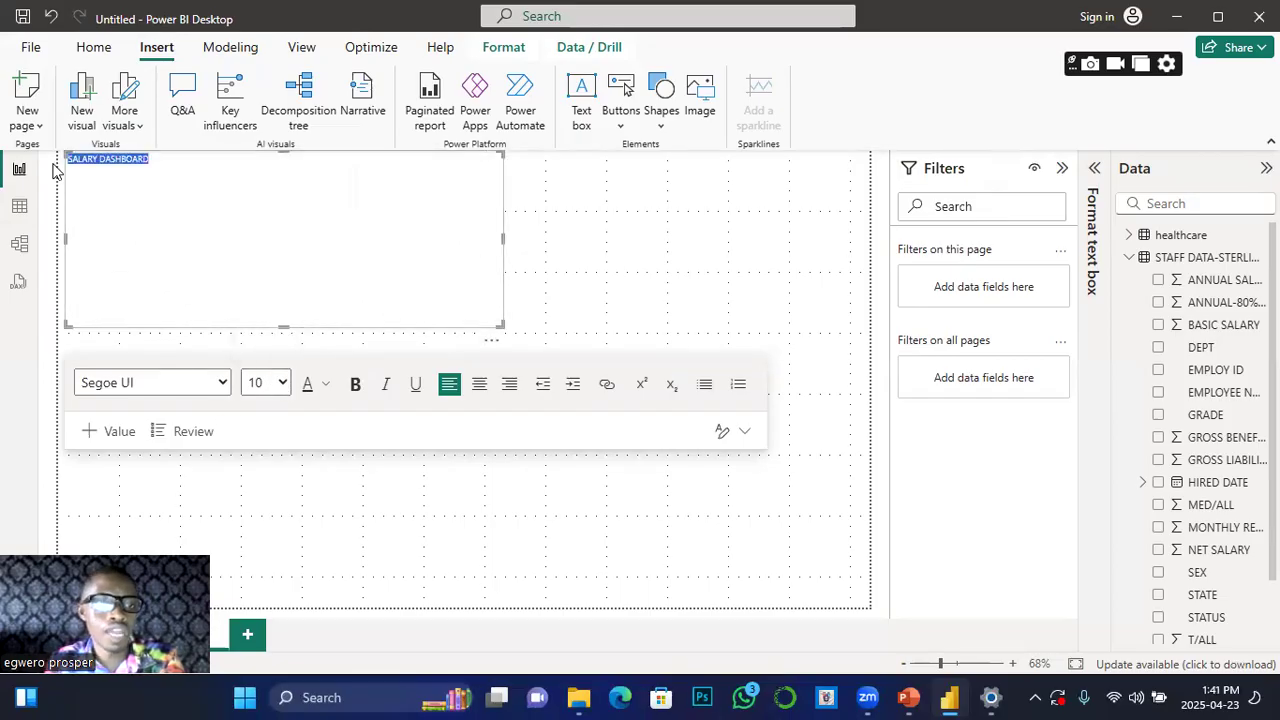
left_click(355, 384)
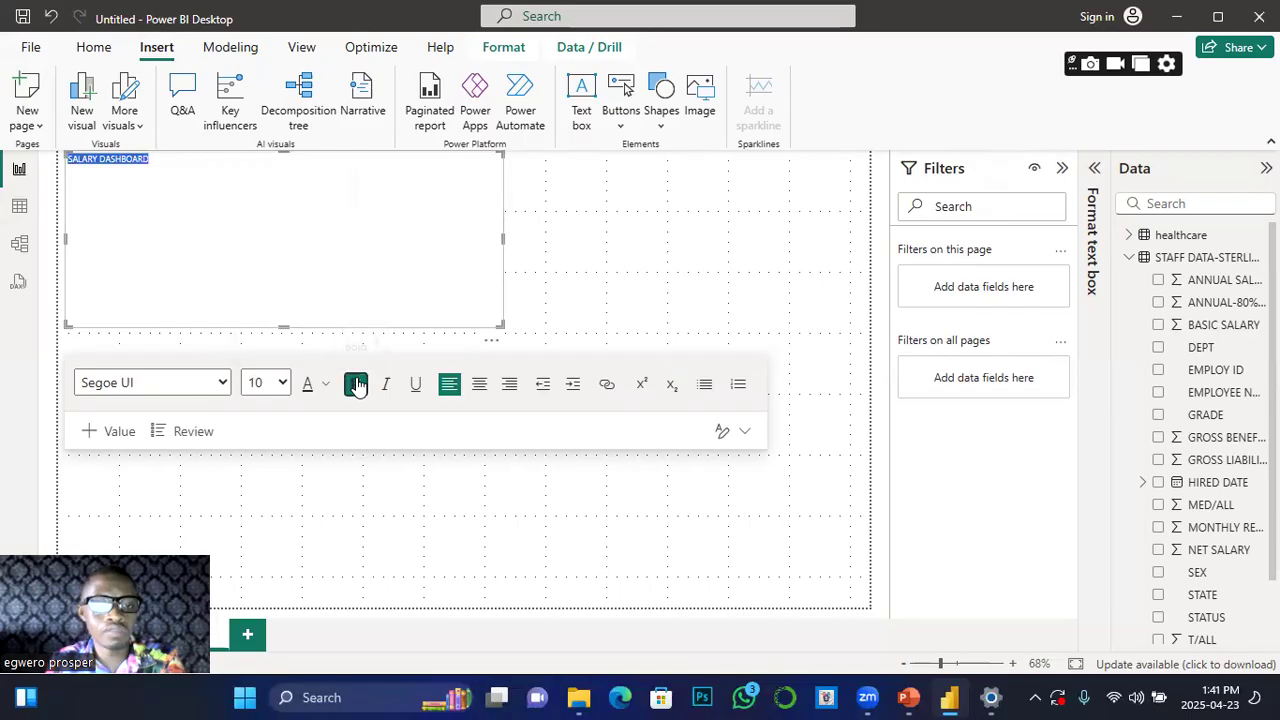
left_click(282, 384)
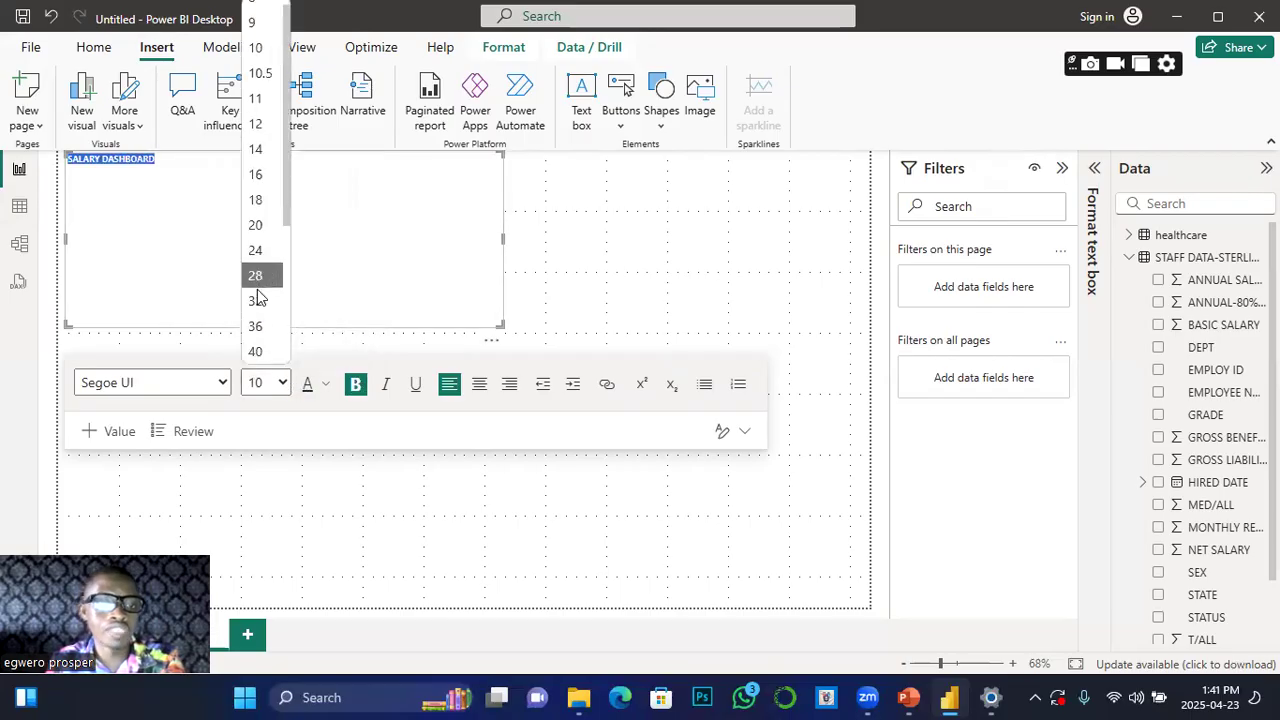
left_click(256, 353)
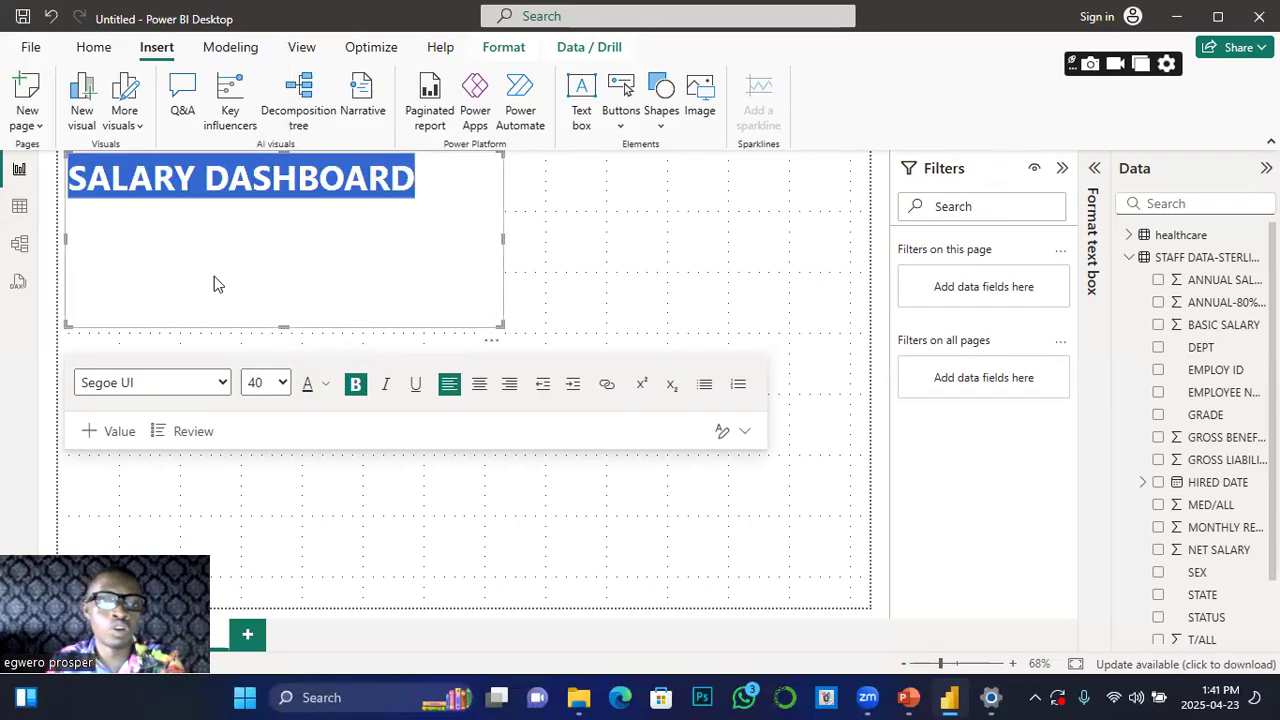
Step: Shrink the title text box to fit its text and move it to the middle of the page's upper edge
left_click_drag(284, 327, 307, 212)
left_click_drag(503, 182, 446, 182)
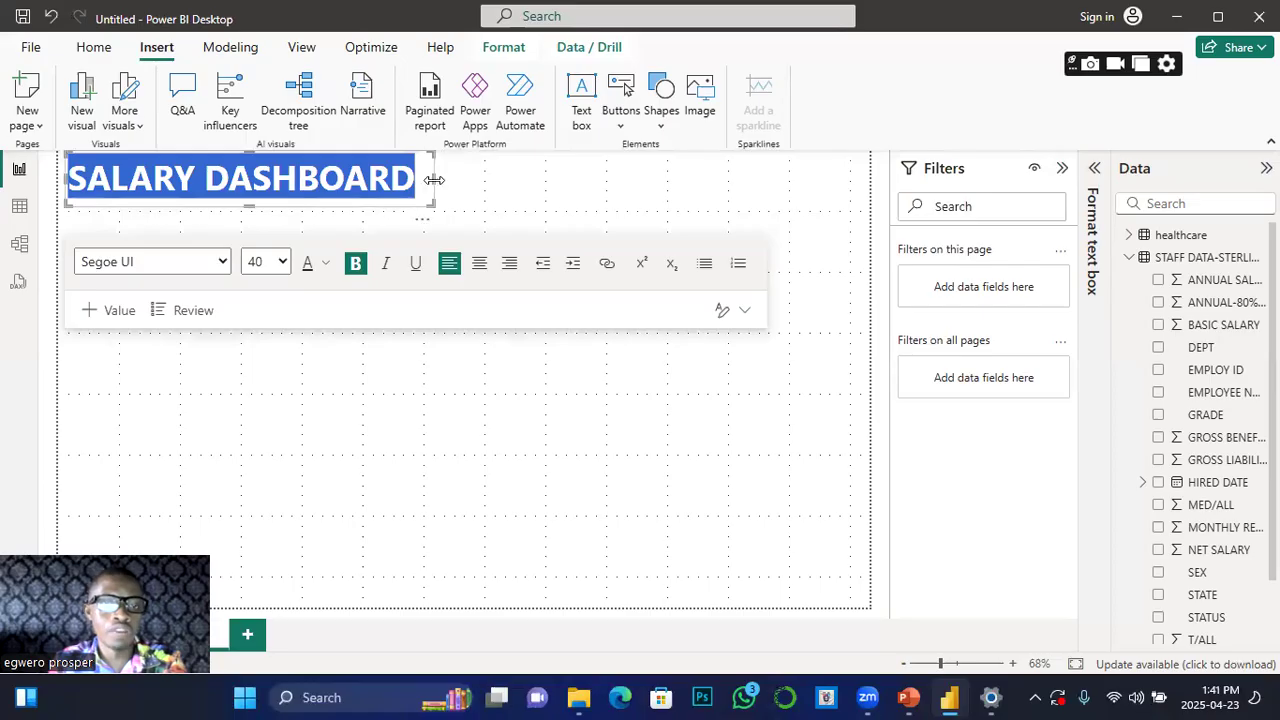
left_click_drag(348, 213, 583, 209)
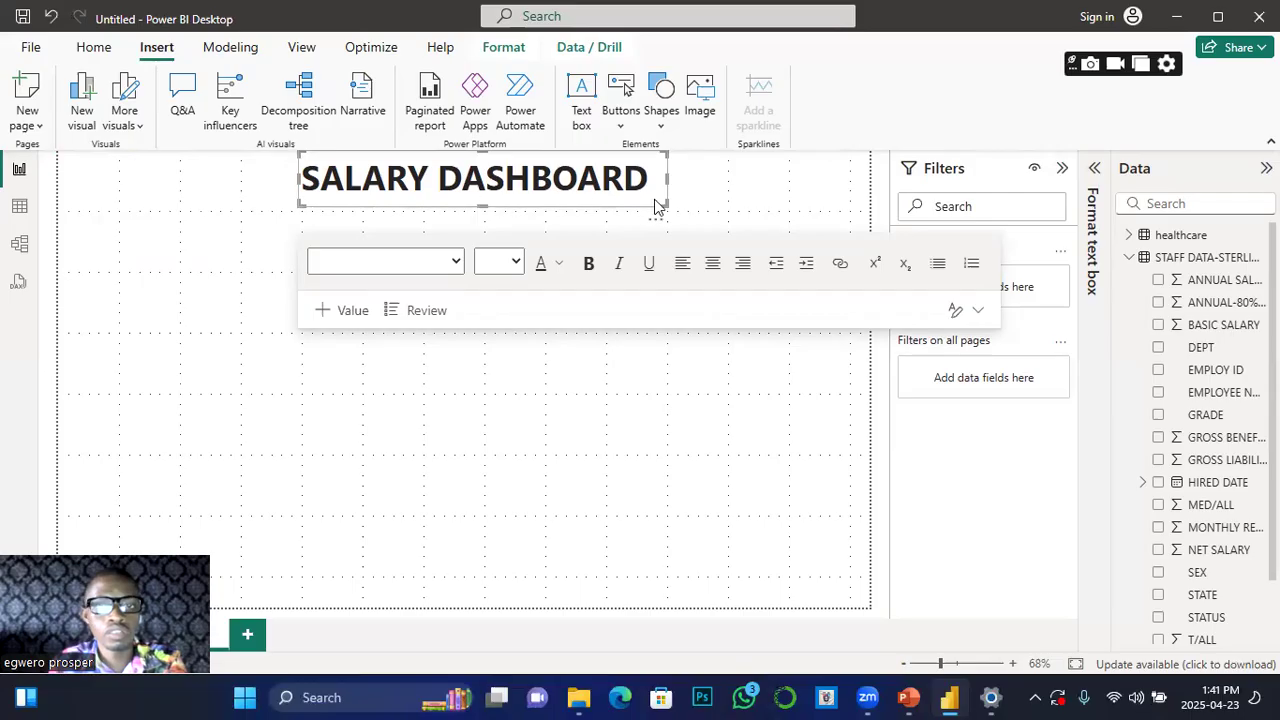
mouse_move(663, 203)
left_mouse_down()
mouse_move(651, 194)
mouse_move(668, 205)
left_mouse_up()
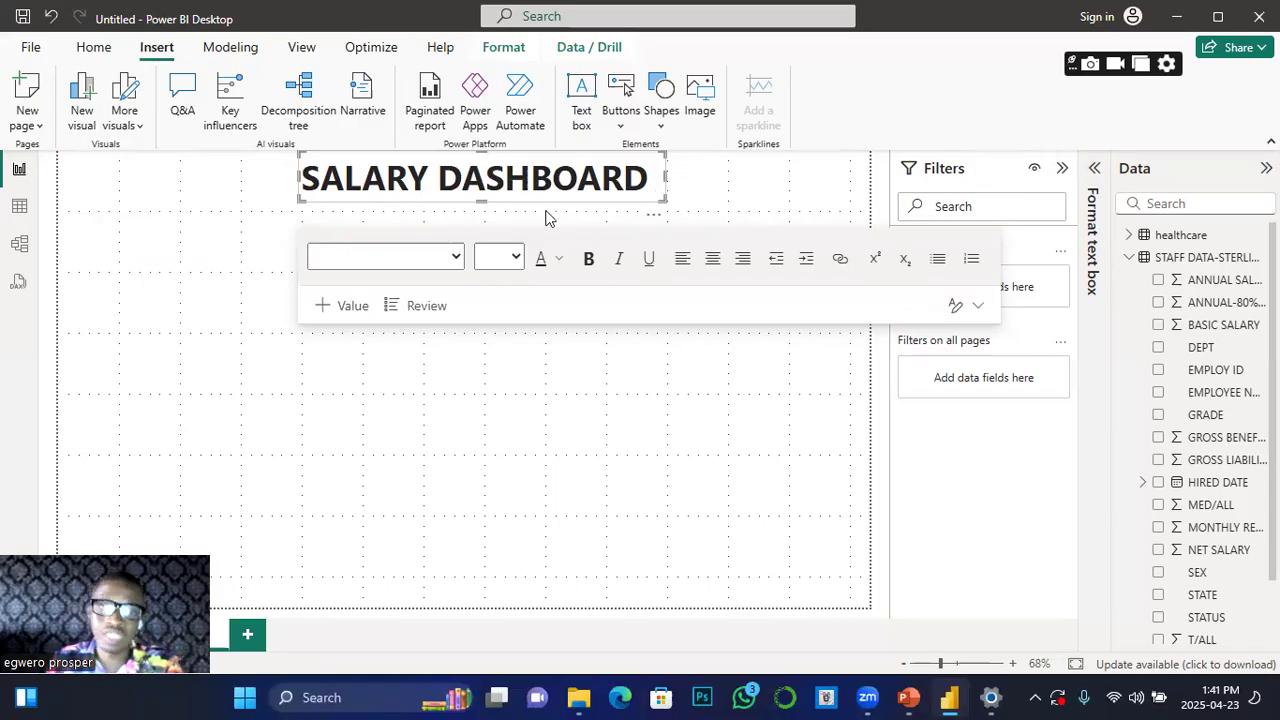
left_click(237, 273)
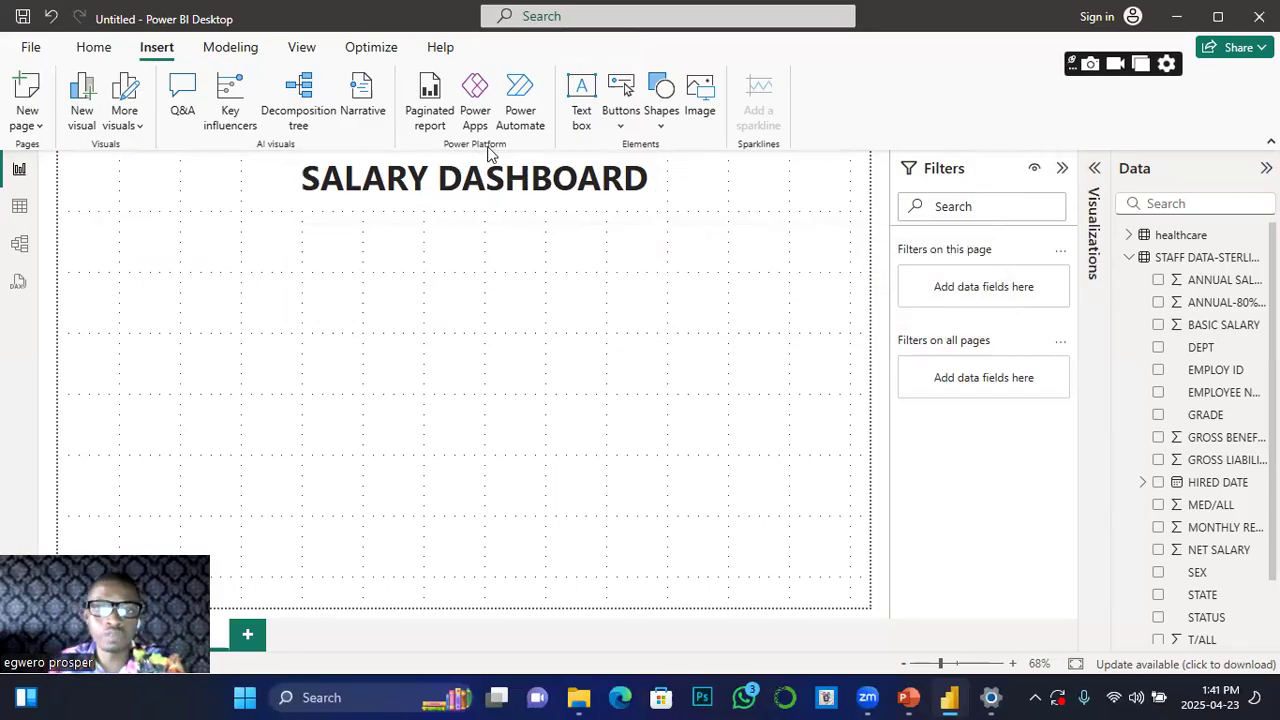
Step: Insert a rounded rectangle, shrink it to about the title's text height, and place it just after the word DASHBOARD
left_click(662, 126)
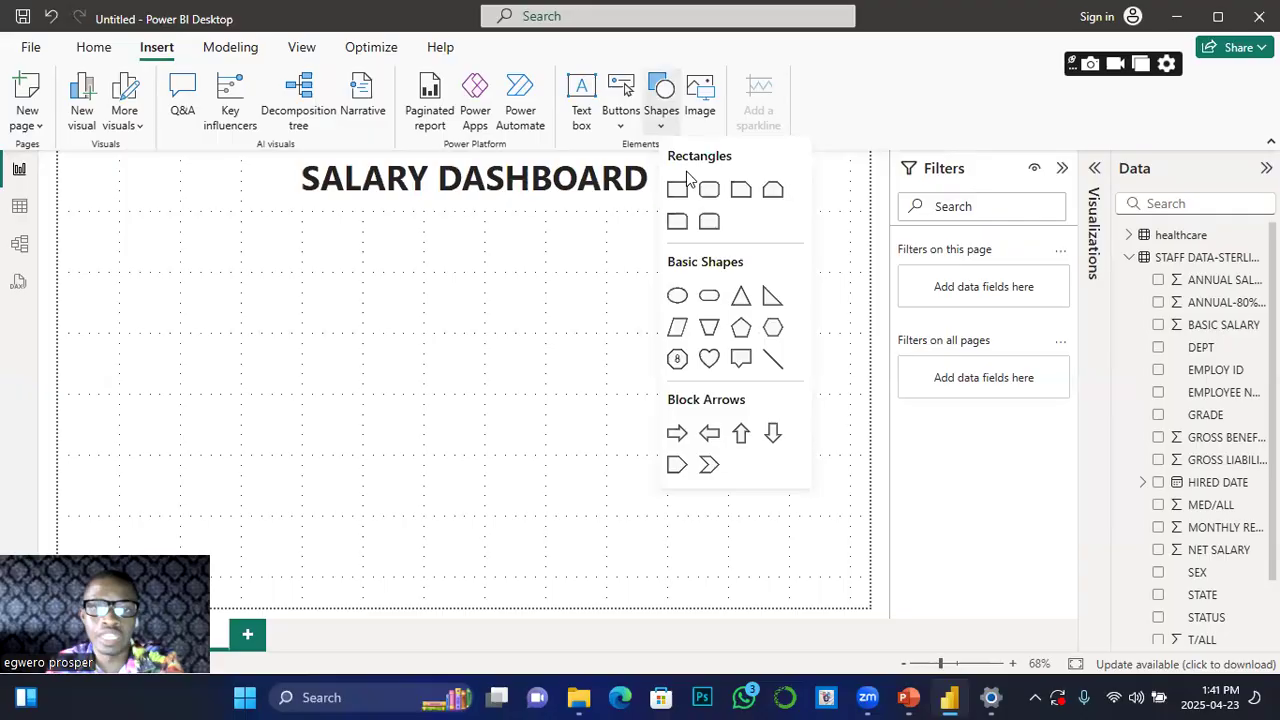
left_click(711, 196)
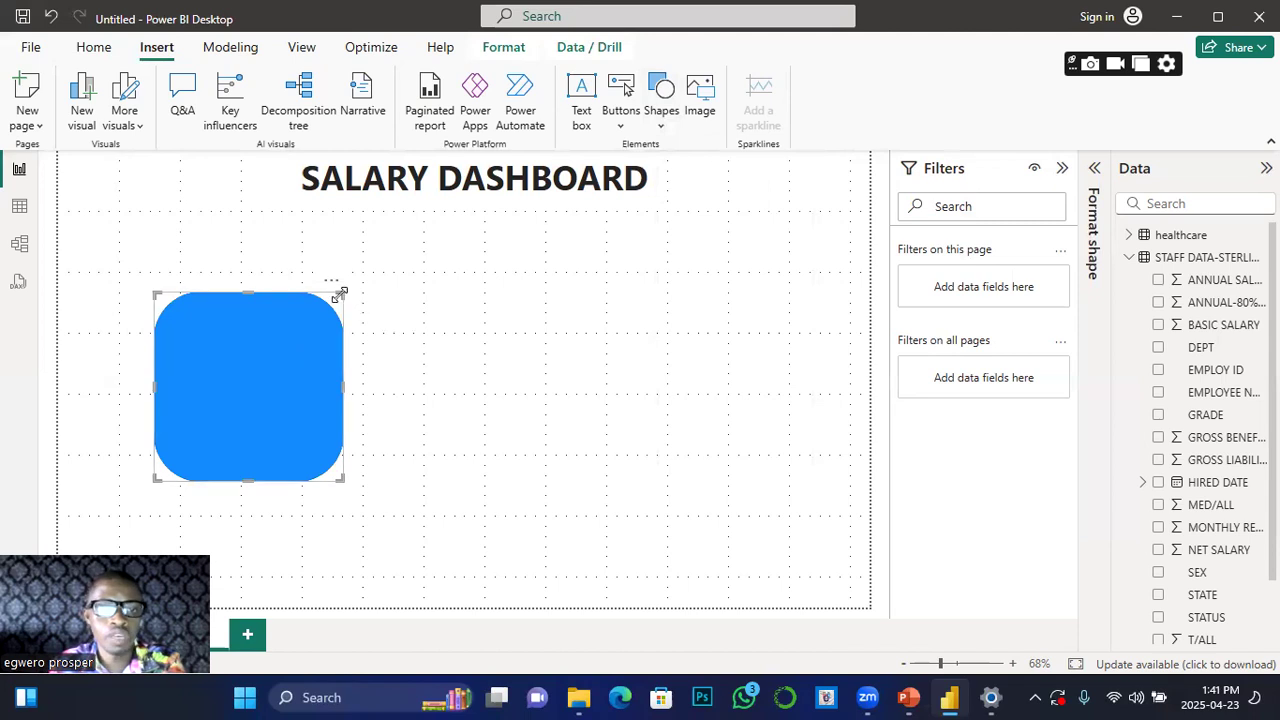
left_click_drag(338, 291, 671, 189)
left_click(640, 278)
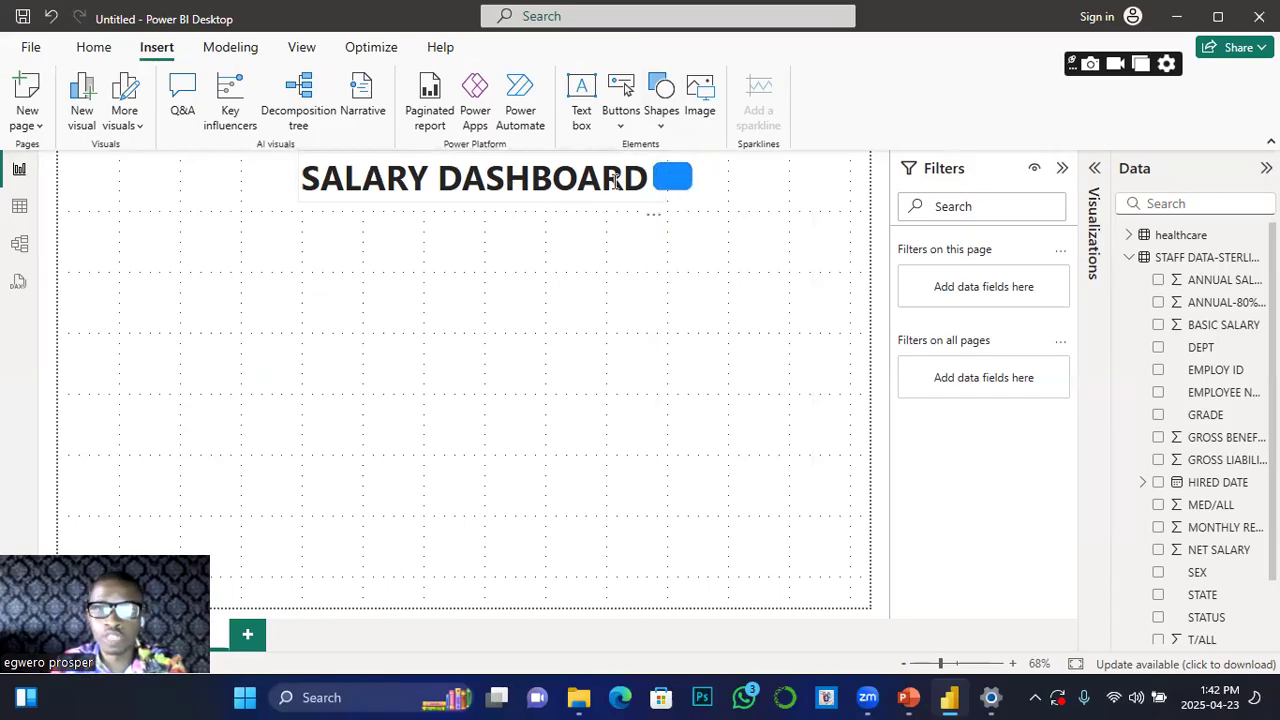
Step: Add a second page to the report and return to Page 1
left_click(621, 125)
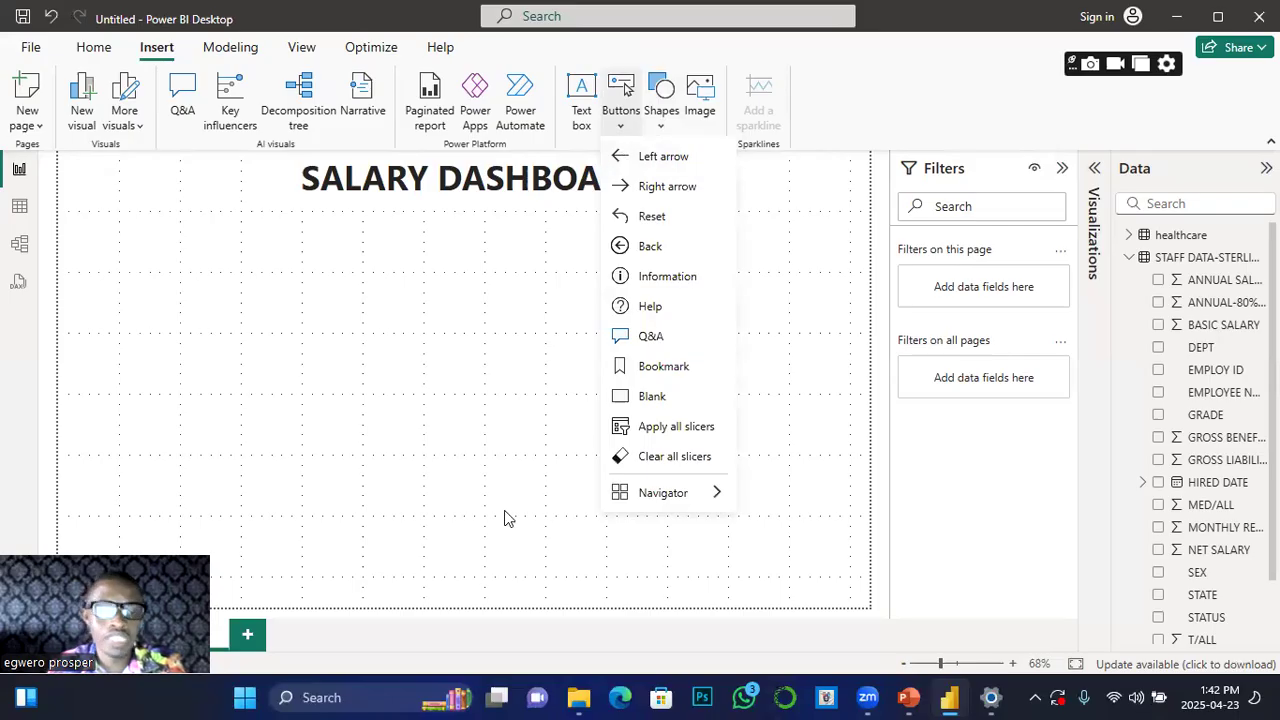
left_click(360, 290)
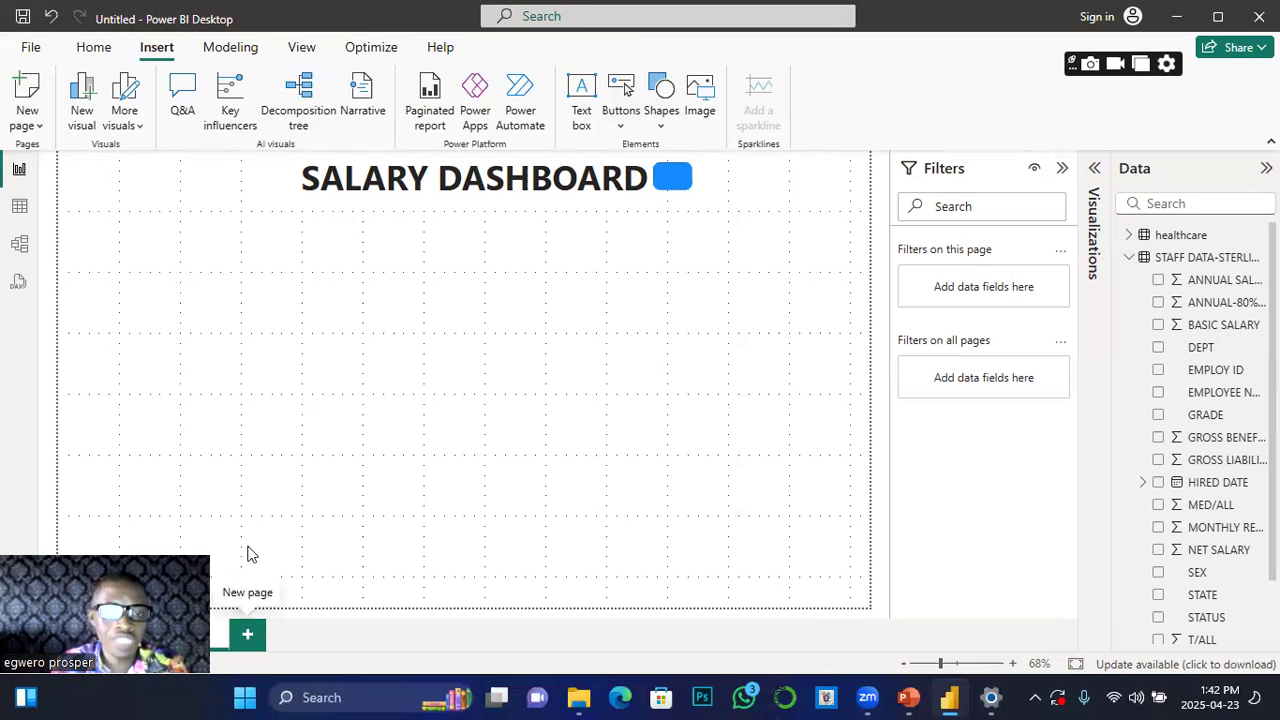
left_click(247, 634)
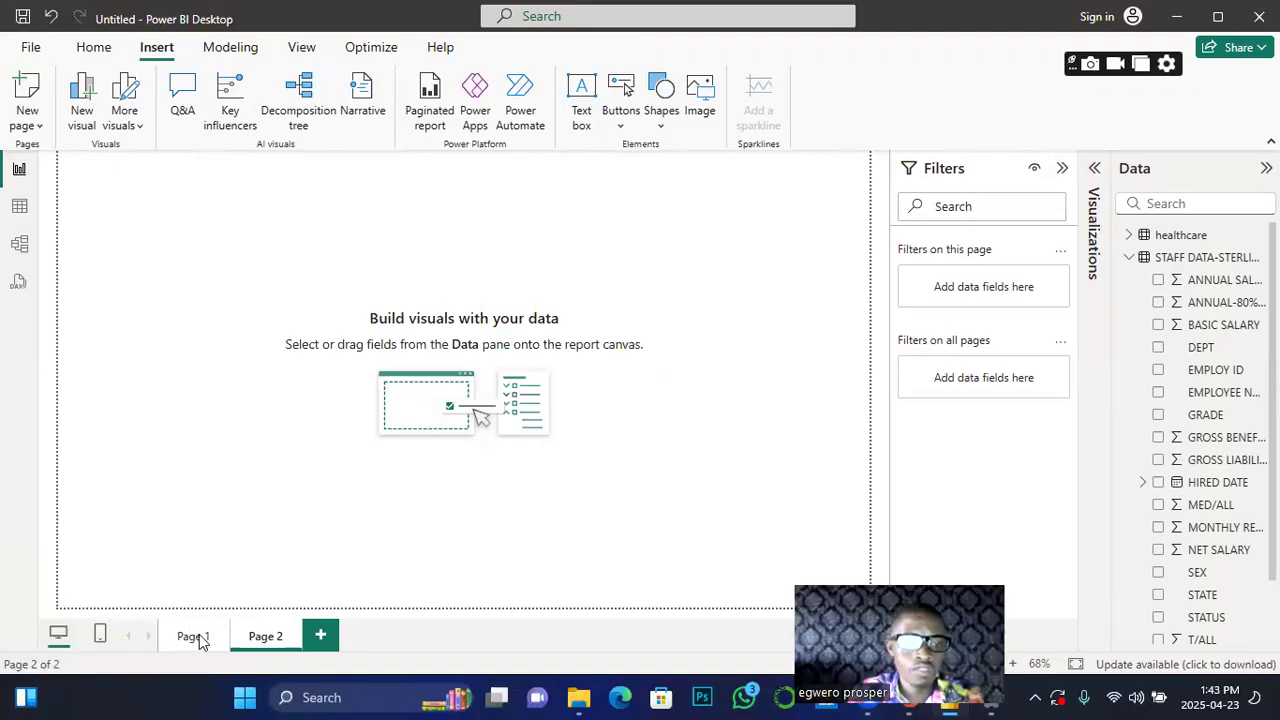
left_click(199, 634)
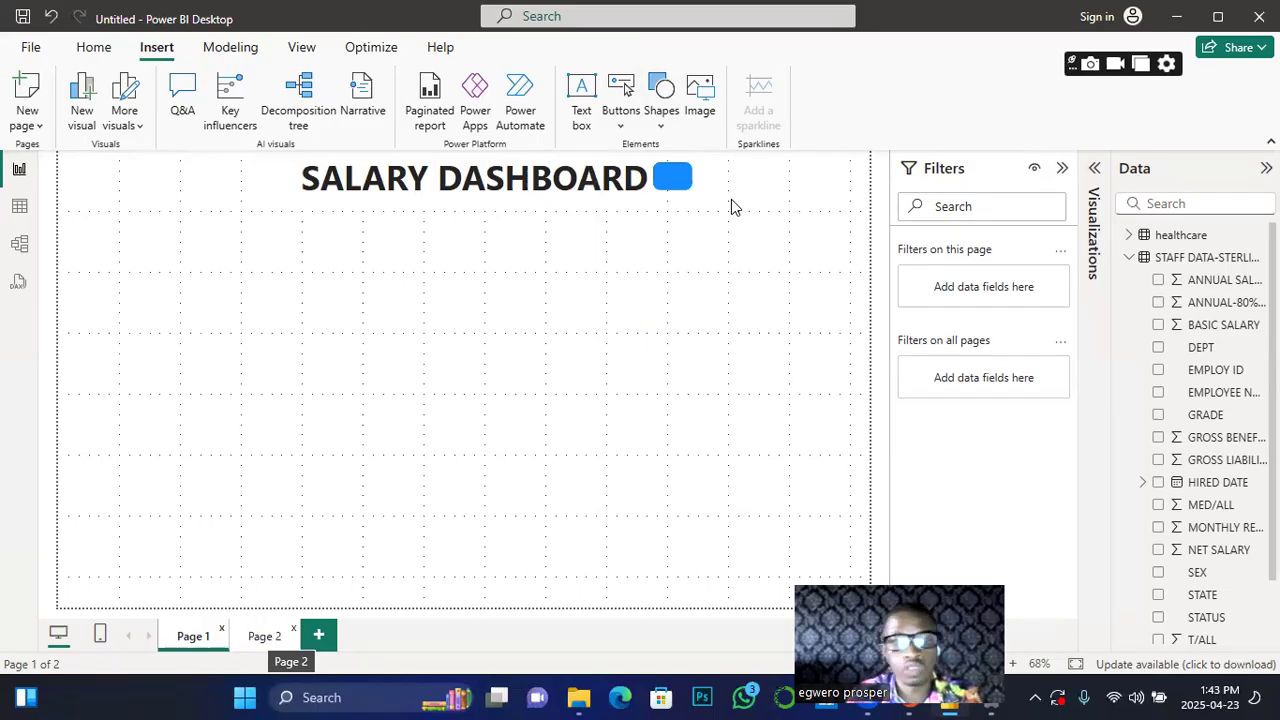
Step: Insert a right arrow button and place it beside the blue rounded rectangle, in line with the title
left_click(620, 118)
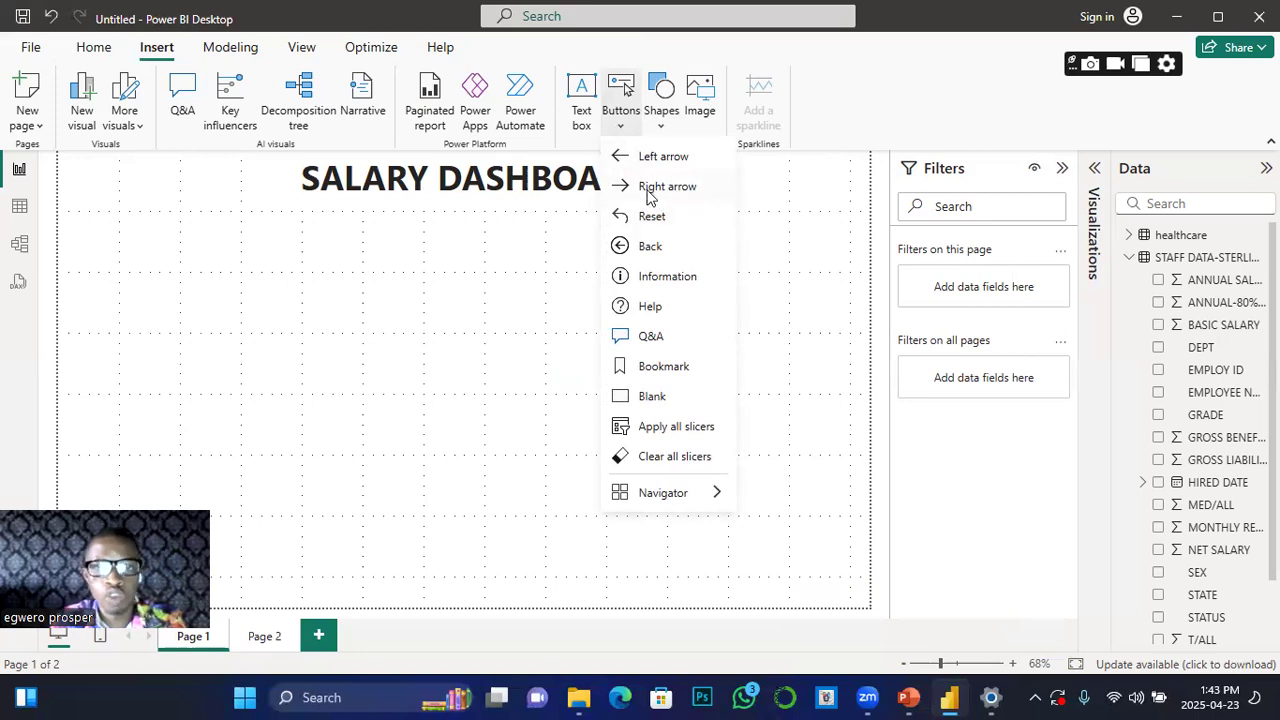
left_click(650, 193)
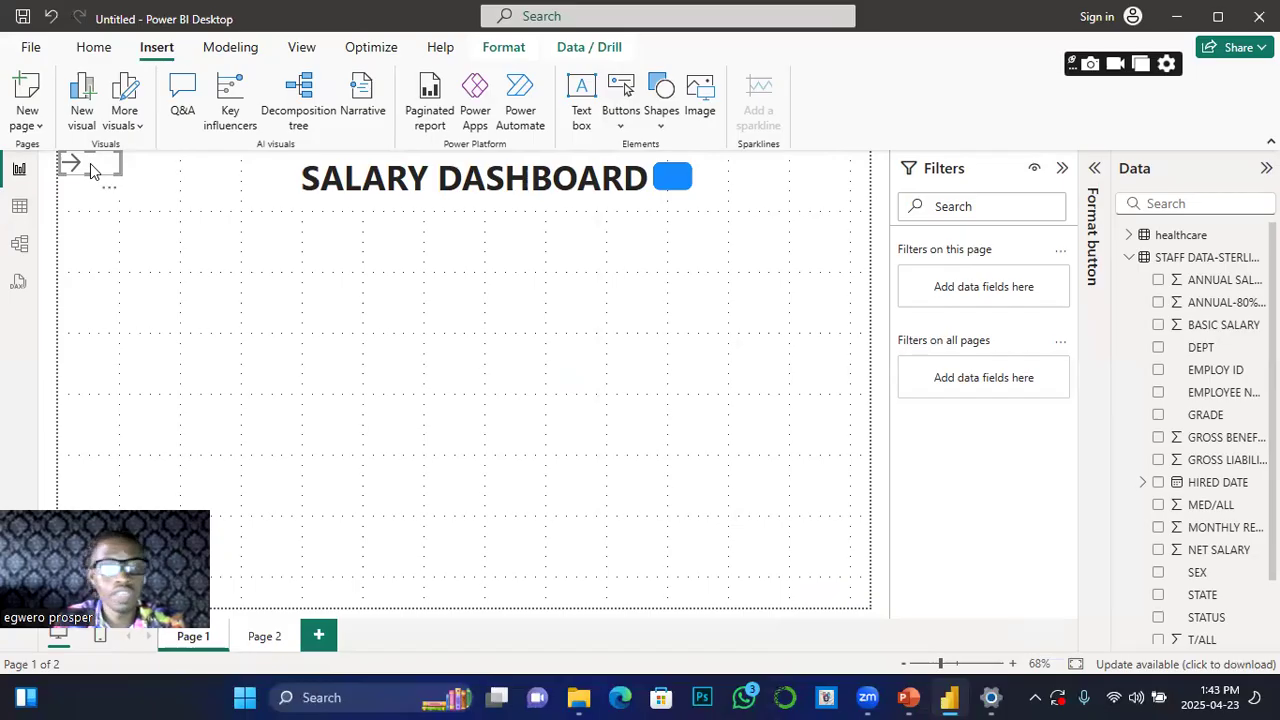
left_click_drag(106, 165, 752, 176)
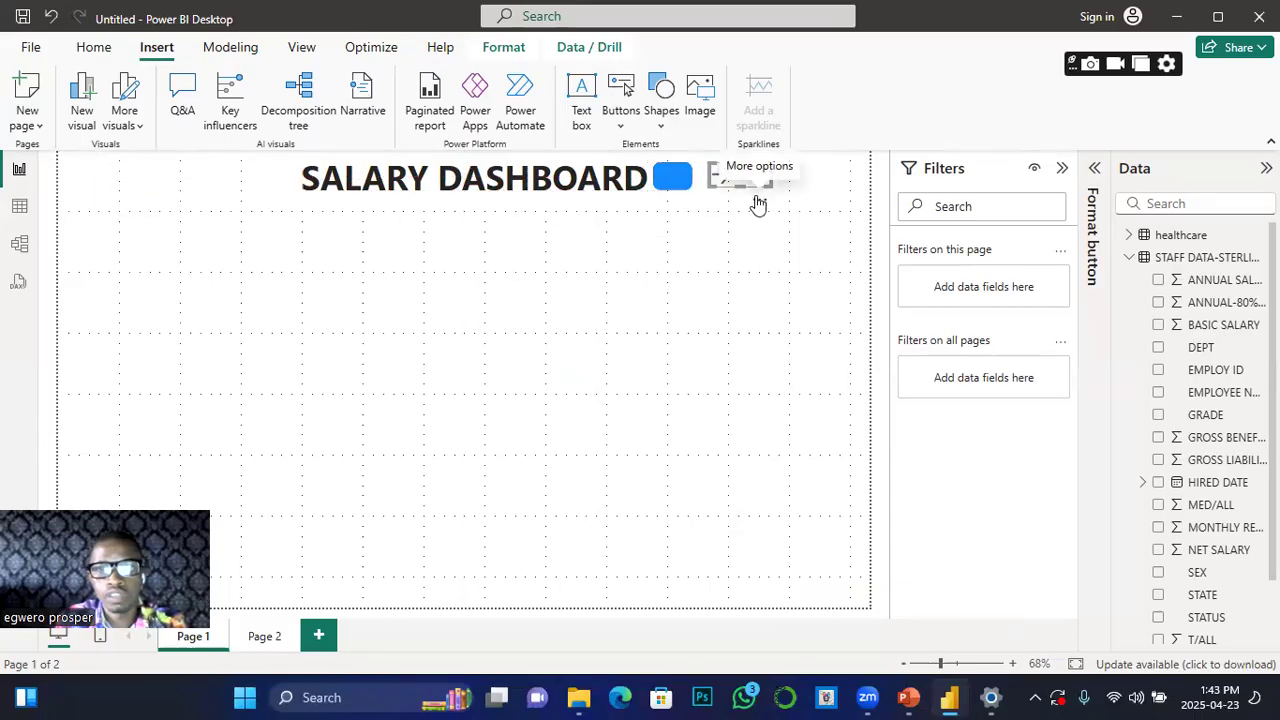
left_click(757, 203)
left_click(743, 182)
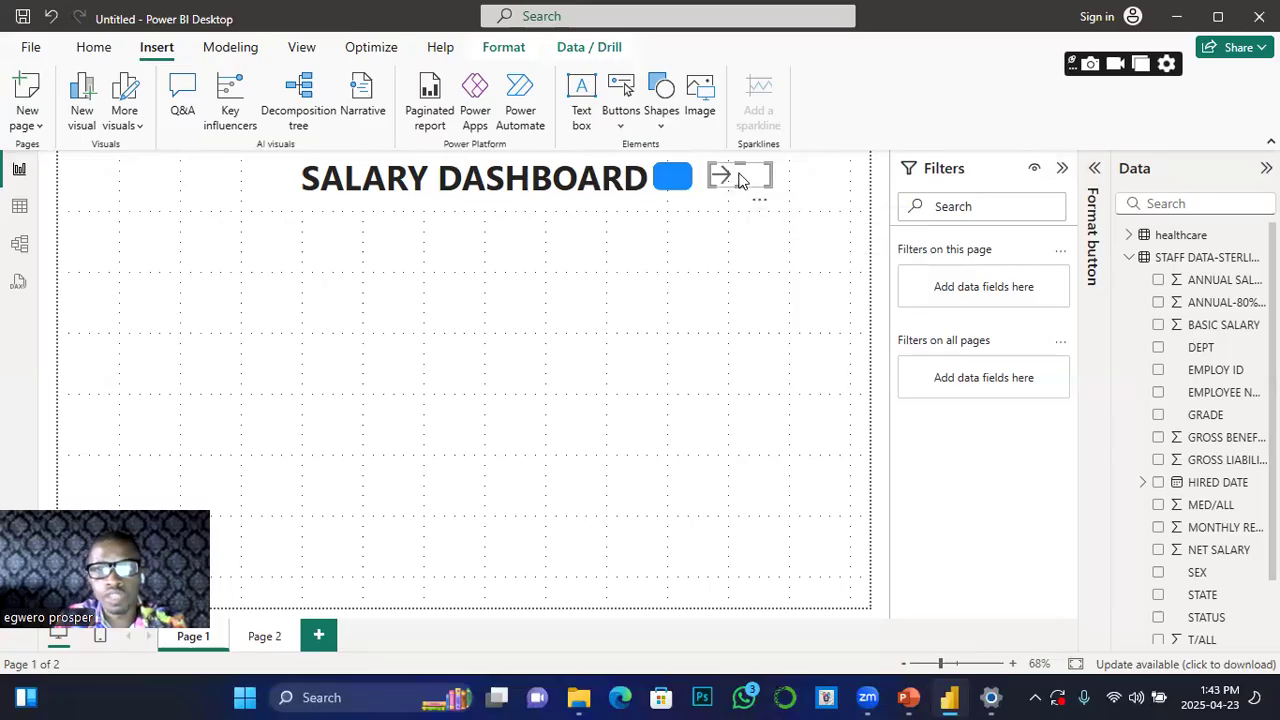
Step: Set the arrow button's shape to Octagon for the On hover state
left_click(1096, 170)
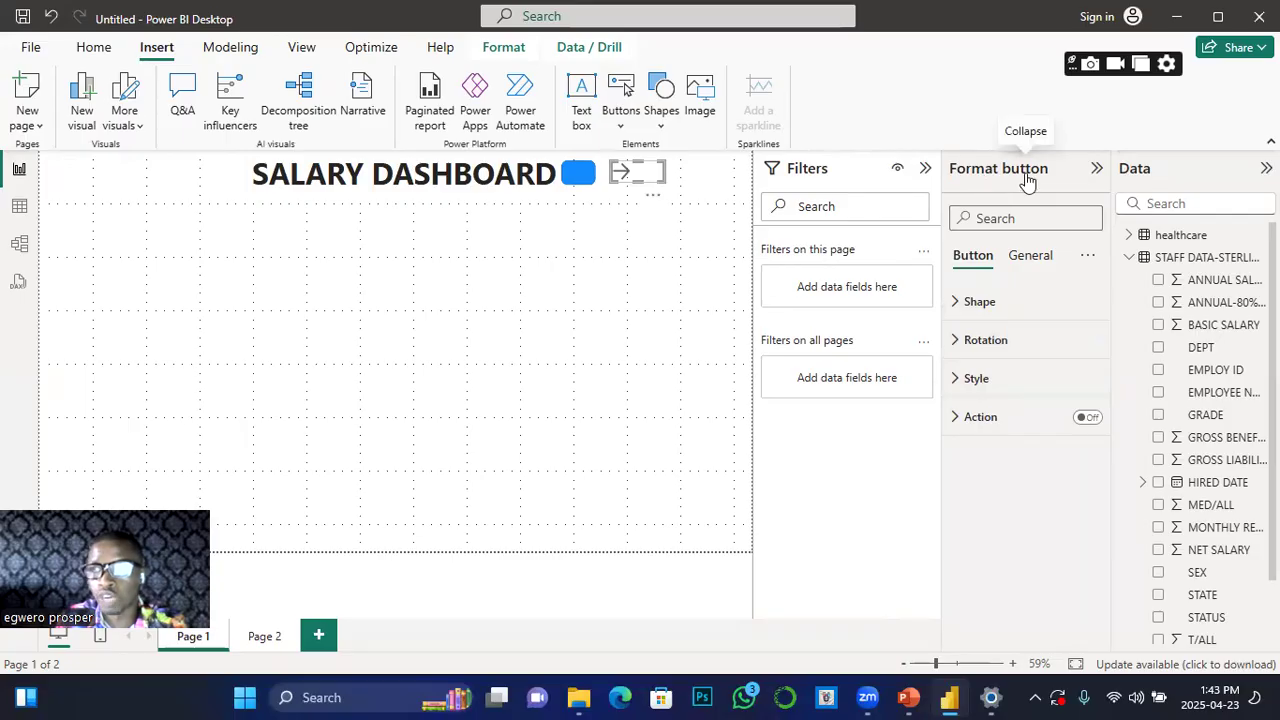
left_click(960, 303)
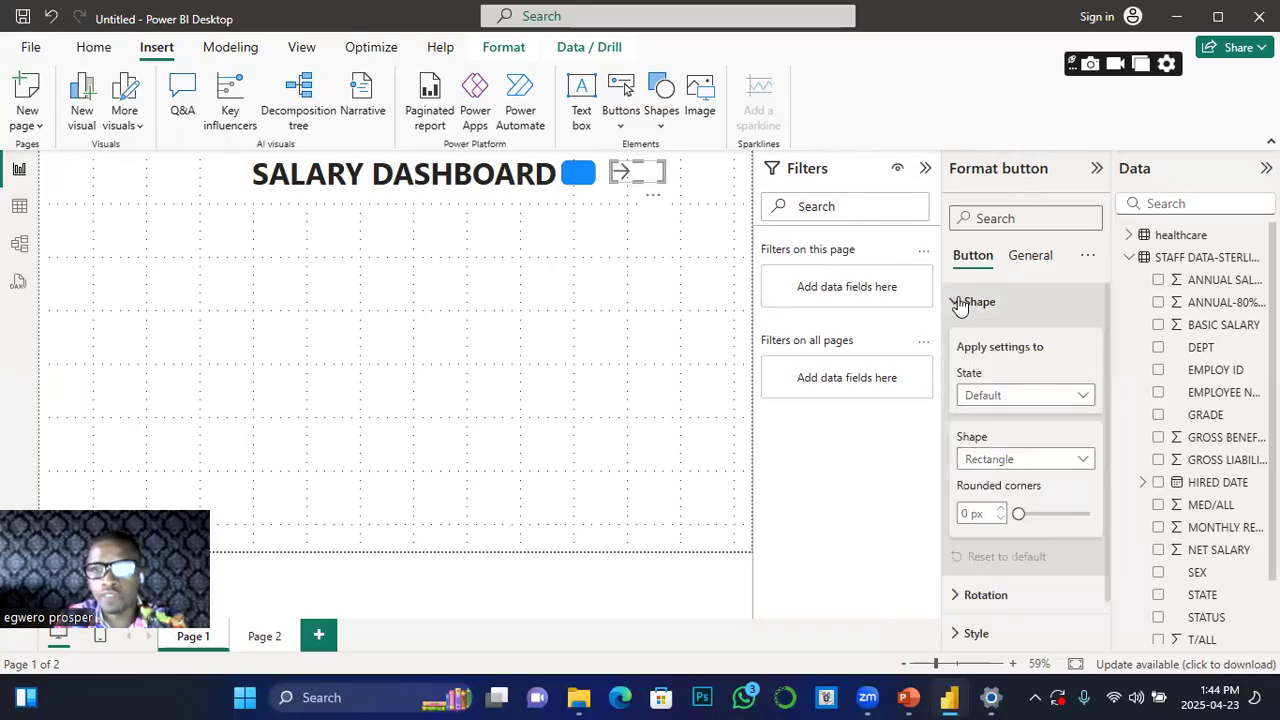
left_click(1086, 398)
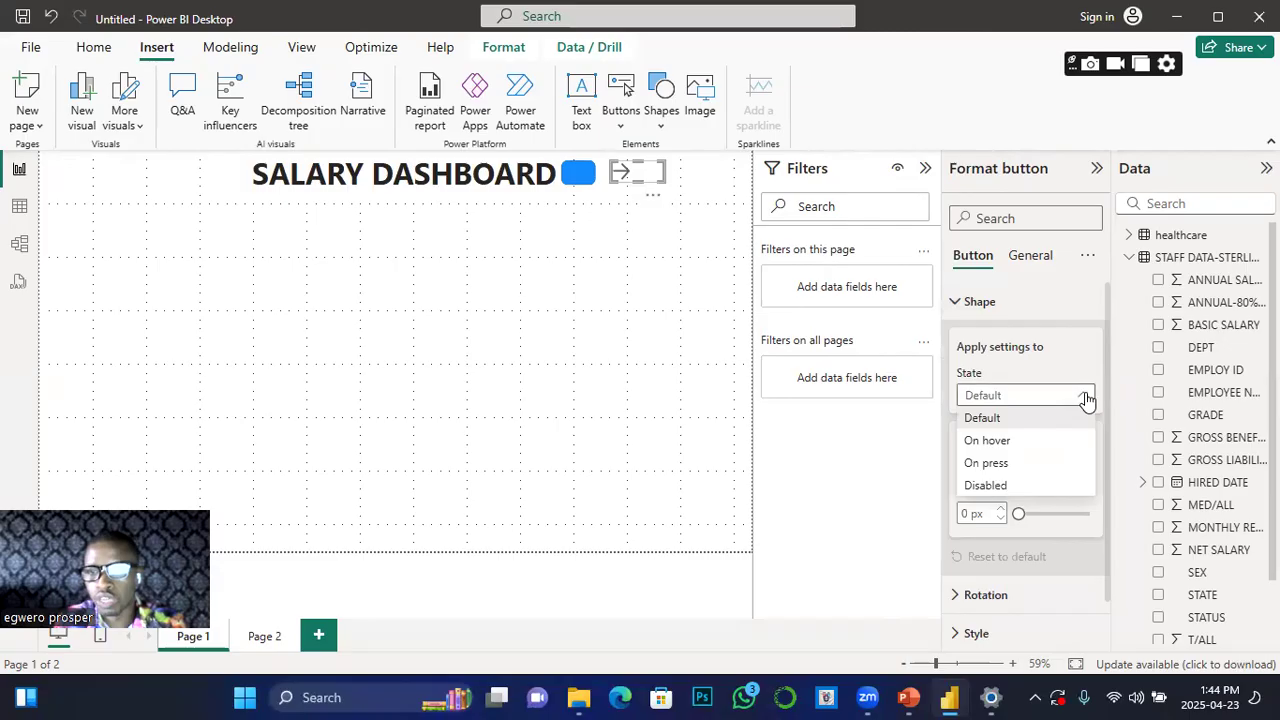
left_click(988, 443)
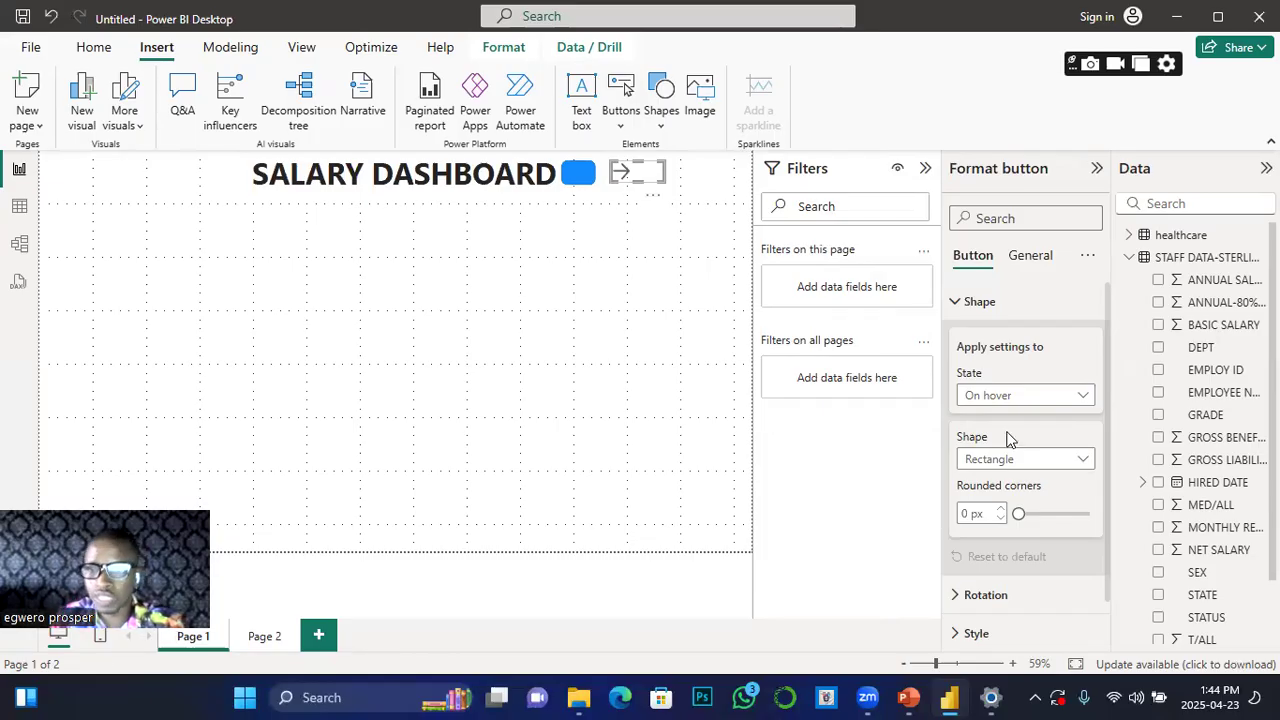
left_click(1081, 462)
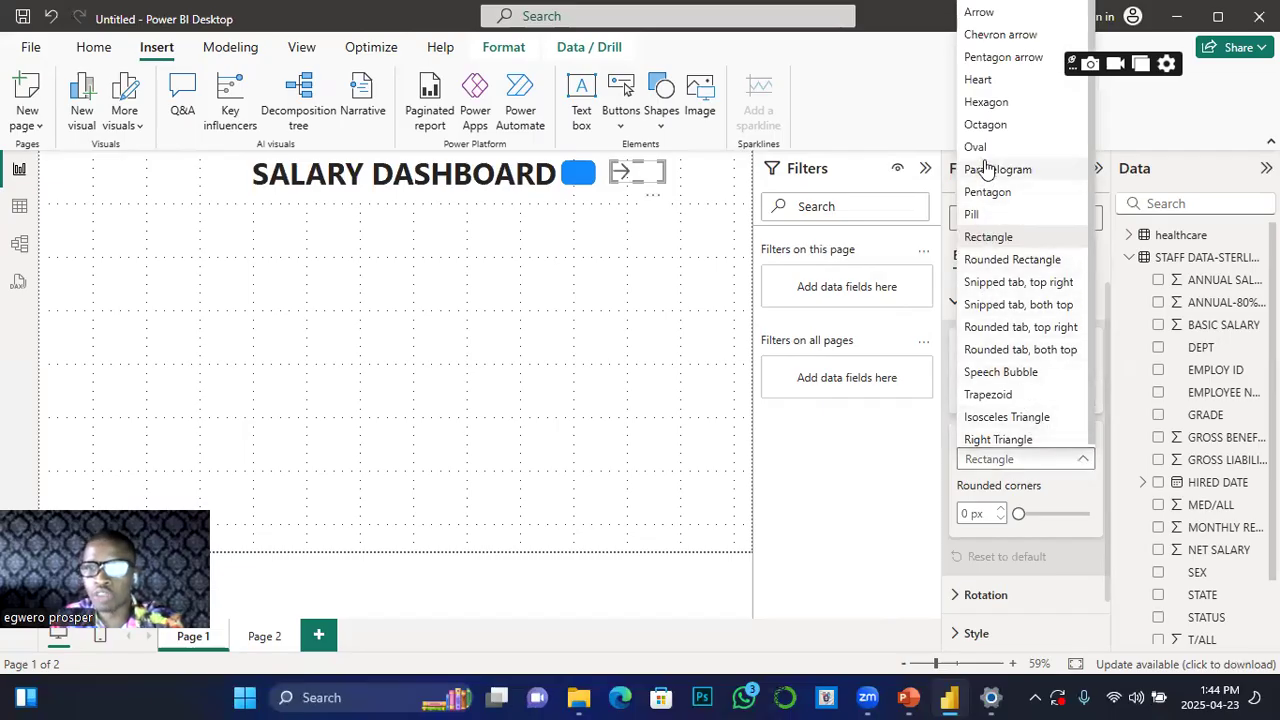
left_click(986, 126)
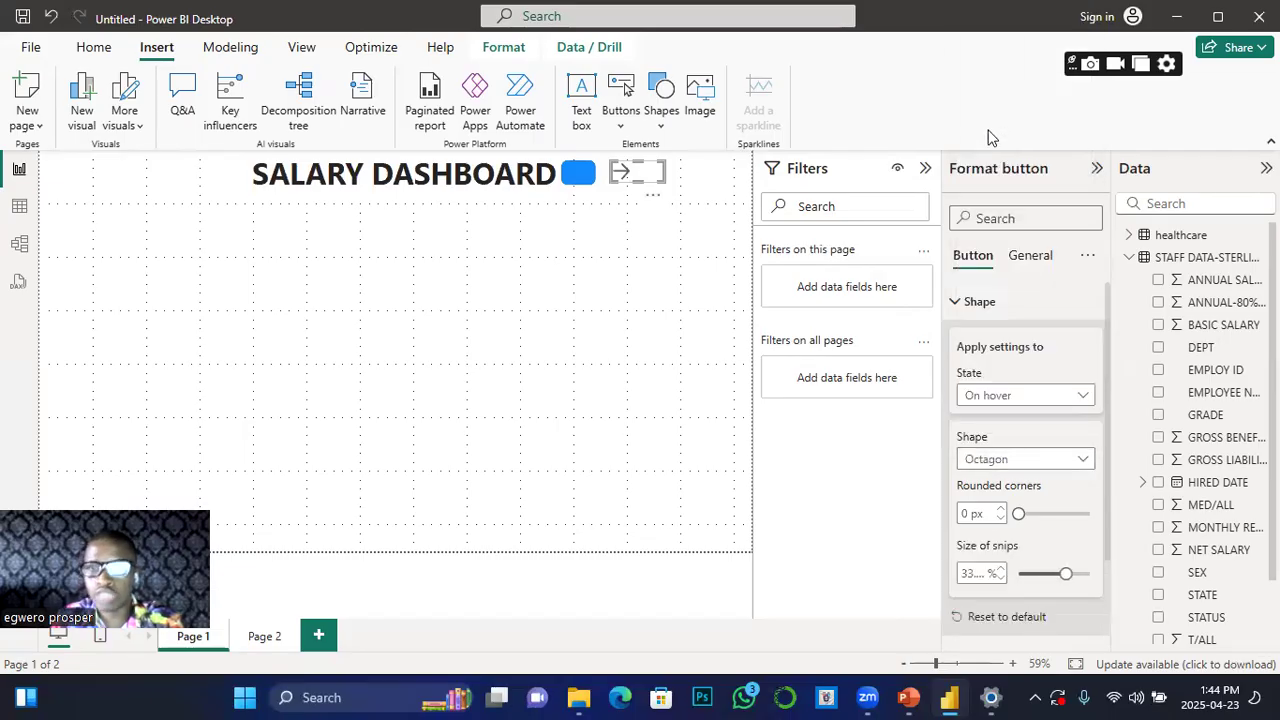
Step: Set the arrow button's overall rotation (All) to 34°
scroll(1062, 500, "down", 3)
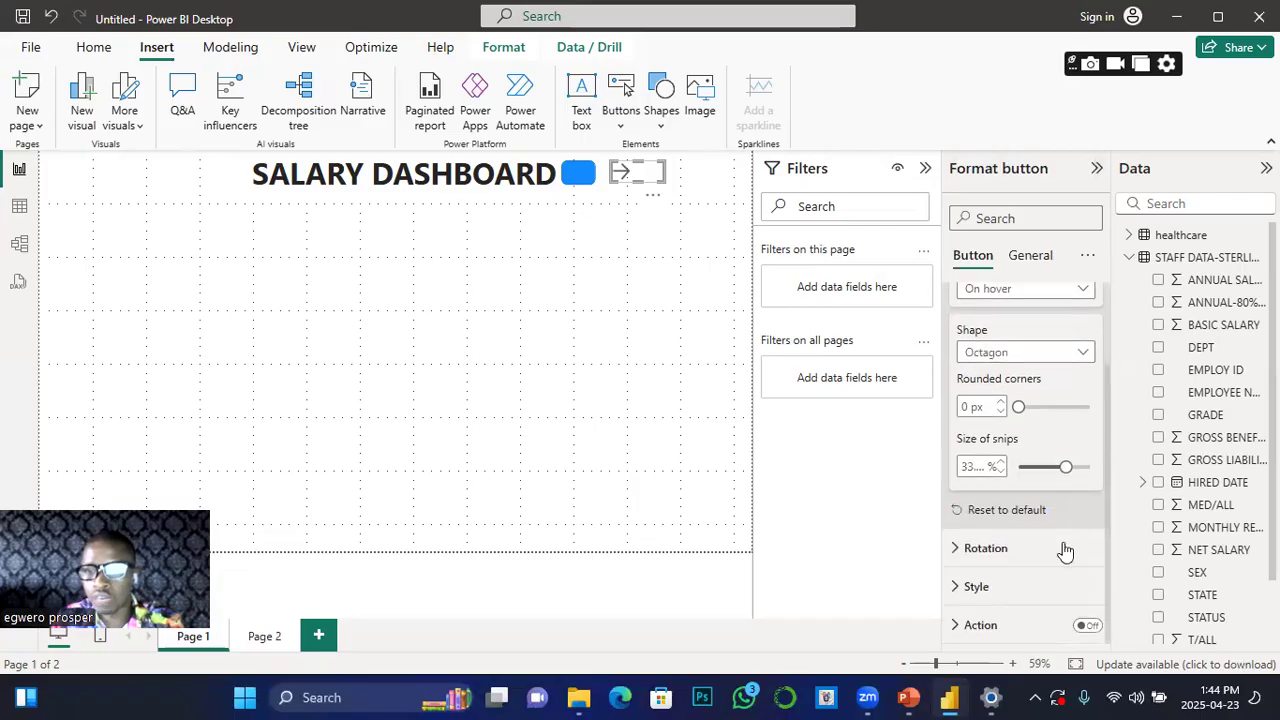
left_click(957, 550)
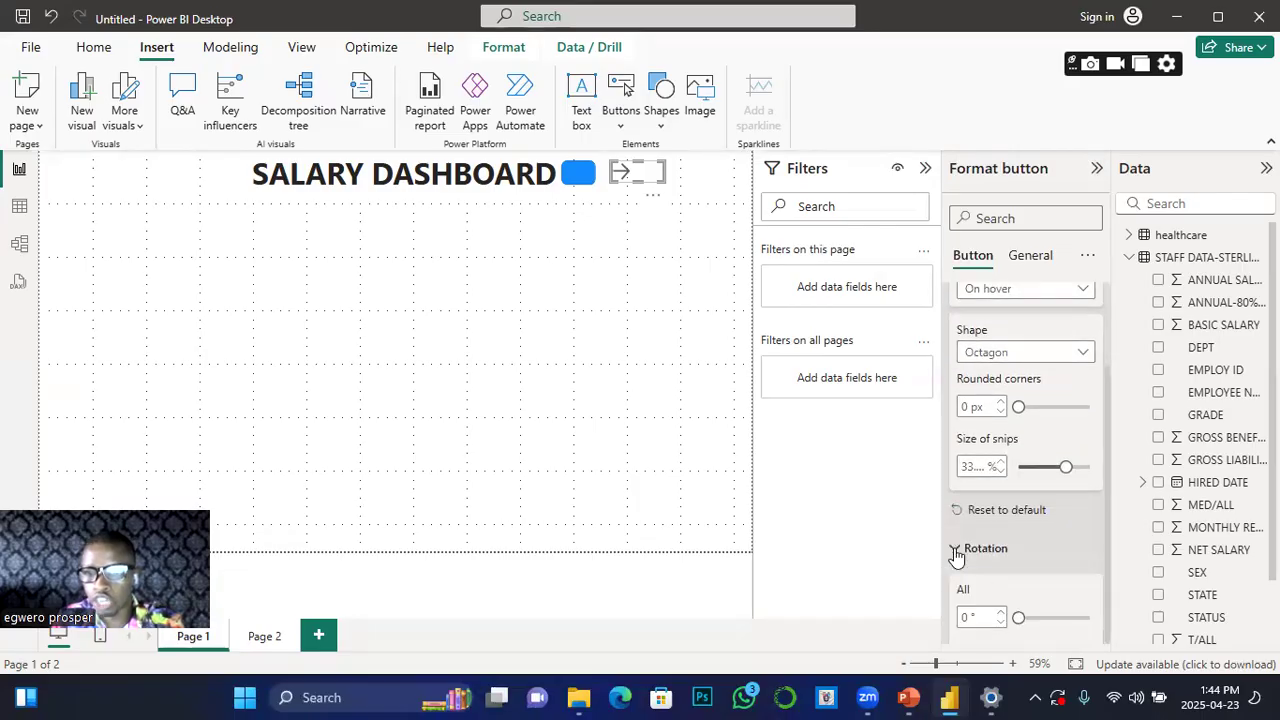
scroll(1010, 585, "down", 3)
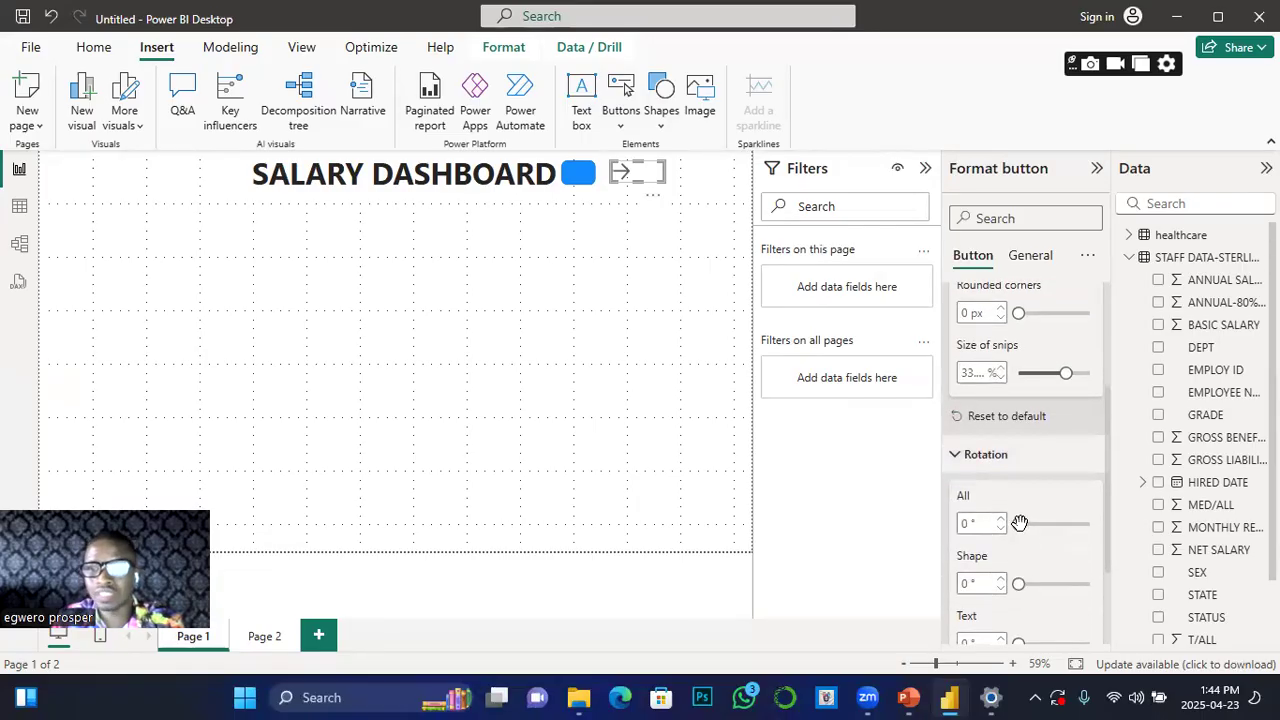
left_click_drag(1019, 523, 1026, 524)
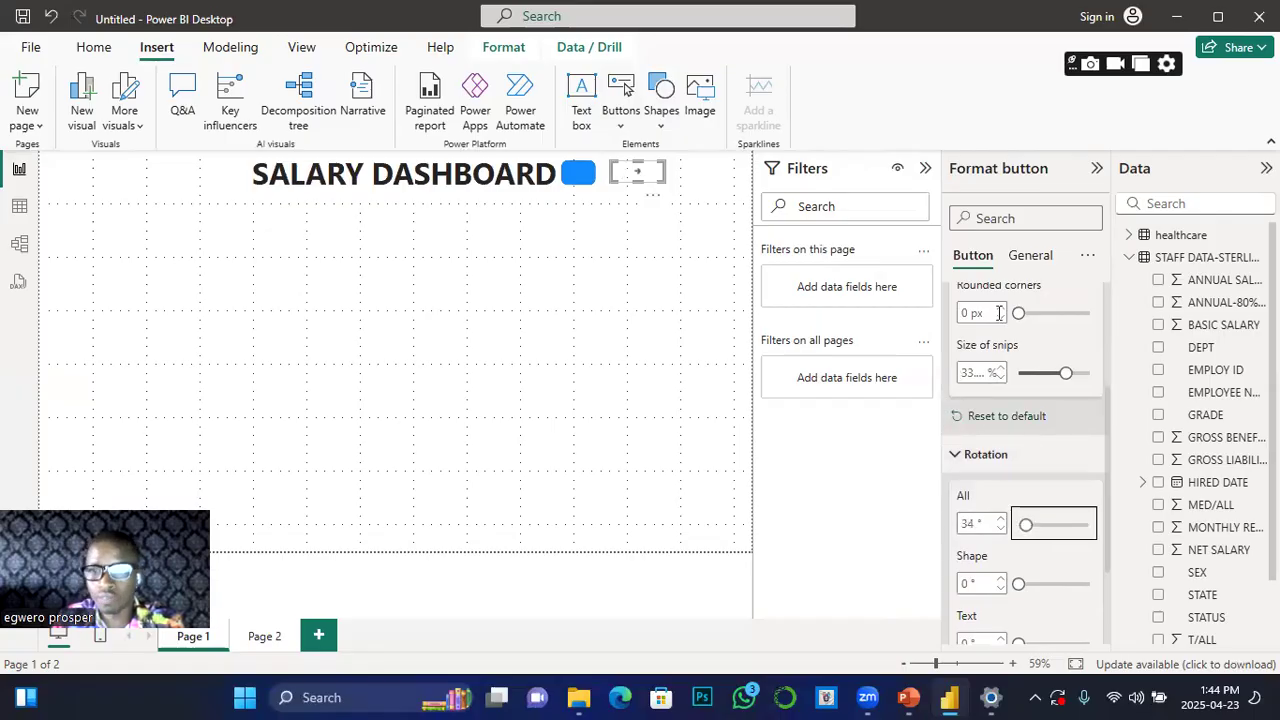
left_click(1128, 328)
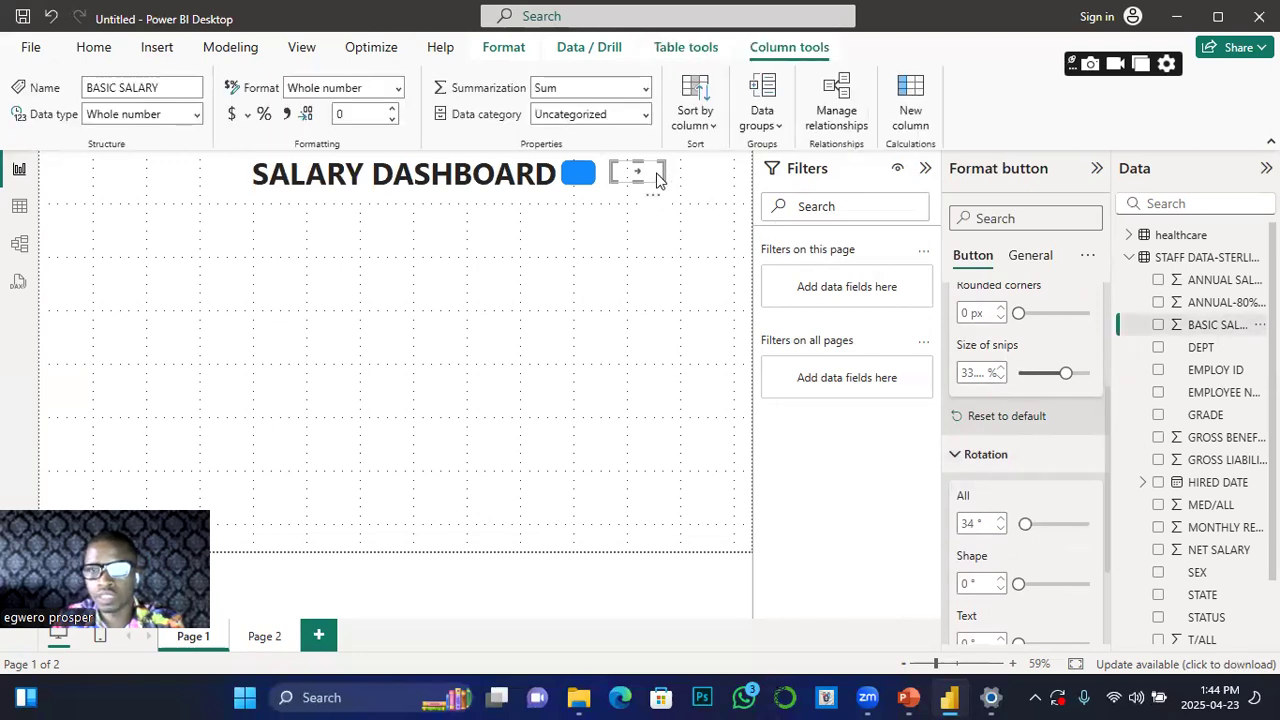
Step: Turn on the action setting for the arrow button
scroll(1015, 420, "down", 3)
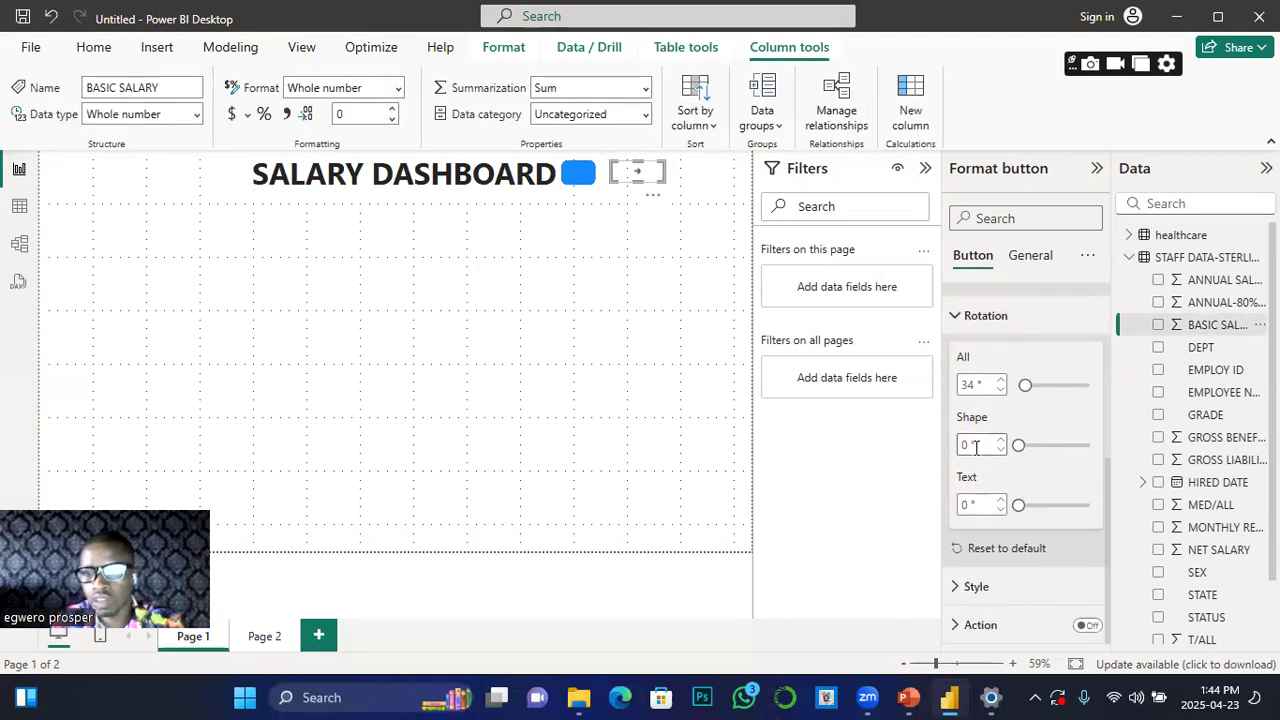
scroll(965, 446, "up", 2)
left_click(972, 410)
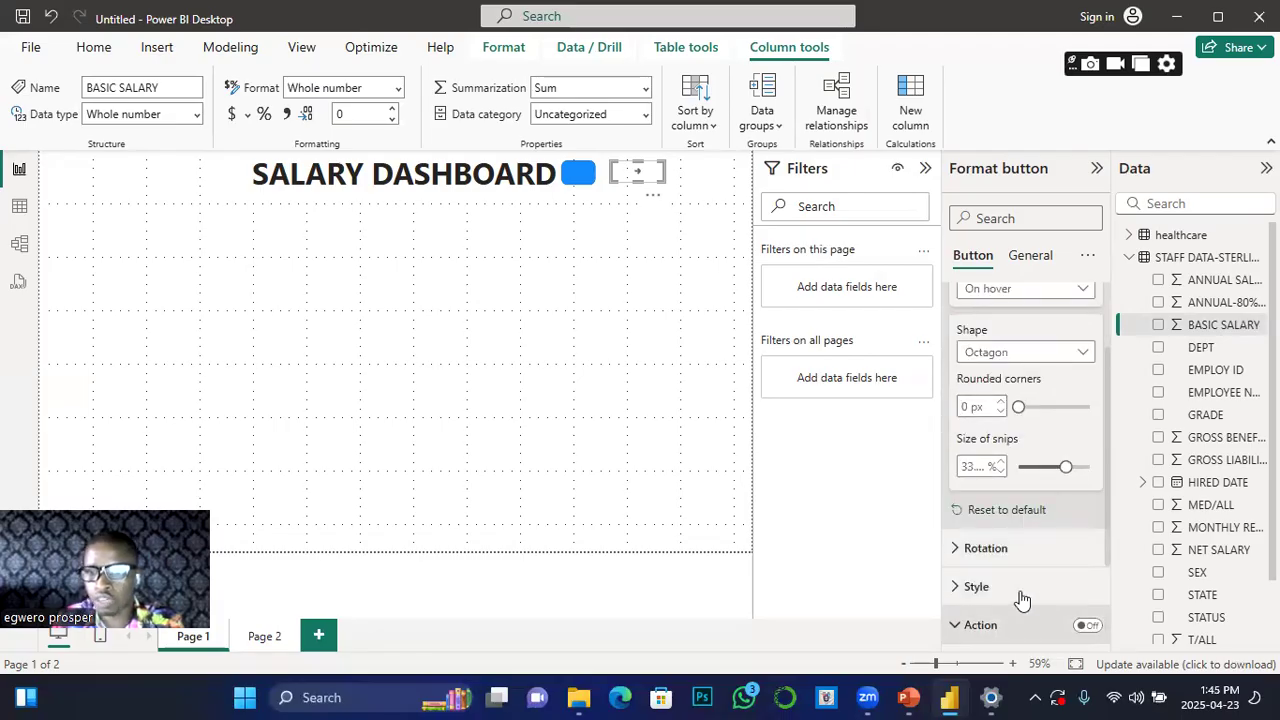
left_click(1087, 624)
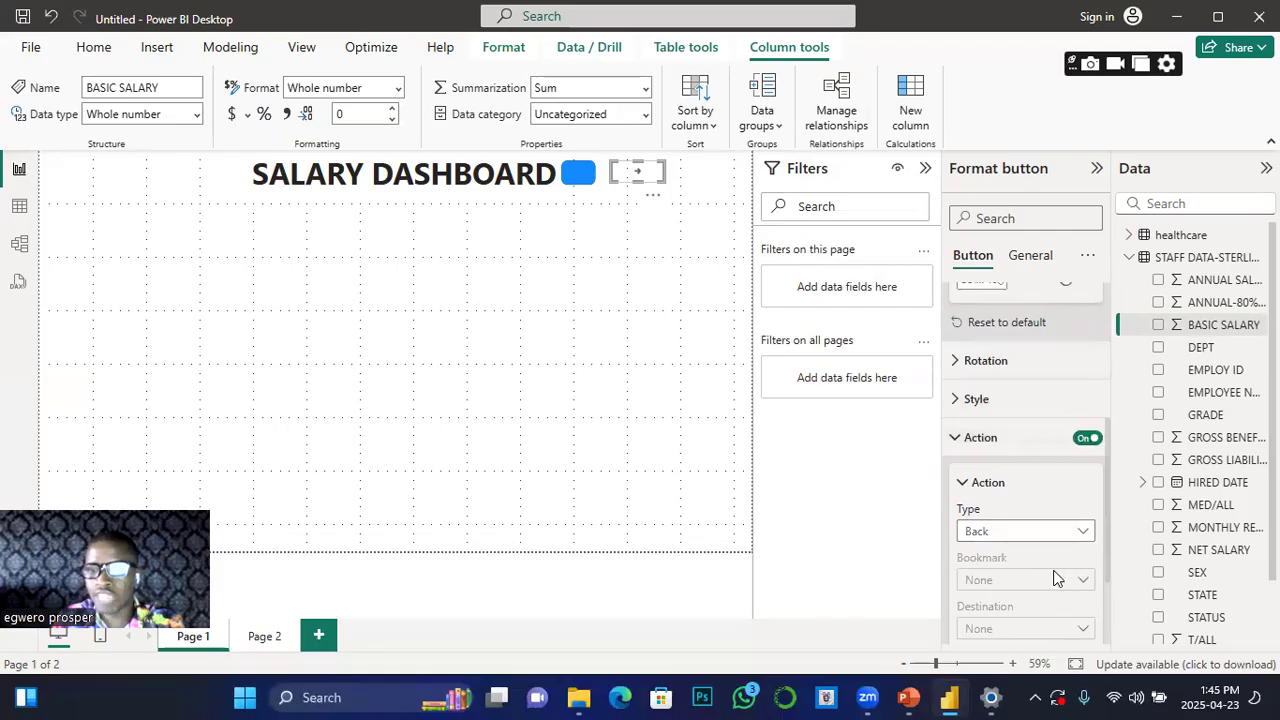
scroll(1041, 556, "down", 2)
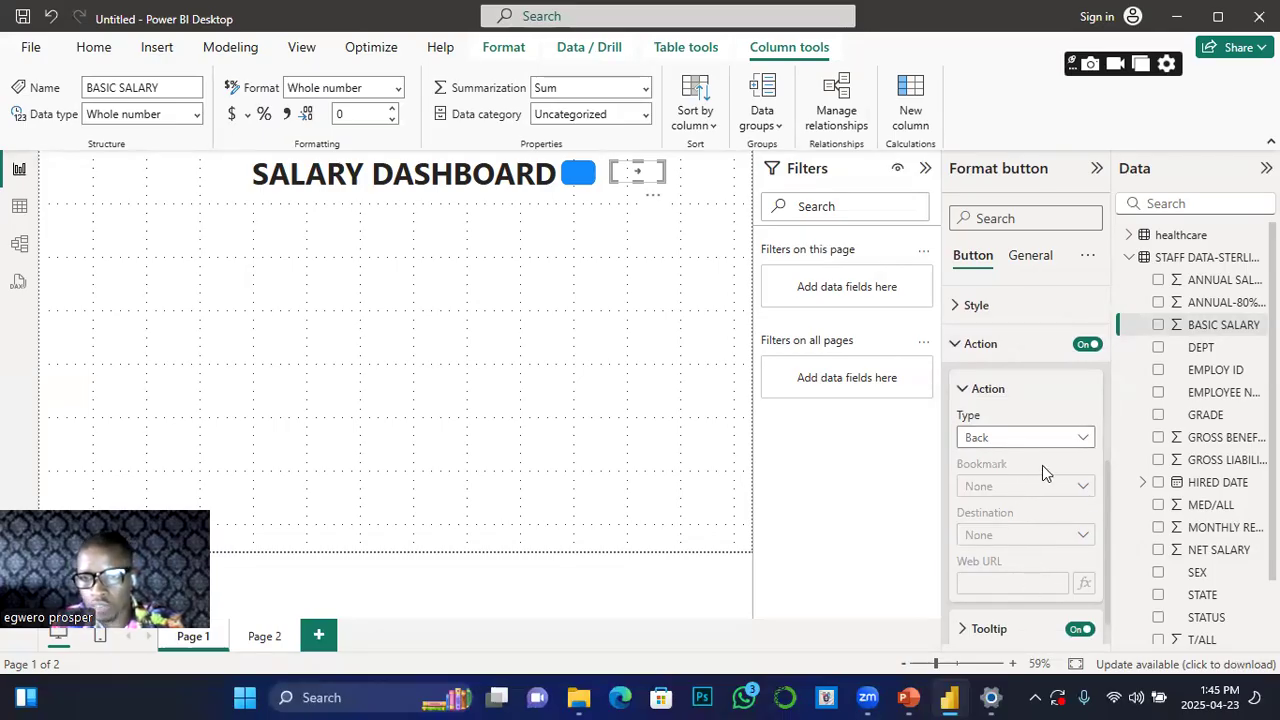
Step: Try the Web URL action type for the arrow button and return the type to Back
left_click(1081, 440)
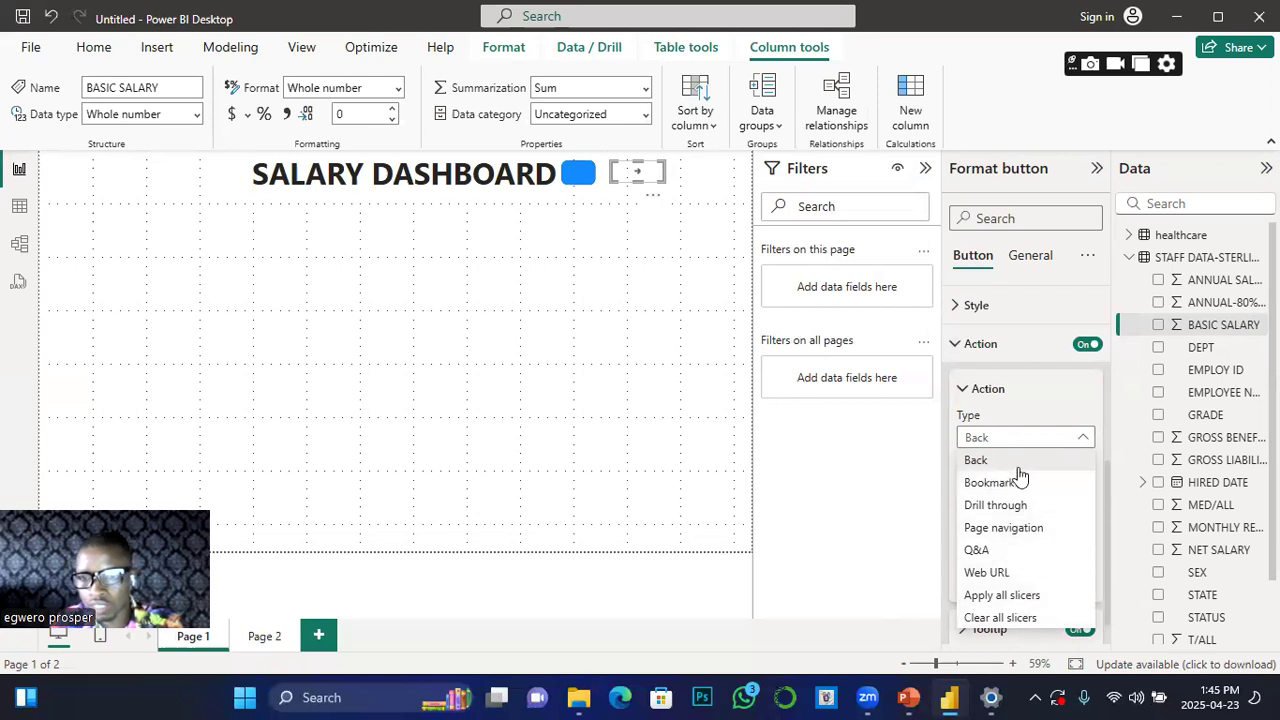
left_click(1000, 572)
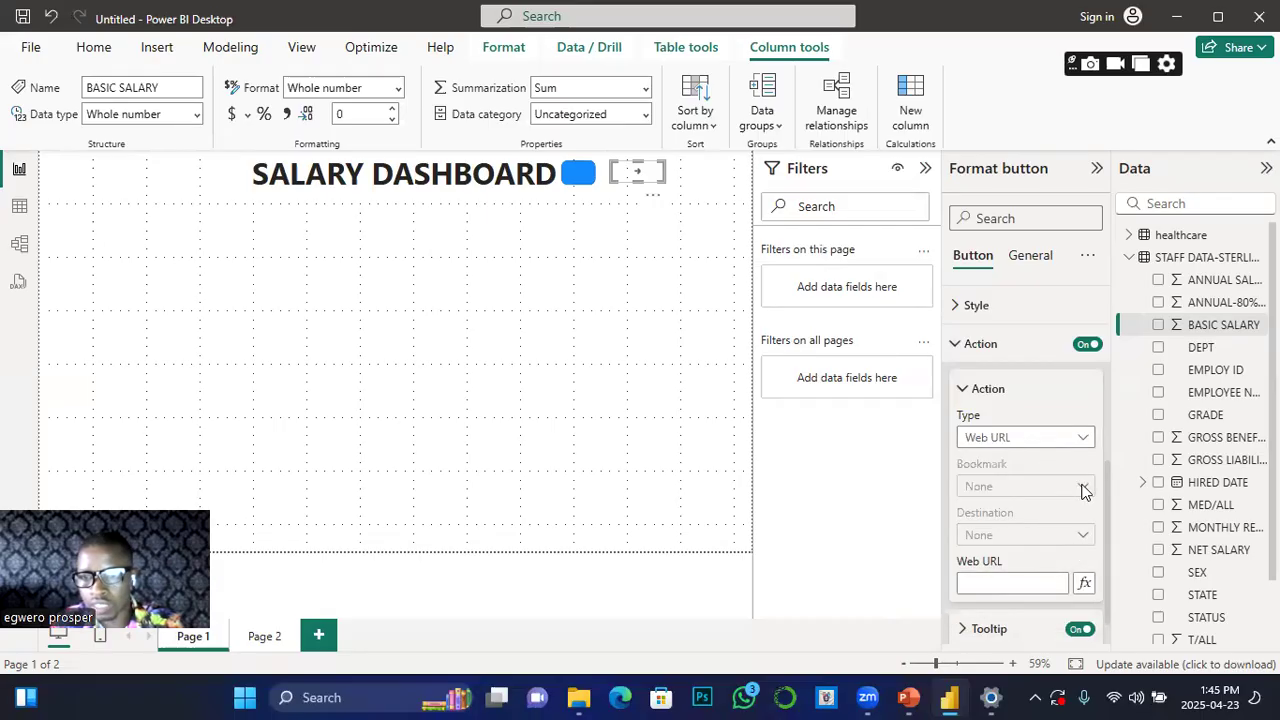
scroll(1077, 491, "down", 1)
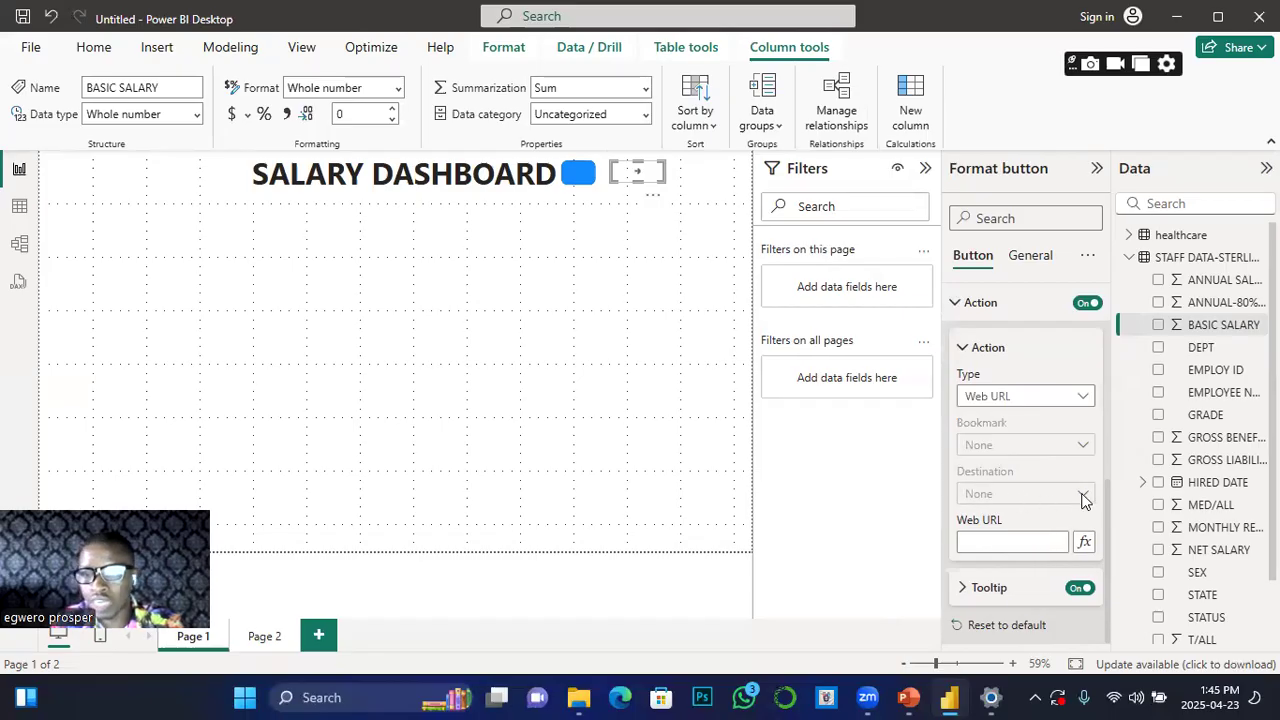
left_click(1082, 398)
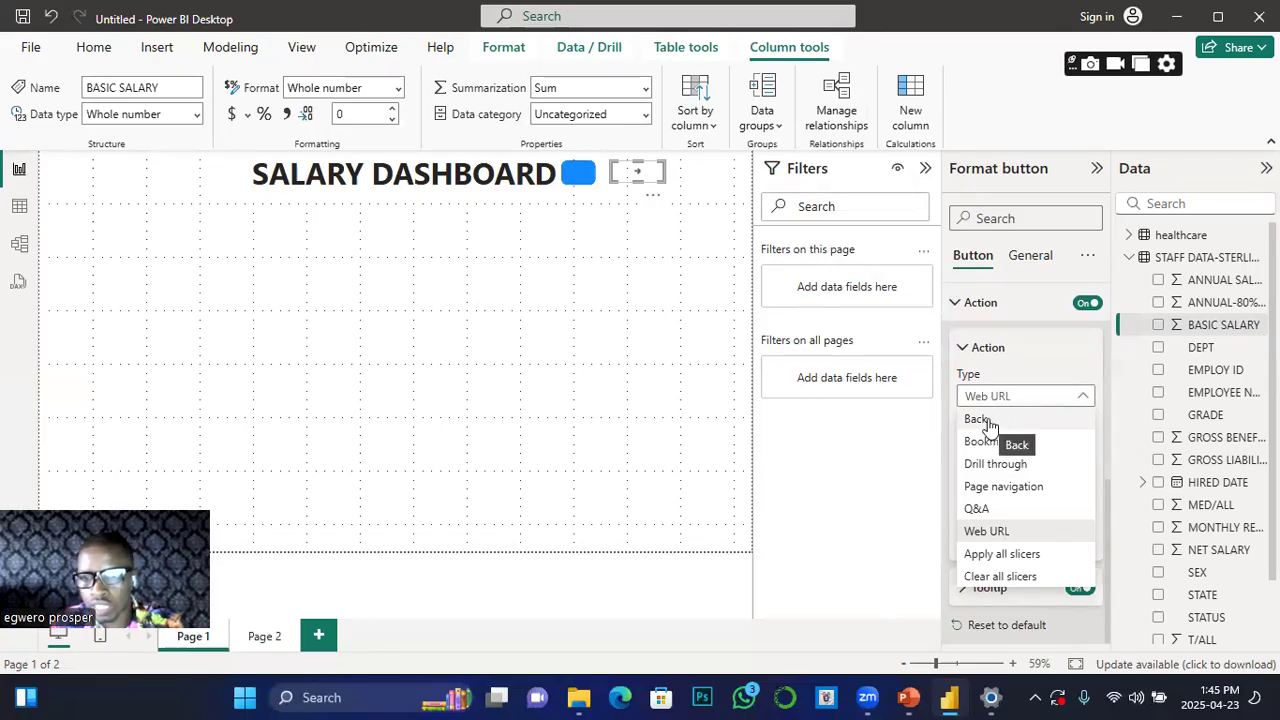
left_click(980, 420)
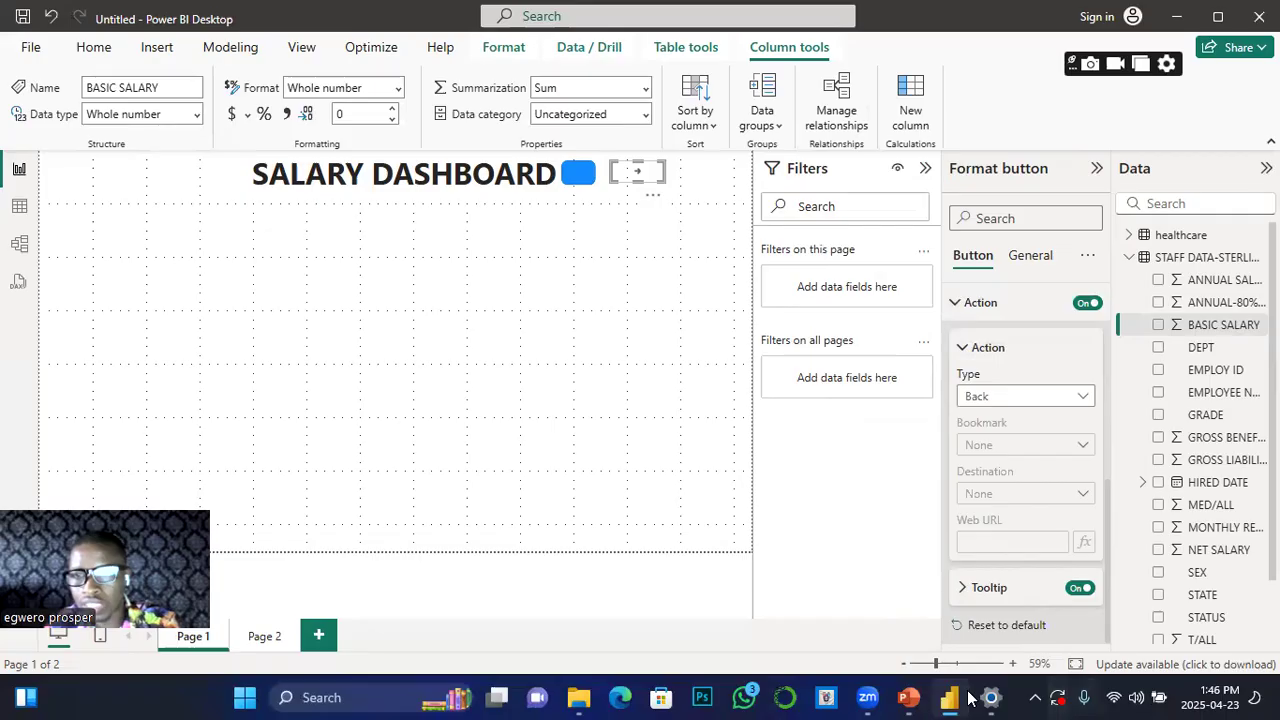
Step: Turn on the arrow button's text in the Default state, with the wording Pag2 in black, and enlarge the button
left_click(962, 347)
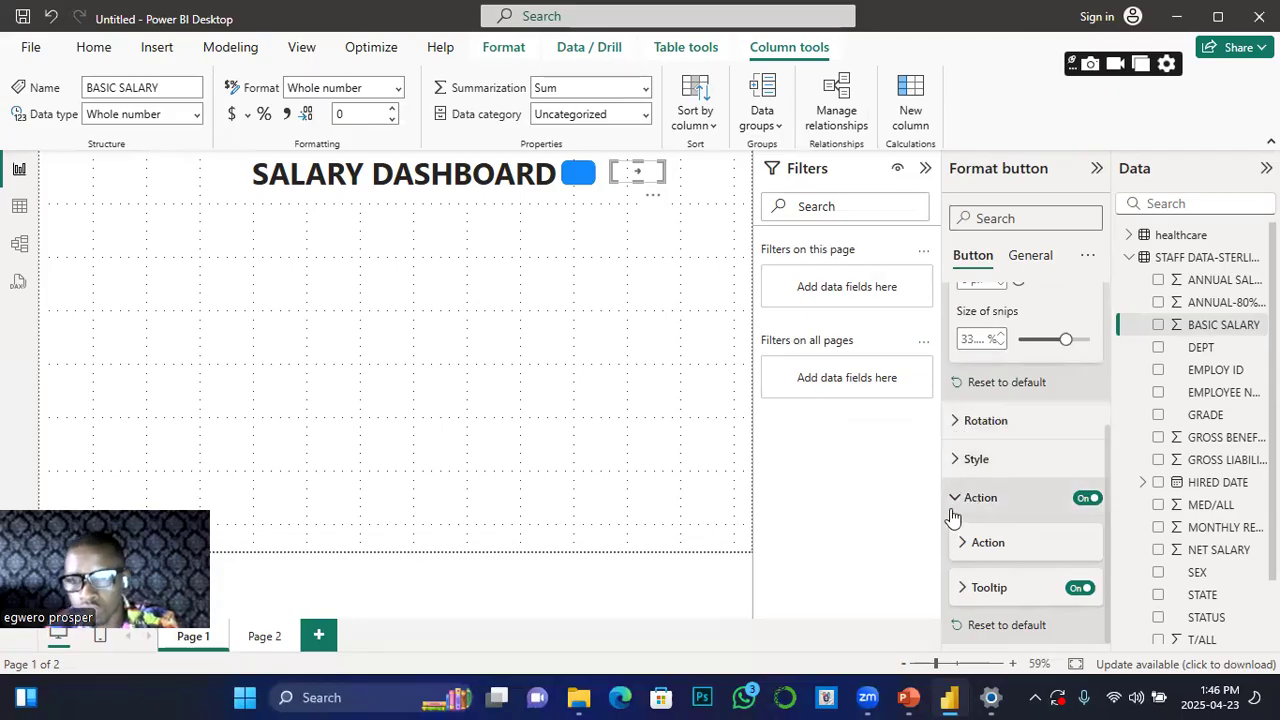
left_click(956, 460)
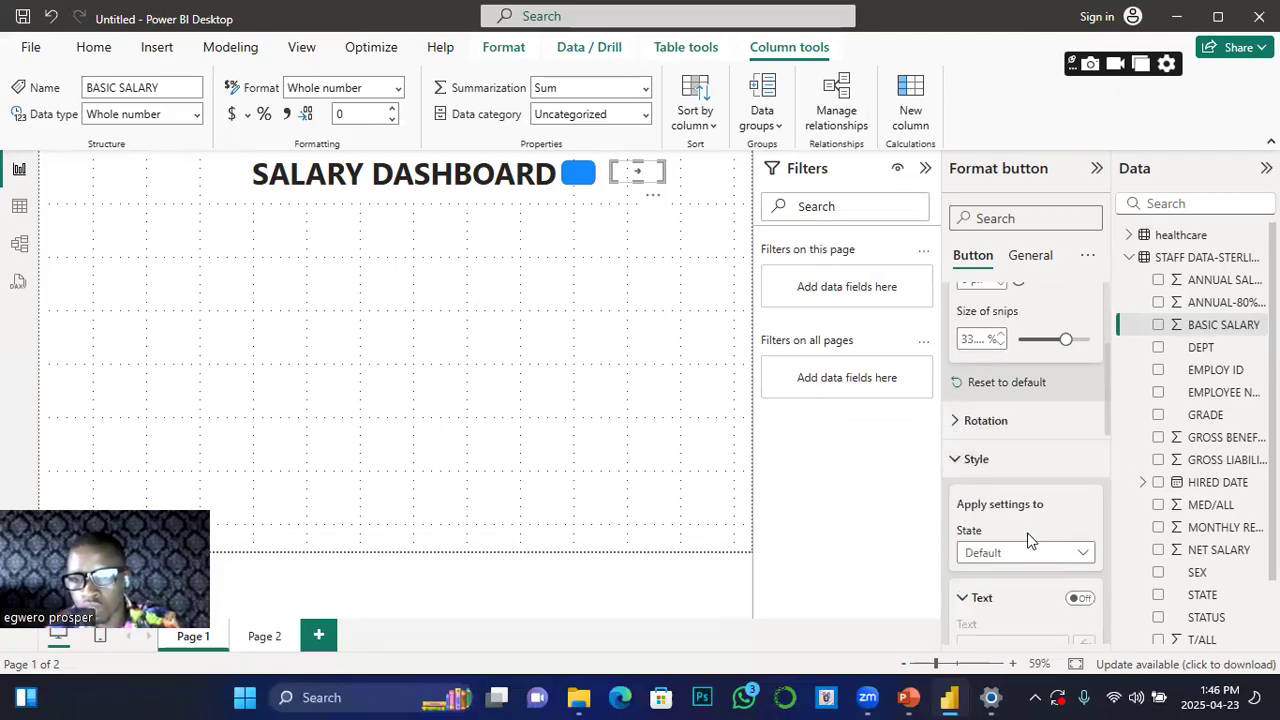
scroll(1029, 543, "down", 1)
left_click(1083, 461)
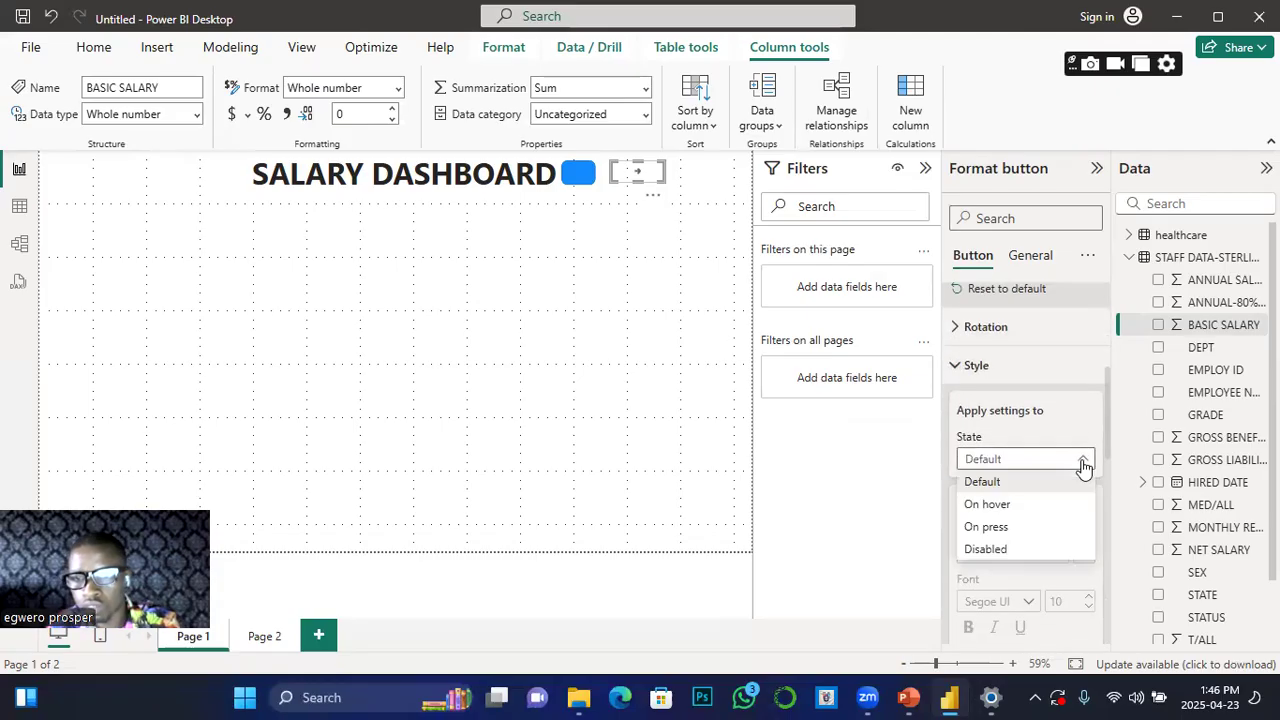
scroll(1080, 520, "down", 4)
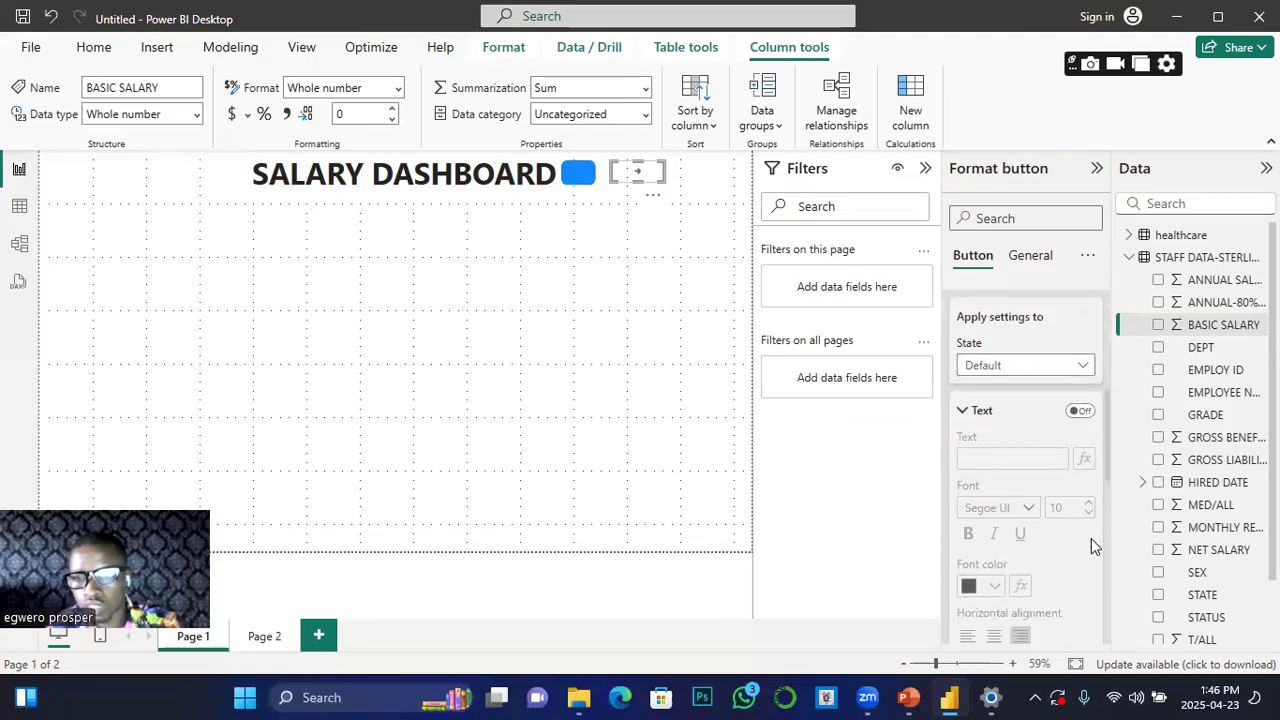
scroll(1043, 527, "up", 5)
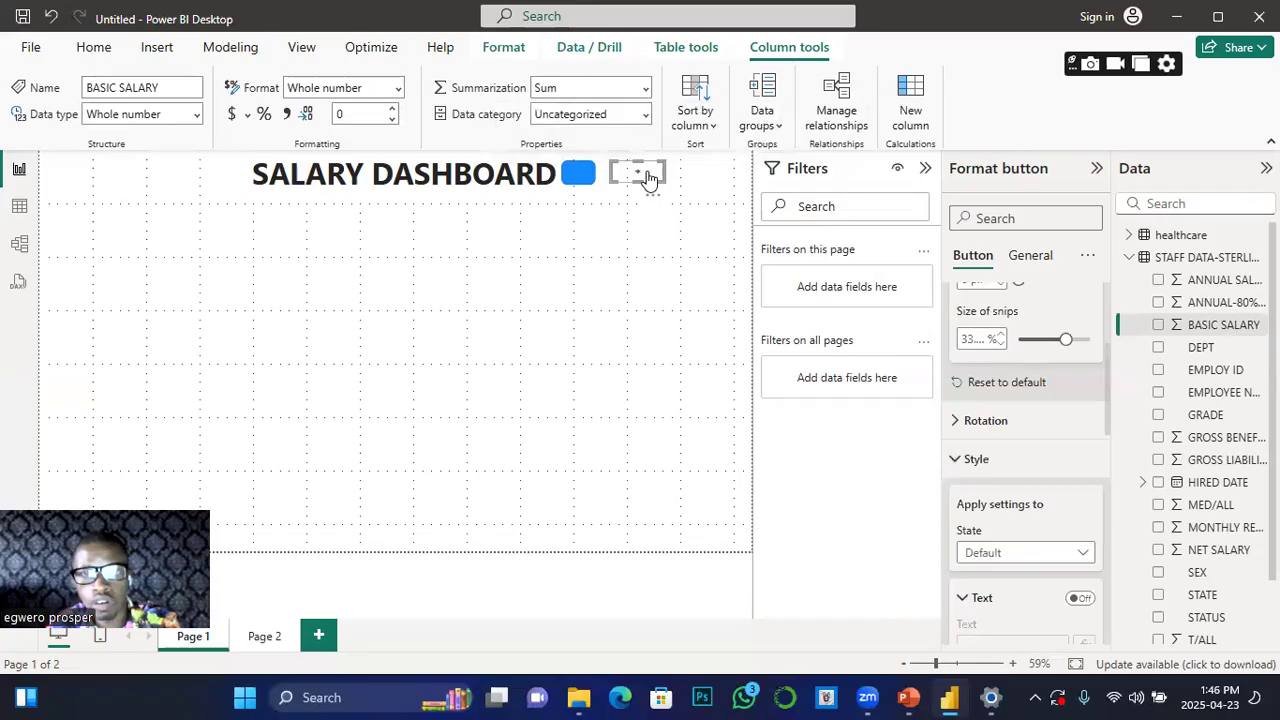
left_click(1078, 600)
scroll(1074, 596, "down", 2)
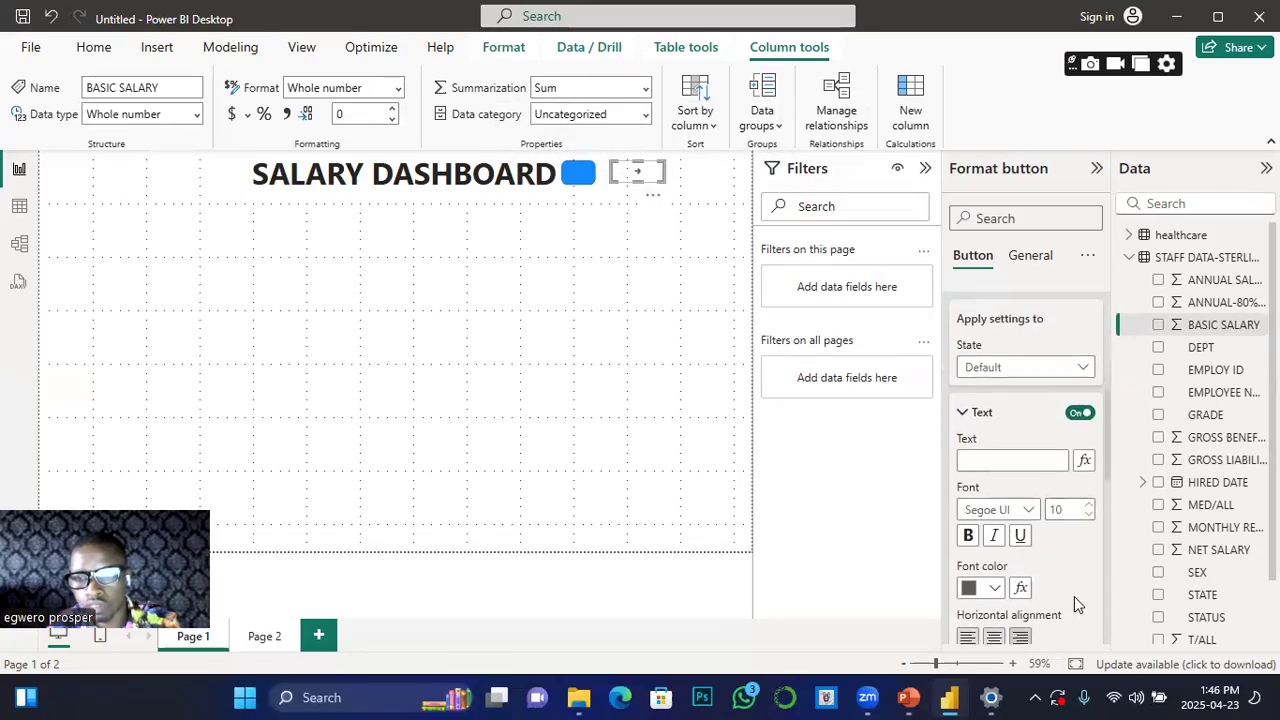
left_click(994, 586)
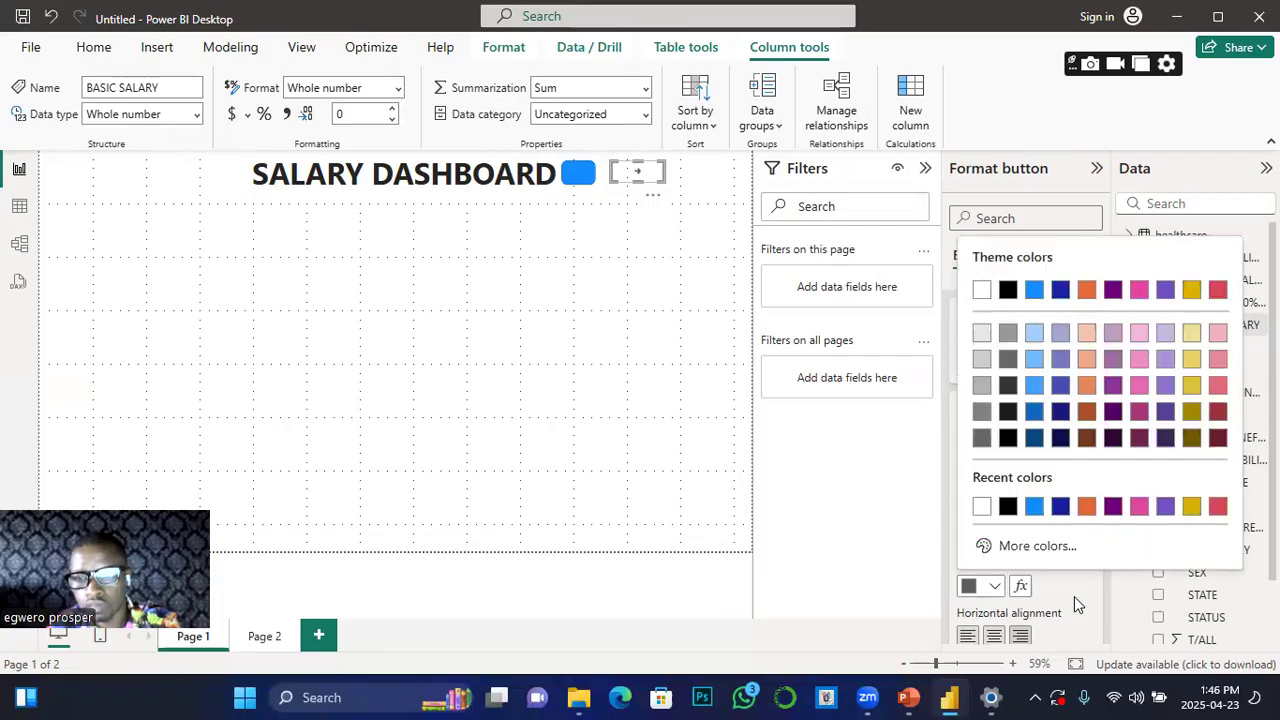
left_click(1005, 512)
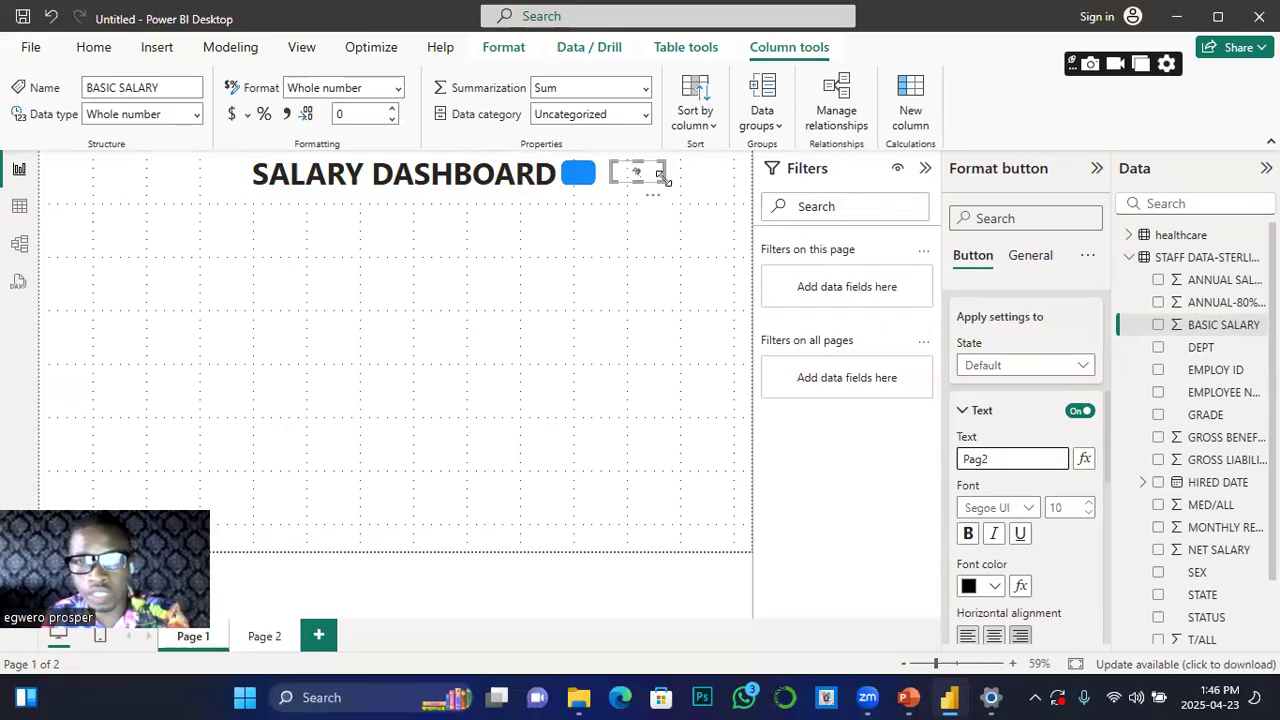
left_click_drag(660, 178, 729, 207)
Step: Turn on the arrow button's fill, color it orange and set the fill transparency to 41%
scroll(1020, 555, "down", 5)
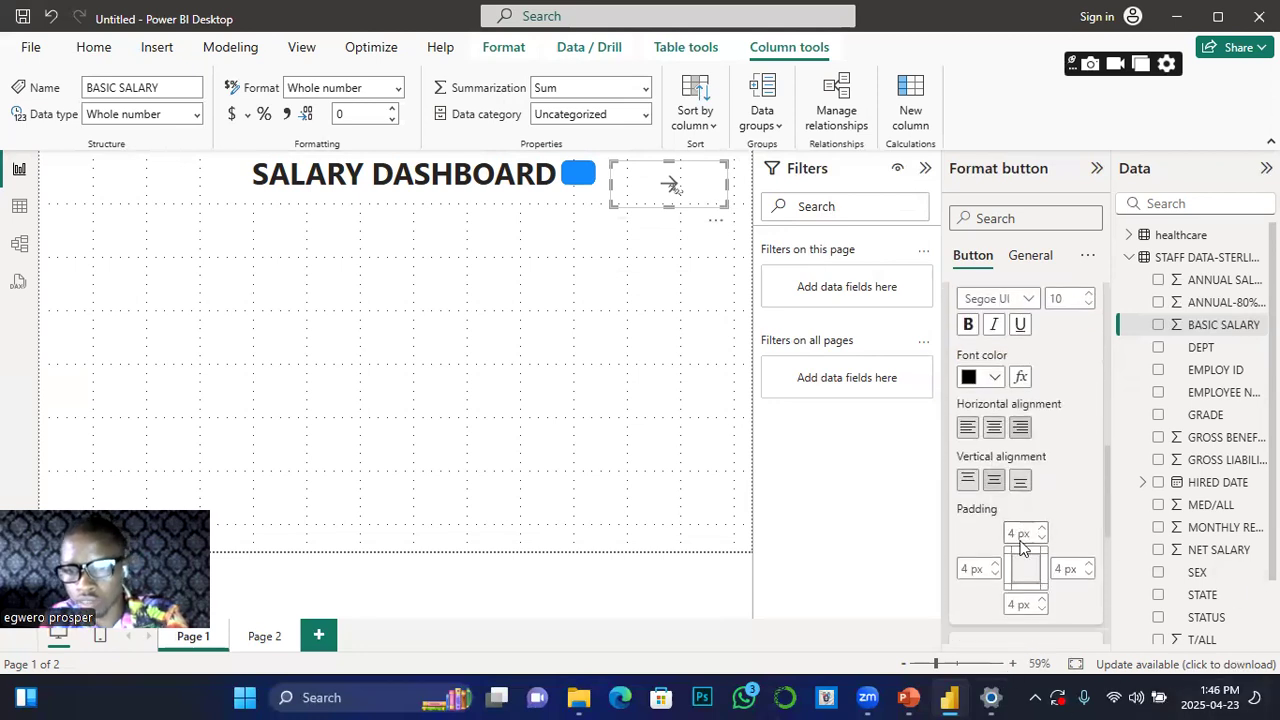
scroll(1017, 563, "down", 2)
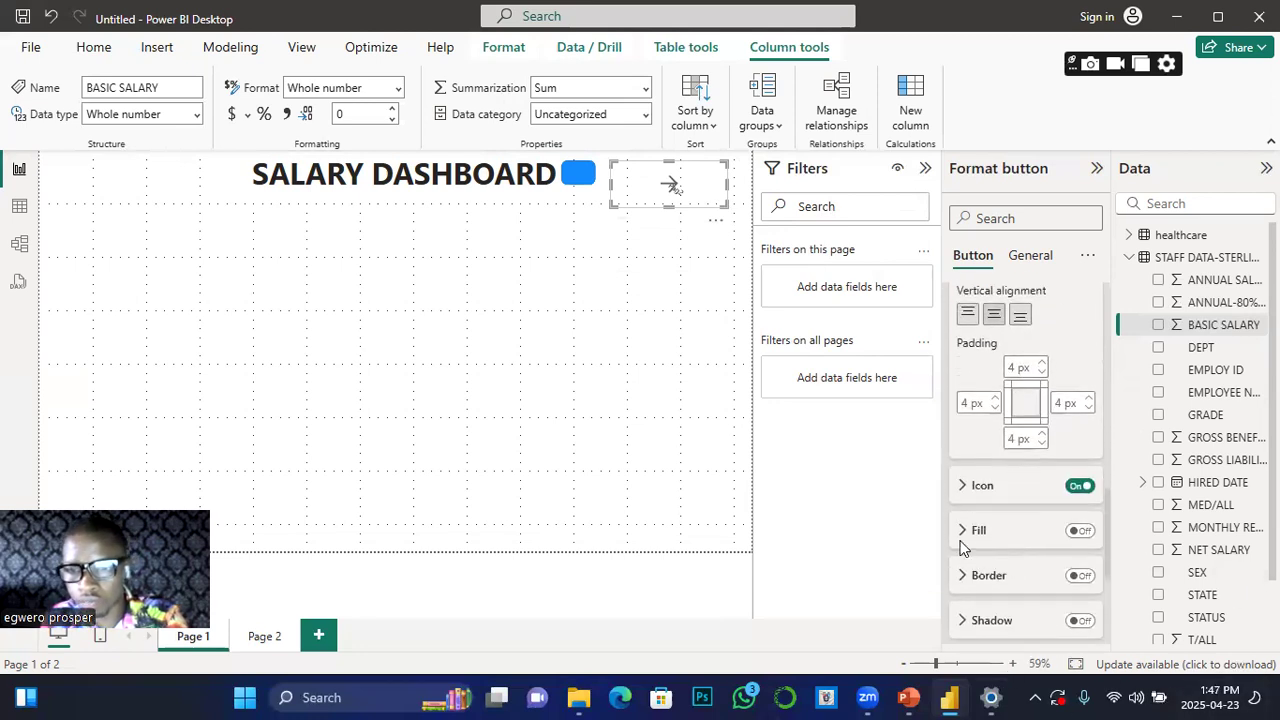
left_click(1078, 531)
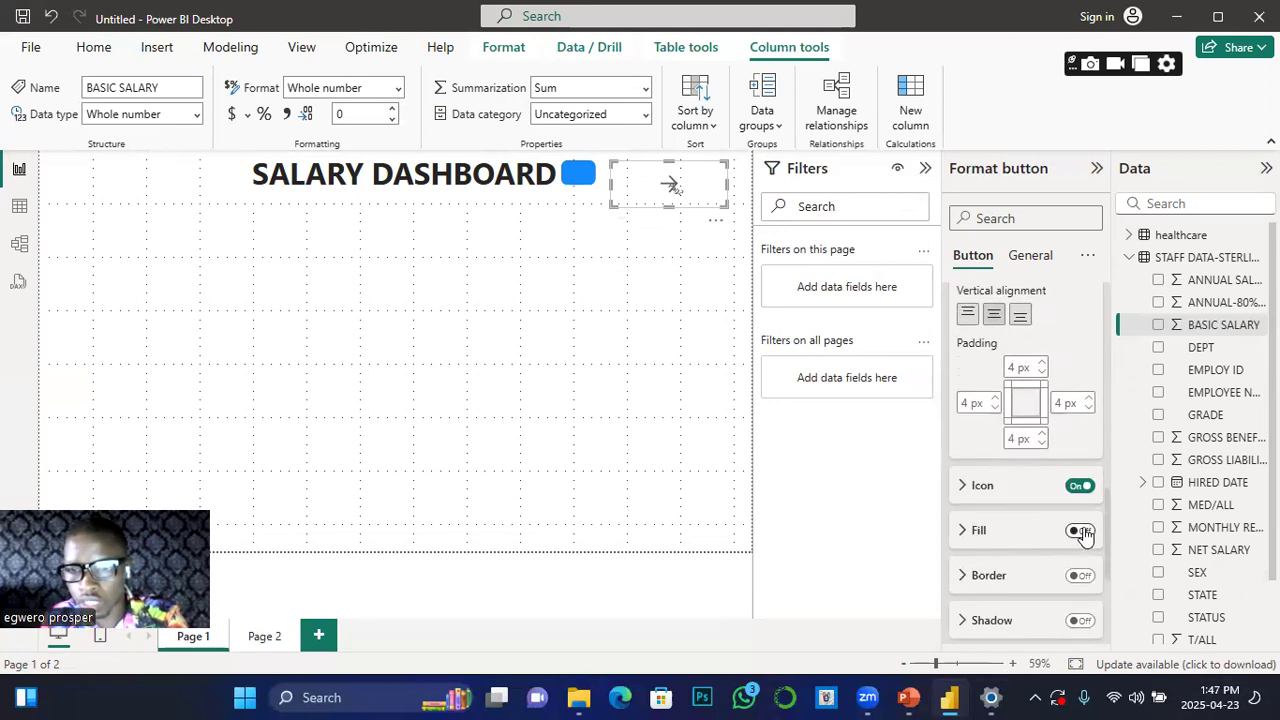
left_click(963, 530)
left_click(993, 578)
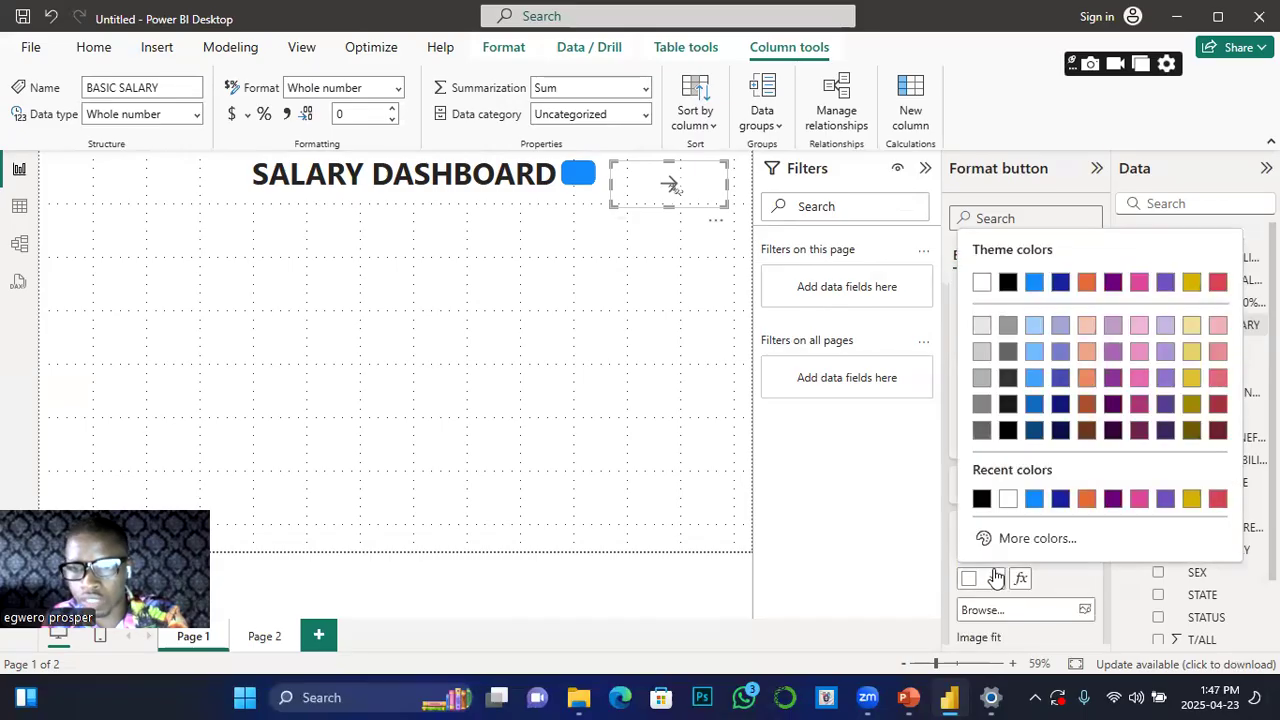
left_click(1087, 497)
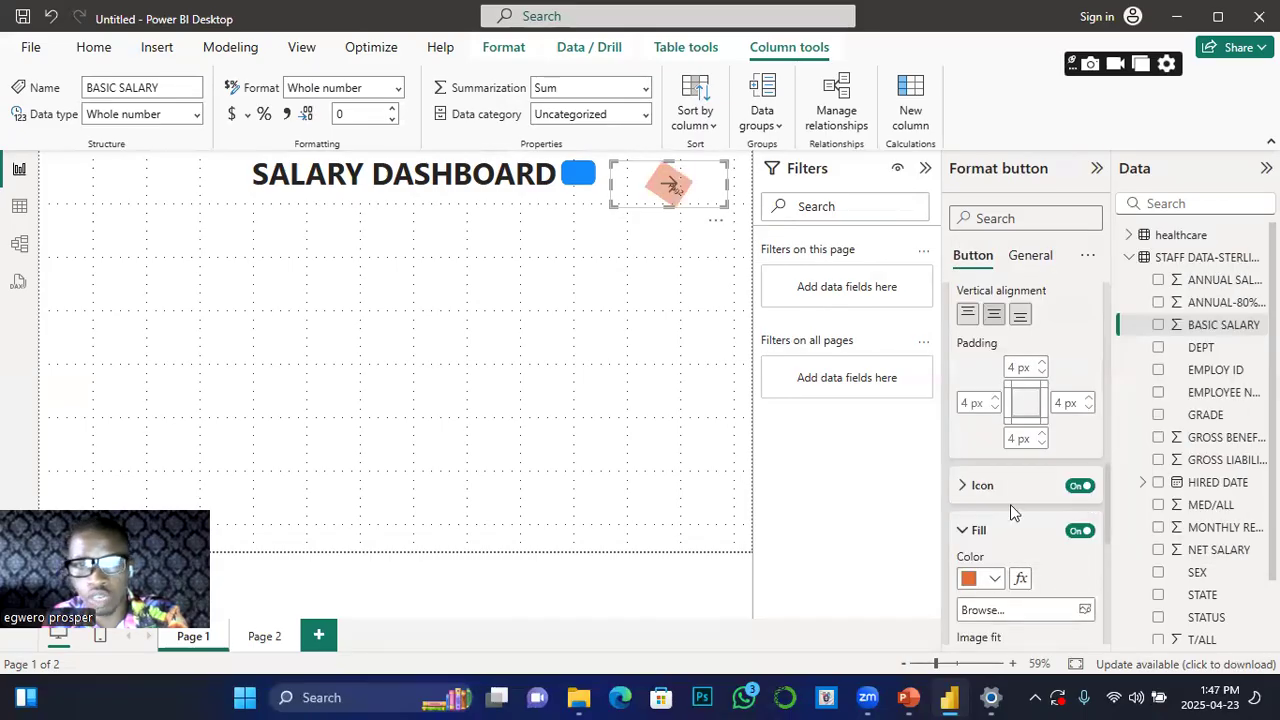
scroll(1012, 514, "down", 3)
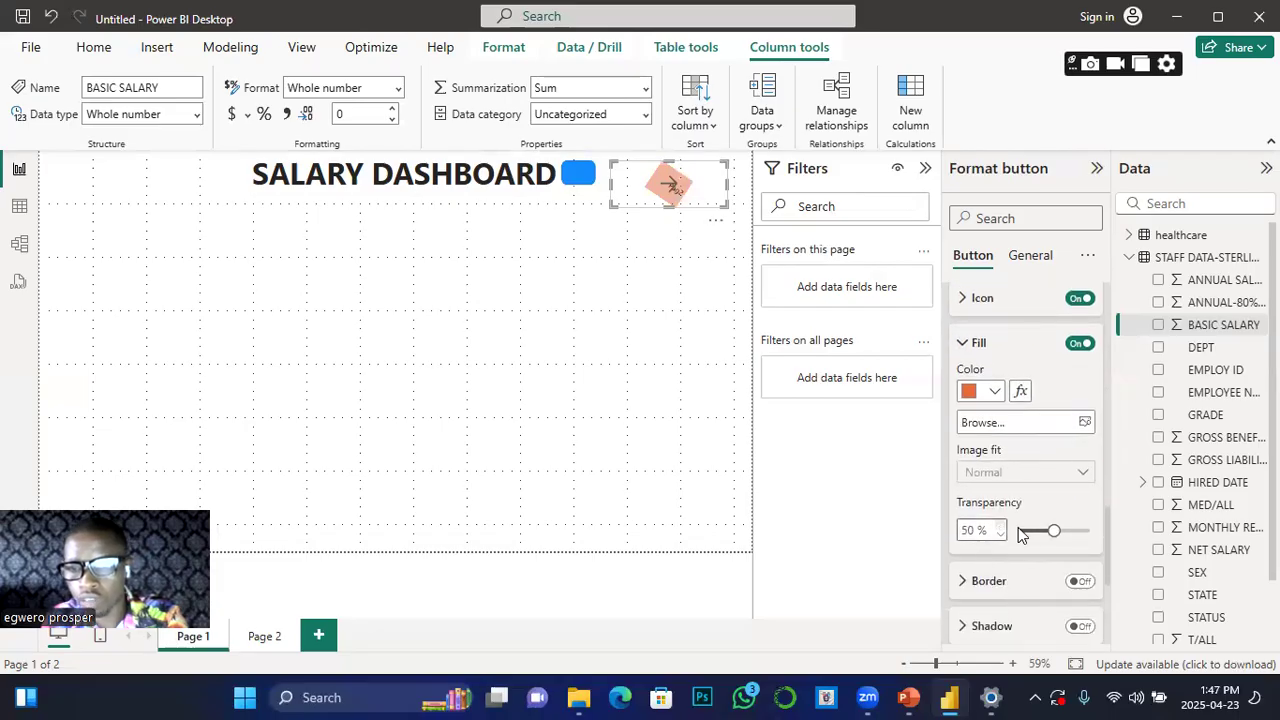
mouse_move(1055, 528)
left_mouse_down()
mouse_move(1094, 530)
mouse_move(1046, 530)
left_mouse_up()
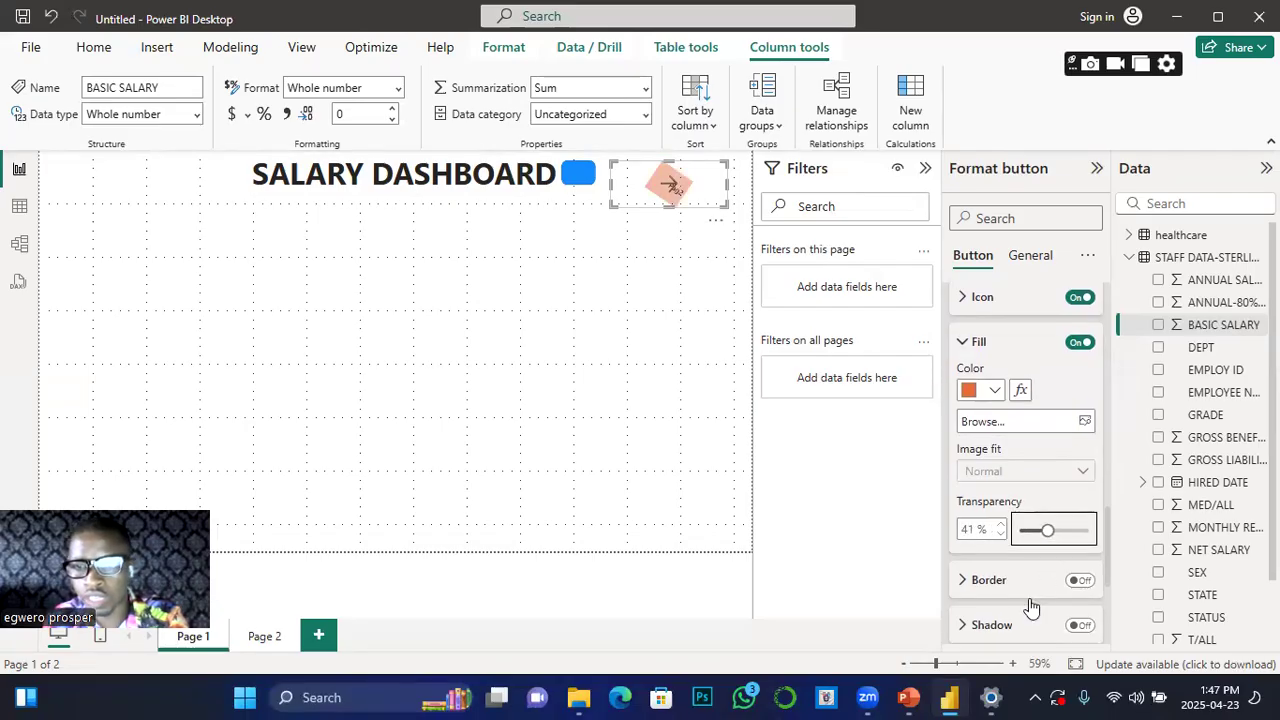
Step: Turn on the arrow button's shadow and make the shadow color black
scroll(1036, 600, "down", 2)
left_click(1080, 533)
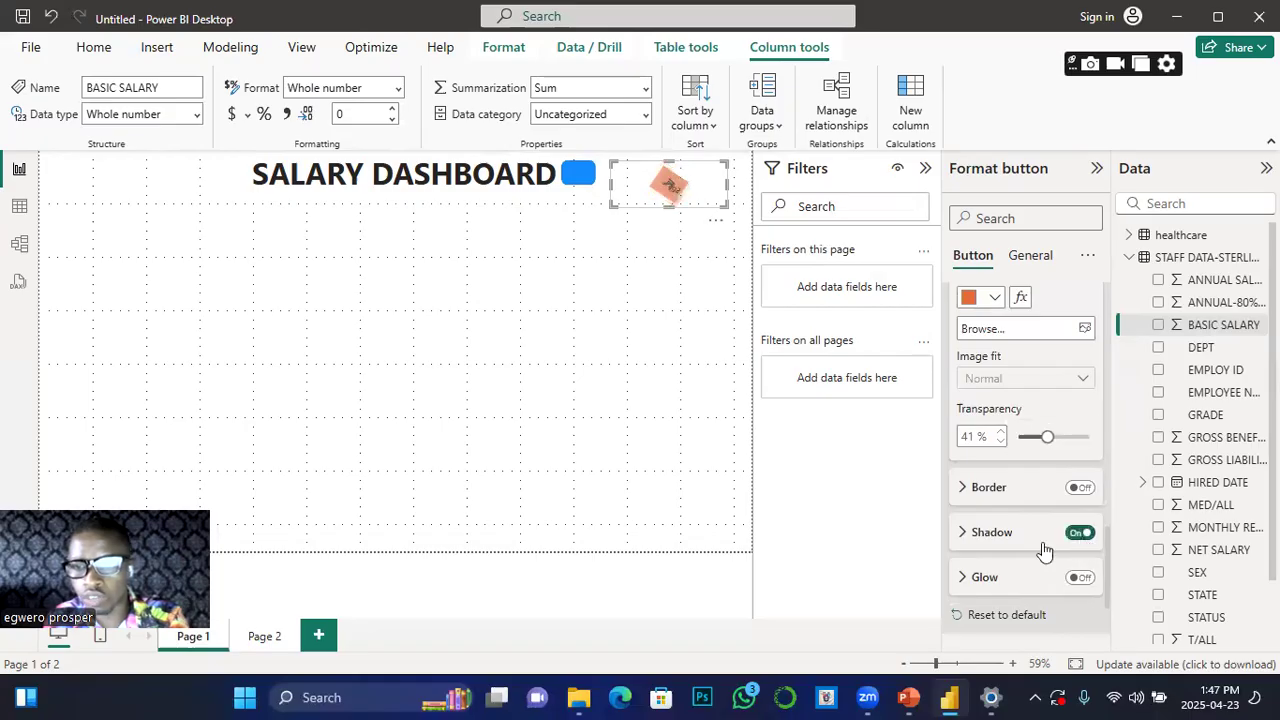
left_click(961, 536)
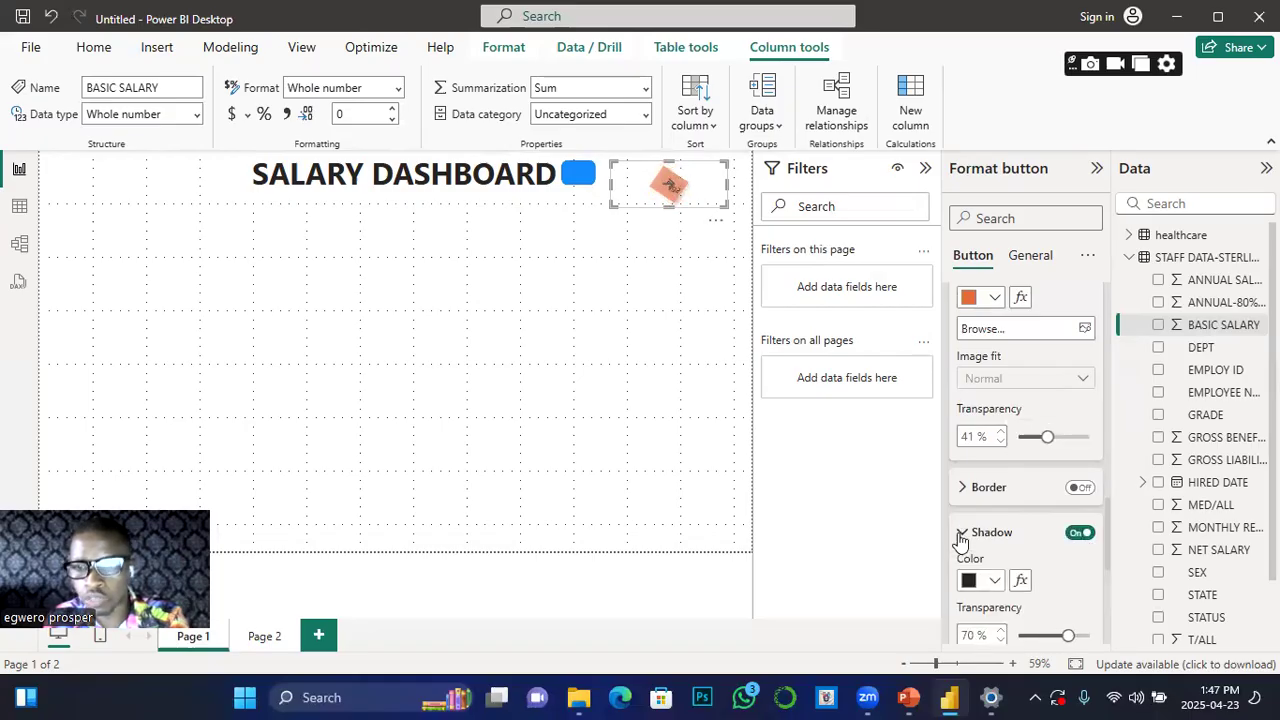
left_click(994, 581)
left_click(1007, 500)
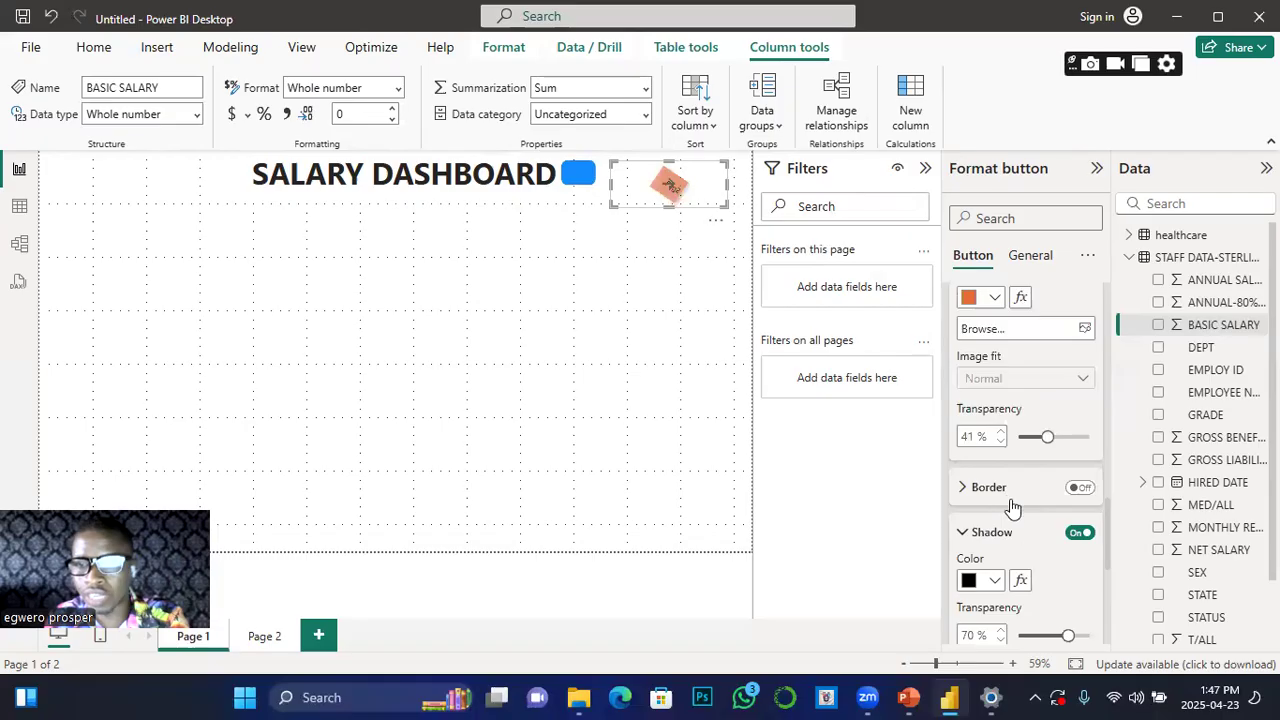
Step: Set the button shadow's blur to 32 px and its position to Top left
scroll(1005, 508, "down", 3)
scroll(1005, 508, "down", 4)
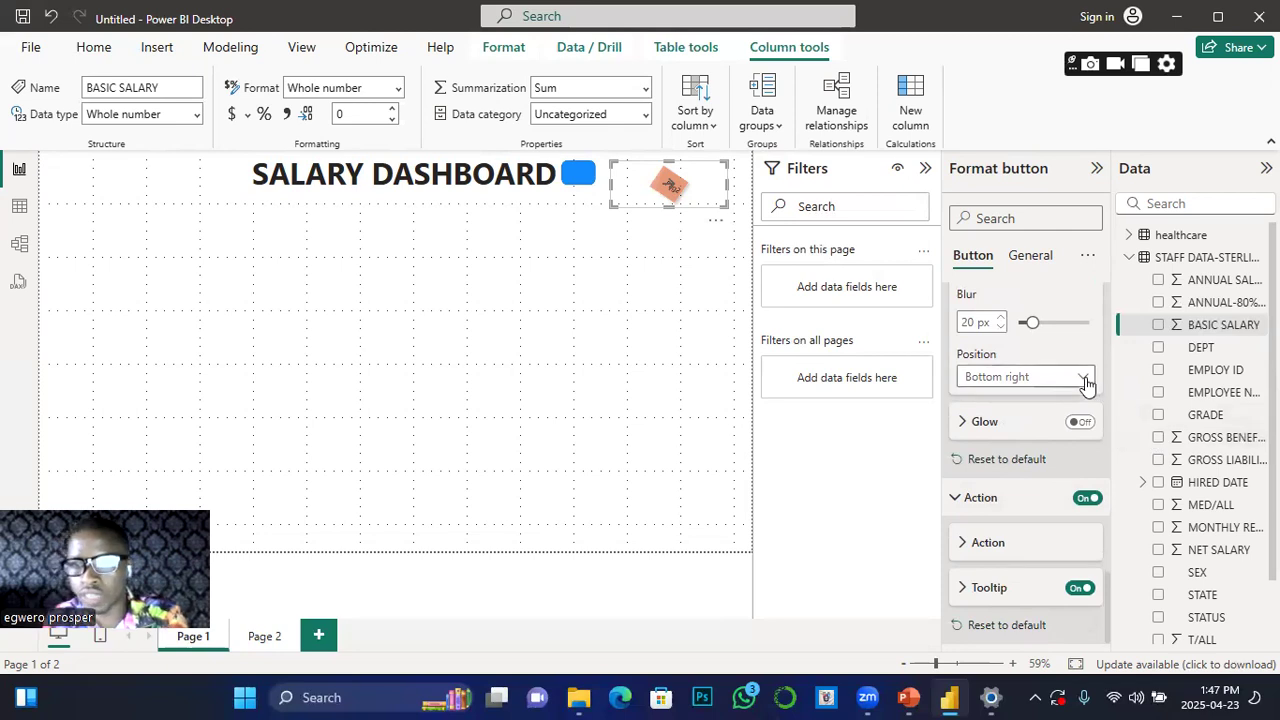
left_click_drag(1030, 325, 1042, 323)
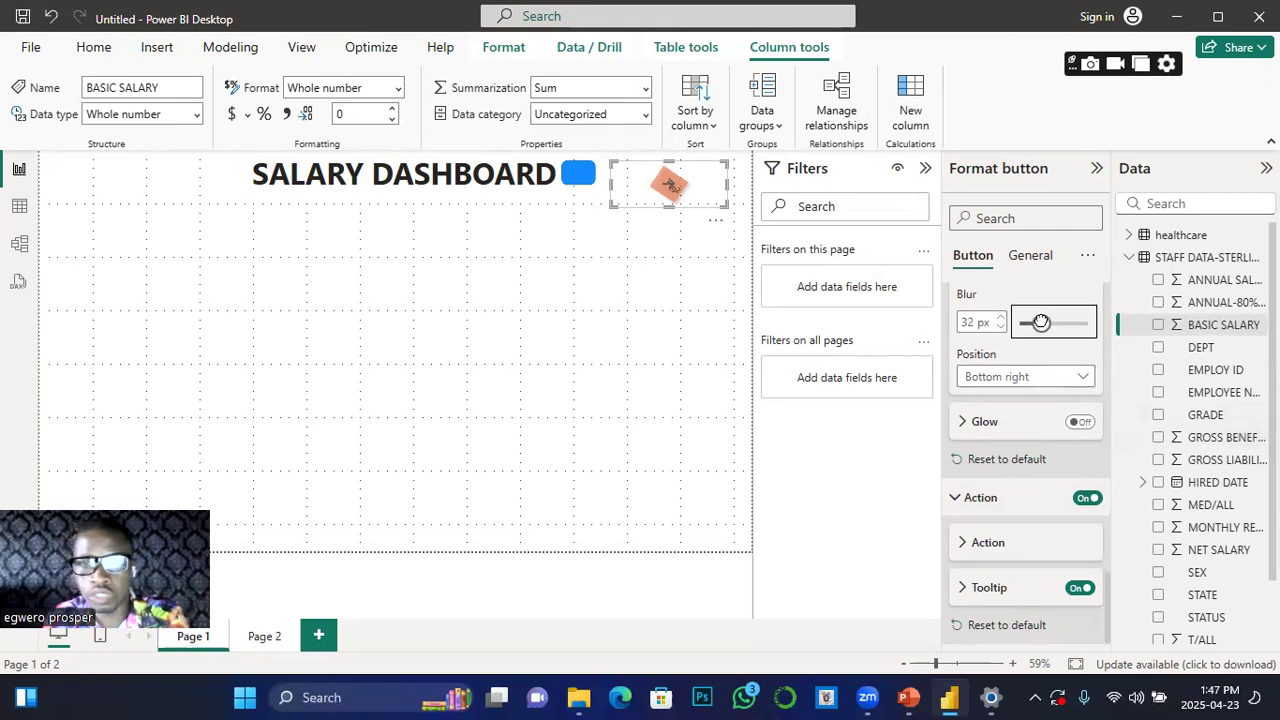
left_click(1080, 382)
left_click(982, 443)
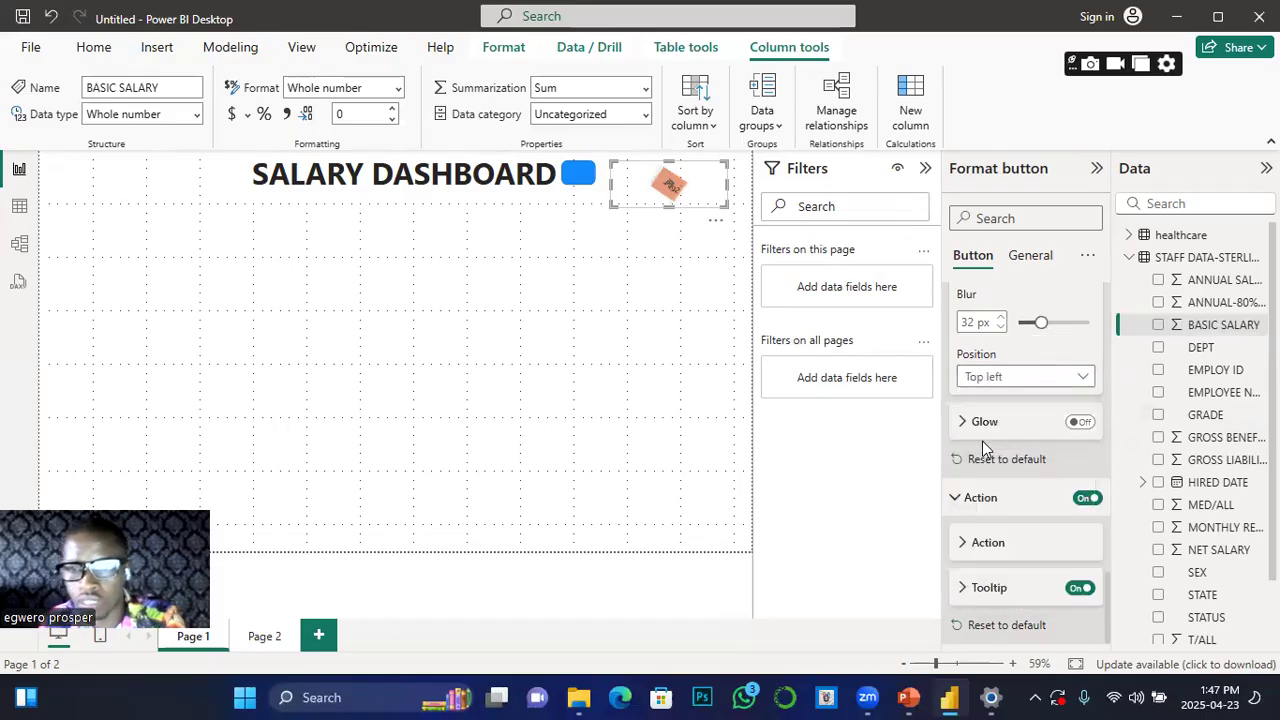
Step: Move the arrow button slightly closer to the blue rounded rectangle, make it narrower and deselect it
left_click(972, 546)
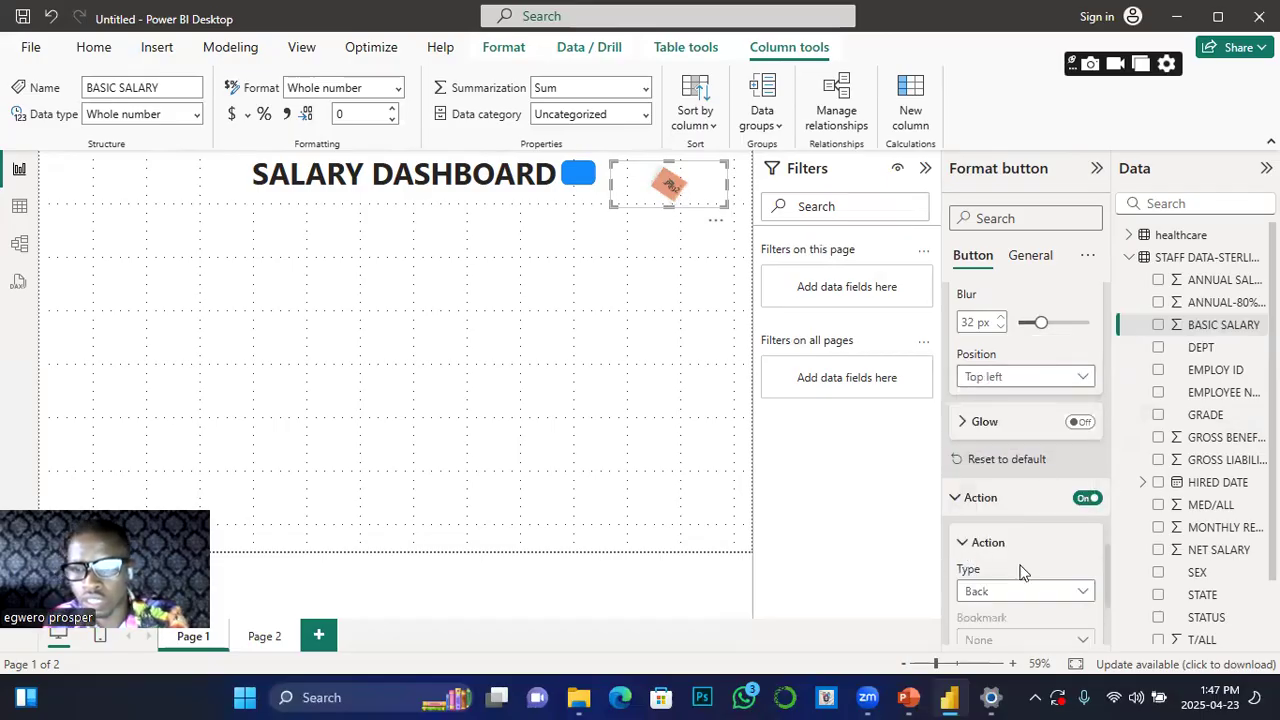
scroll(1025, 568, "down", 2)
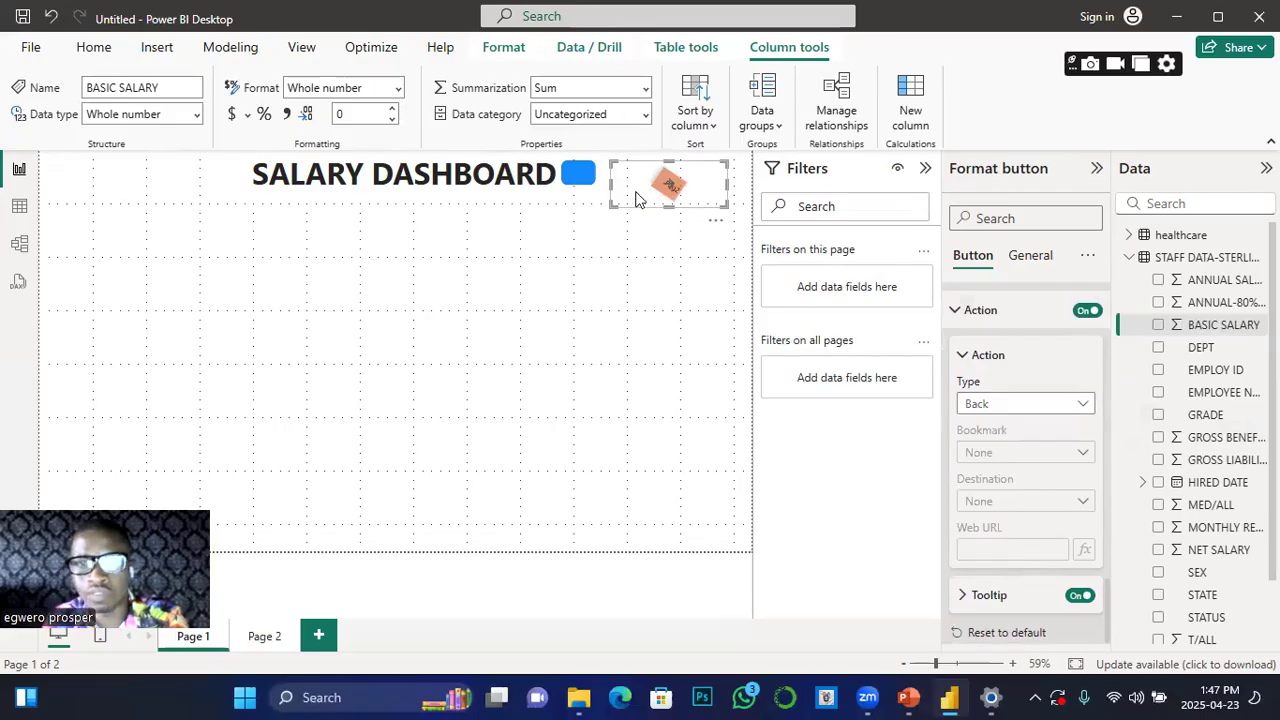
left_click_drag(638, 197, 638, 189)
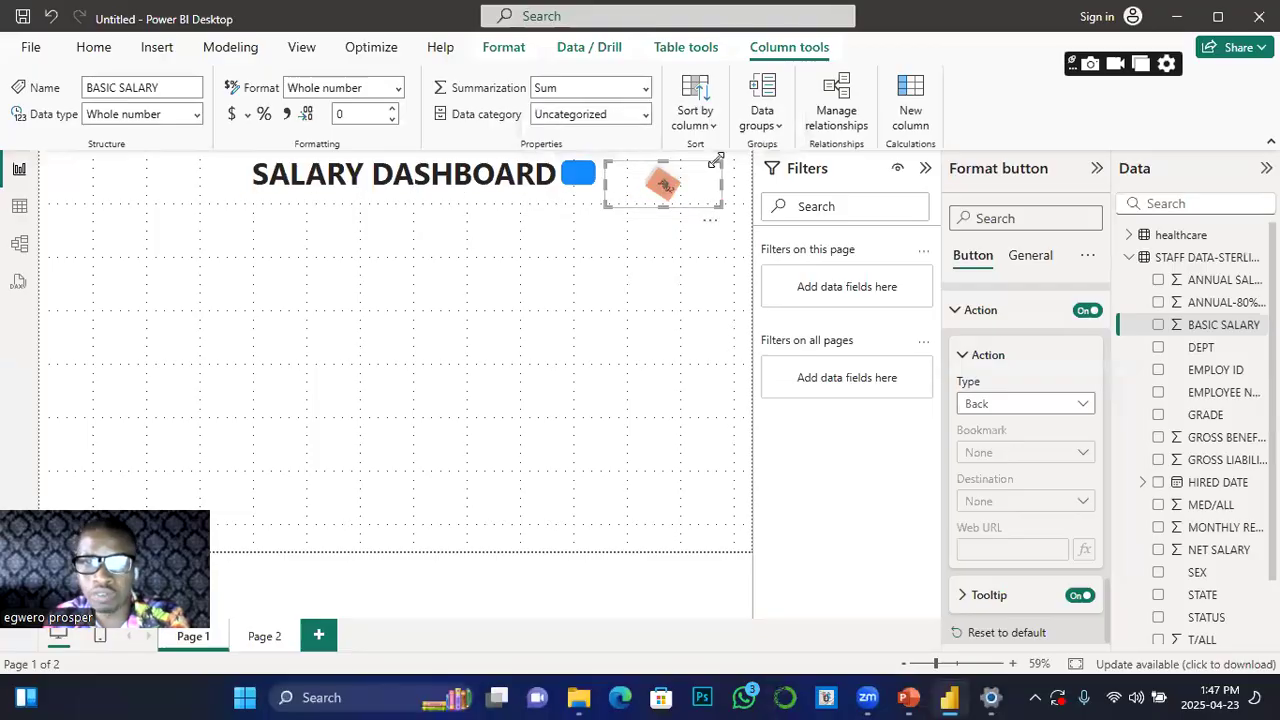
left_click_drag(718, 160, 700, 160)
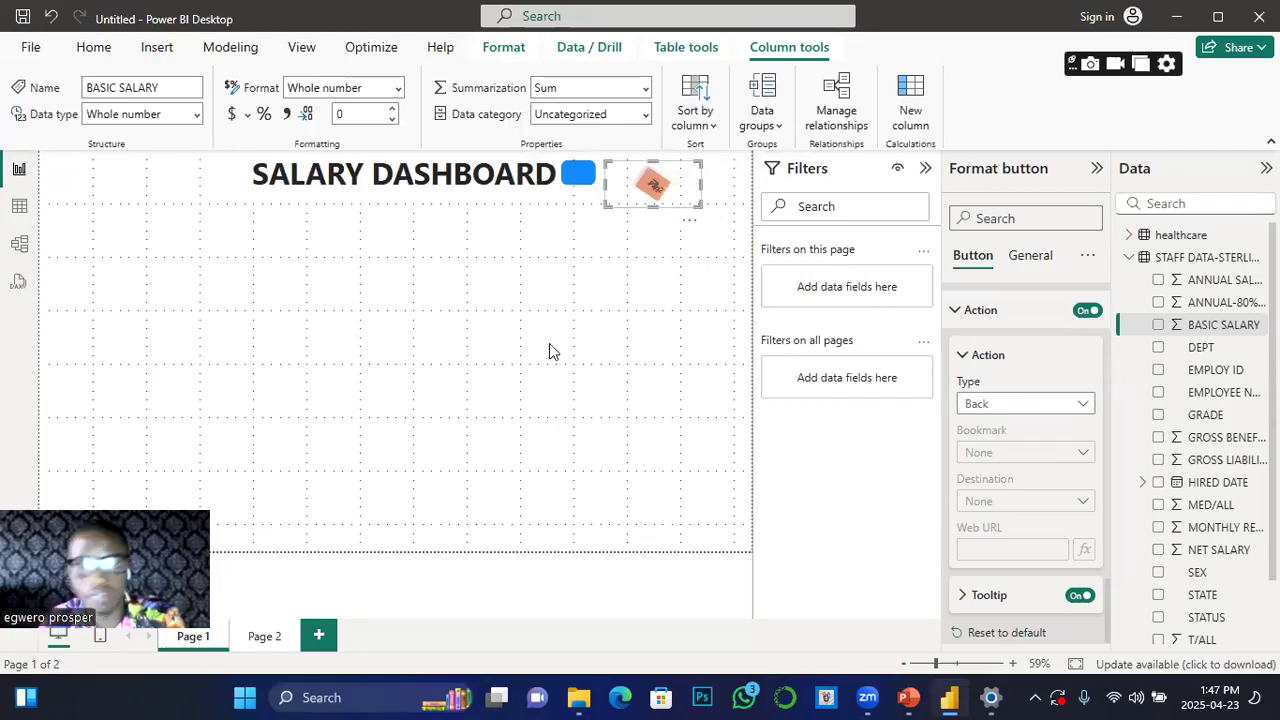
left_click(666, 214)
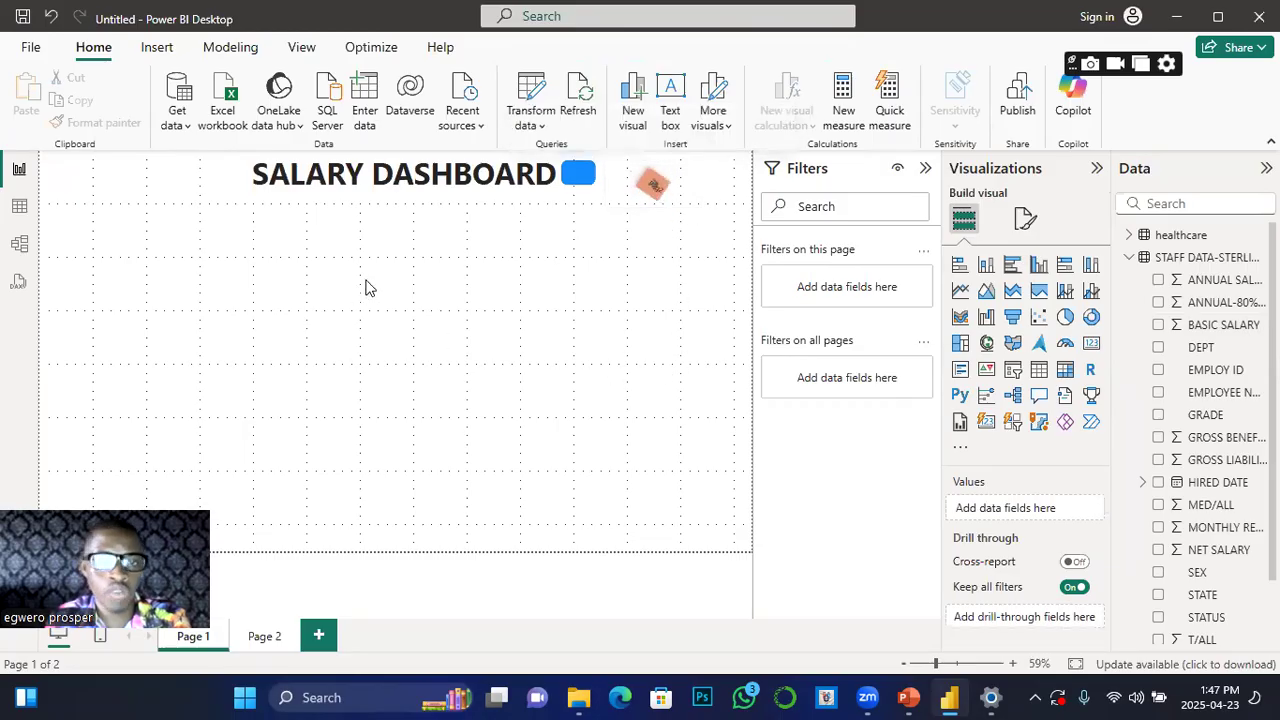
Step: Shift the arrow button slightly up and toward the blue rounded rectangle so it lines up with the title, and deselect it
left_click(675, 205)
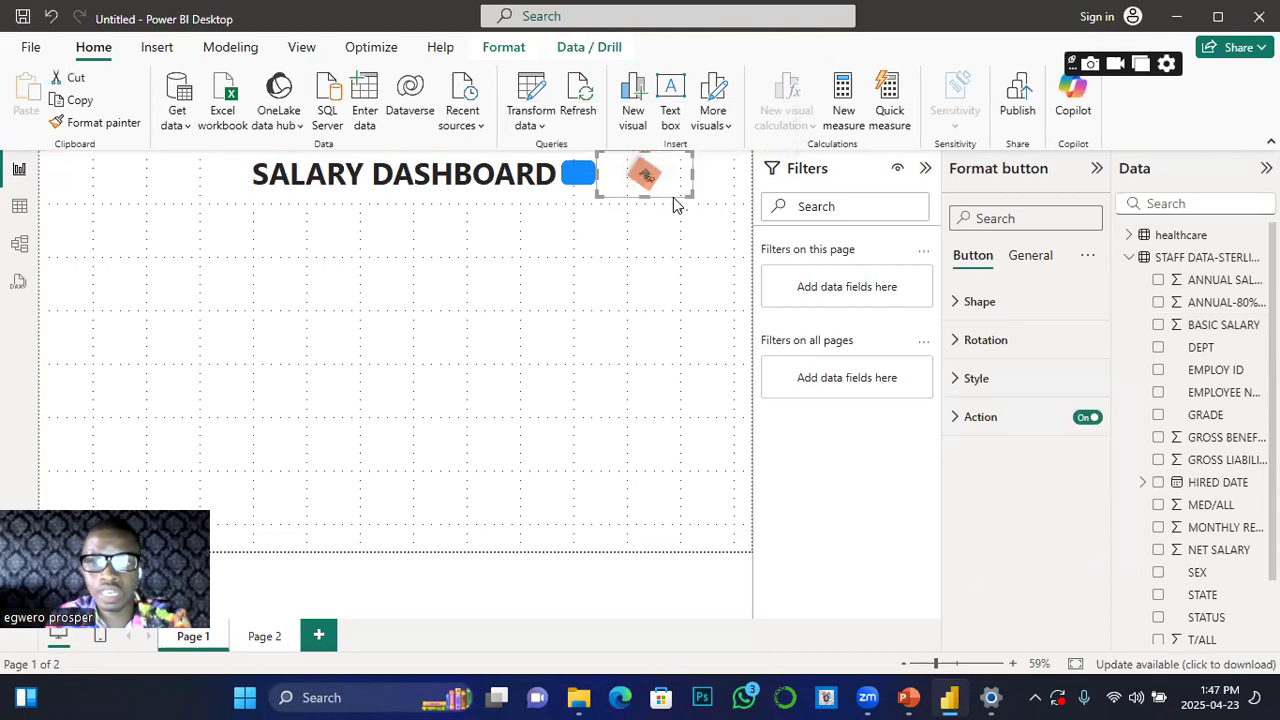
left_click(420, 352)
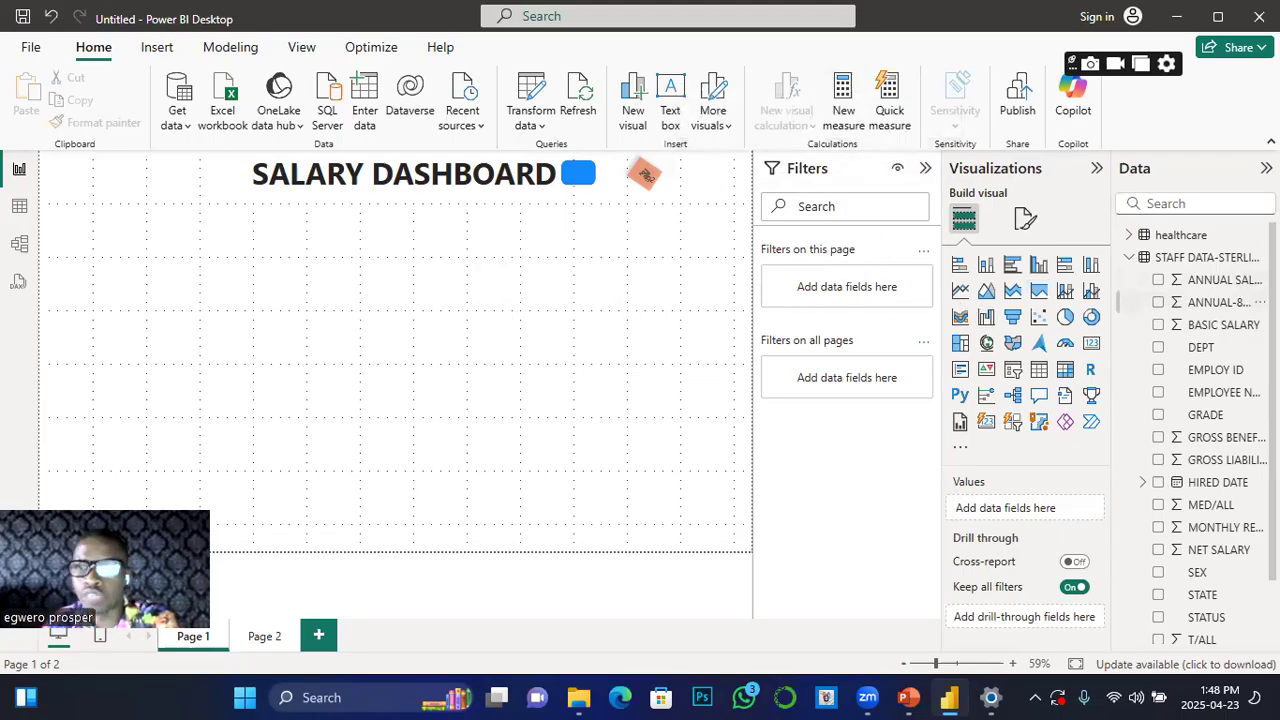
Step: Create a new measure in the STAFF DATA-STERLING BANK table
left_click(1185, 262)
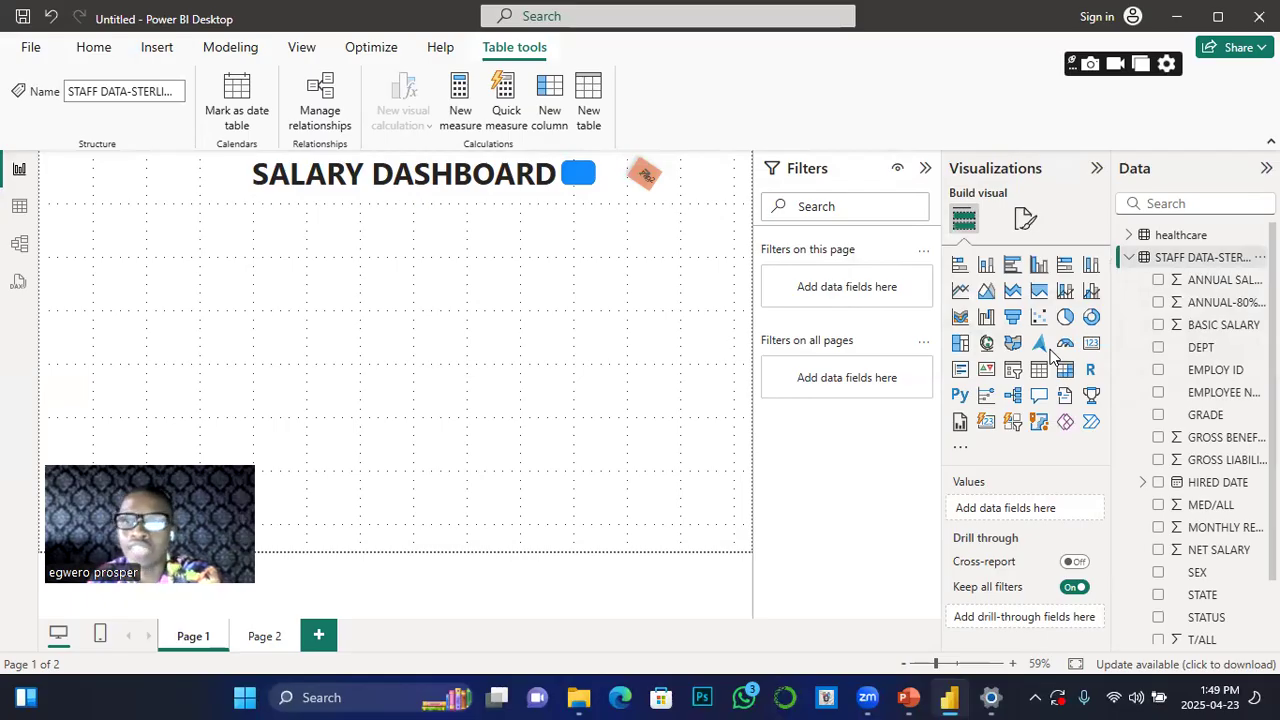
right_click(1186, 290)
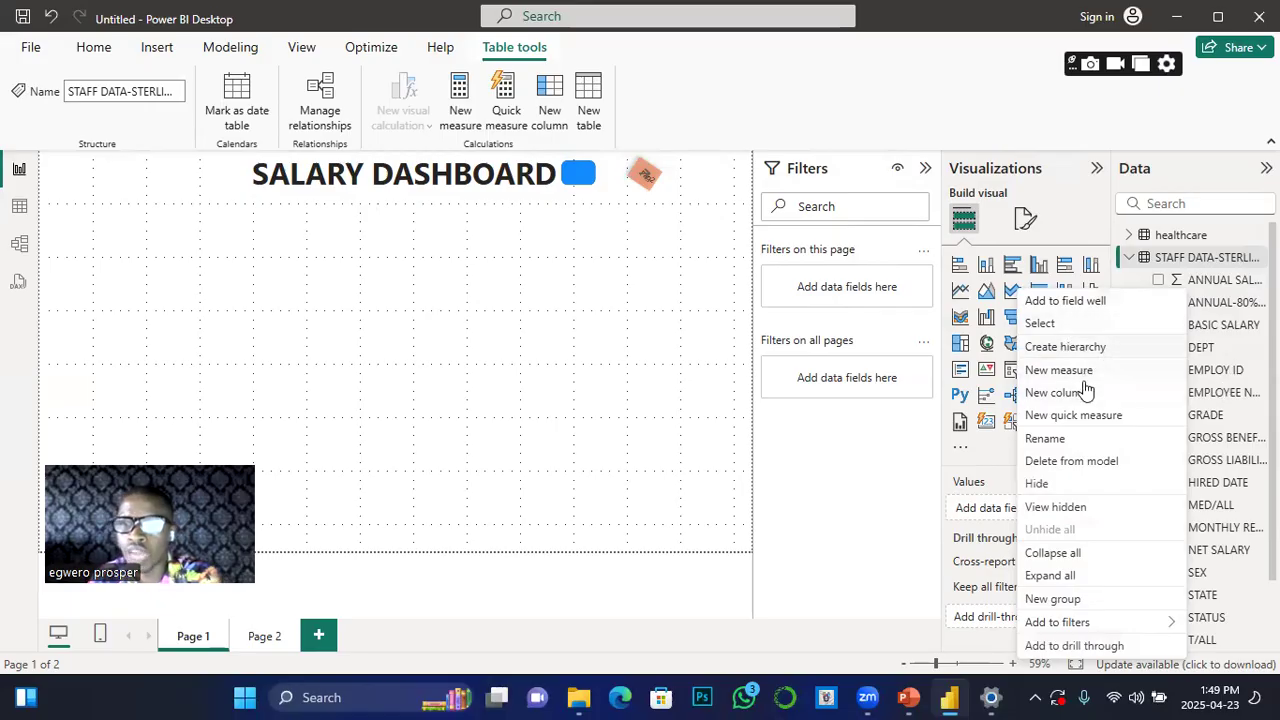
left_click(1055, 372)
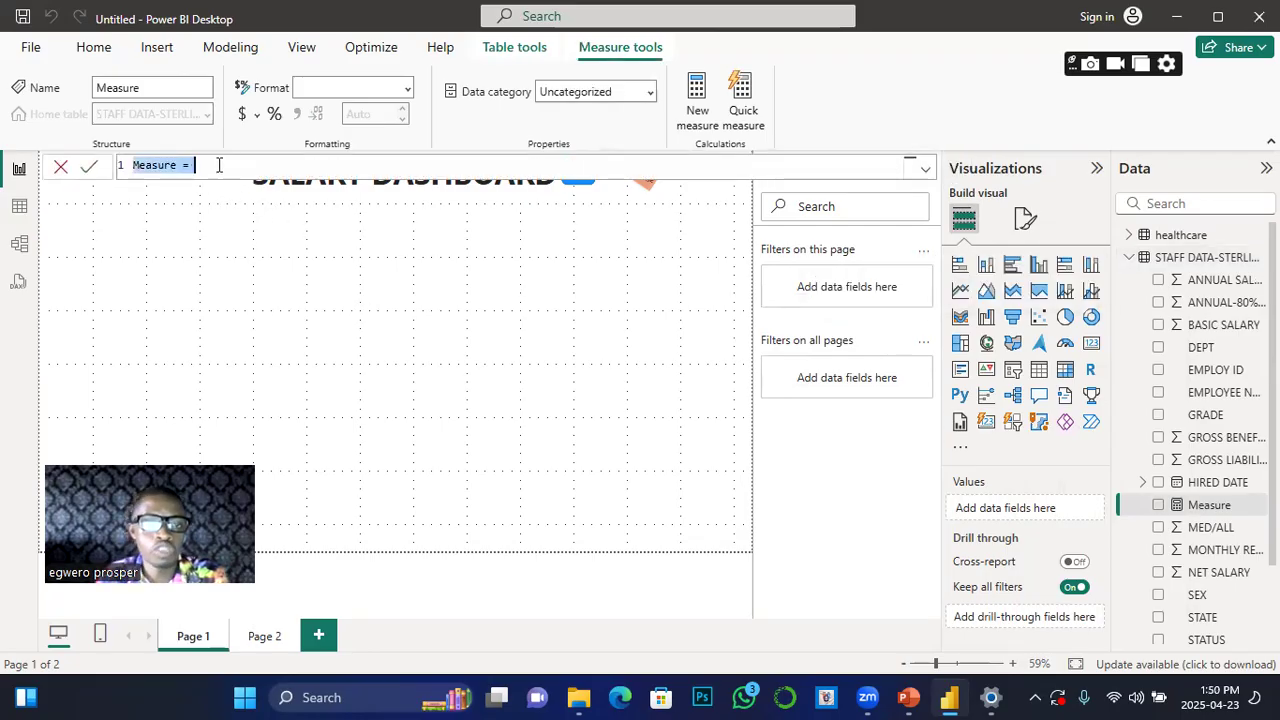
Step: Replace the new measure's default name in the formula with Total_Basic_Salary
left_click(178, 166)
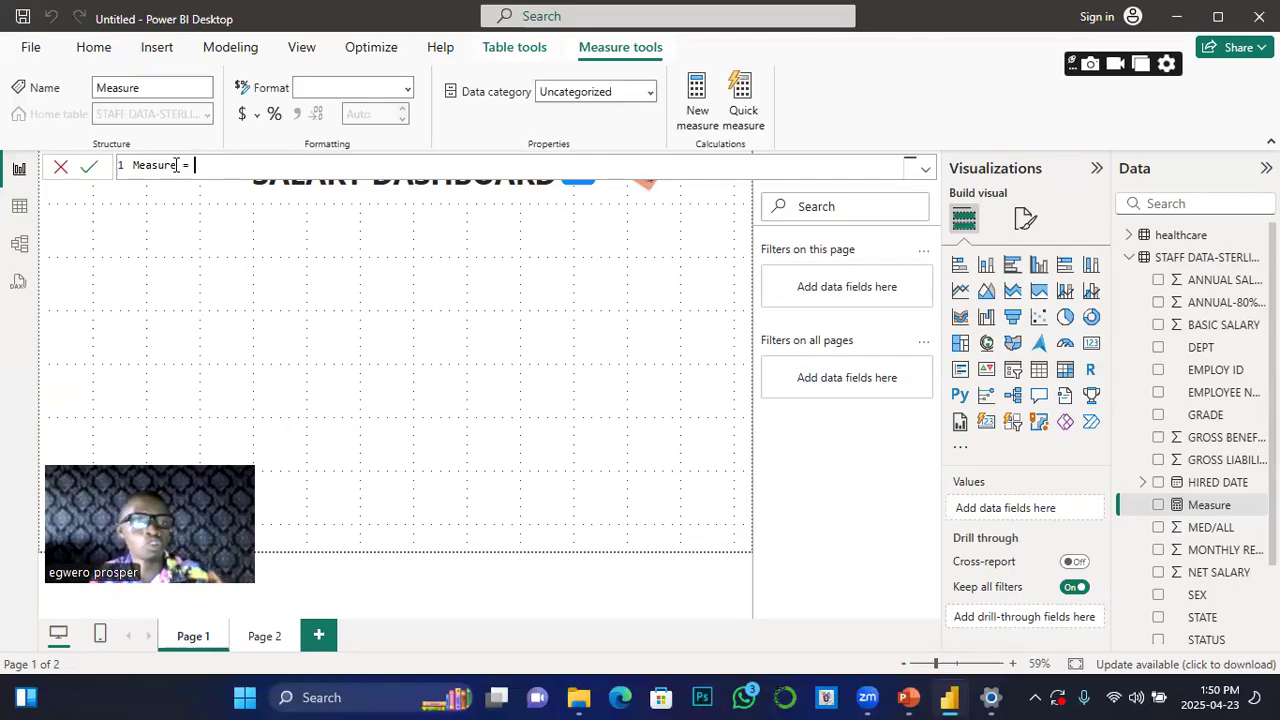
double_click(176, 165)
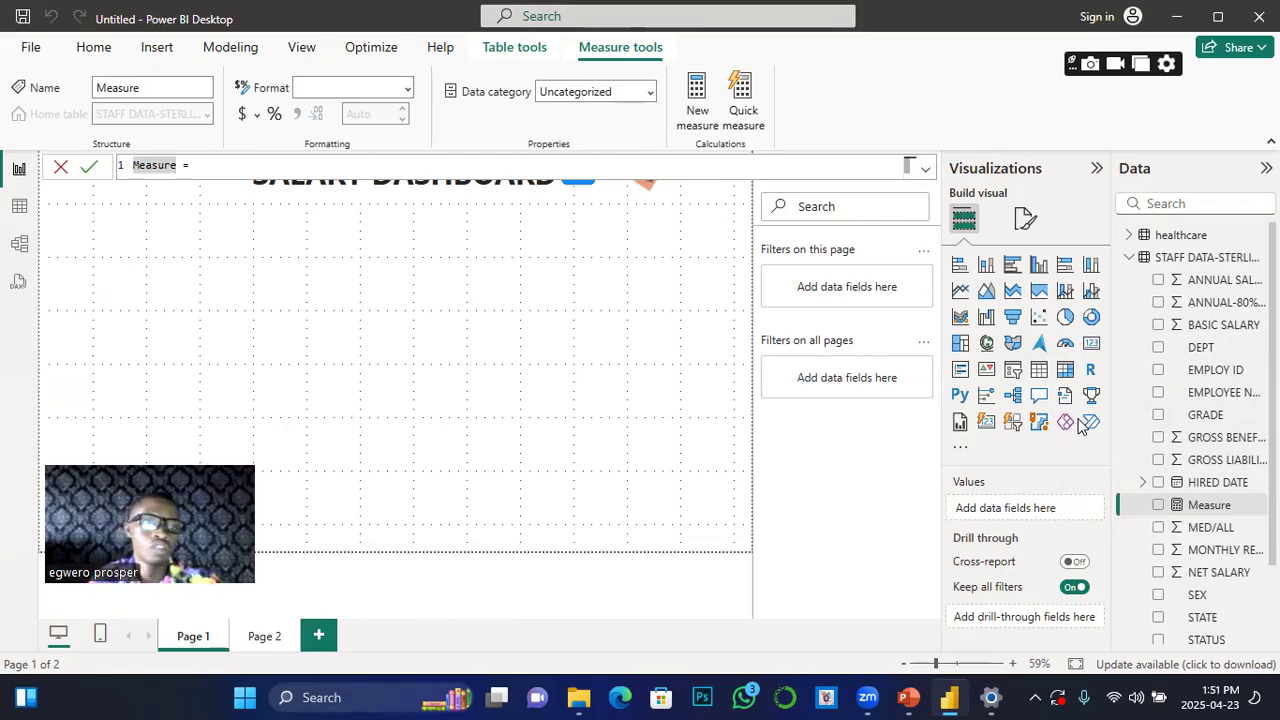
type("T")
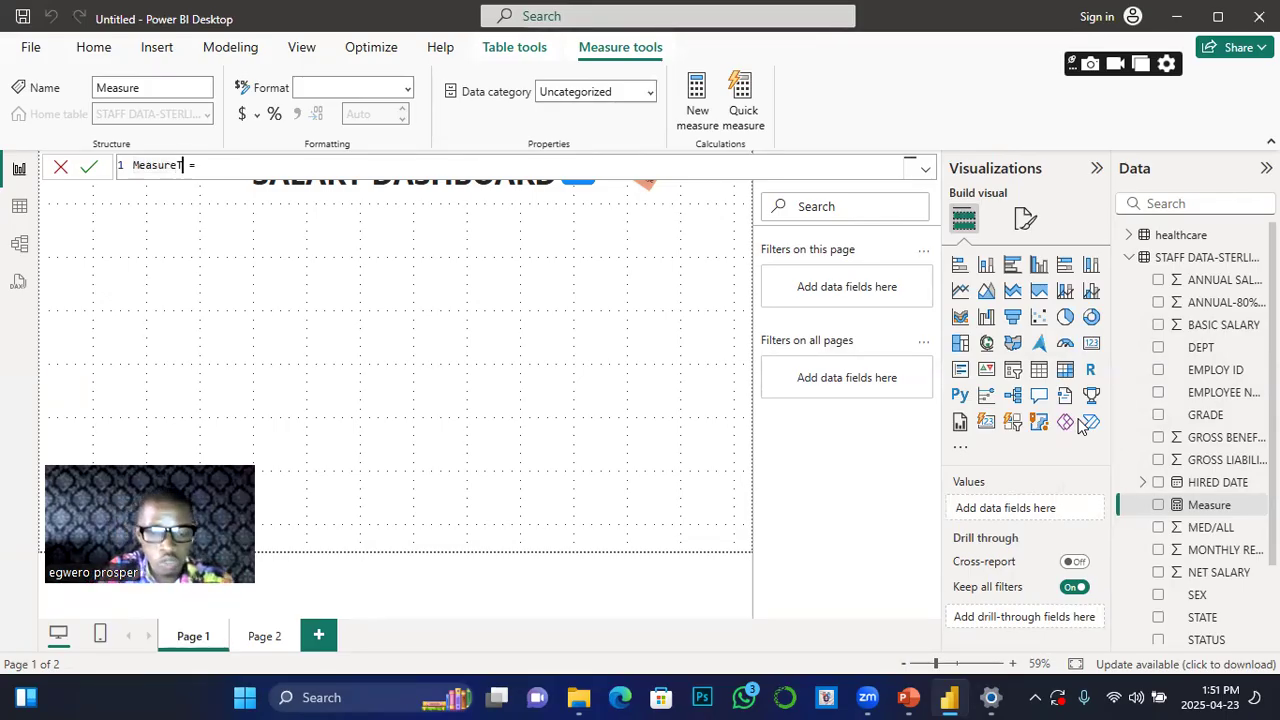
key("BackSpace")
key("BackSpace")
key("BackSpace")
key("BackSpace")
key("BackSpace")
key("BackSpace")
key("BackSpace")
key("BackSpace")
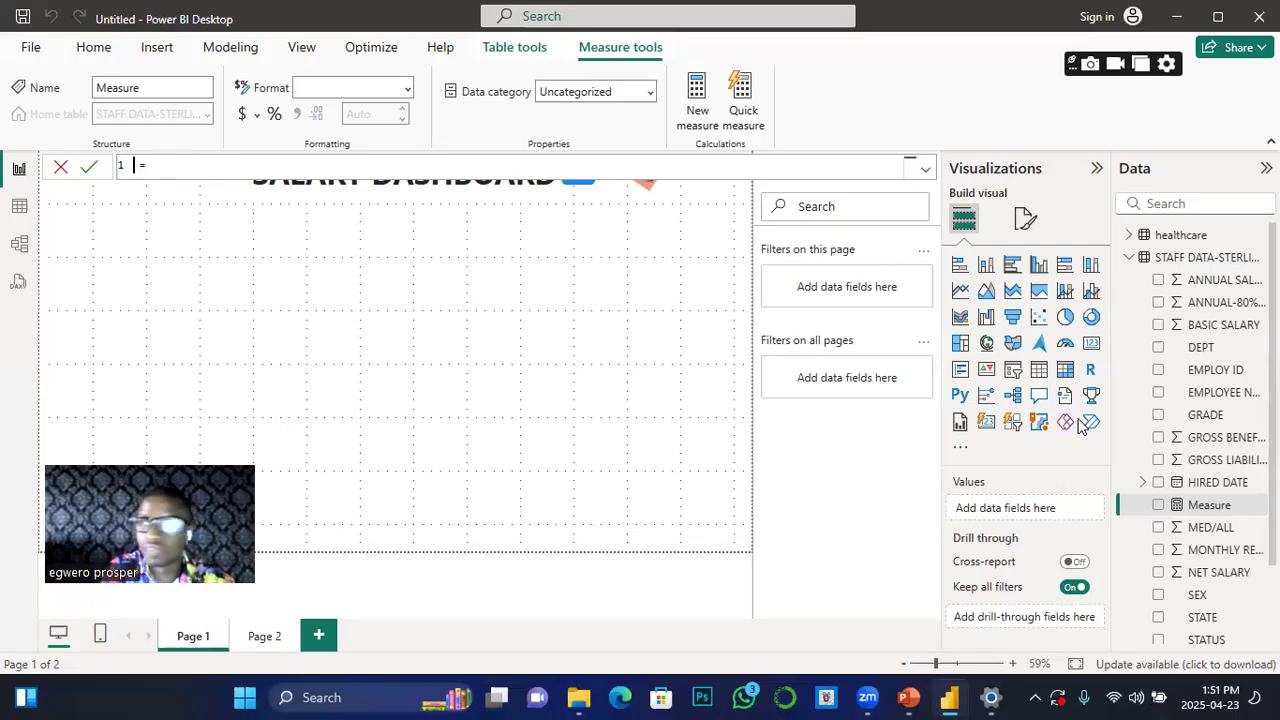
type("Total")
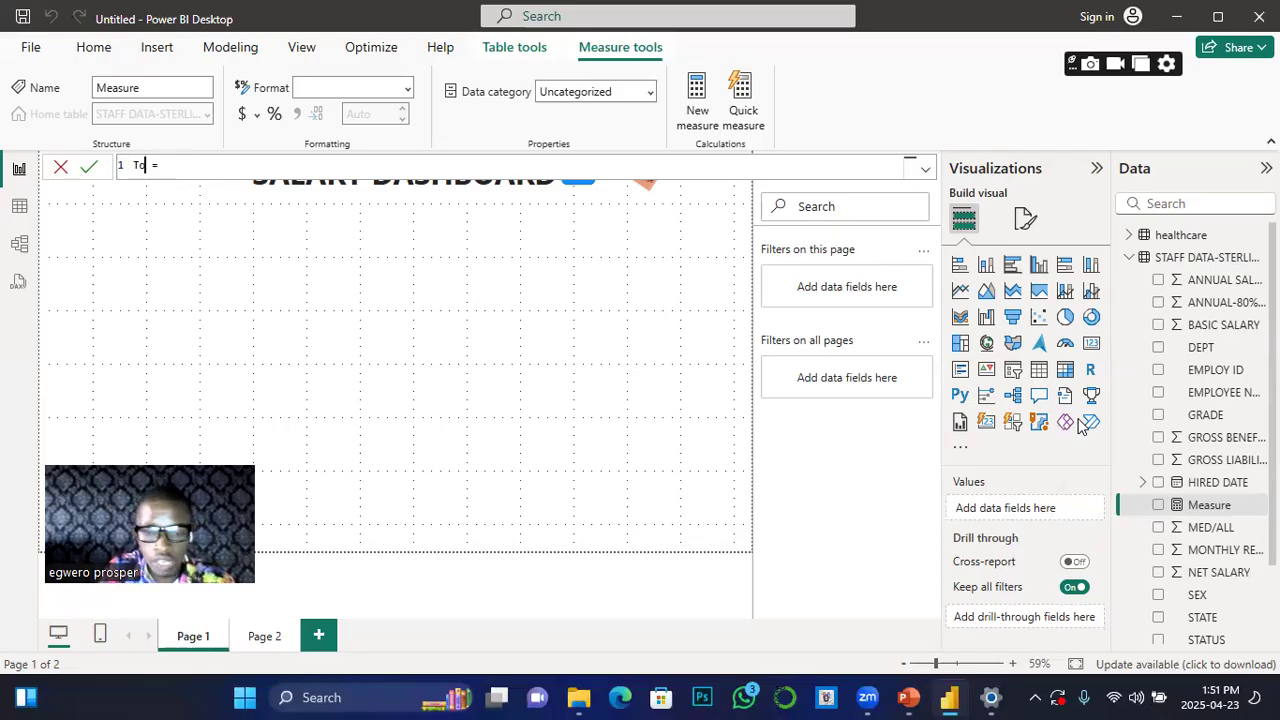
type("_")
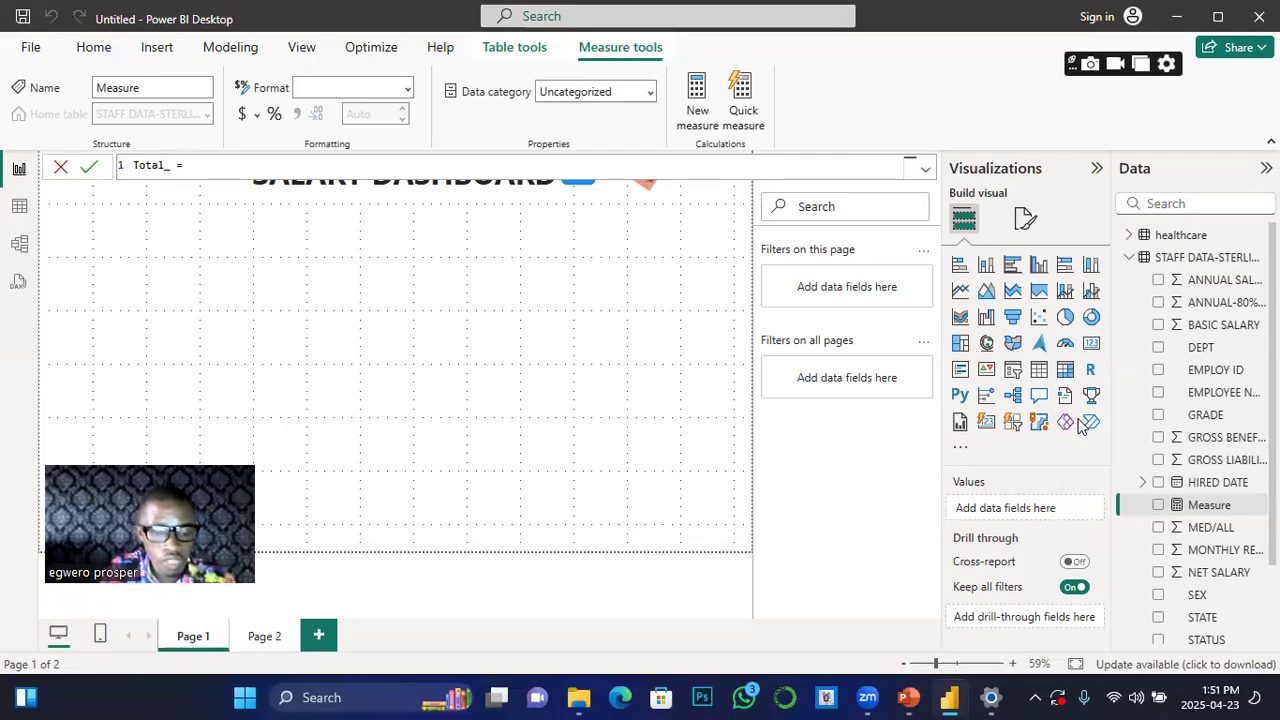
type("Bas")
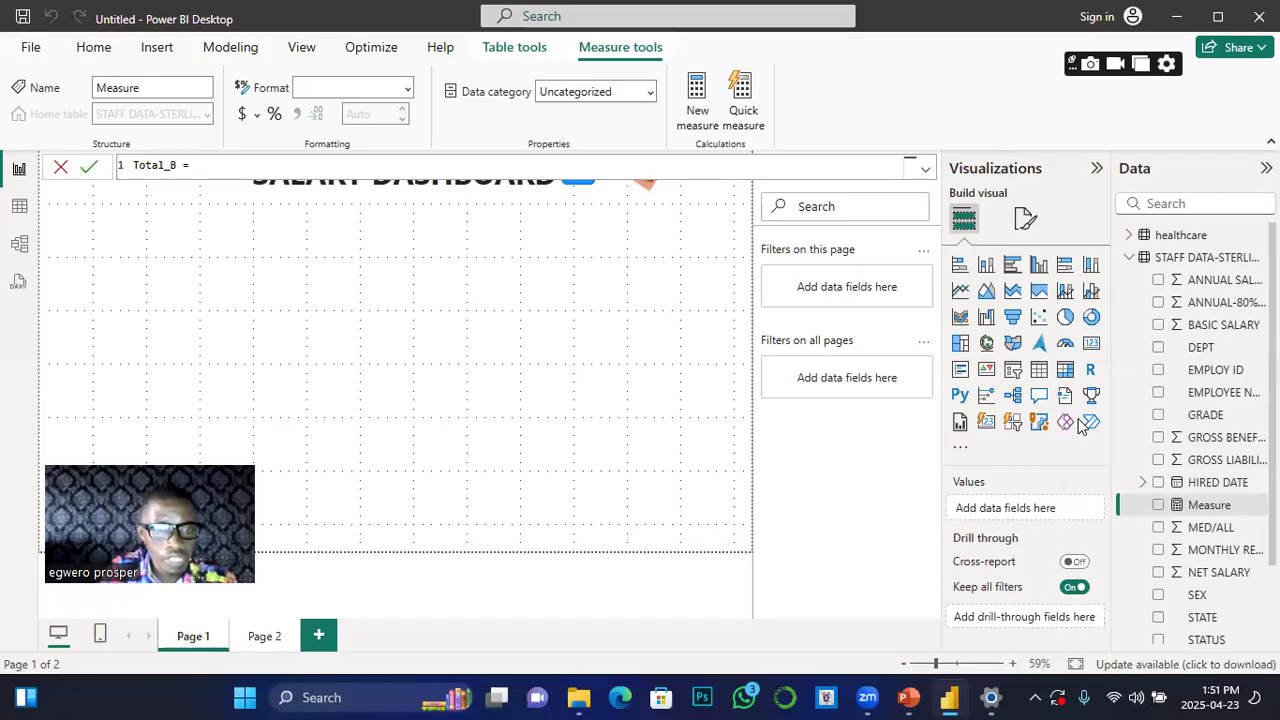
type("i")
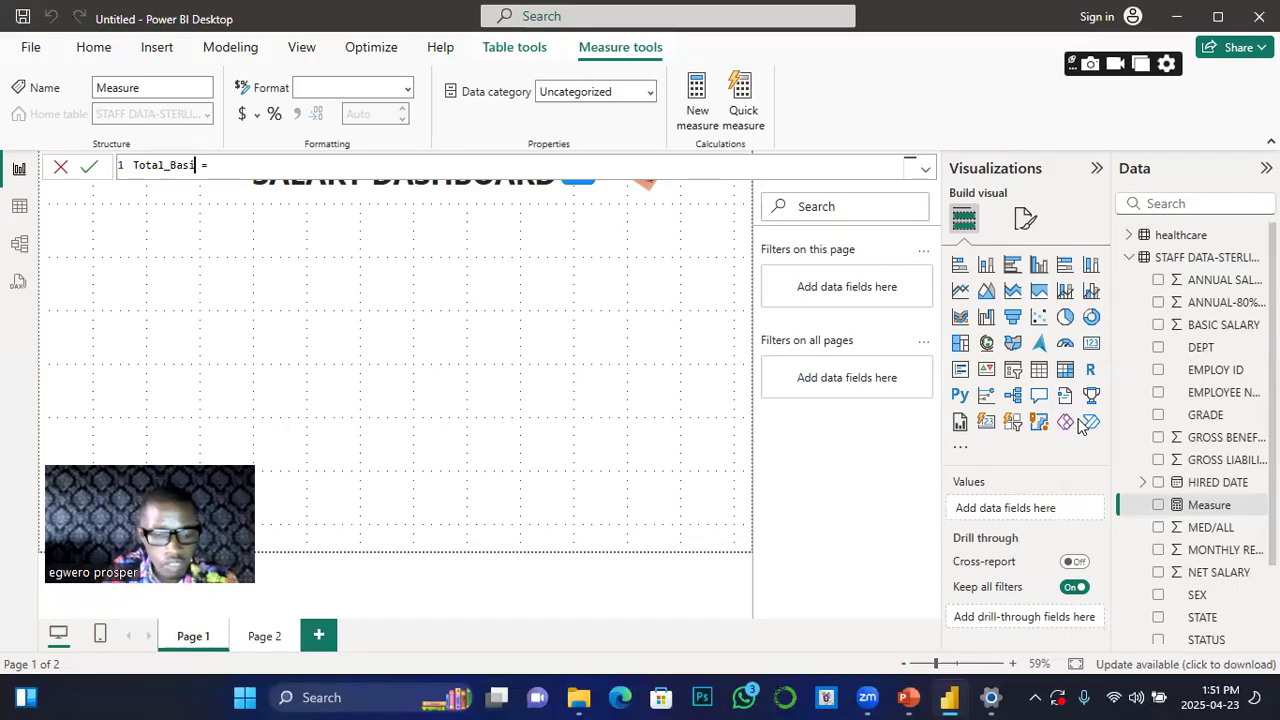
type("c")
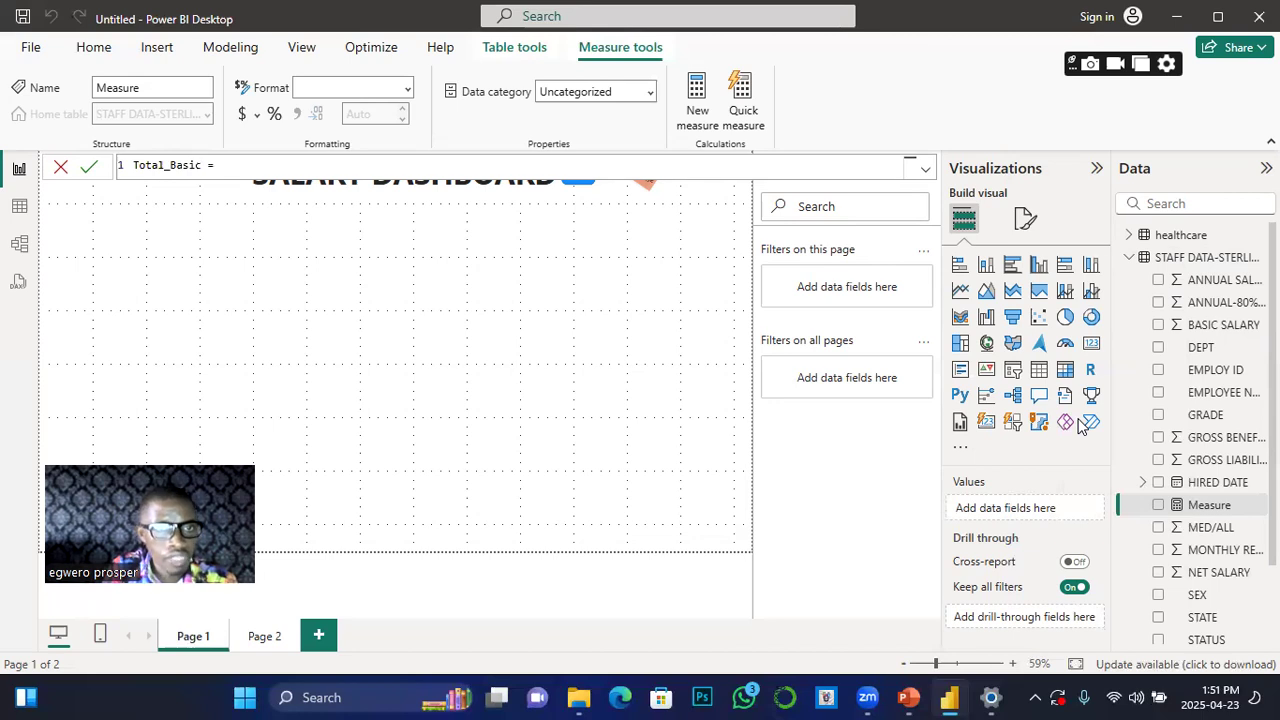
type("_Sal")
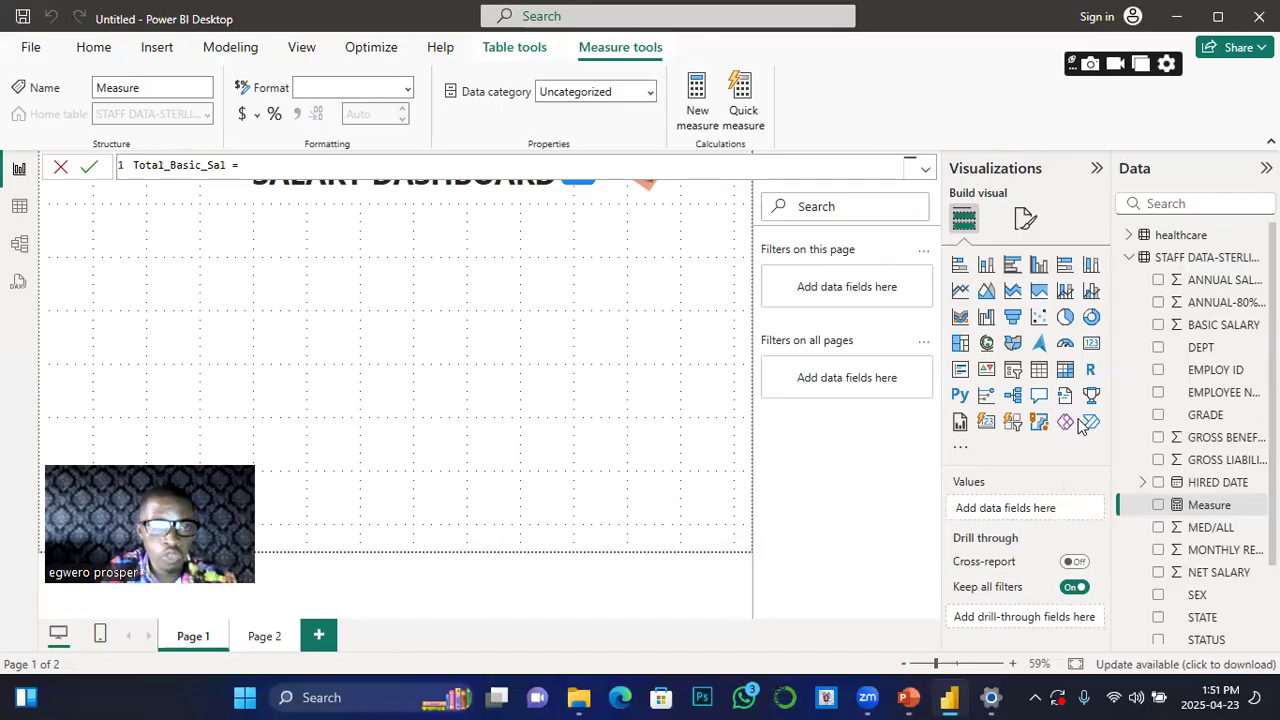
type("ary")
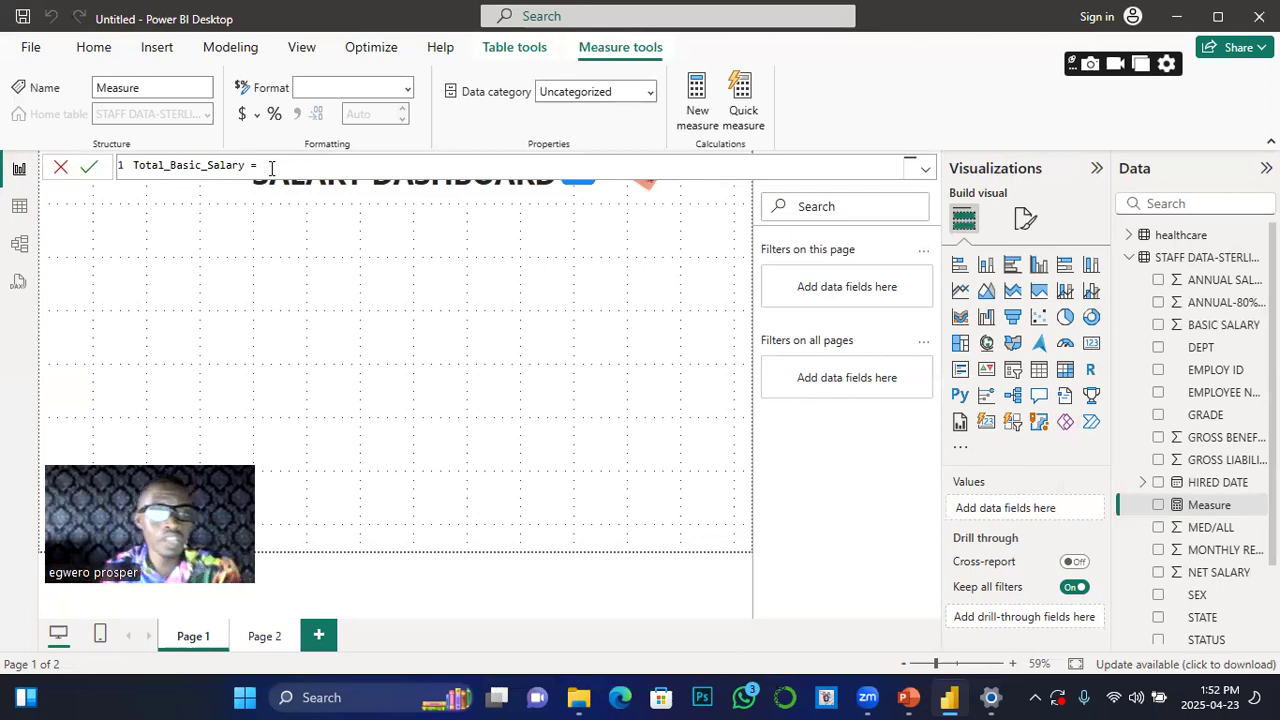
type("sum")
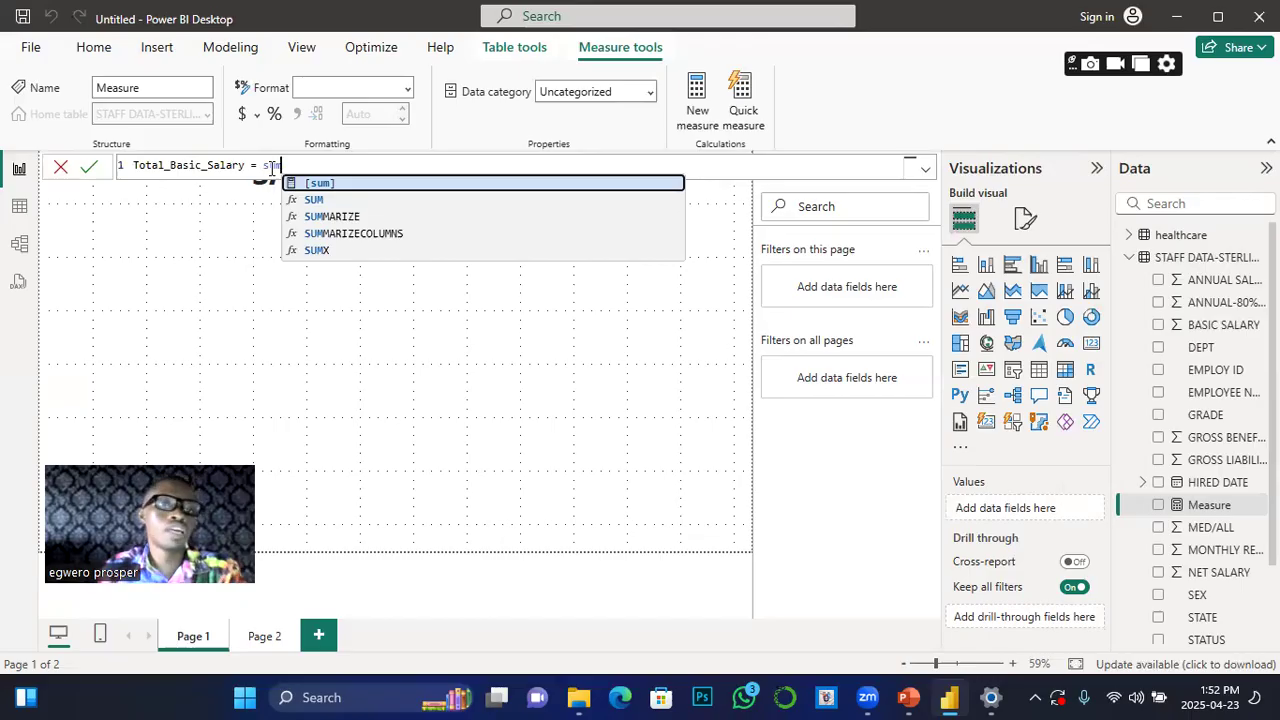
left_click(320, 186)
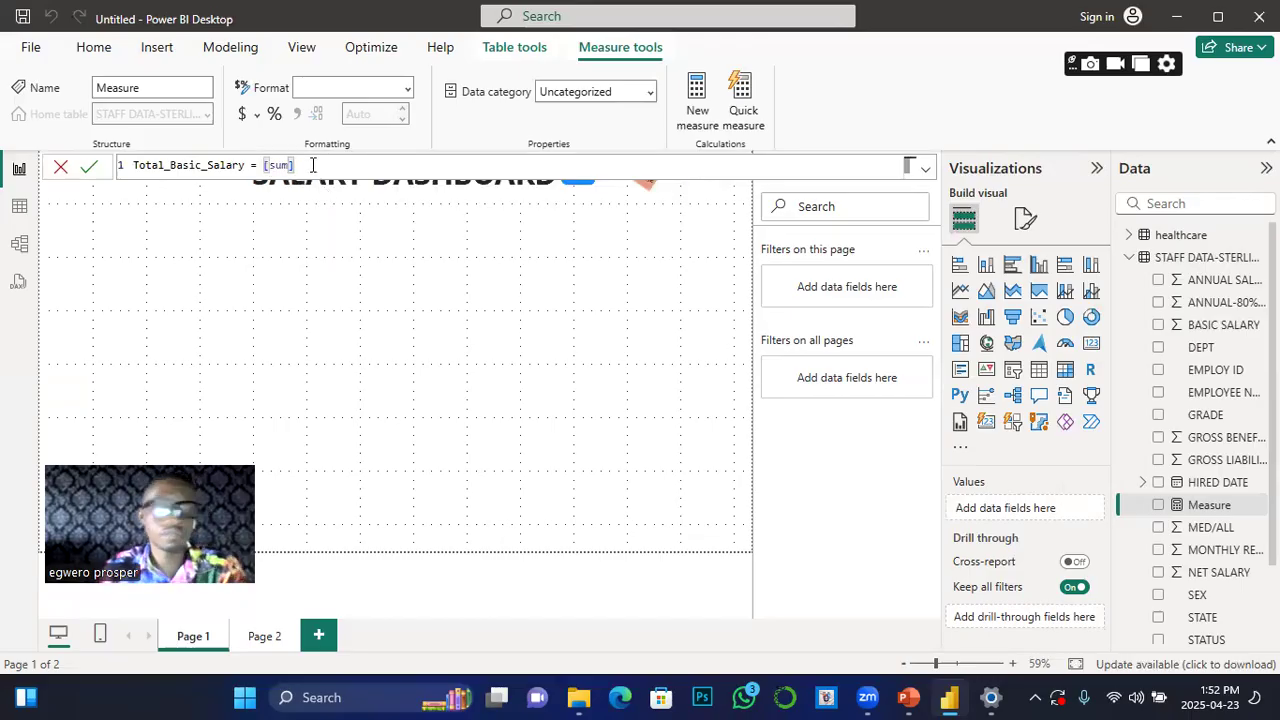
key("BackSpace")
key("BackSpace")
key("BackSpace")
key("BackSpace")
key("BackSpace")
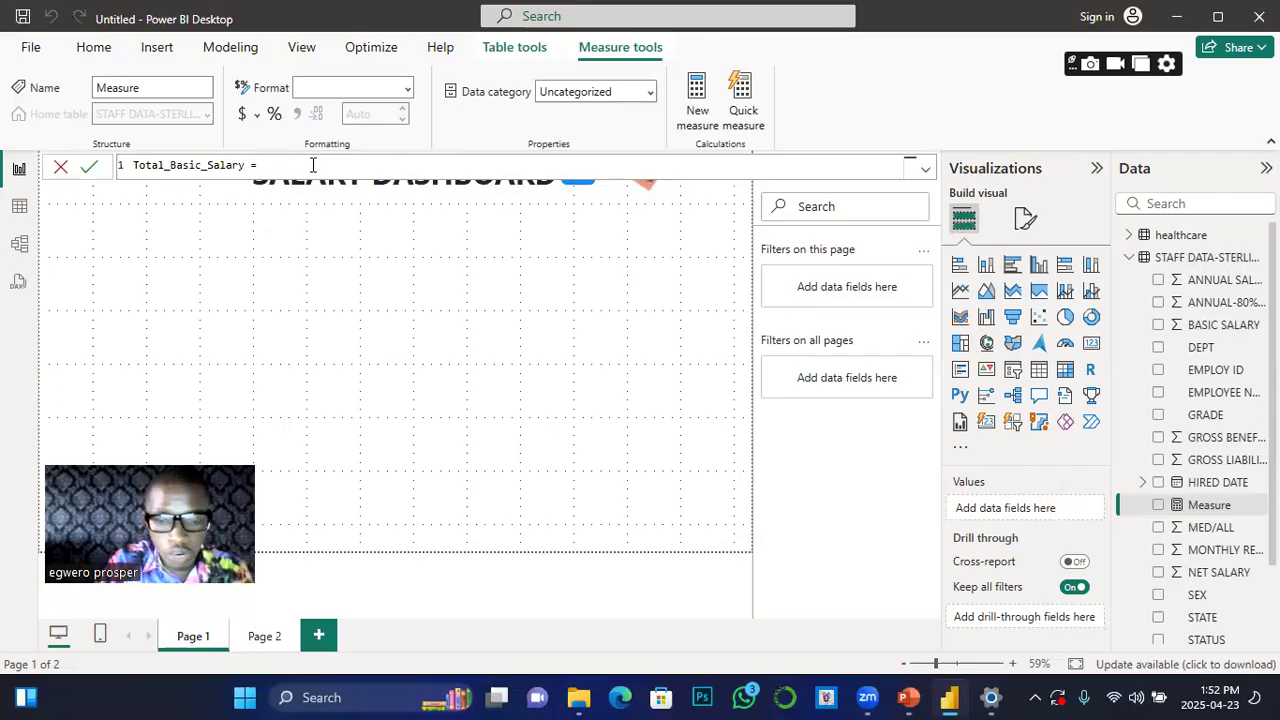
Step: Define the measure as the SUM of 'STAFF DATA-STERLING BANK'[BASIC SALARY] and commit the formula
type("sum")
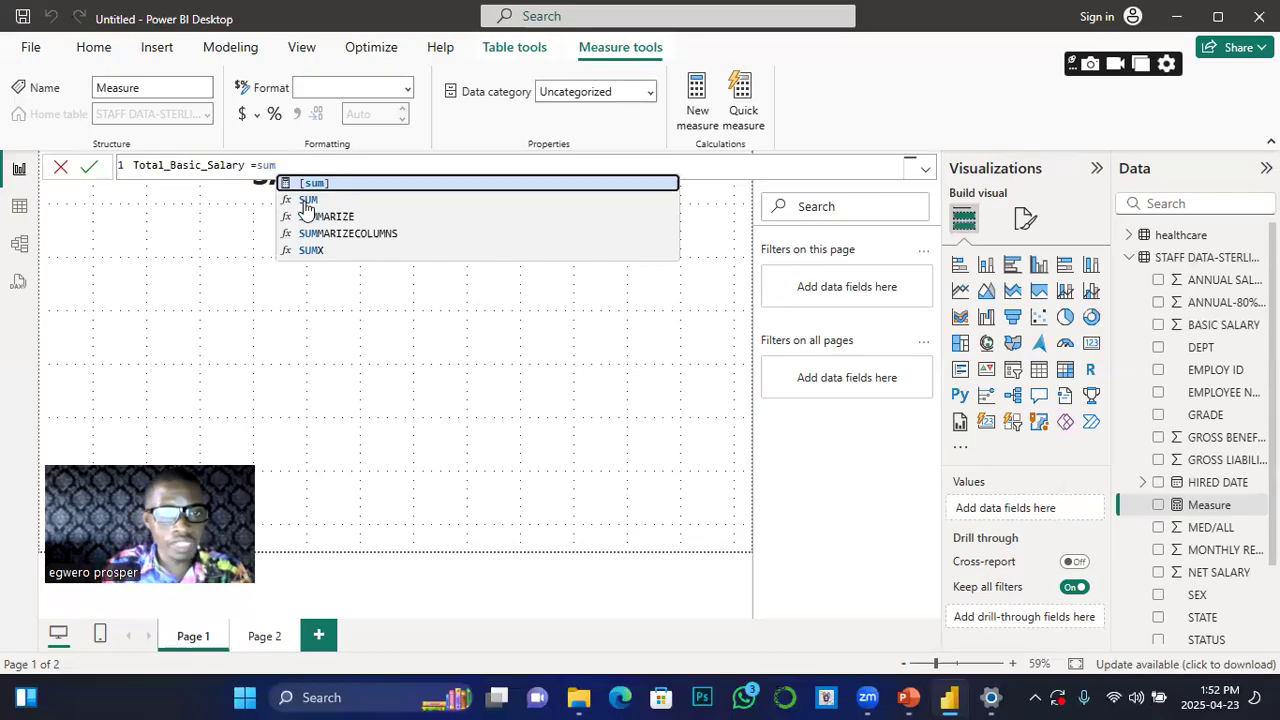
left_click(307, 207)
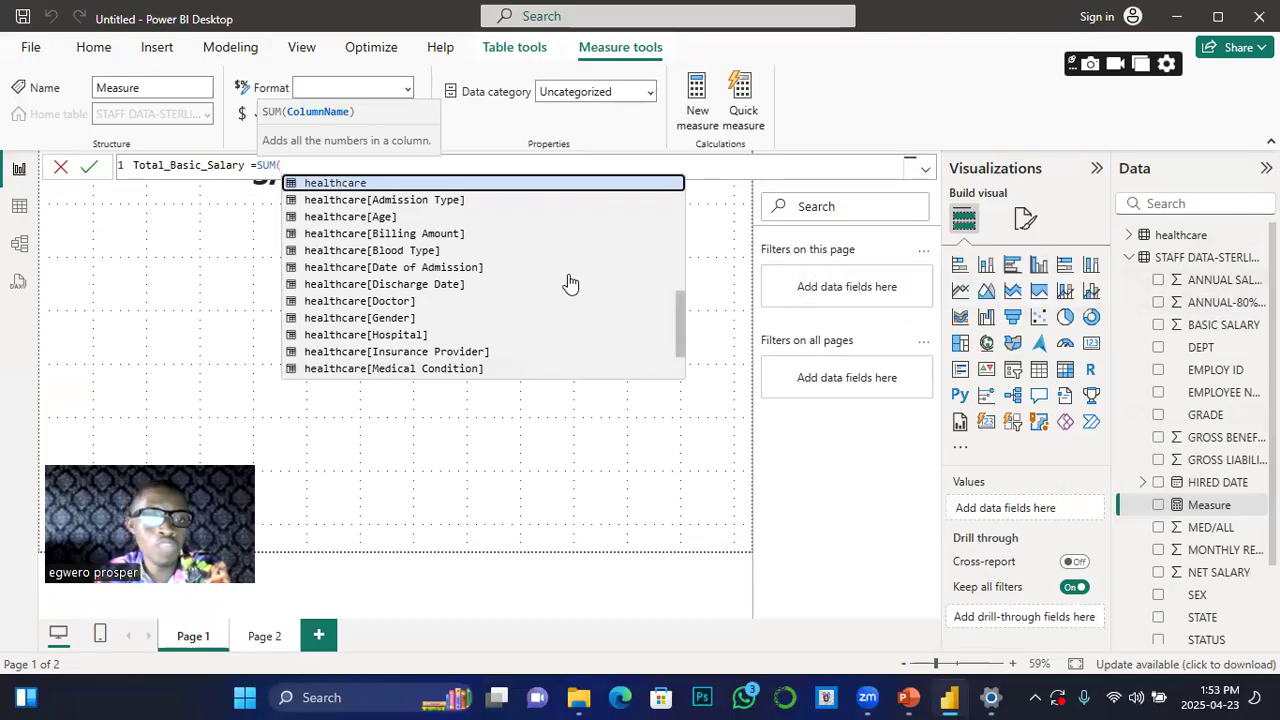
scroll(566, 284, "down", 2)
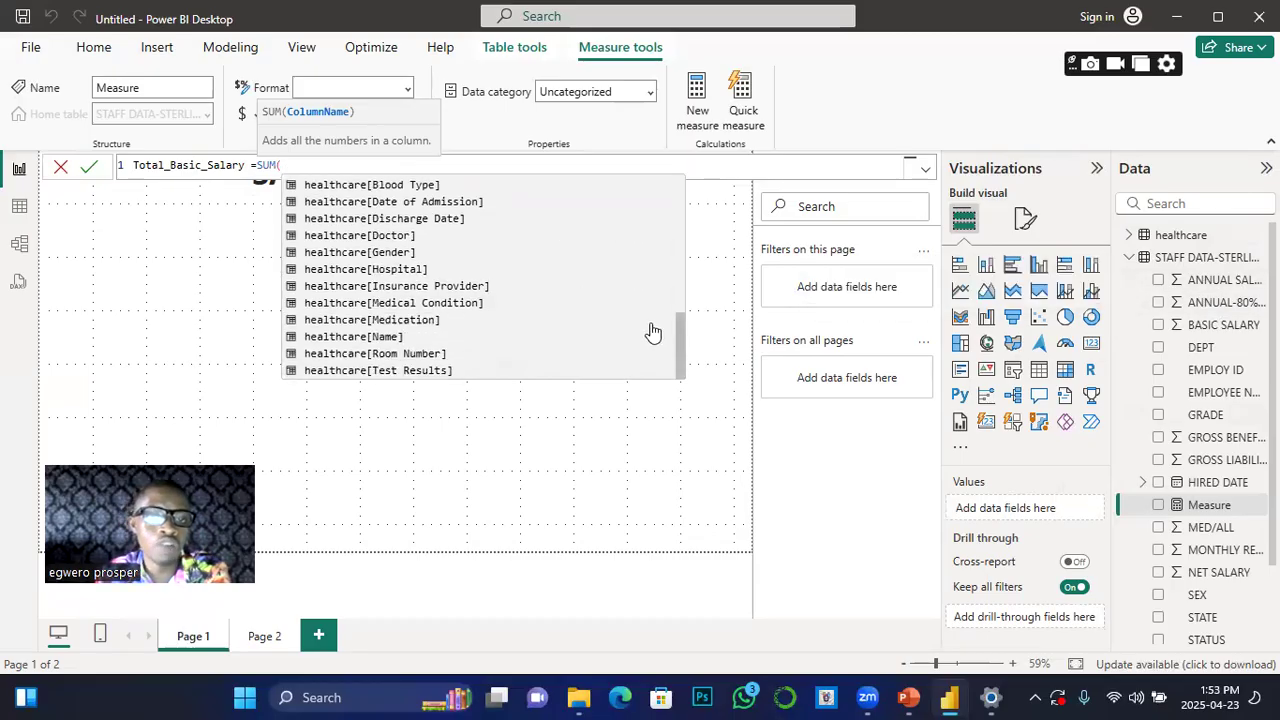
left_click_drag(681, 354, 681, 264)
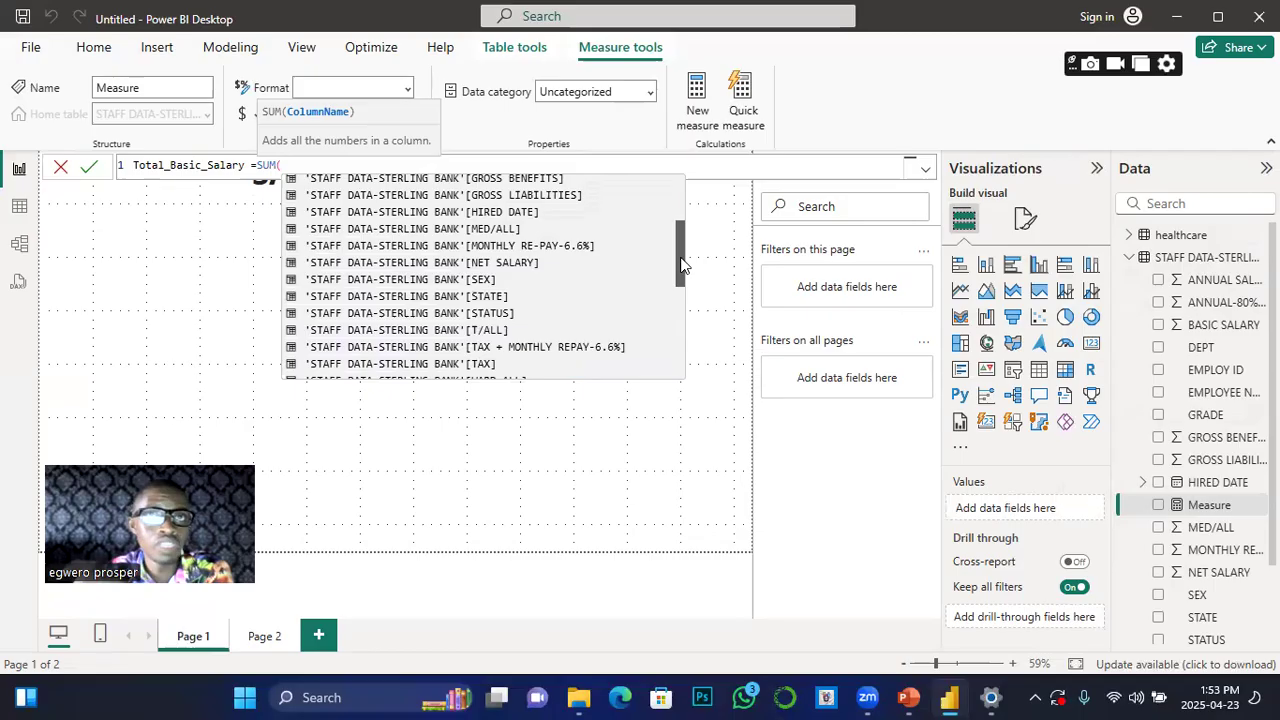
mouse_move(681, 264)
left_mouse_down()
mouse_move(686, 328)
mouse_move(684, 225)
mouse_move(686, 345)
mouse_move(688, 225)
left_mouse_up()
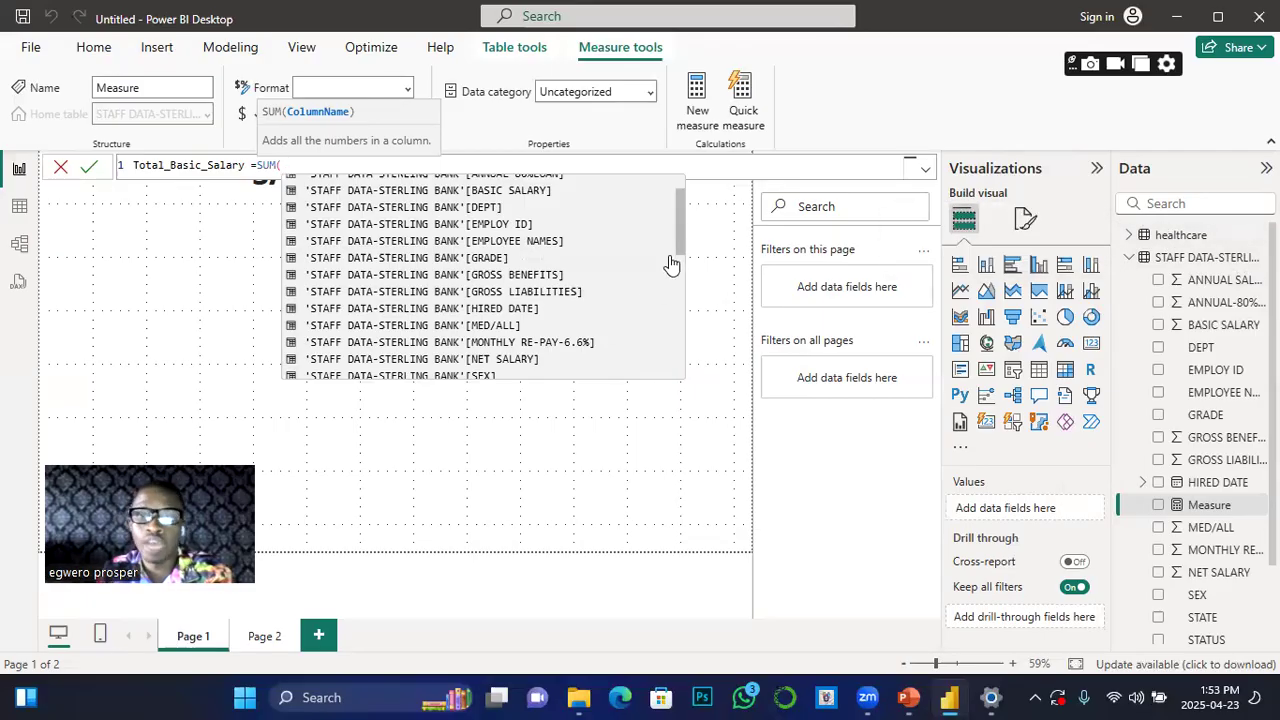
mouse_move(680, 229)
left_mouse_down()
mouse_move(679, 196)
mouse_move(675, 292)
left_mouse_up()
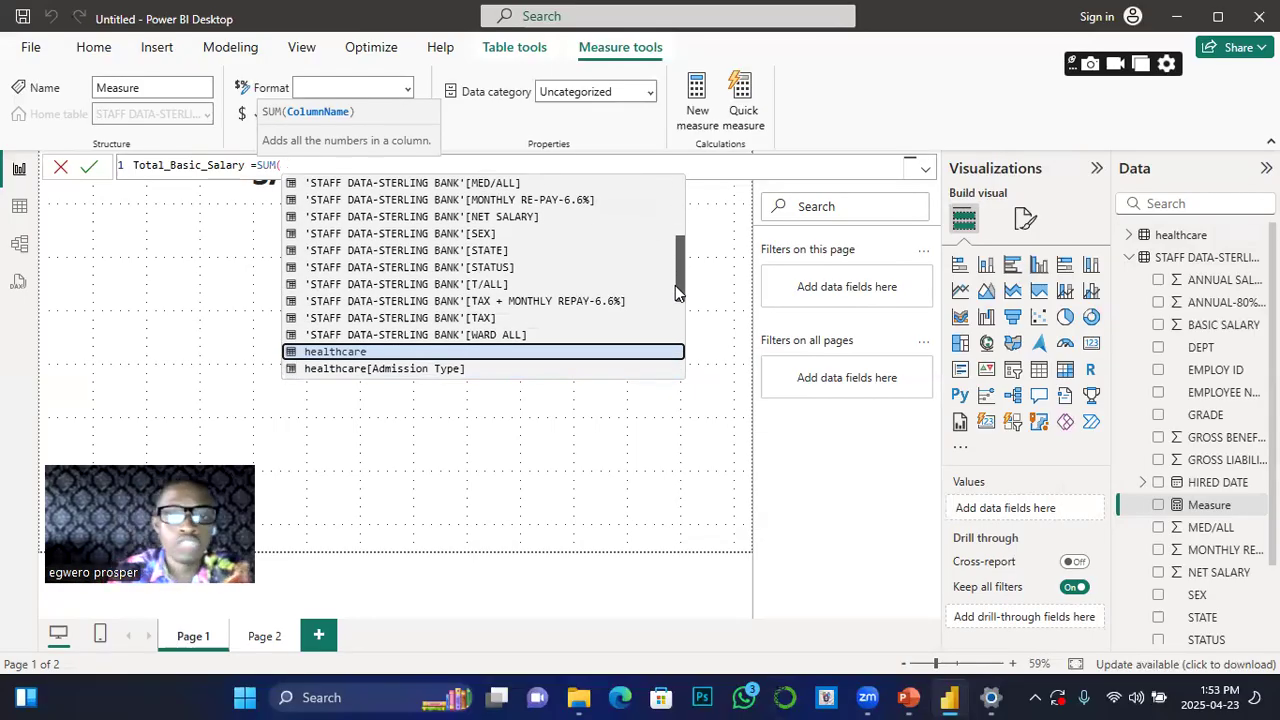
left_click_drag(675, 285, 675, 249)
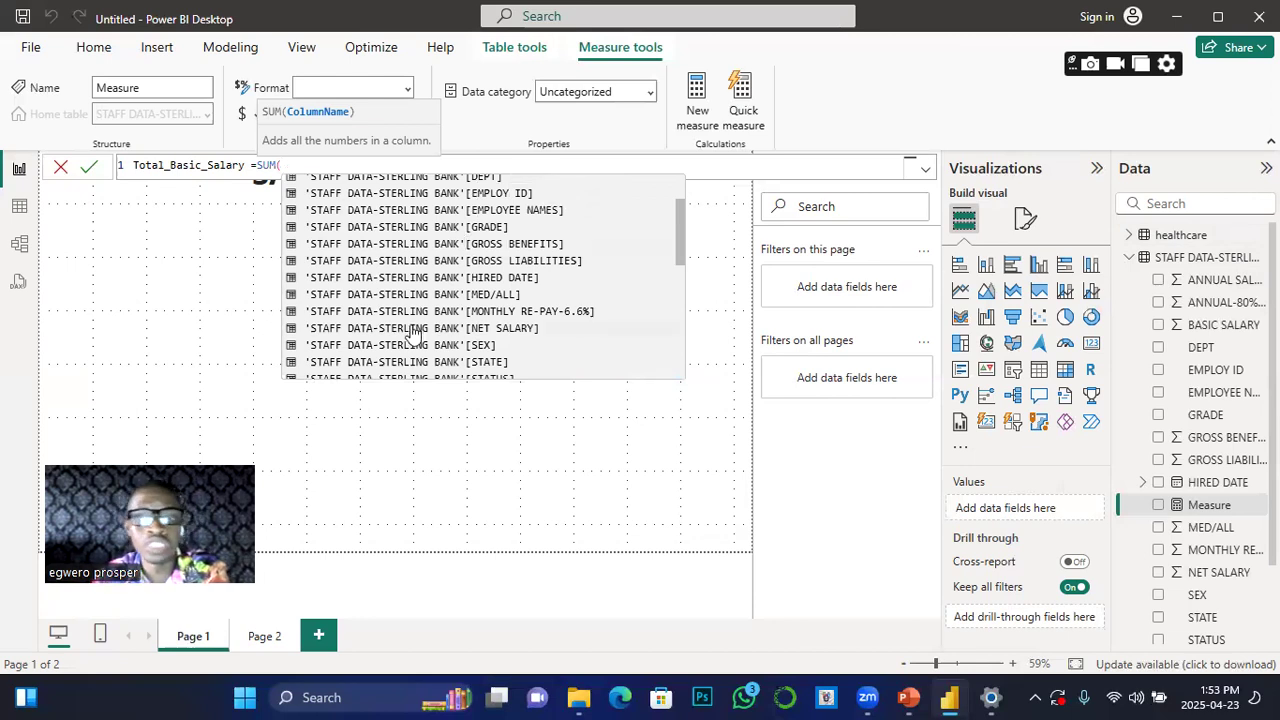
left_click_drag(676, 229, 679, 197)
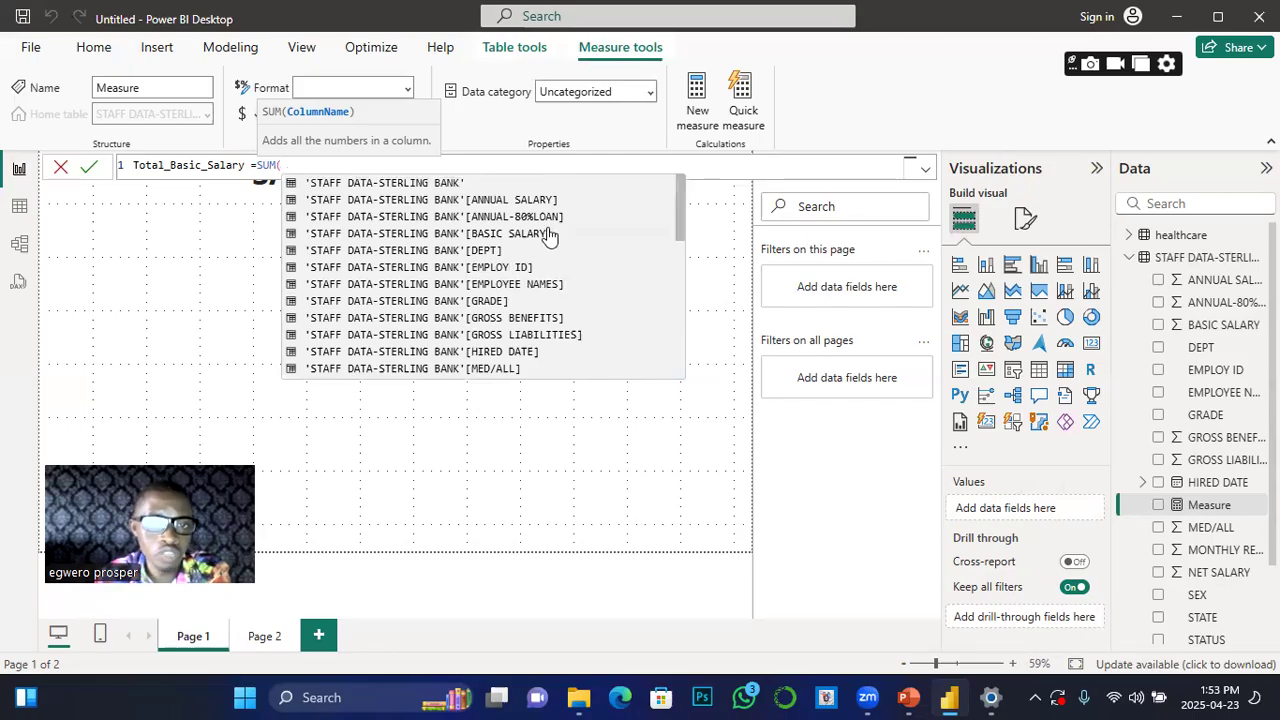
left_click(463, 240)
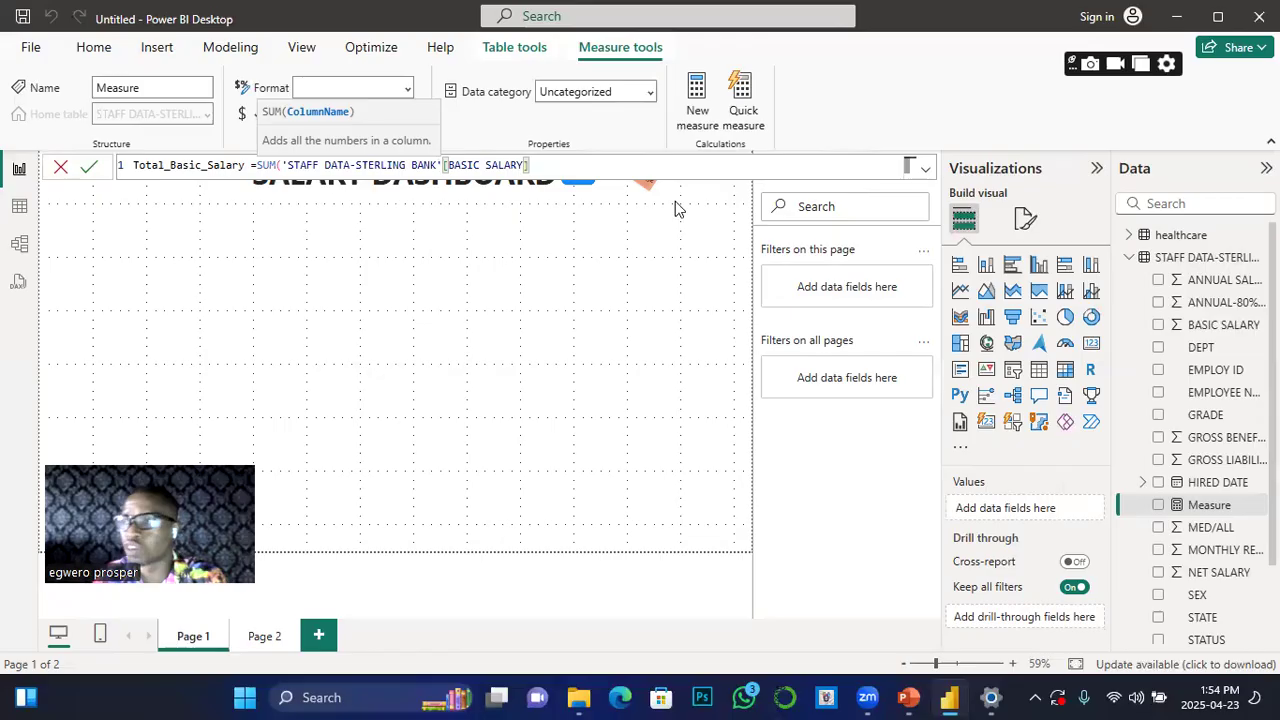
left_click(89, 172)
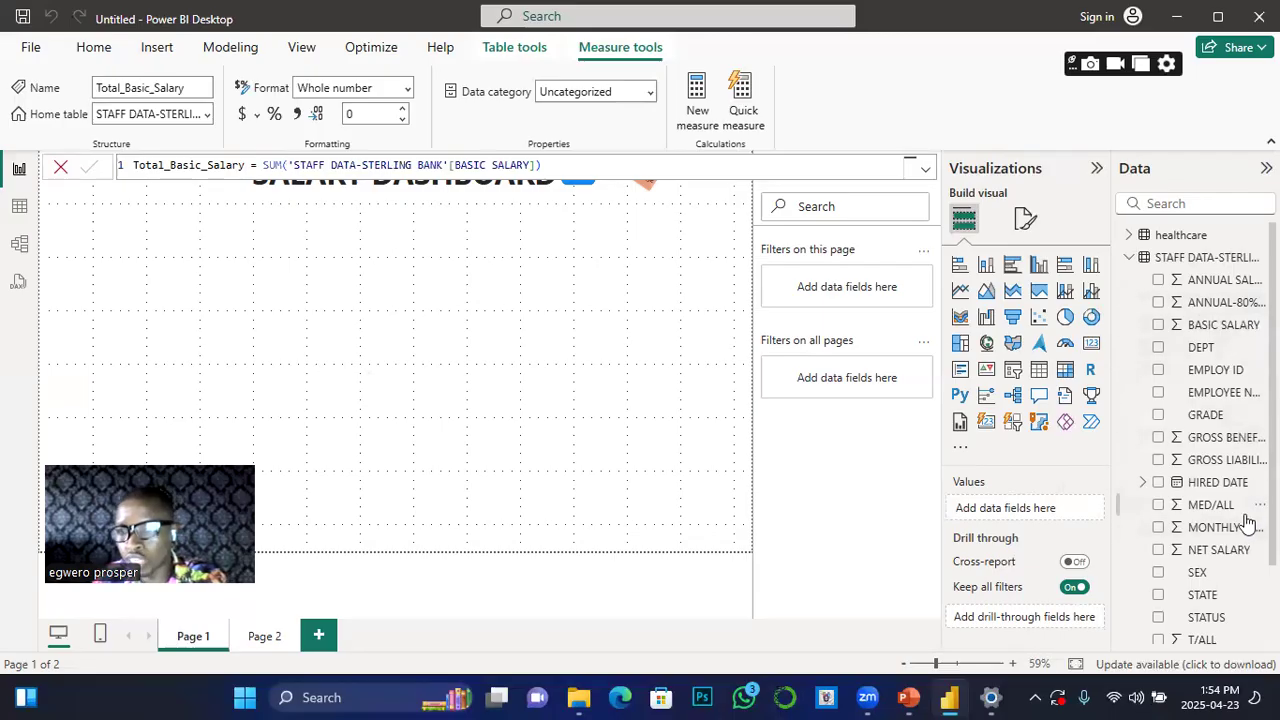
Step: Insert a card visual at the report page's upper-left corner and show the Total_Basic_Salary measure in it
scroll(1247, 537, "down", 2)
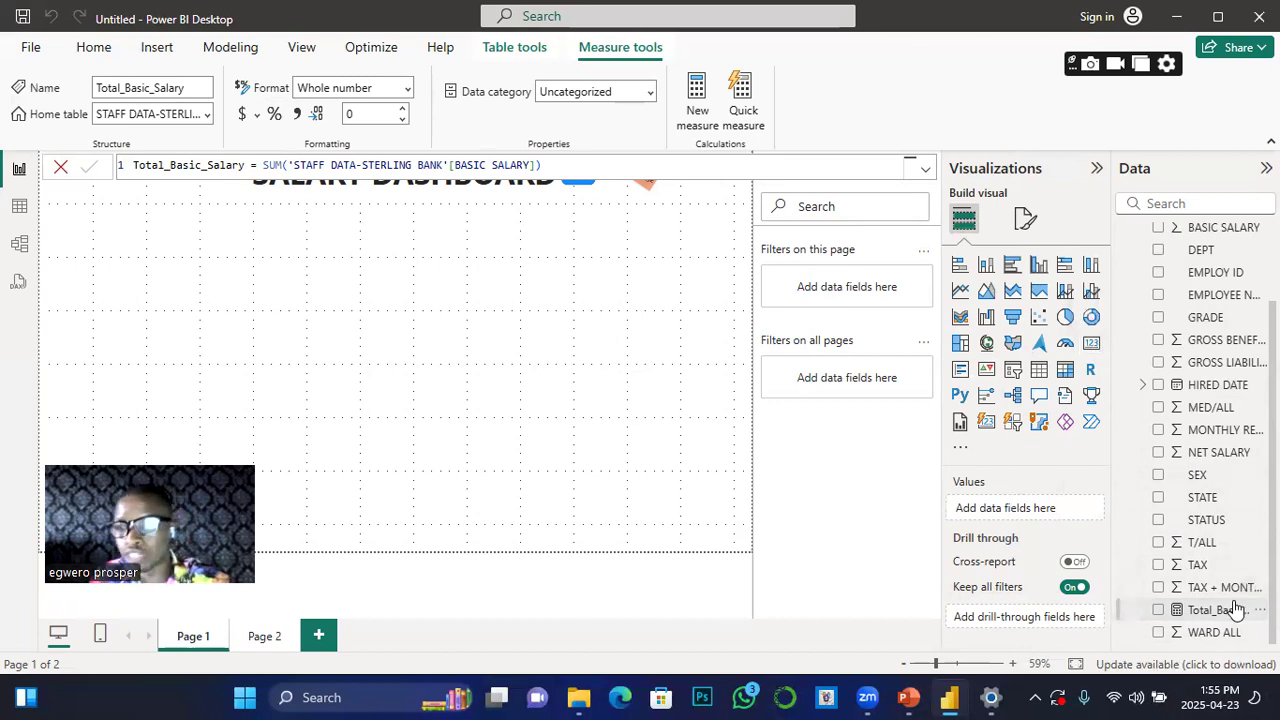
left_click(1093, 346)
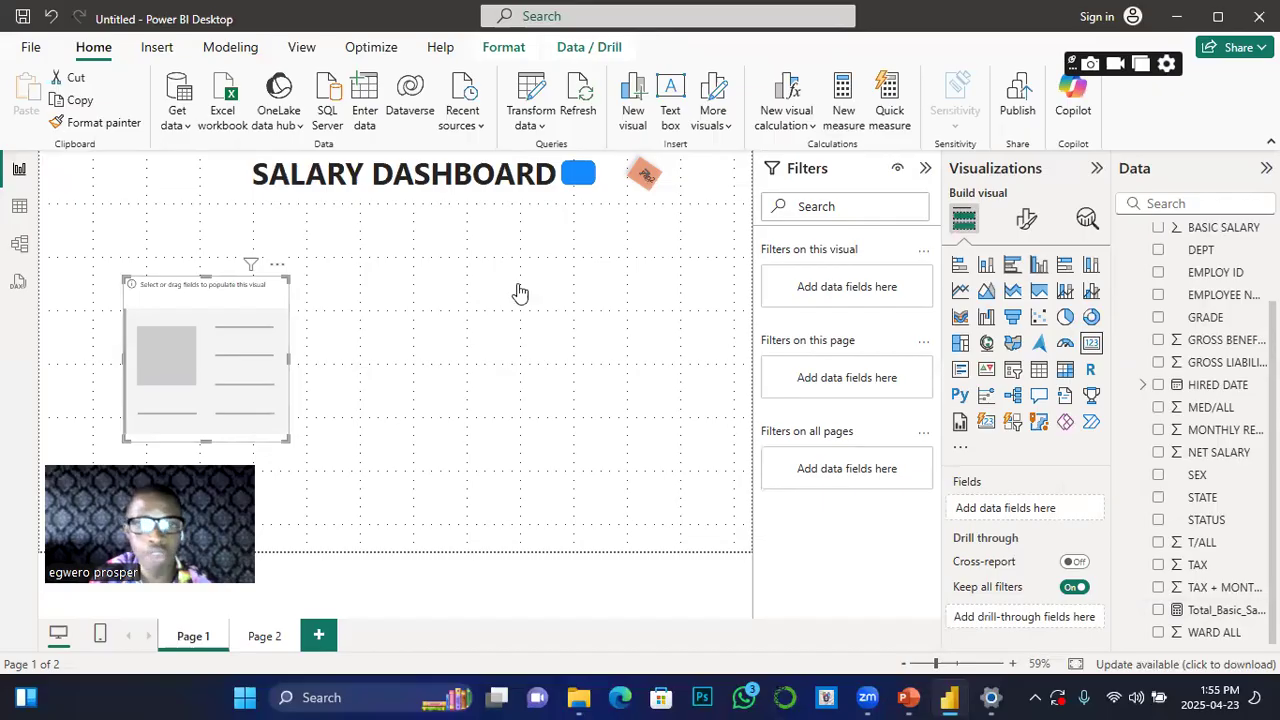
left_click_drag(223, 356, 161, 264)
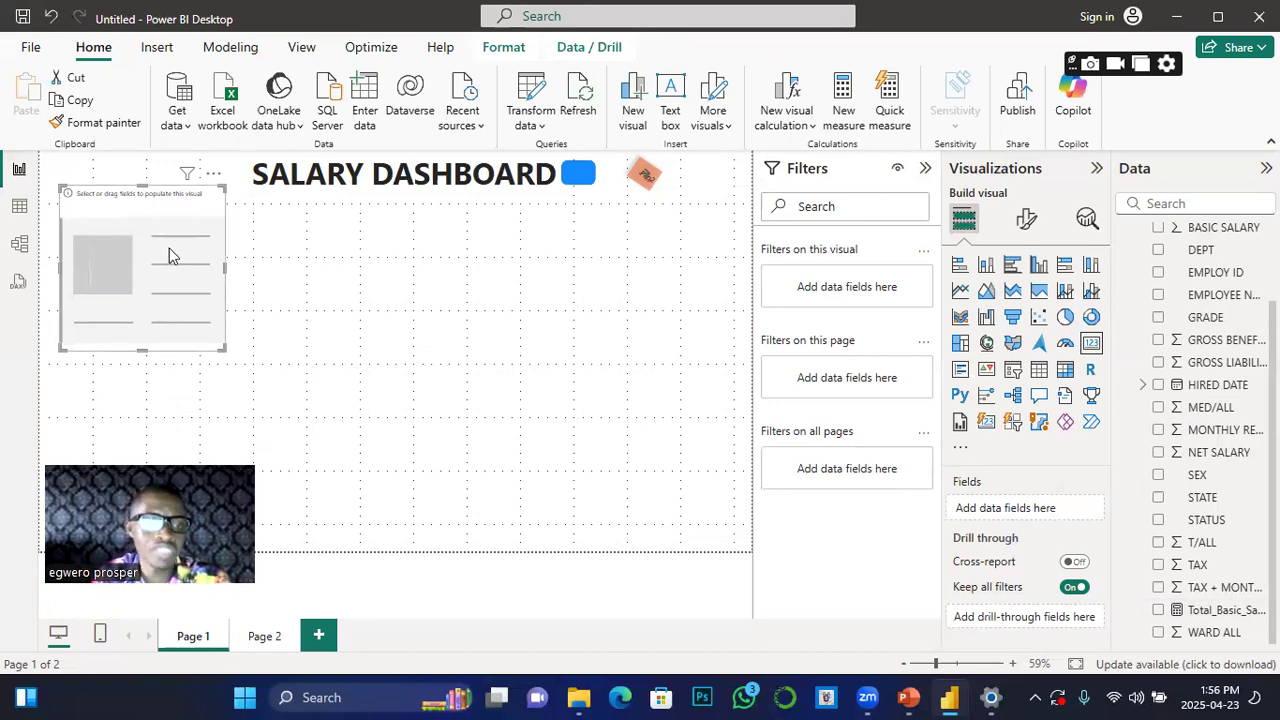
left_click(1158, 610)
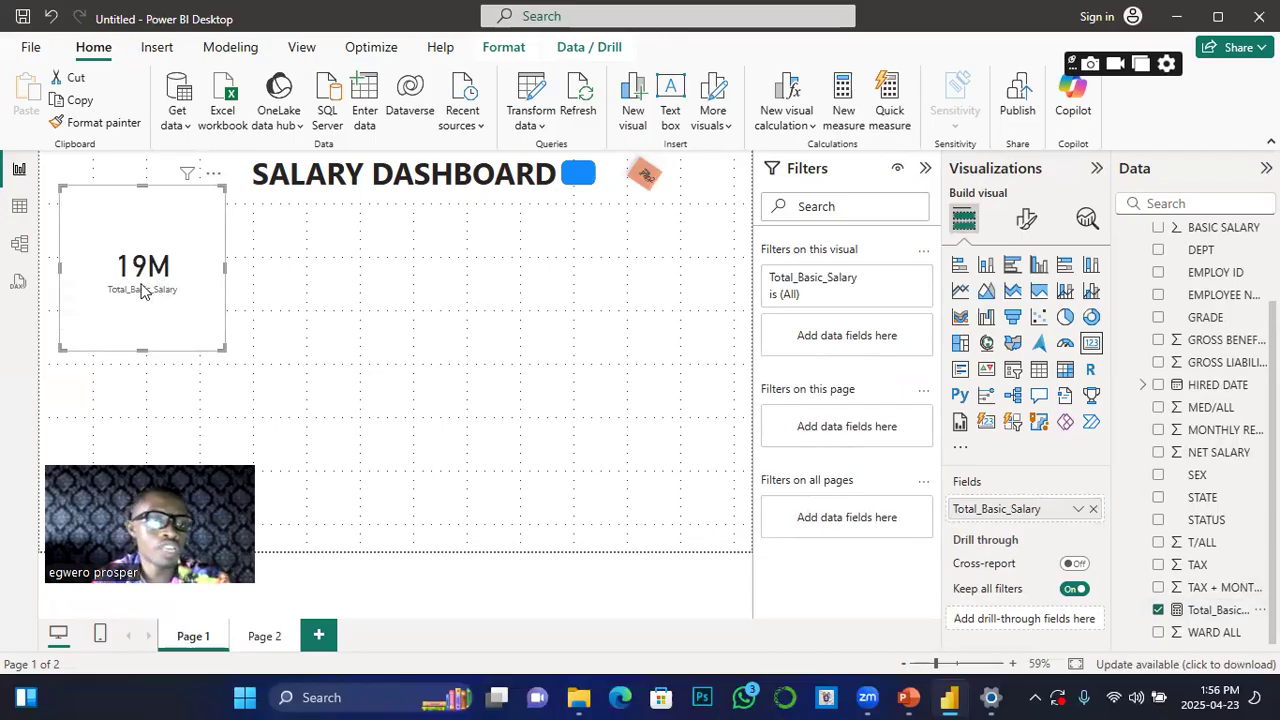
Step: Shrink the Total_Basic_Salary card to a compact rectangle and give it a blue background
left_click_drag(226, 350, 190, 242)
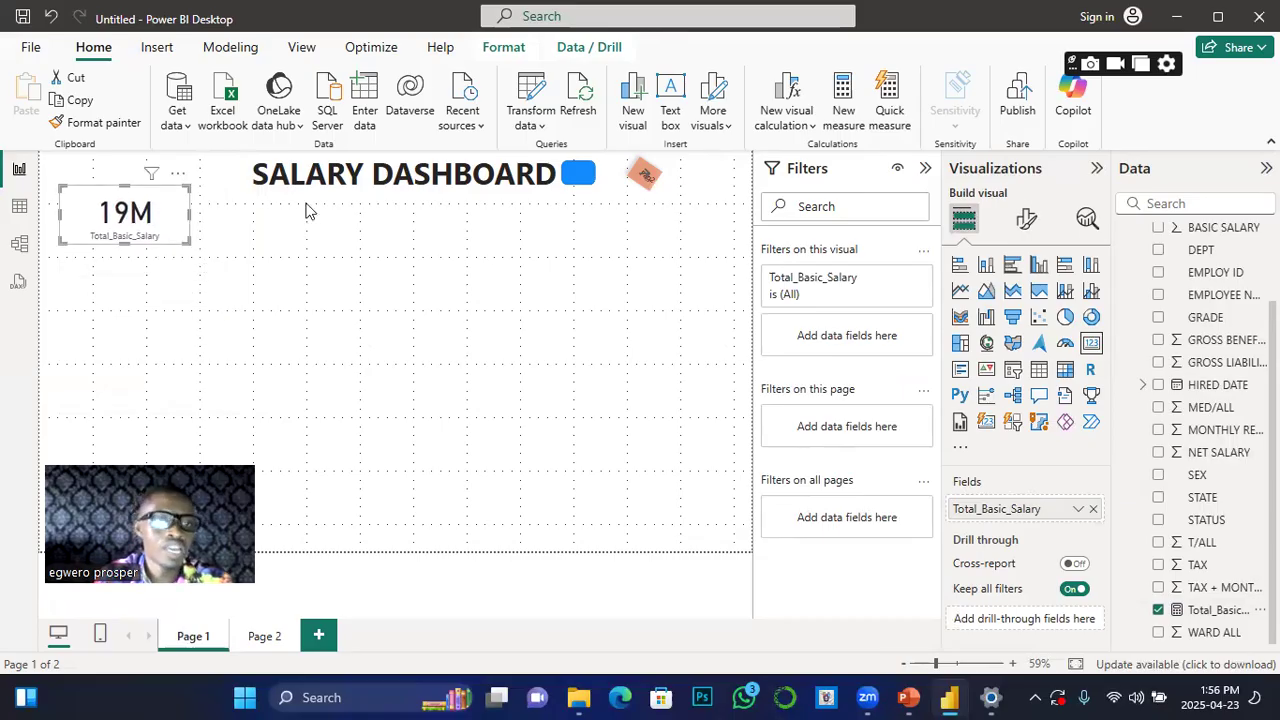
left_click(1026, 221)
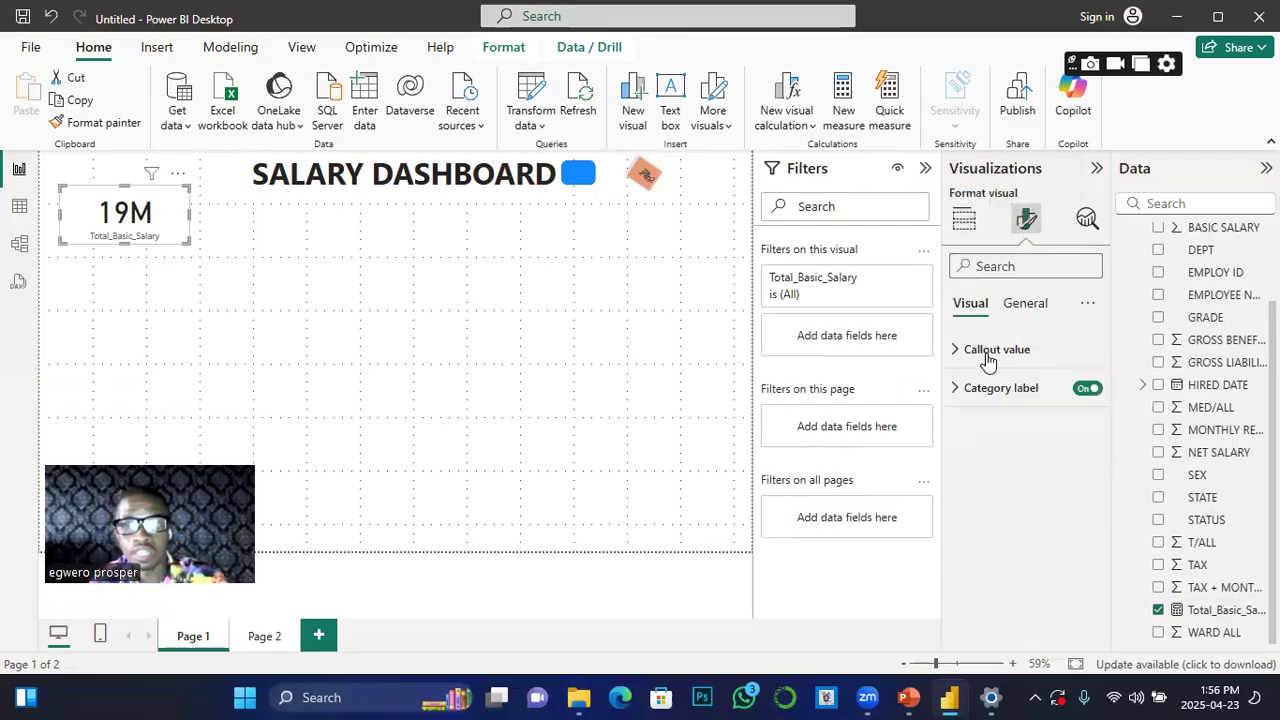
left_click(1030, 305)
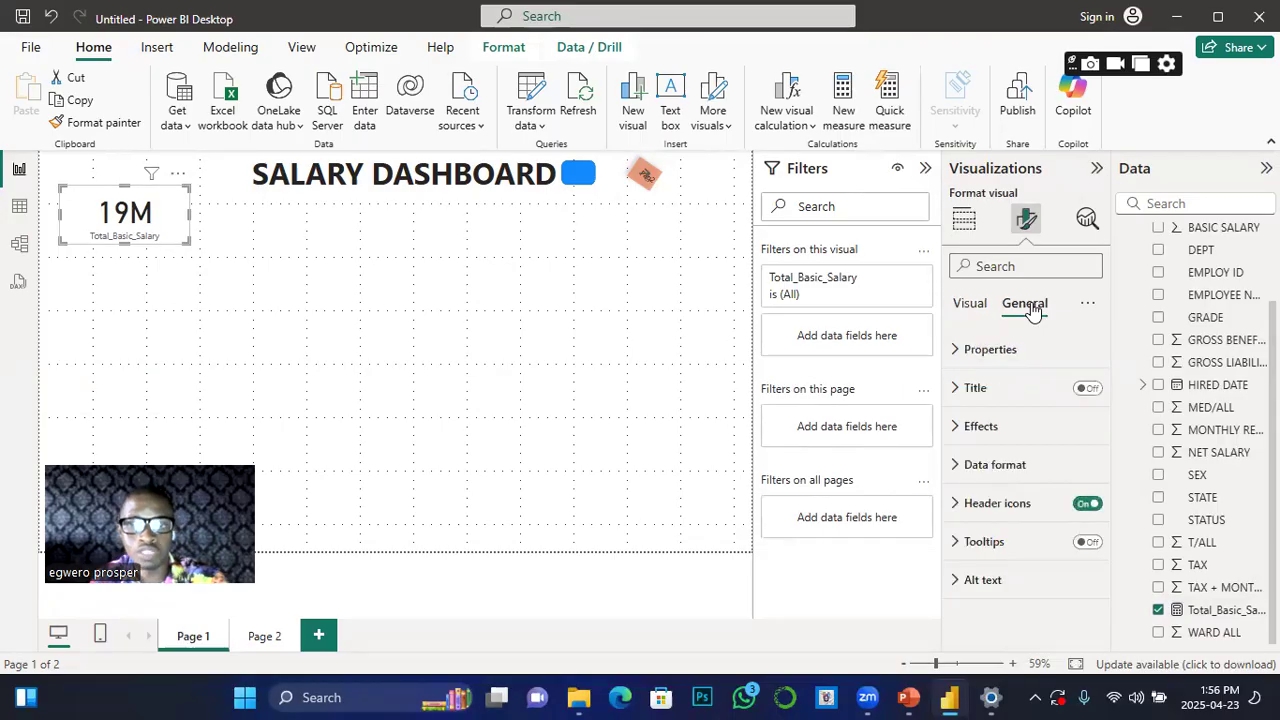
left_click(960, 428)
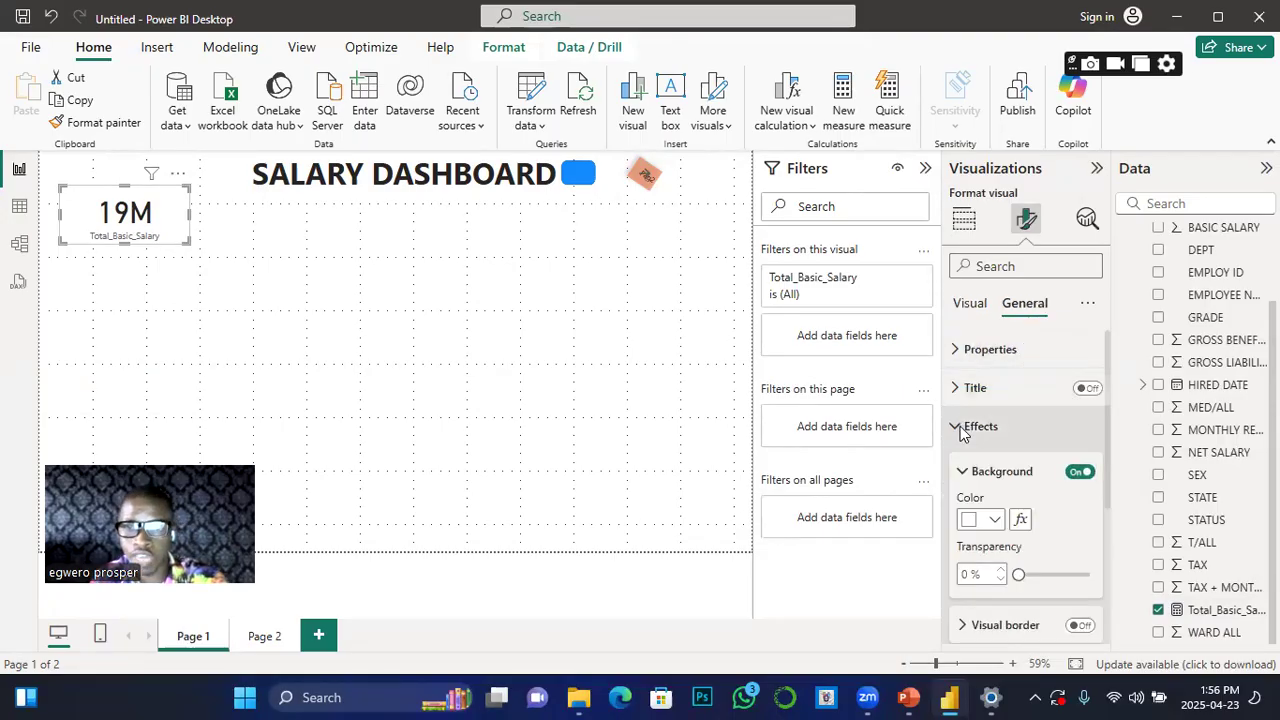
left_click(994, 519)
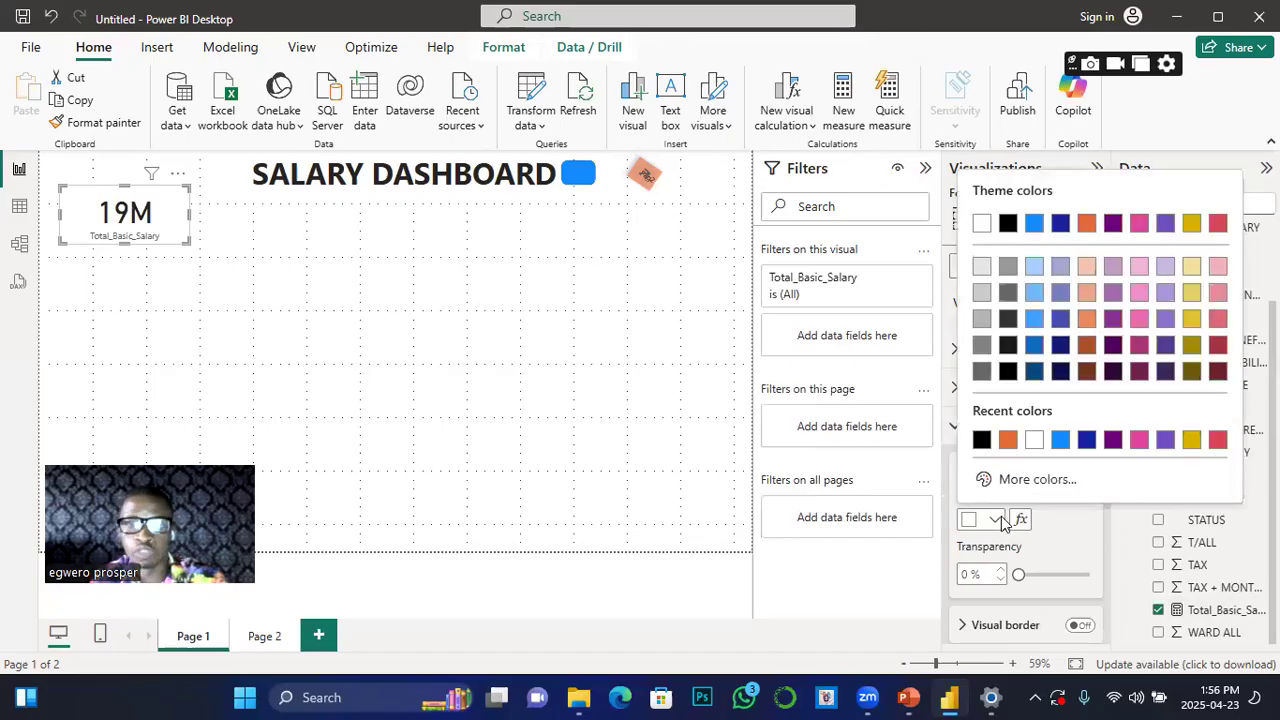
left_click(1061, 440)
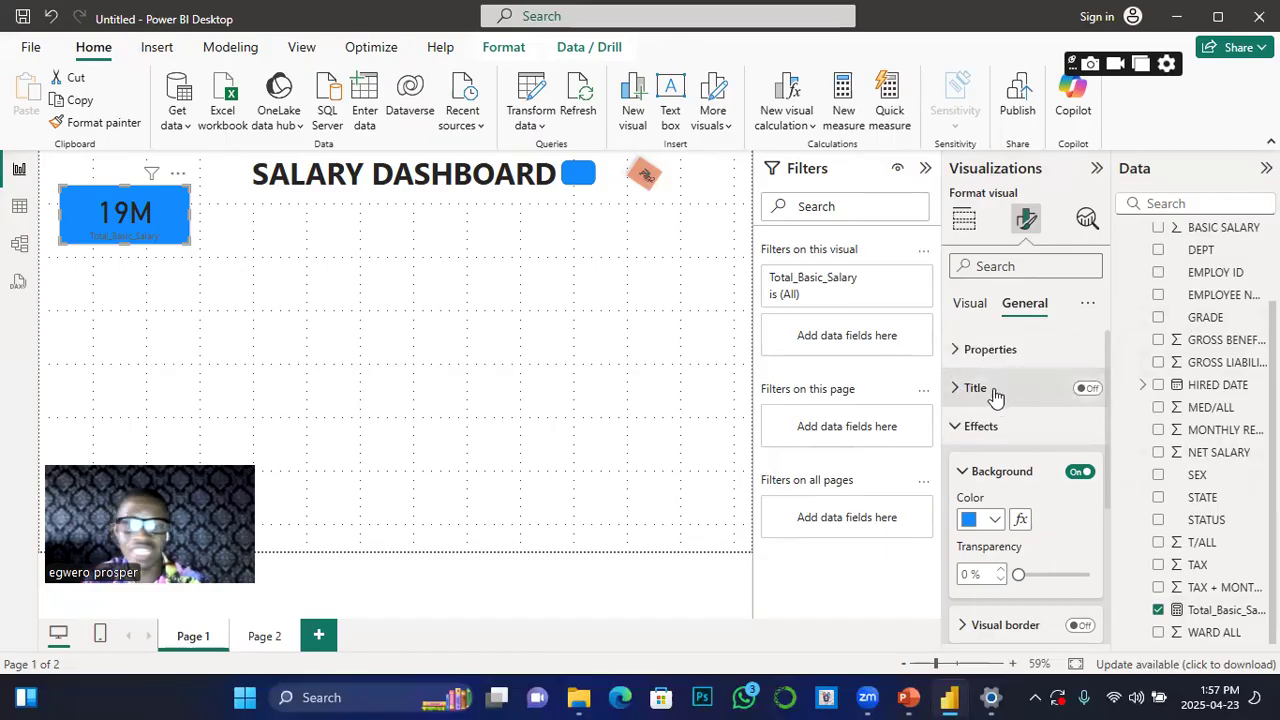
Step: Turn on the title of the Total_Basic_Salary card, leaving its text empty
left_click(1084, 390)
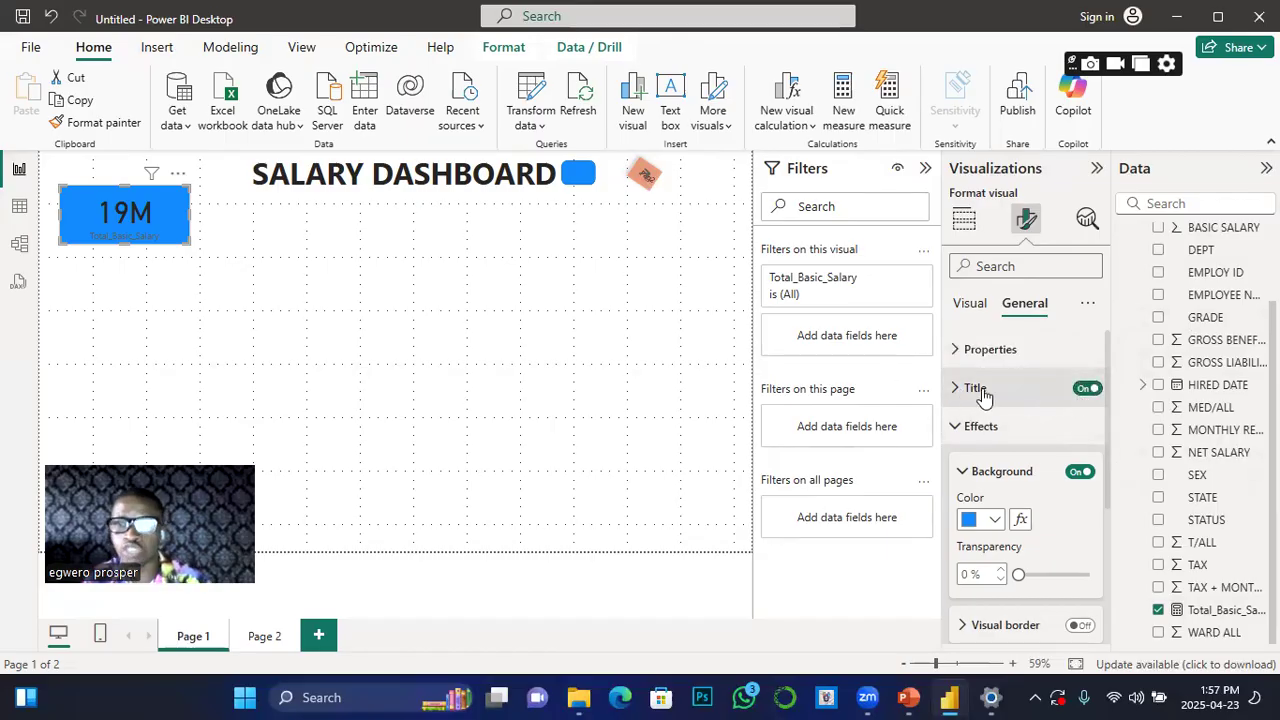
left_click(958, 390)
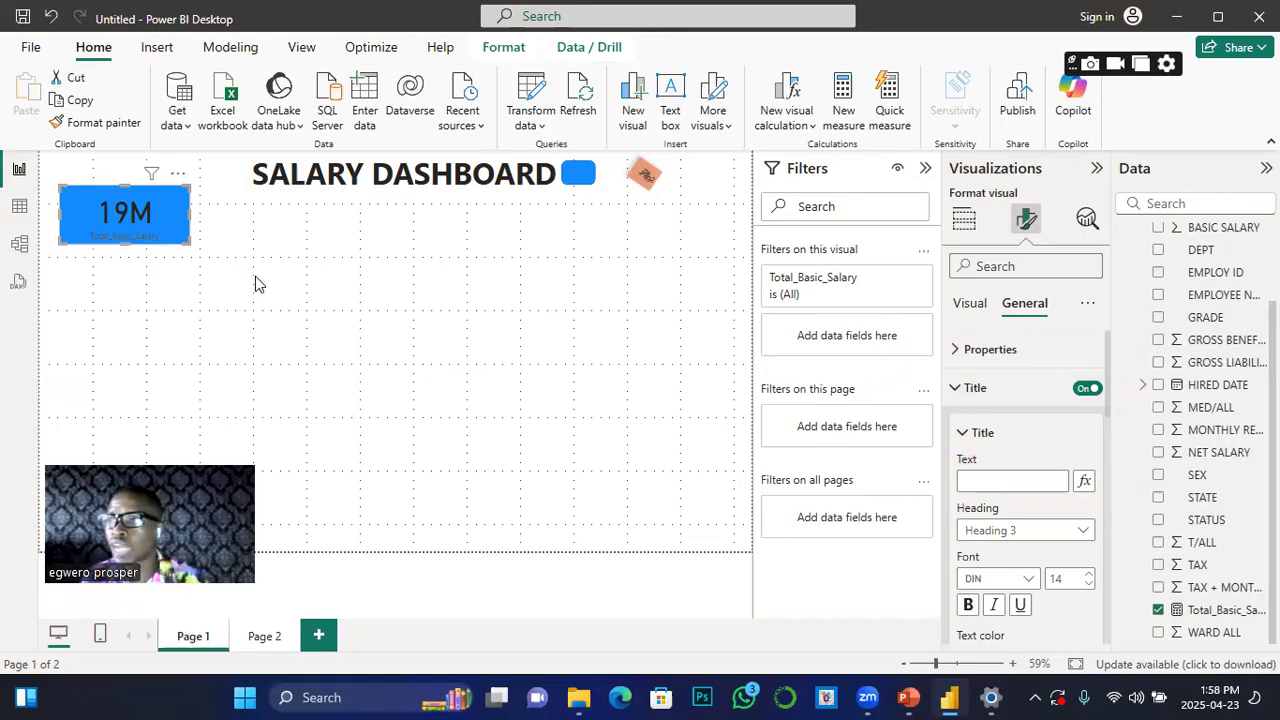
left_click(958, 386)
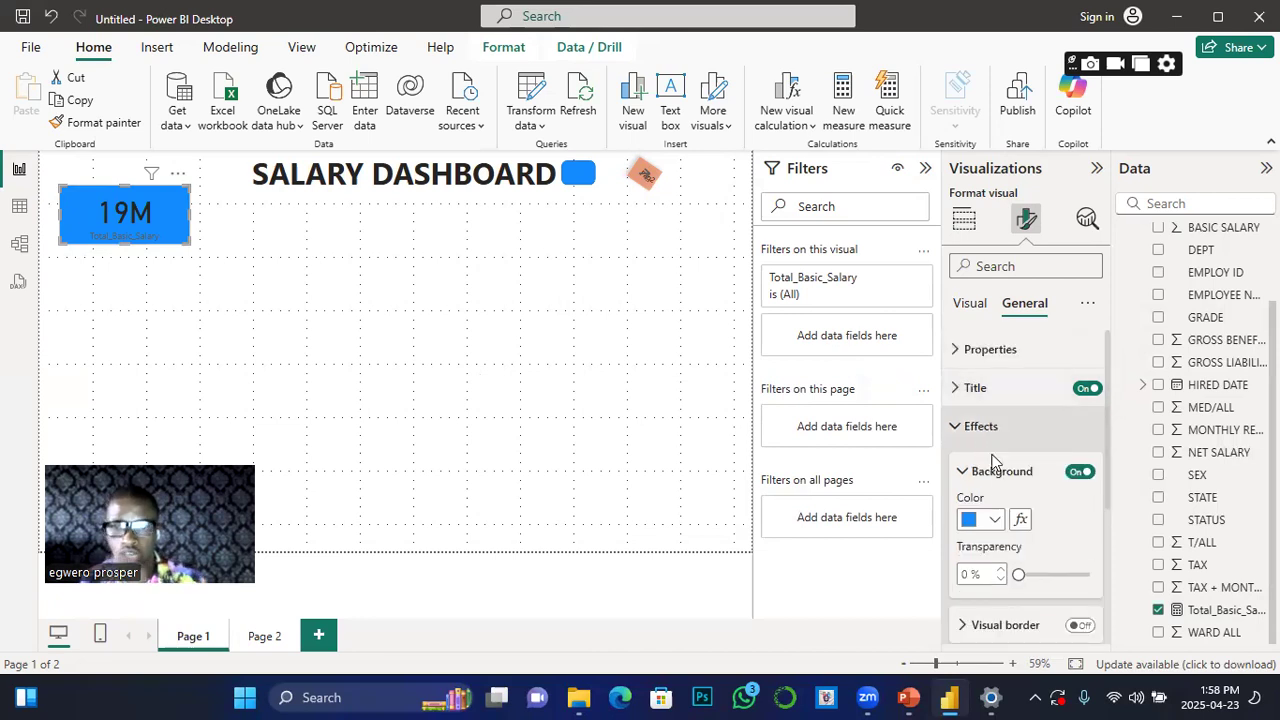
Step: Turn on the shadow effect of the Total_Basic_Salary card and set its color to blue
scroll(1020, 545, "down", 1)
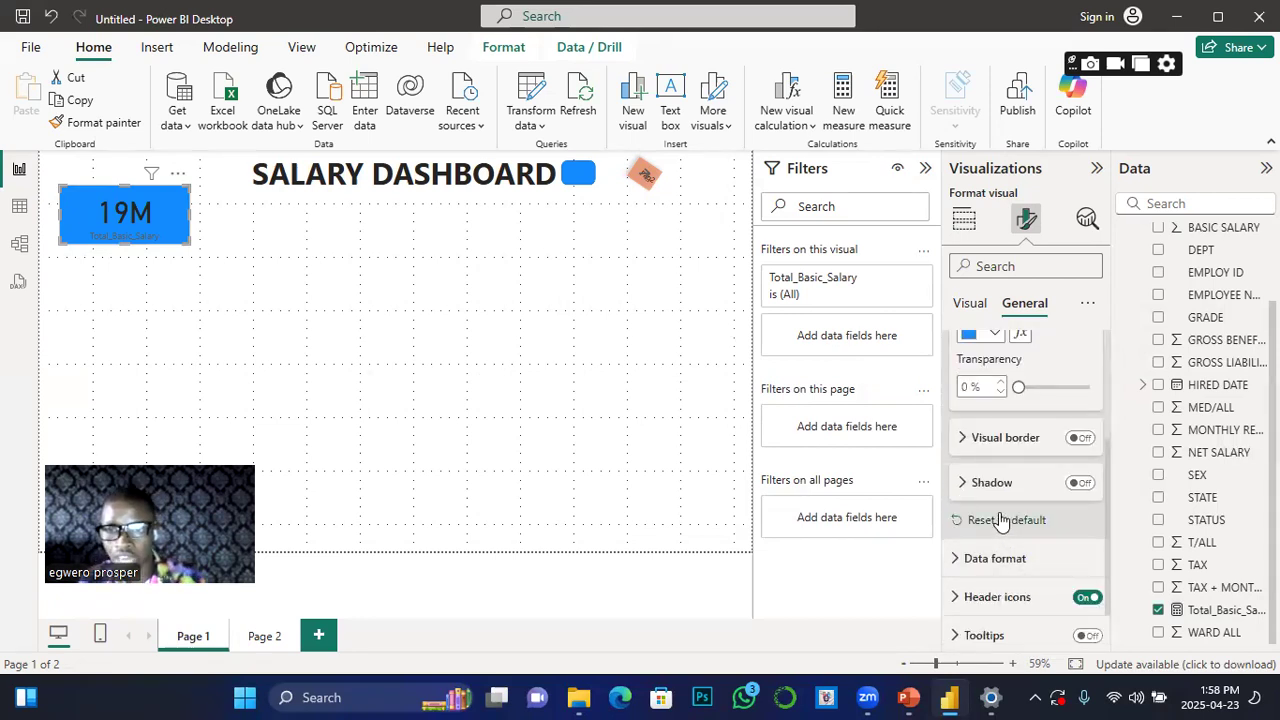
left_click(1079, 484)
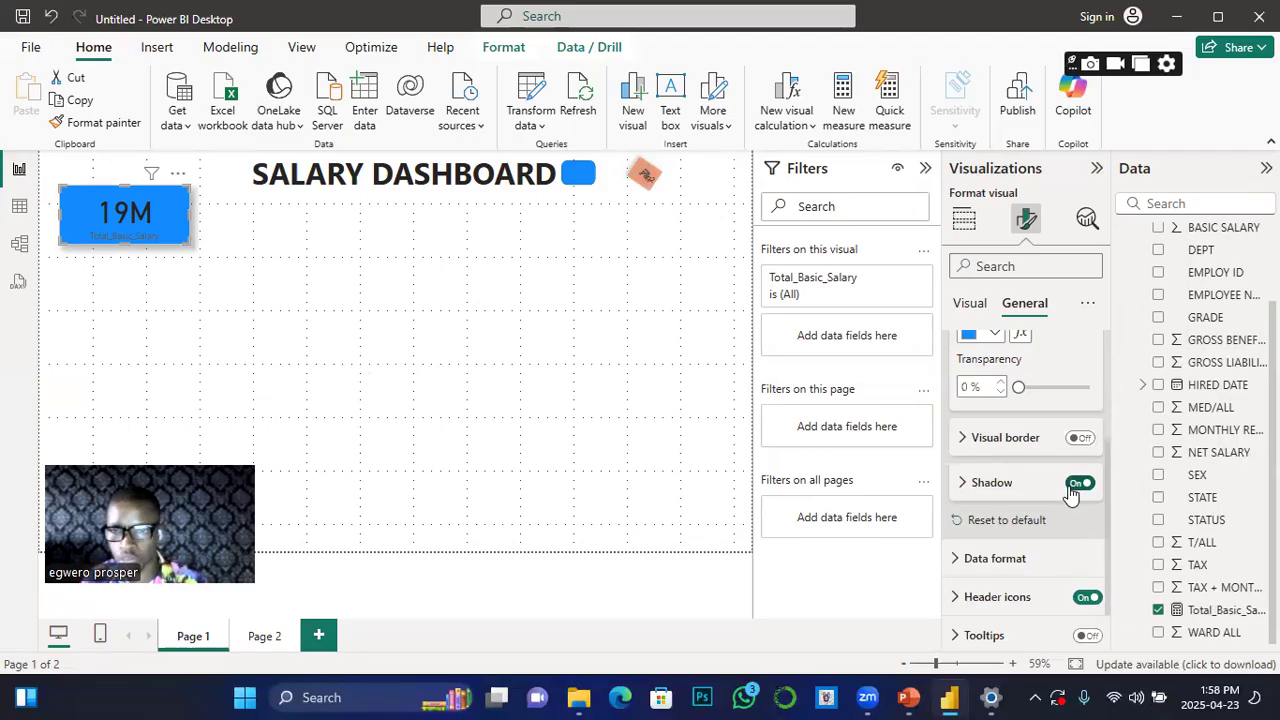
left_click(965, 487)
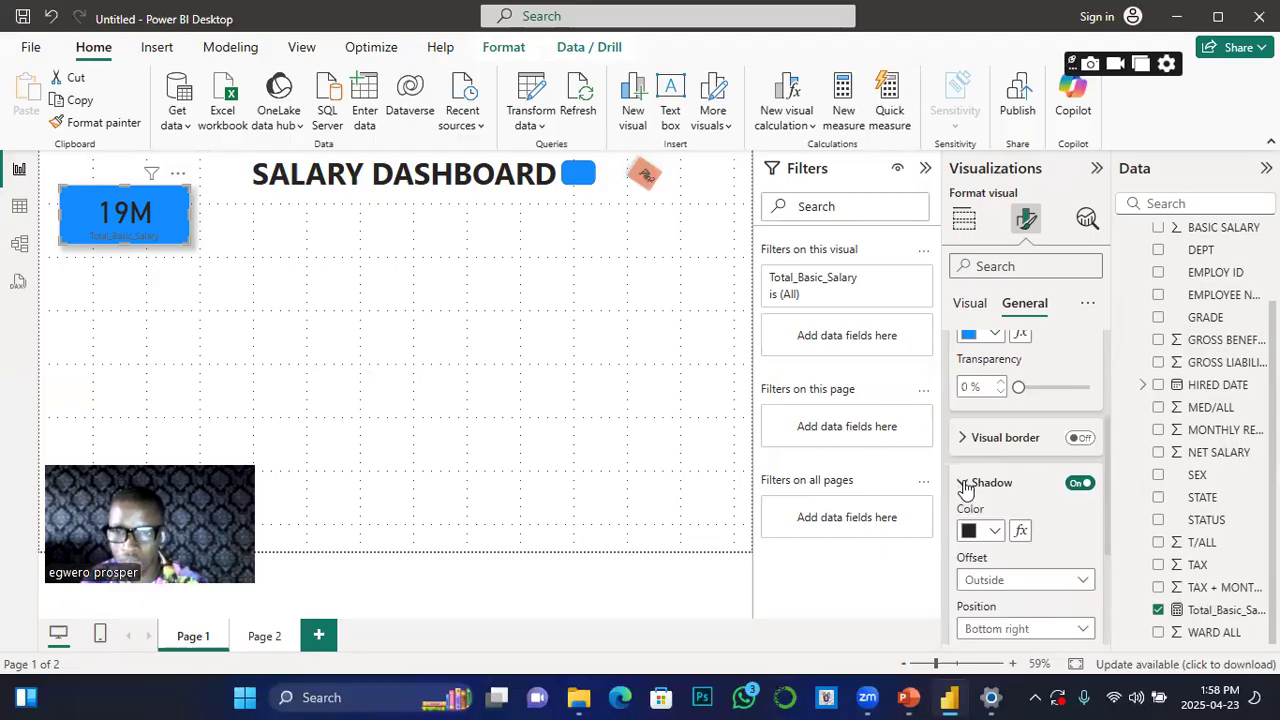
left_click(994, 530)
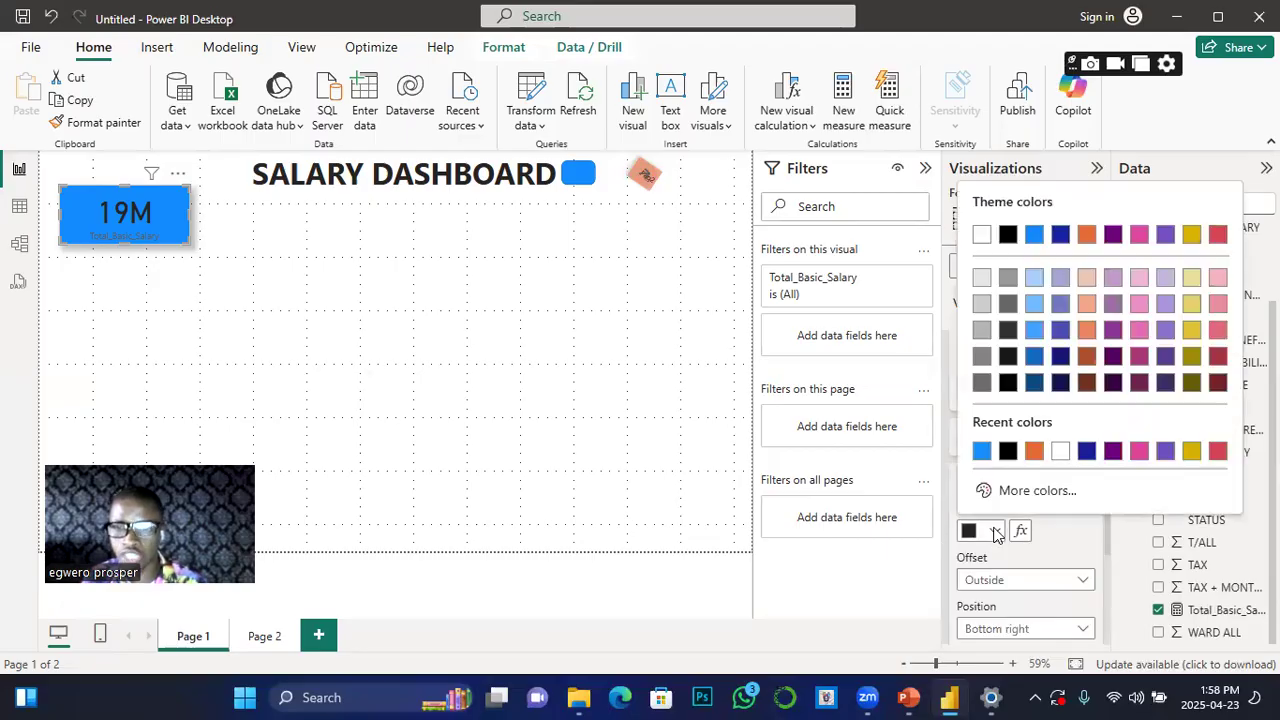
left_click(1008, 451)
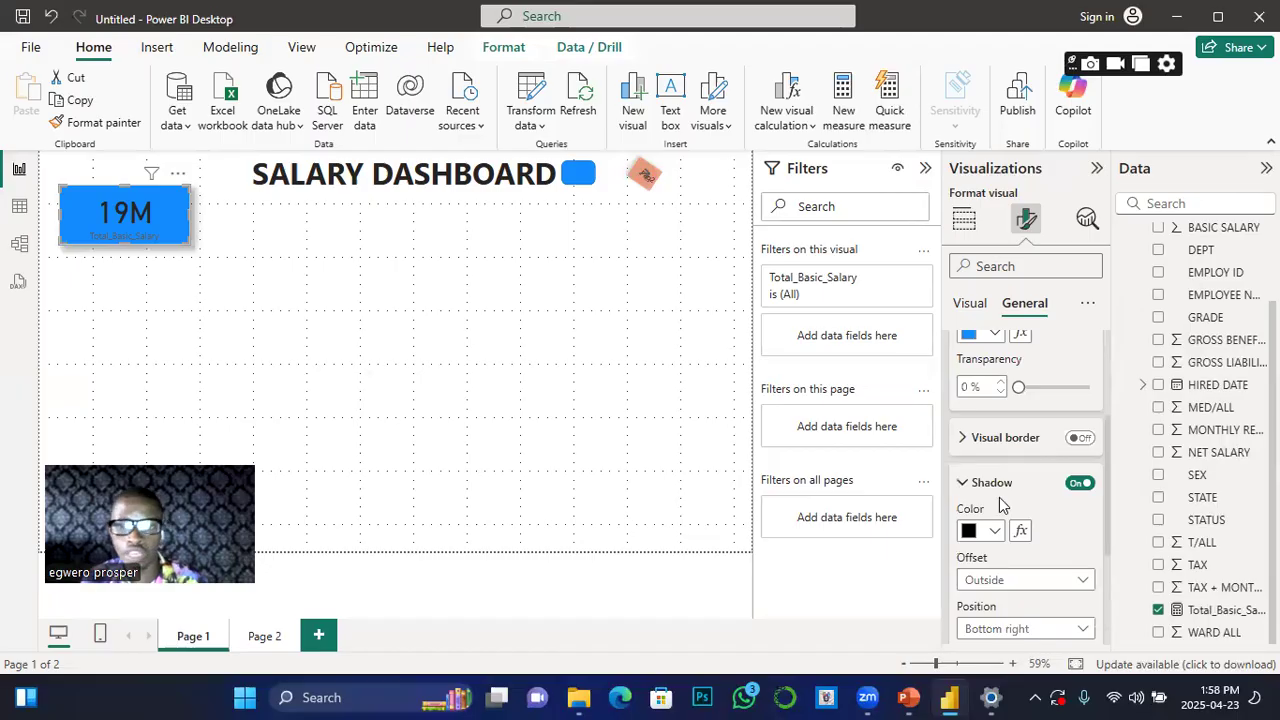
left_click(994, 531)
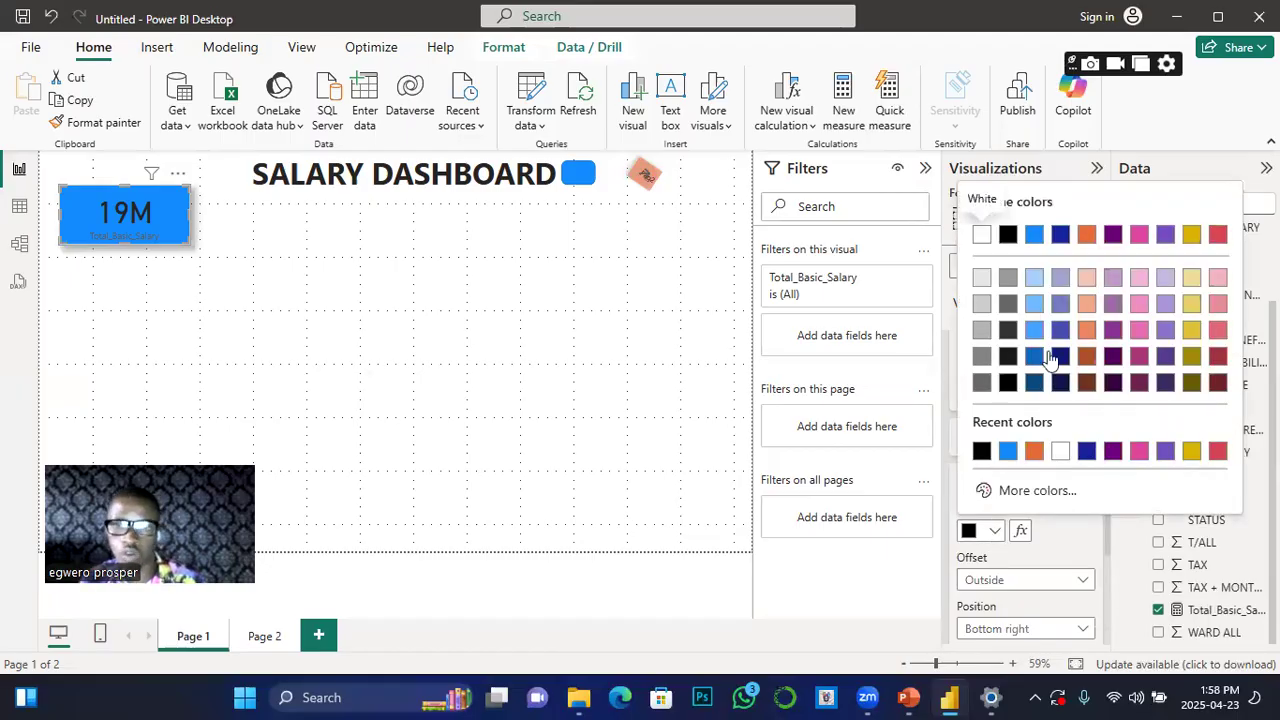
left_click(1032, 236)
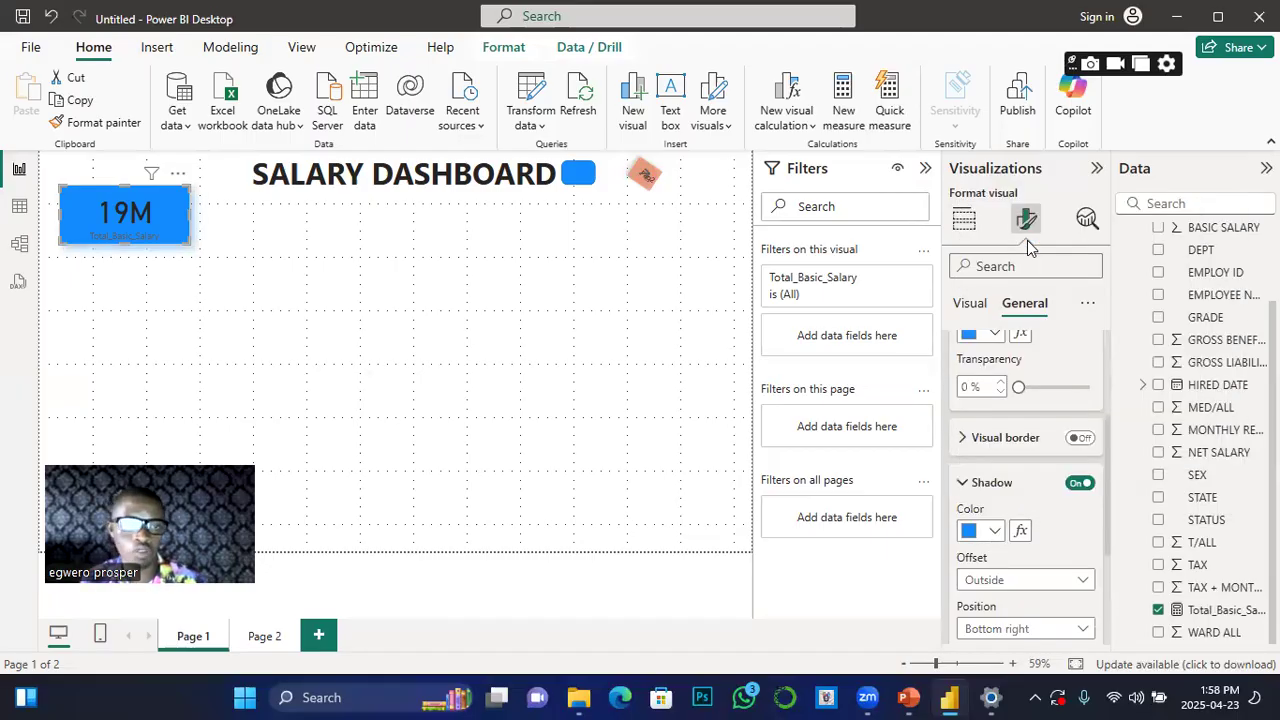
Step: Set the offset of the card's shadow to Inside
left_click(1083, 586)
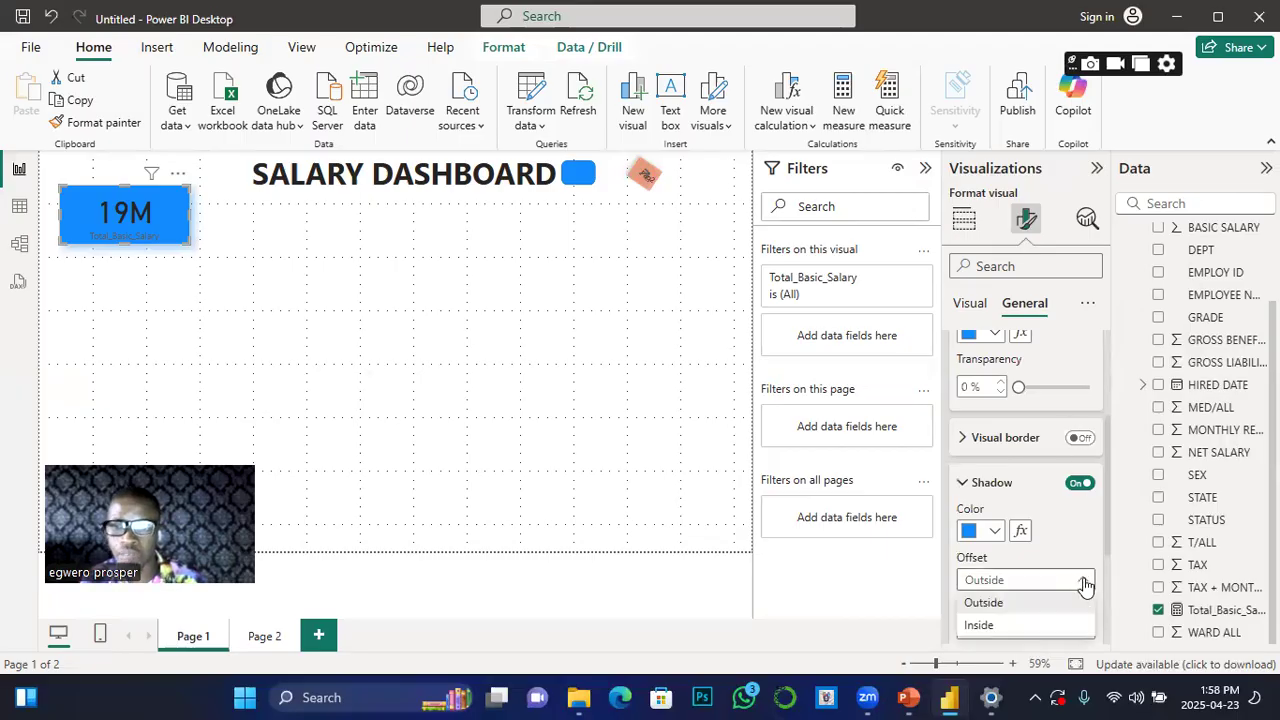
left_click(1020, 637)
left_click(1032, 583)
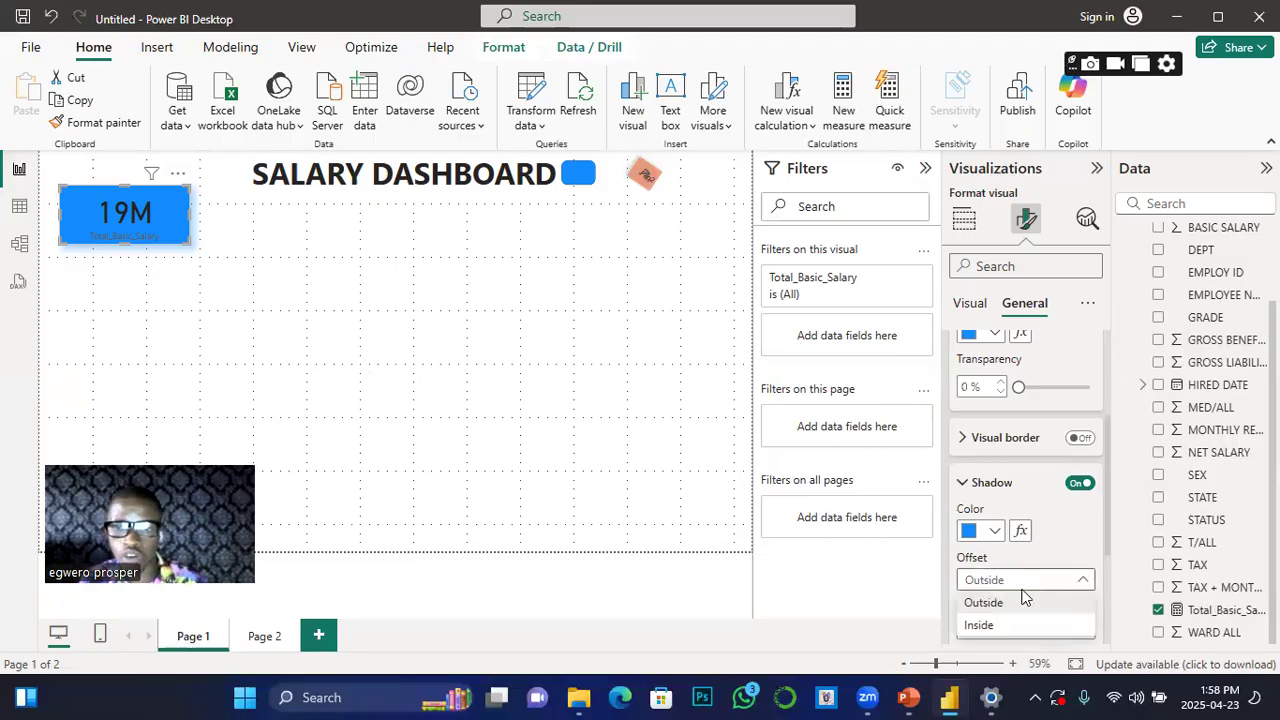
left_click(1023, 598)
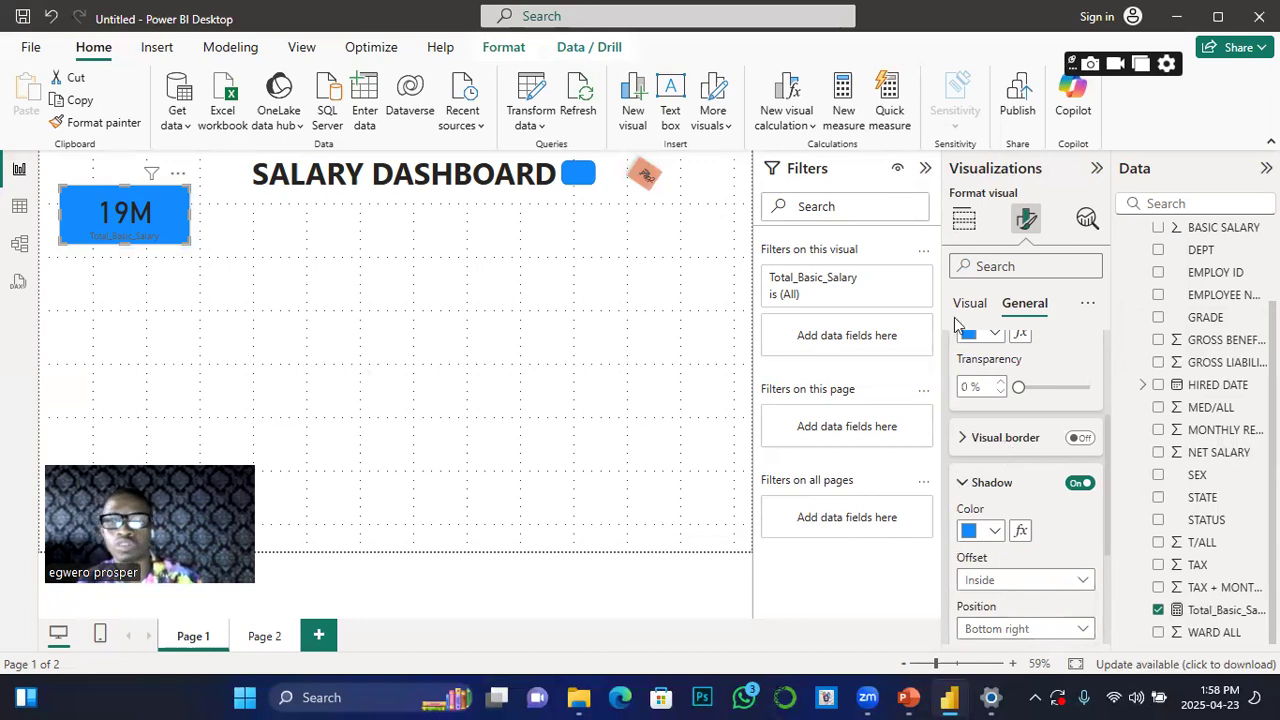
scroll(1036, 395, "up", 3)
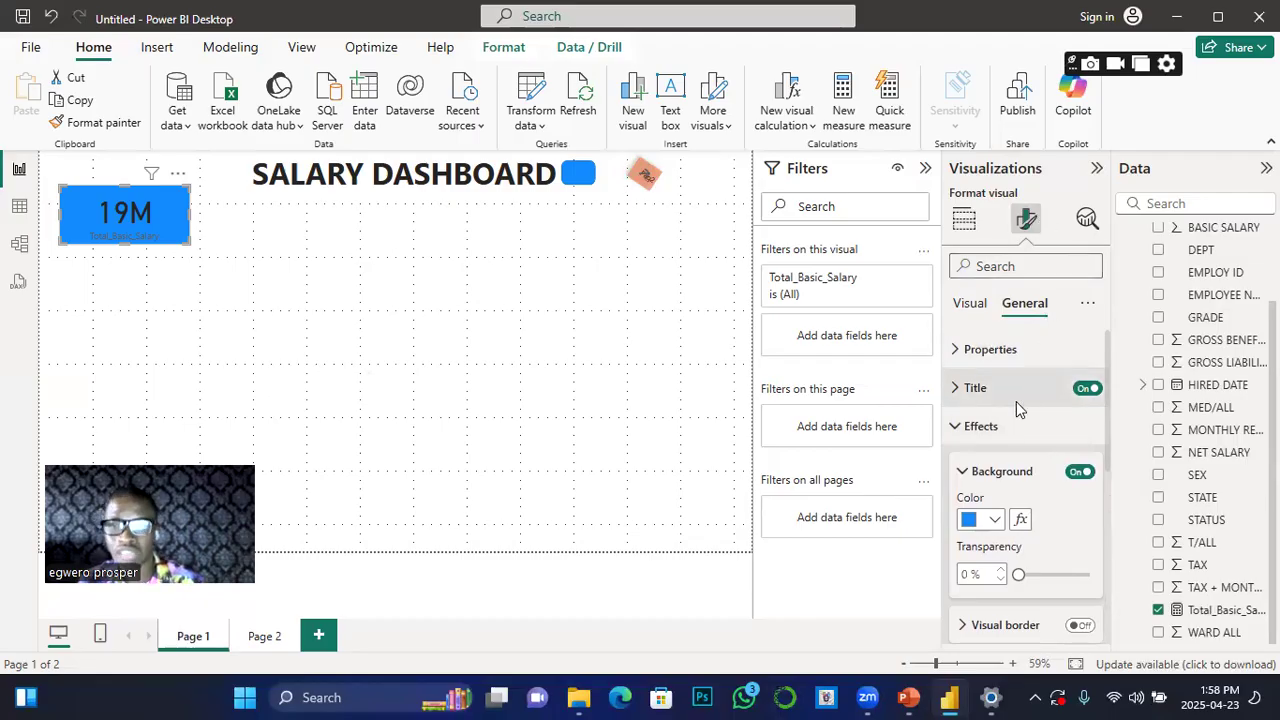
scroll(1020, 470, "down", 3)
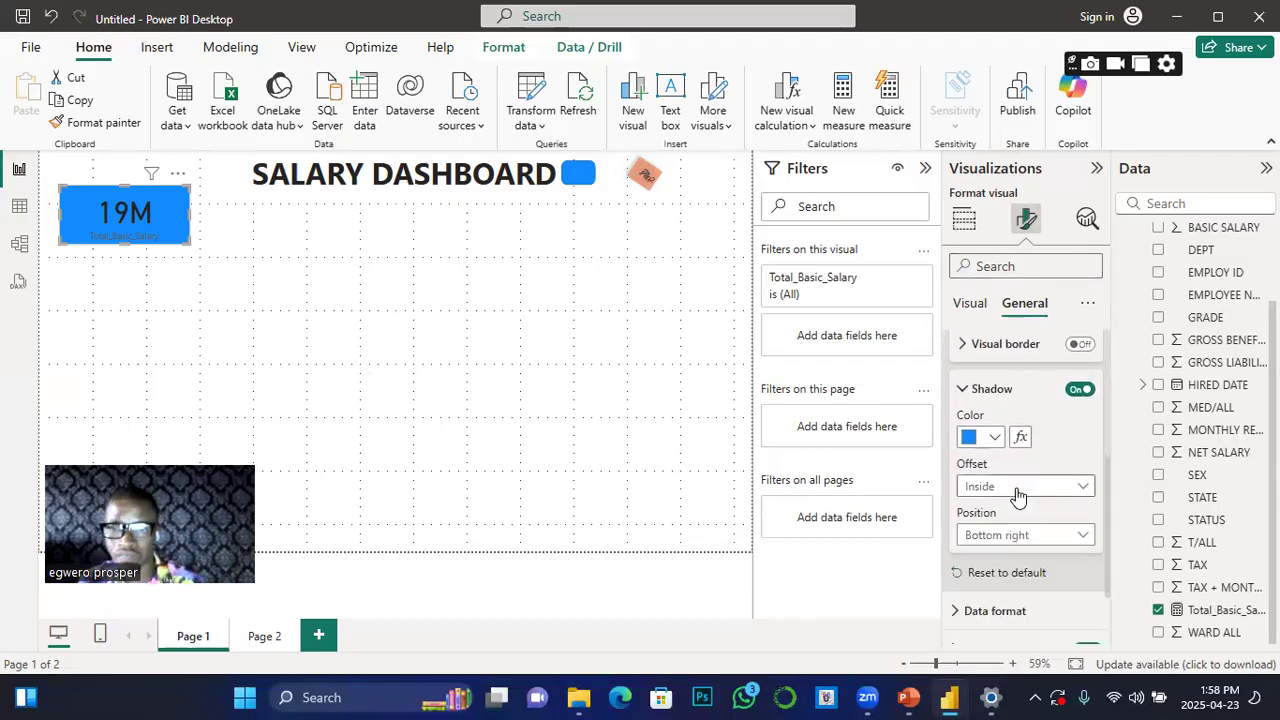
left_click(1016, 600)
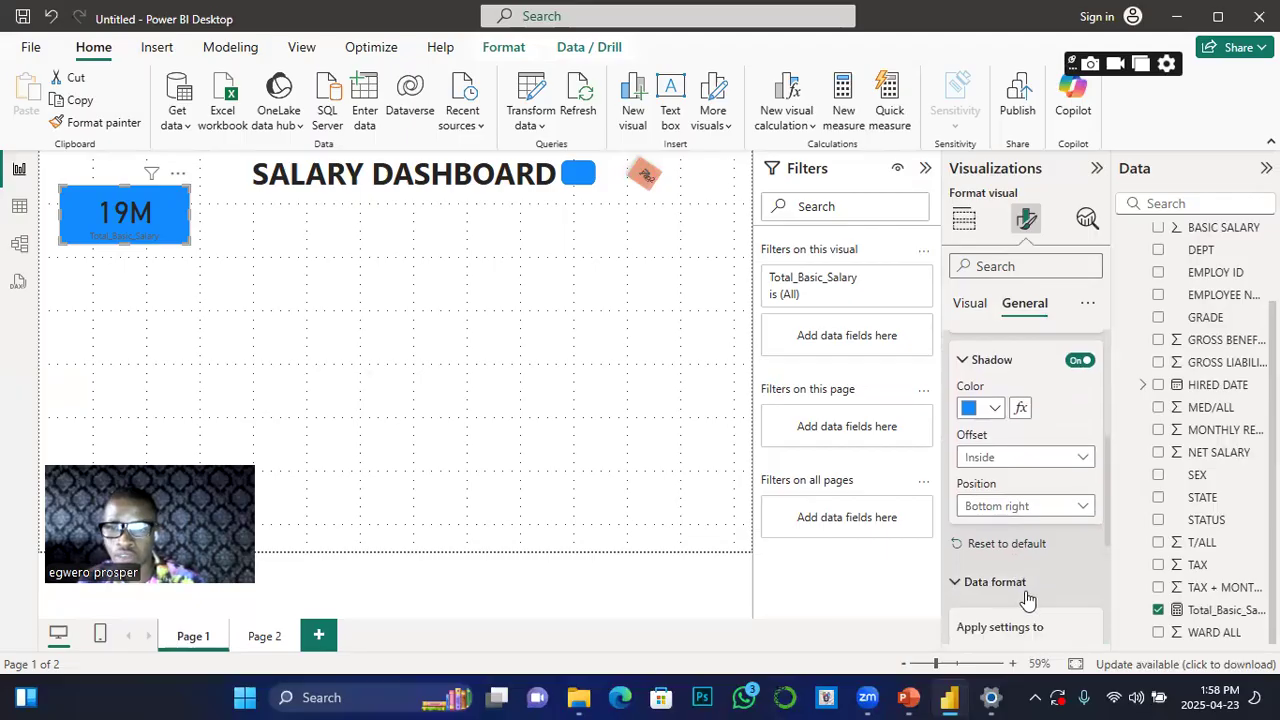
scroll(1020, 600, "down", 2)
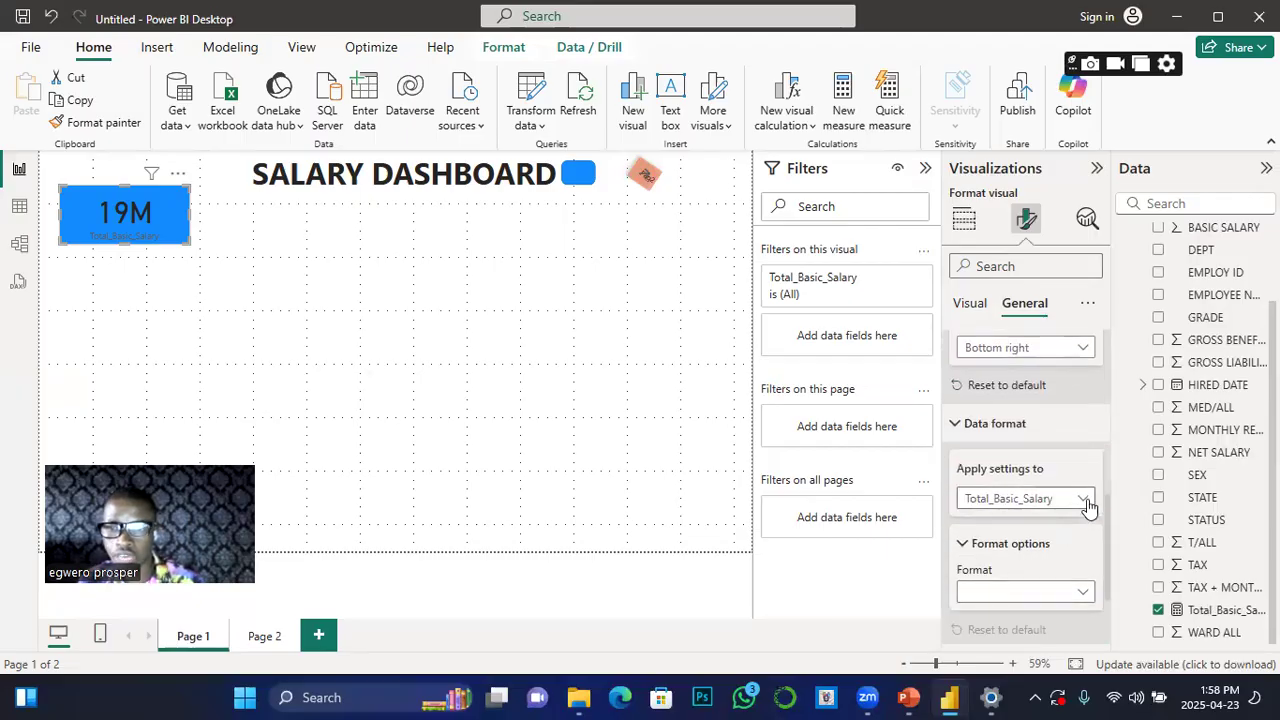
left_click(1085, 596)
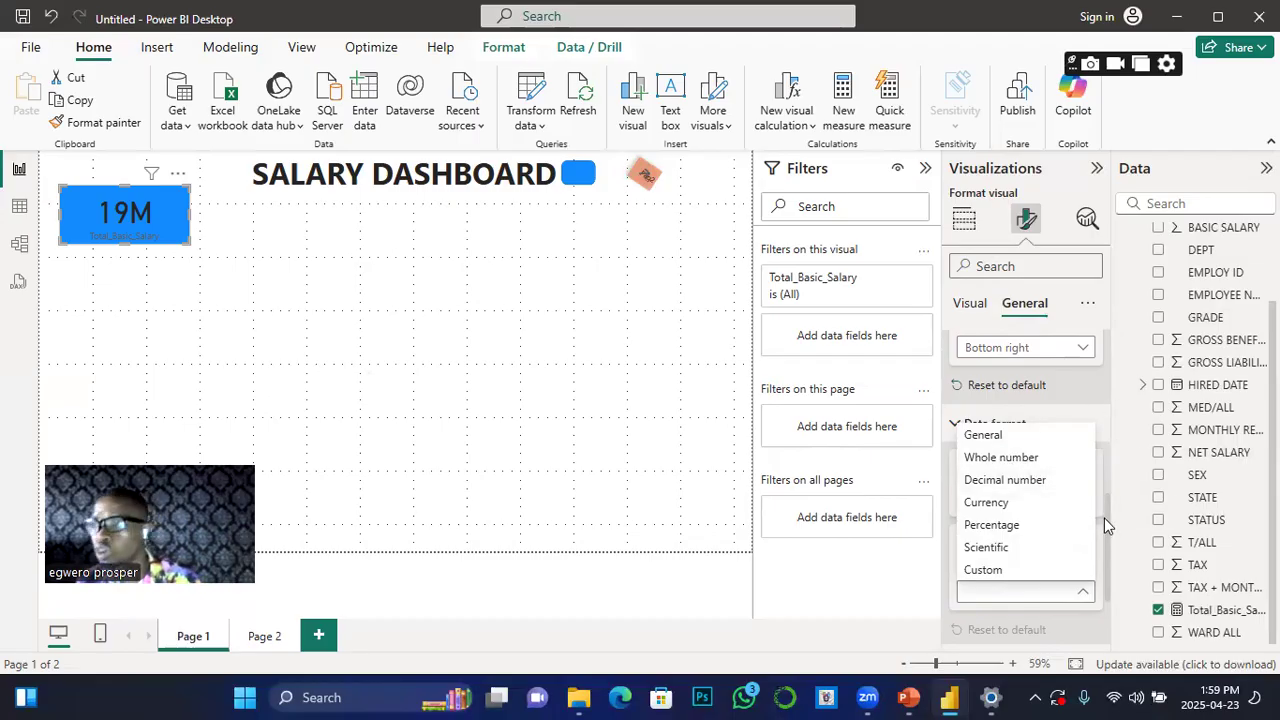
left_click(1115, 493)
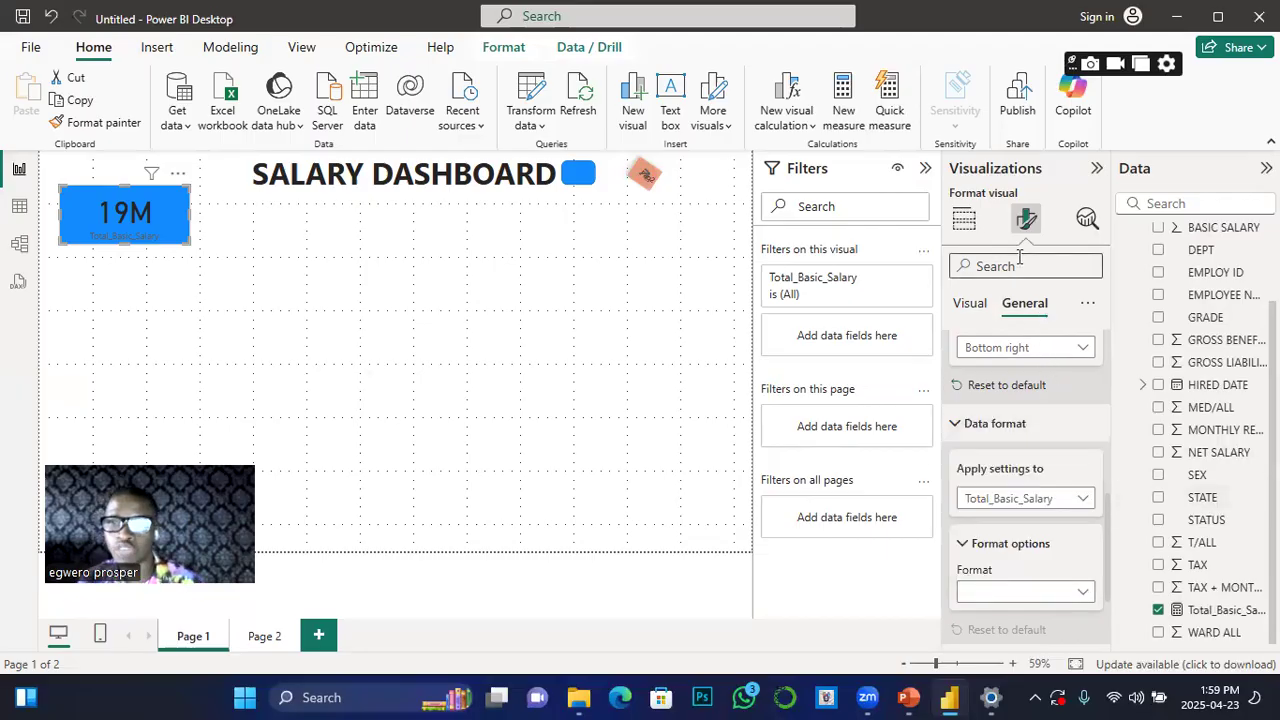
Step: Format the card's callout value as bold Arial Black, size 41, in white
left_click(984, 308)
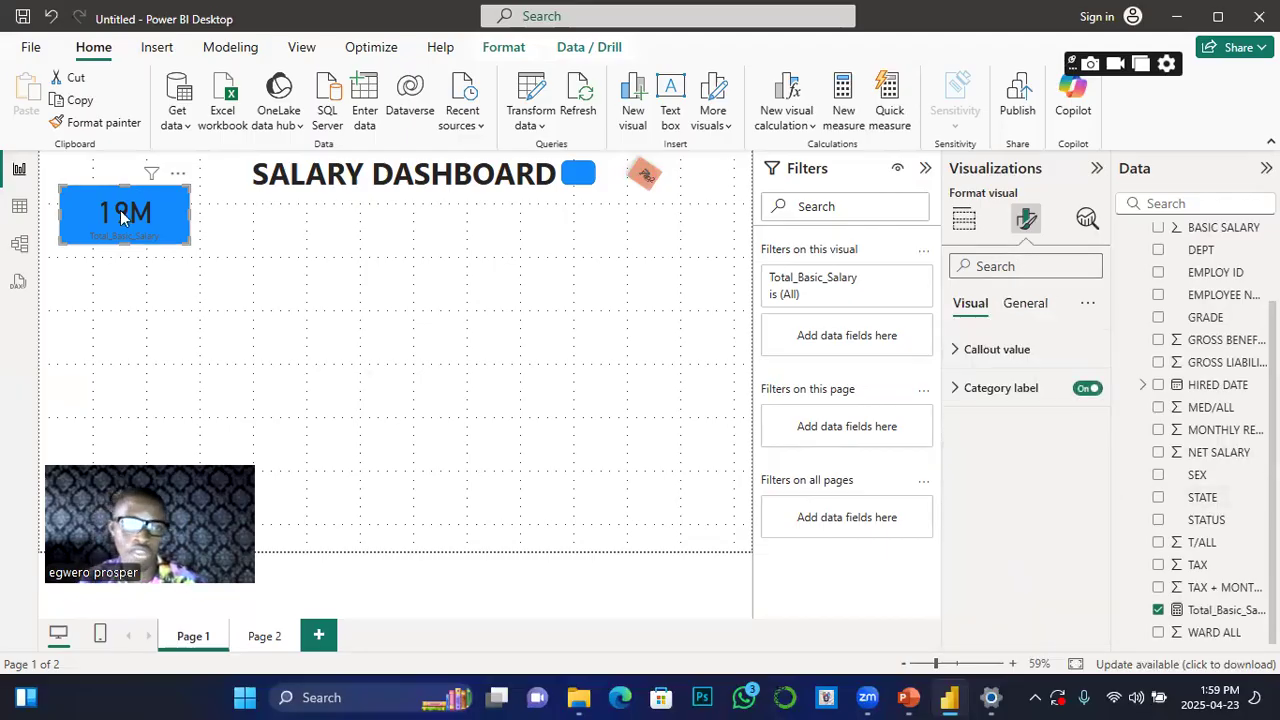
left_click(955, 351)
left_click(970, 441)
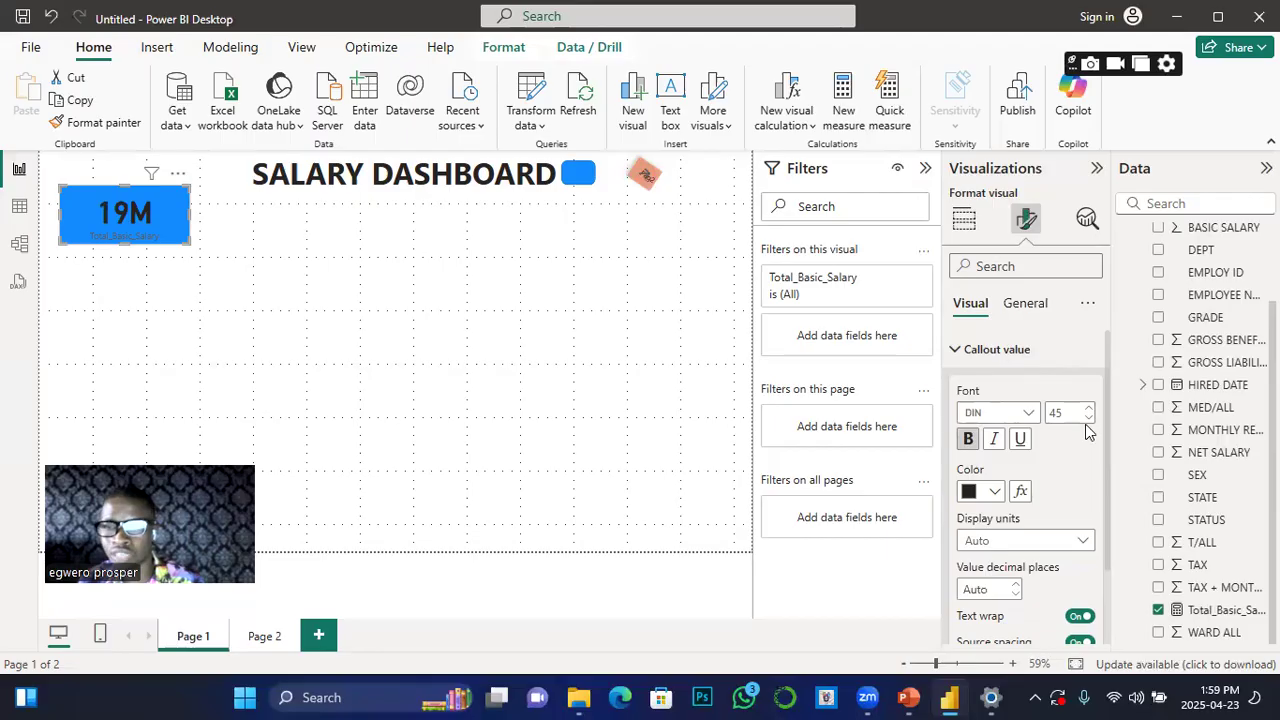
left_click(1035, 414)
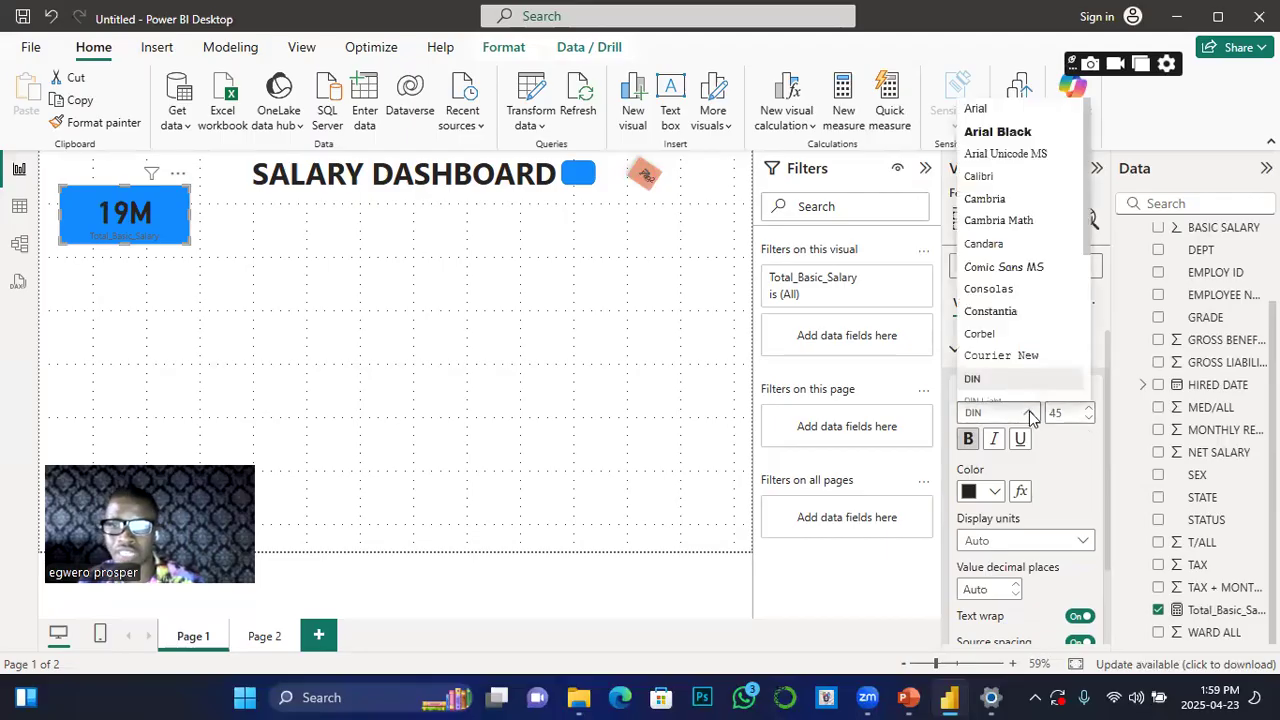
left_click(1002, 133)
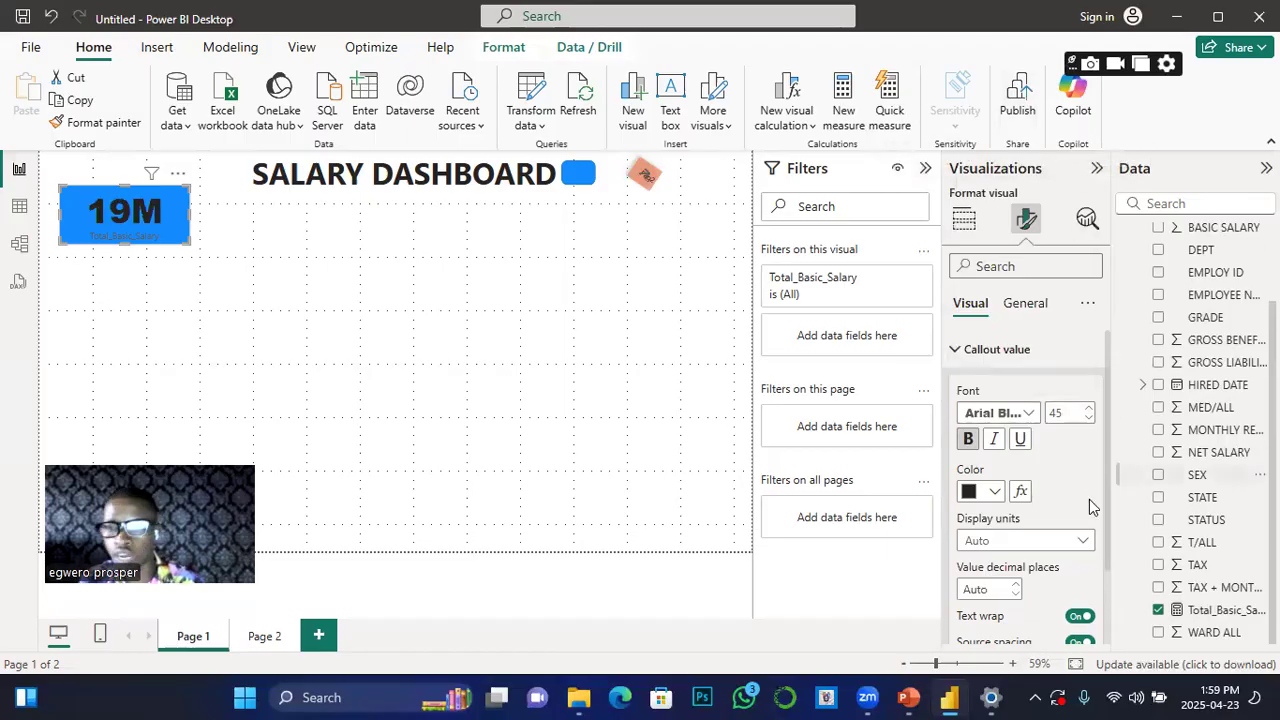
left_click(1089, 418)
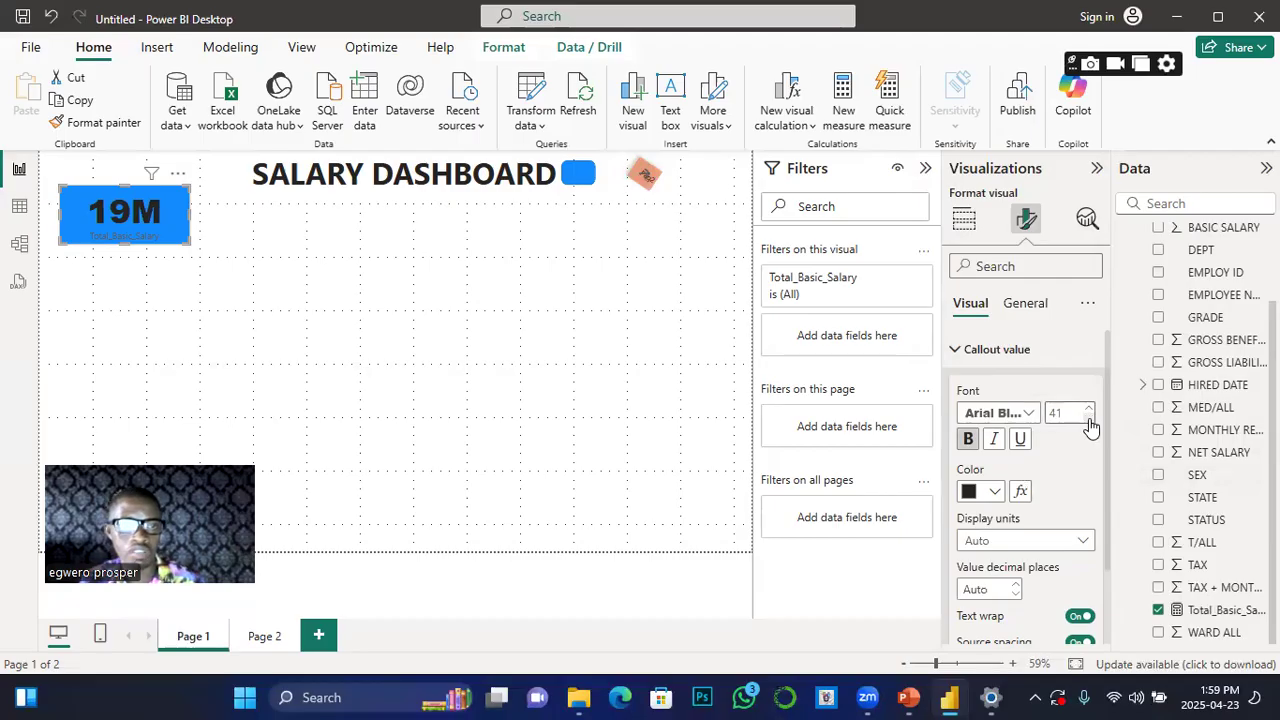
left_click(992, 497)
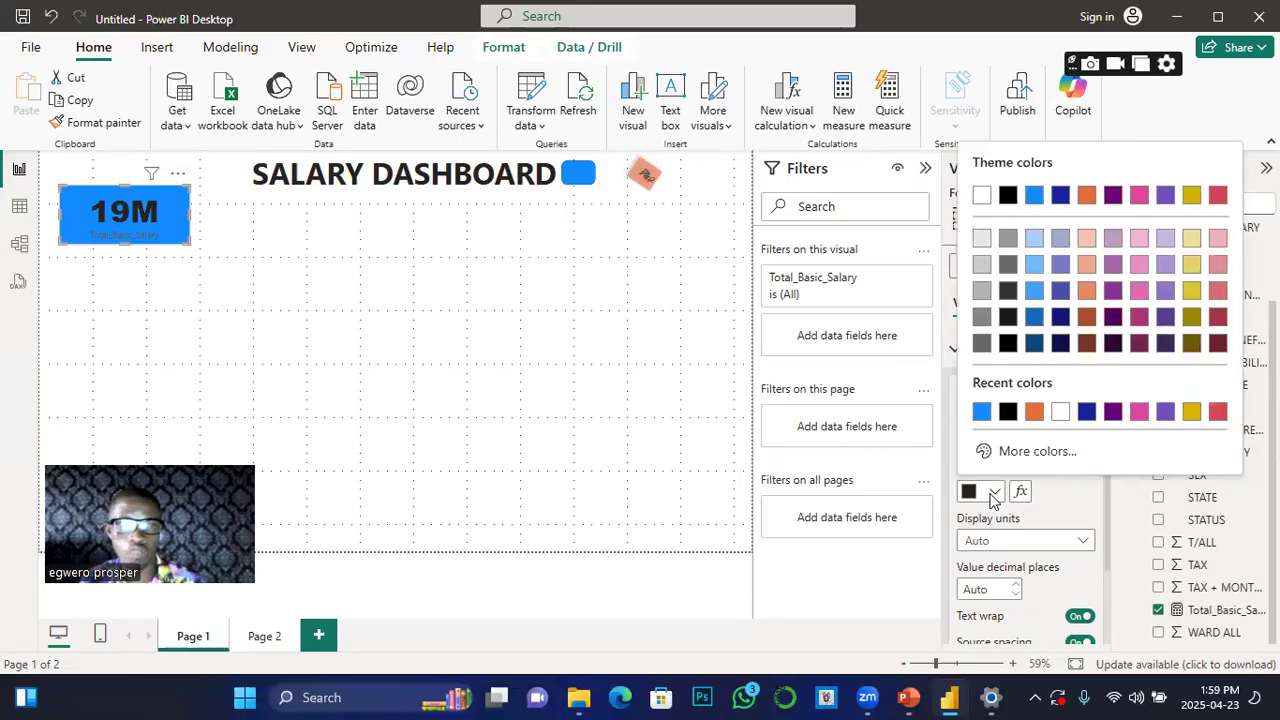
left_click(984, 196)
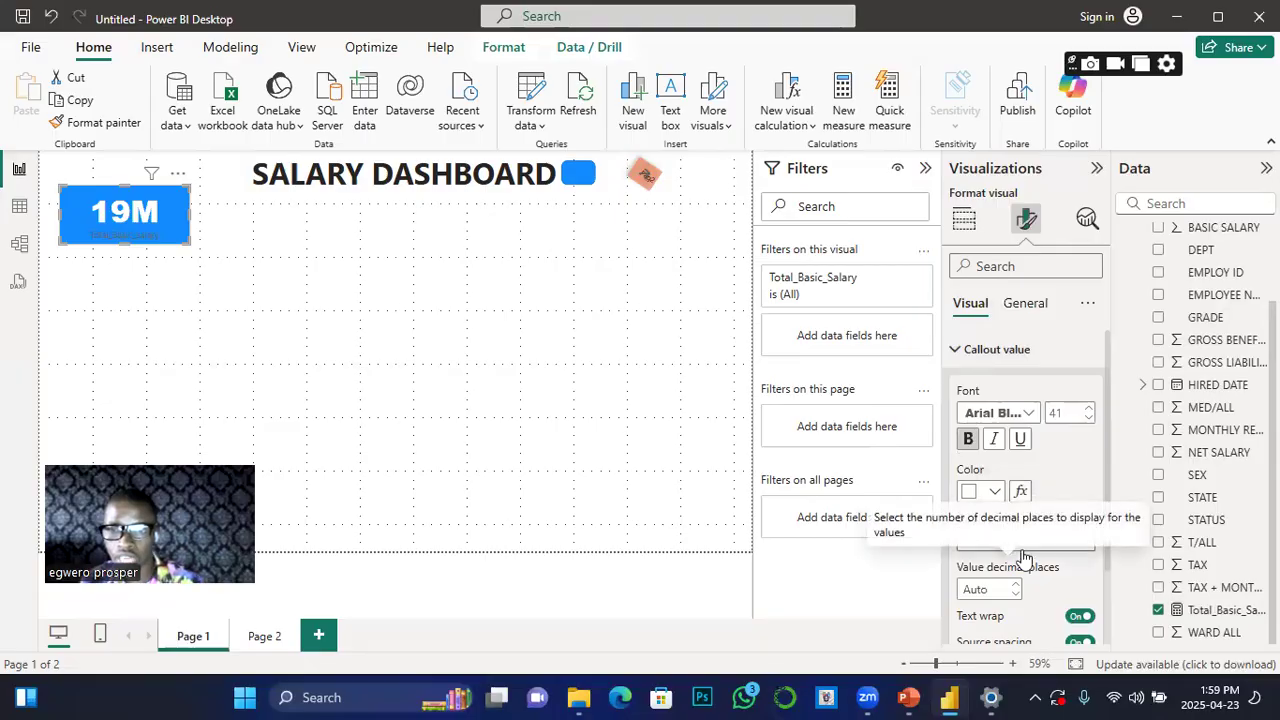
Step: Try Thousands and Billions as the callout value's display units, and set them to Millions
left_click(1082, 541)
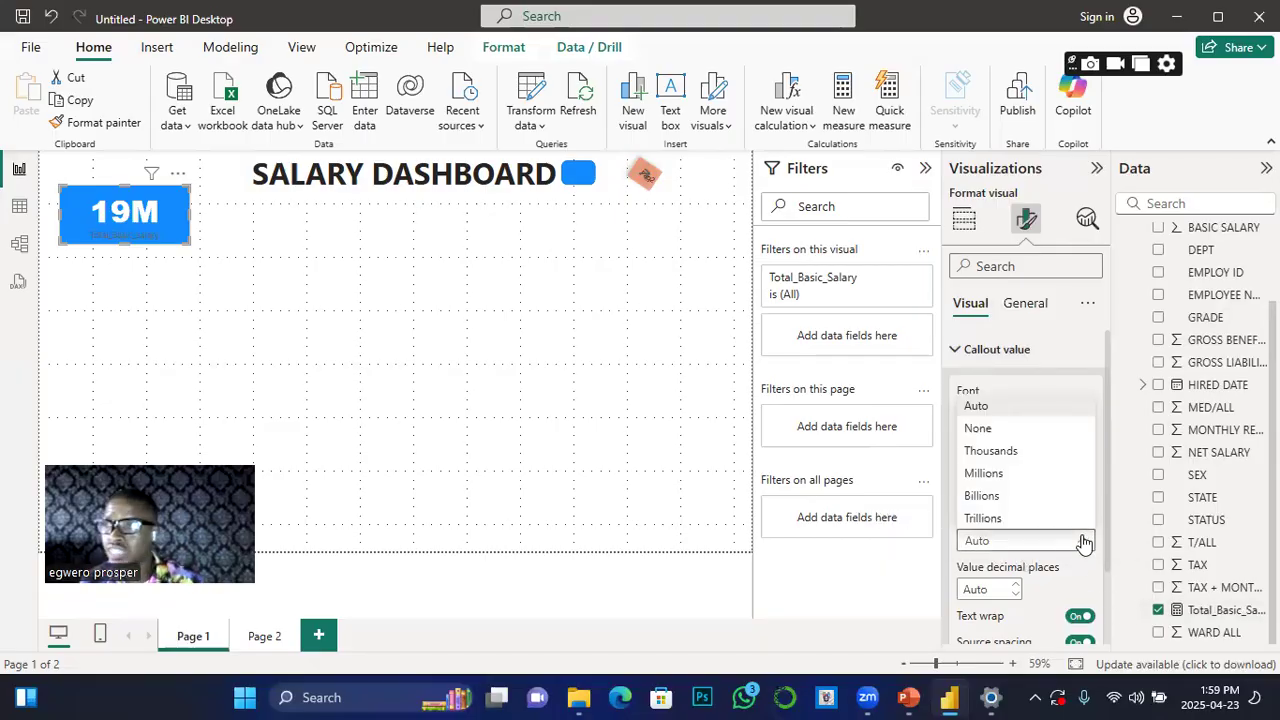
left_click(1006, 452)
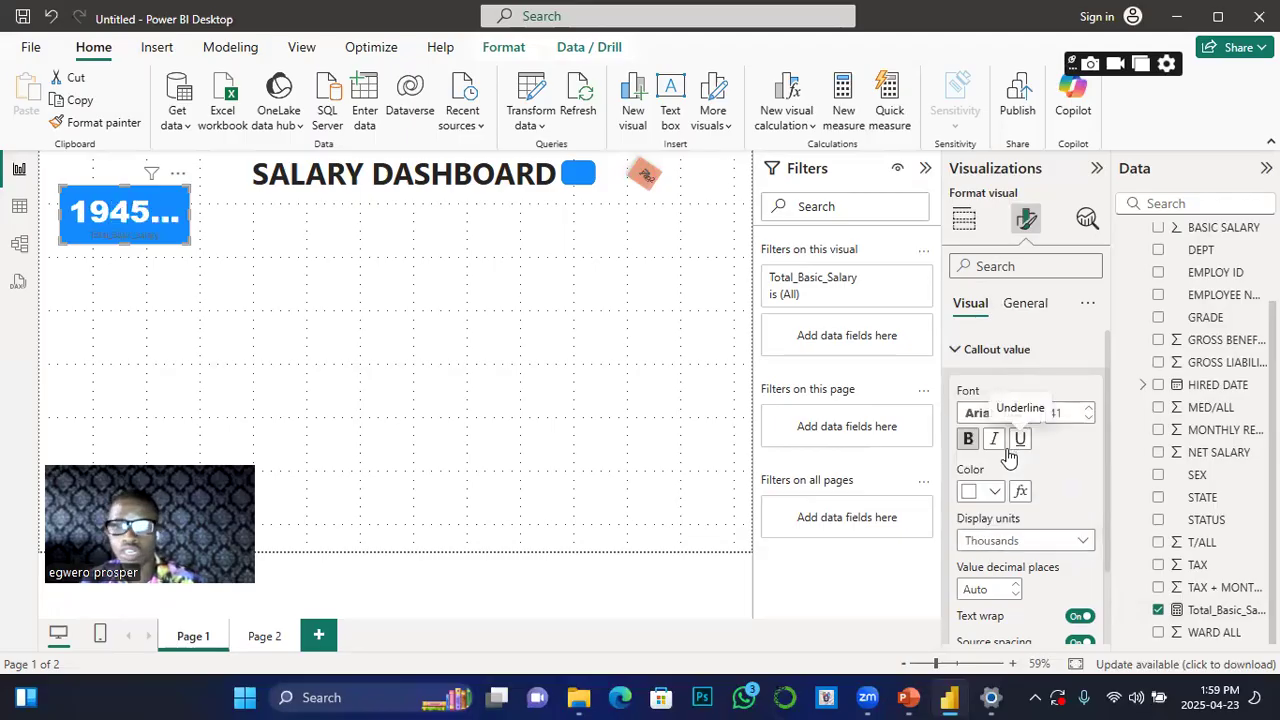
left_click(1080, 542)
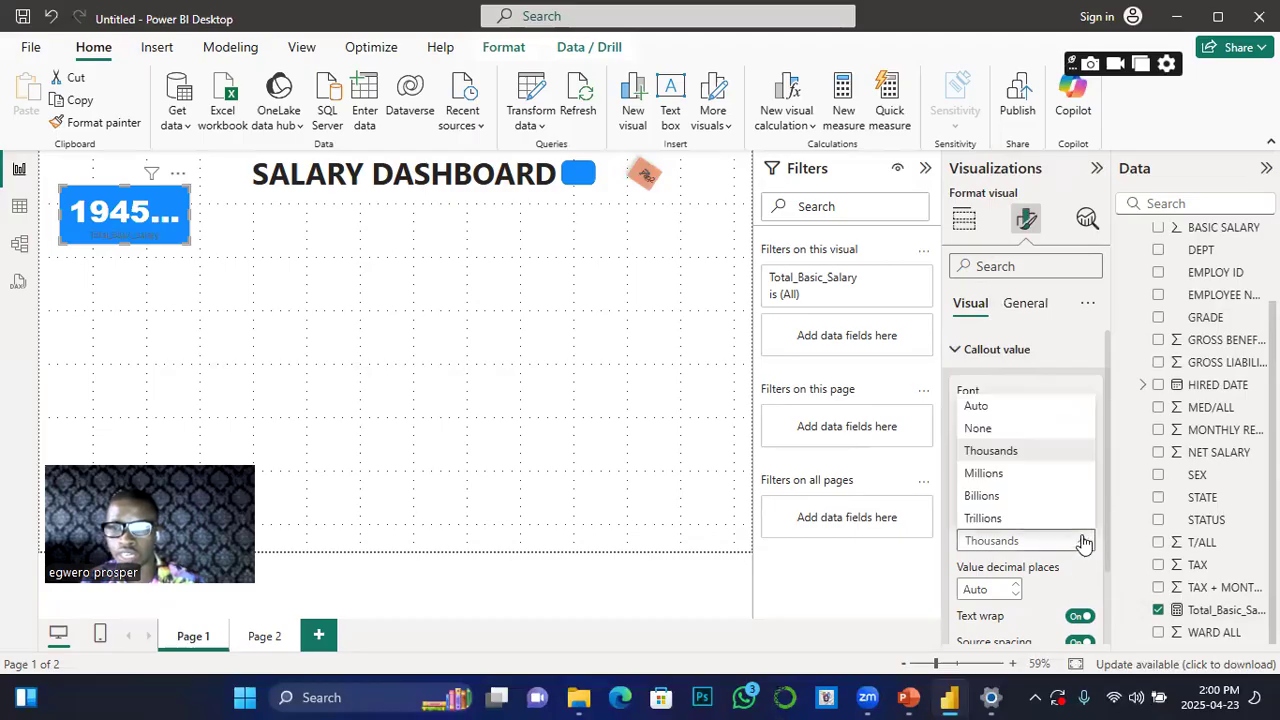
left_click(994, 500)
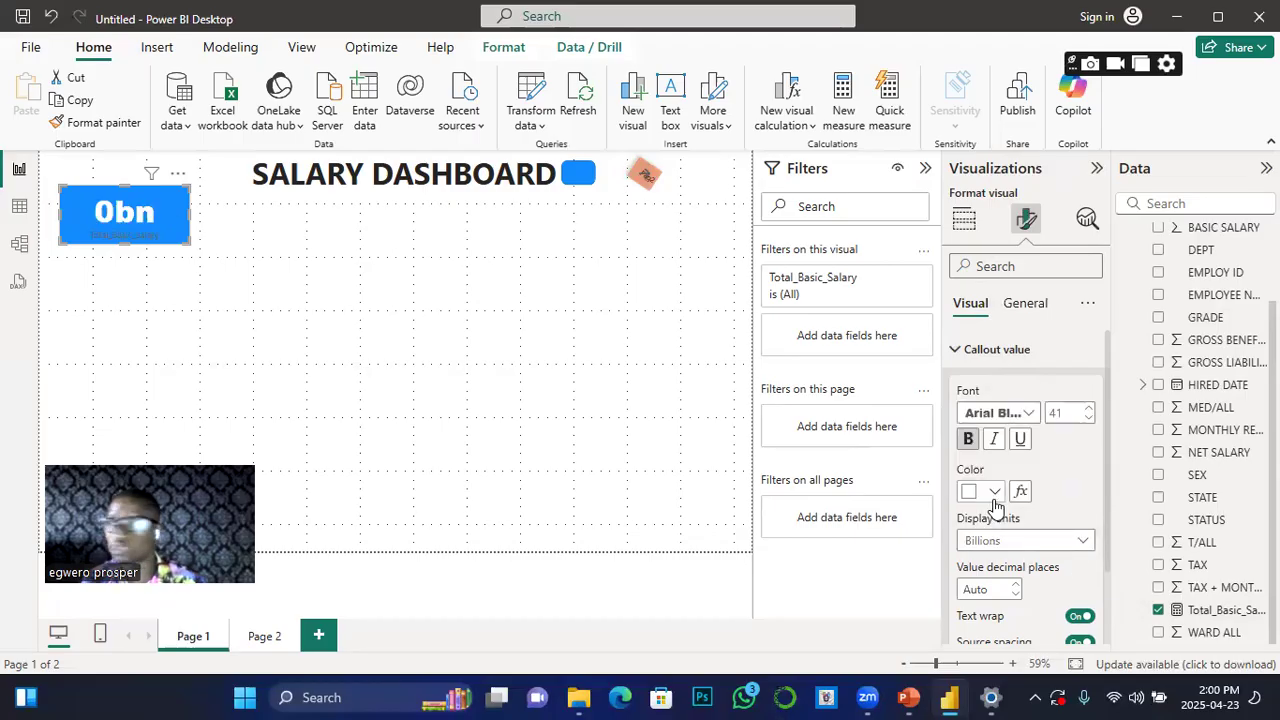
left_click(1080, 543)
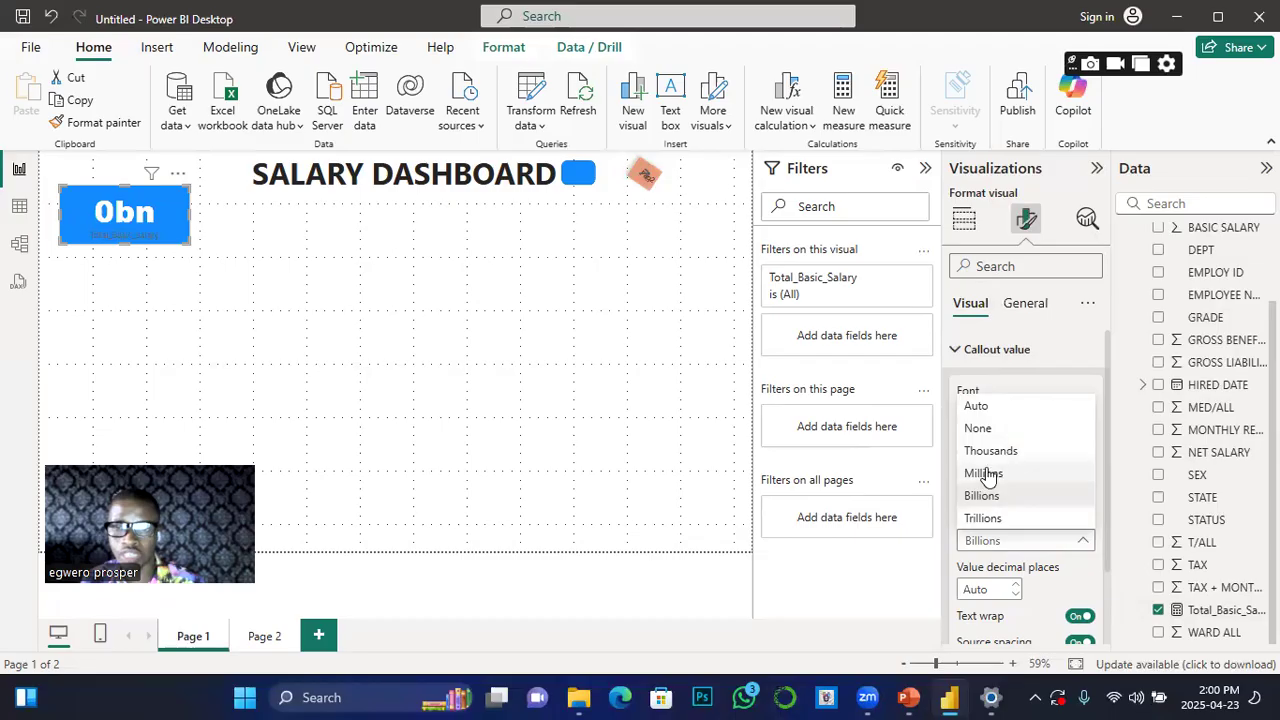
left_click(994, 474)
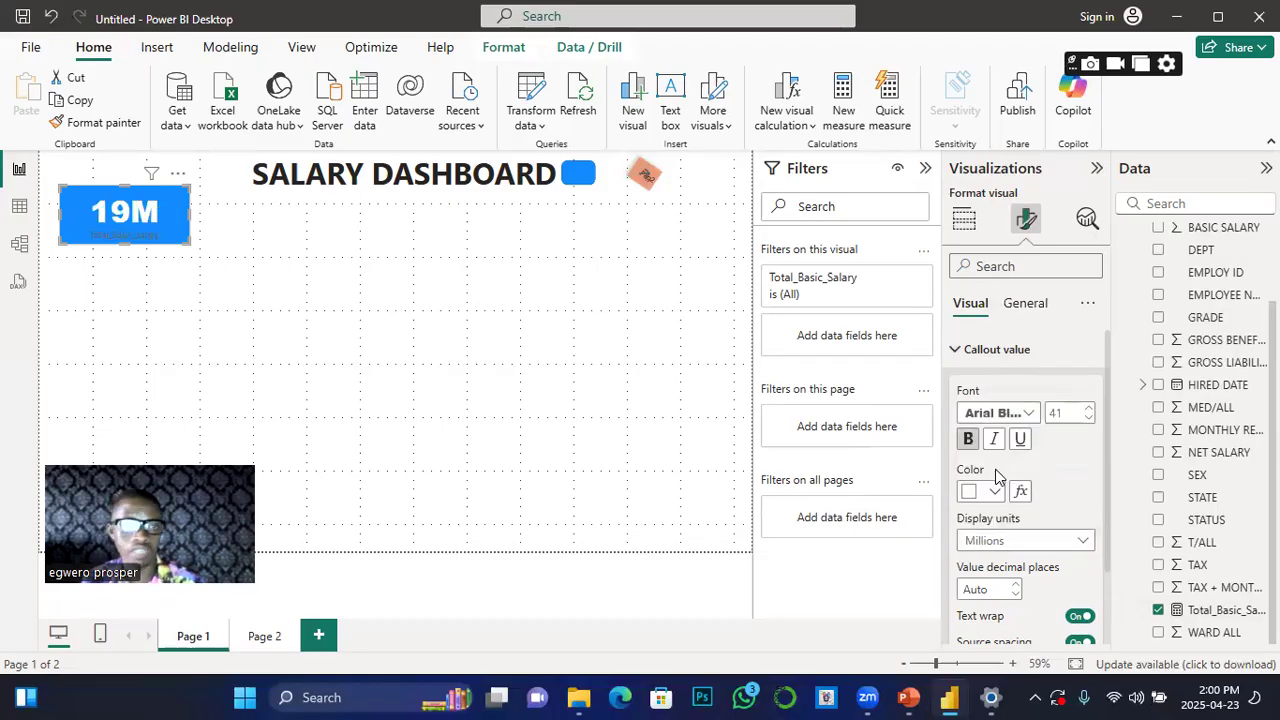
Step: Try one and two decimal places for the callout value, and set its decimal places to 0
left_click(1016, 589)
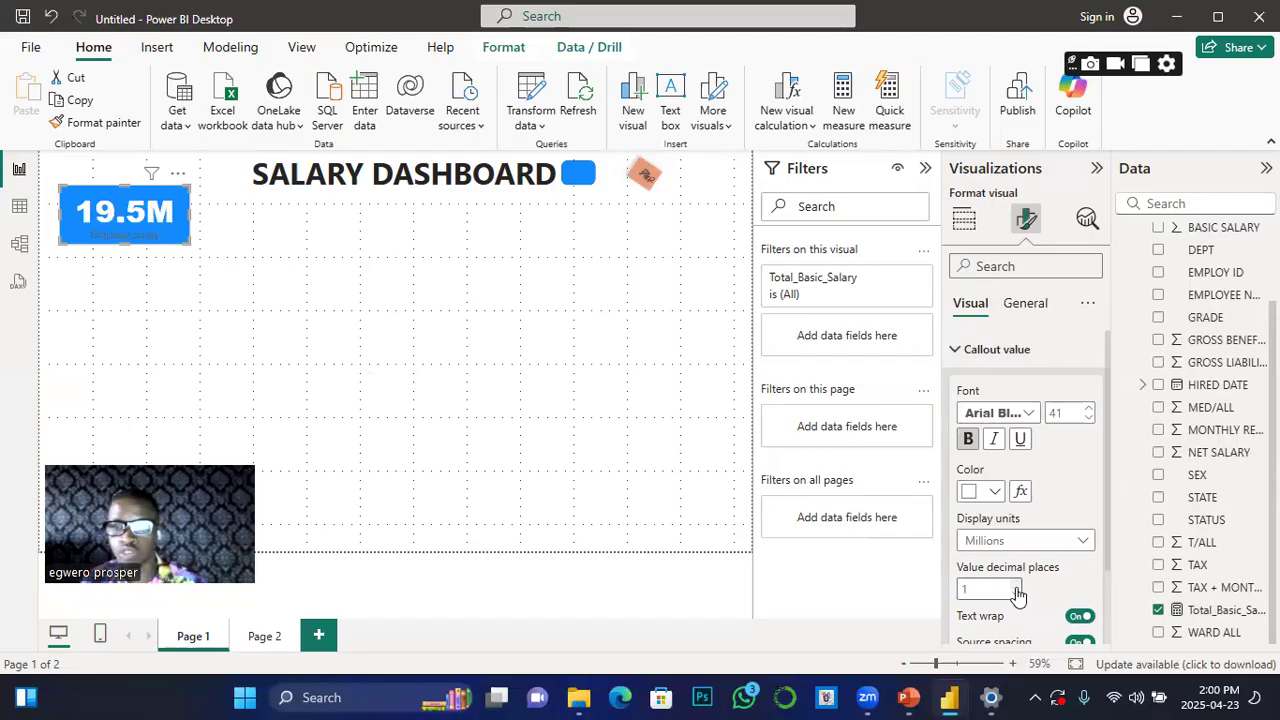
left_click(1016, 589)
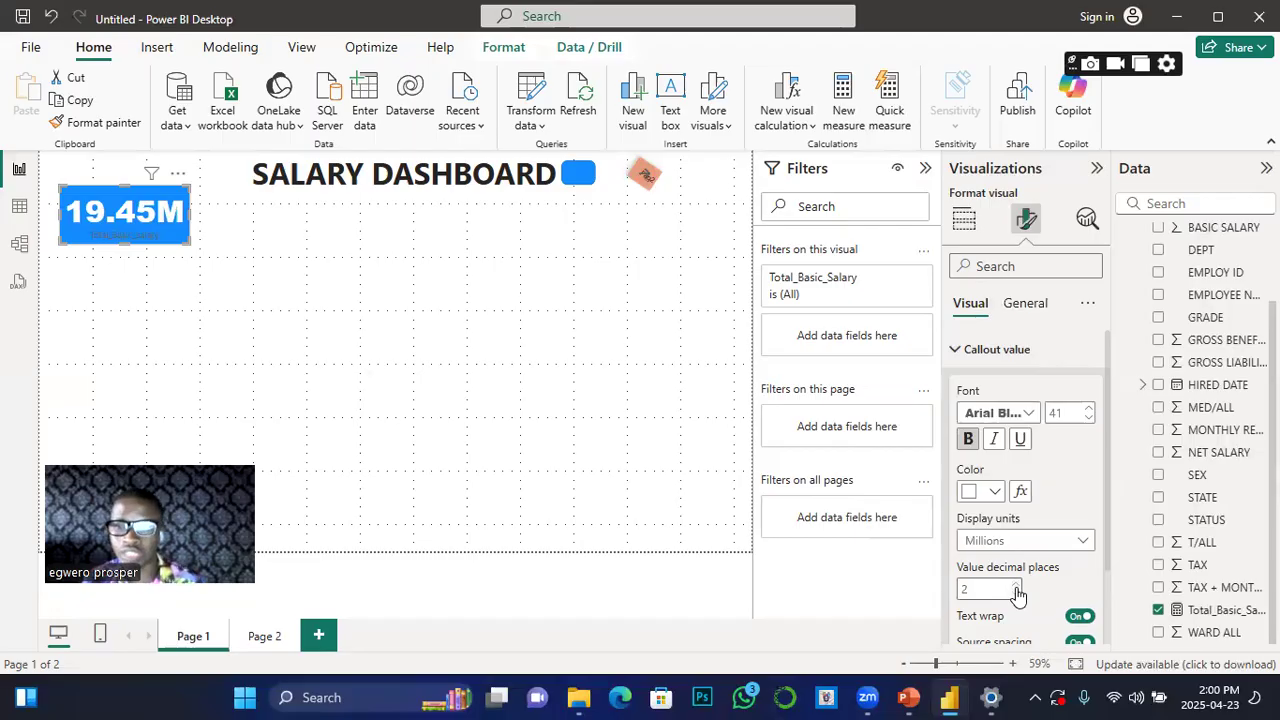
left_click(1017, 593)
left_click(1017, 593)
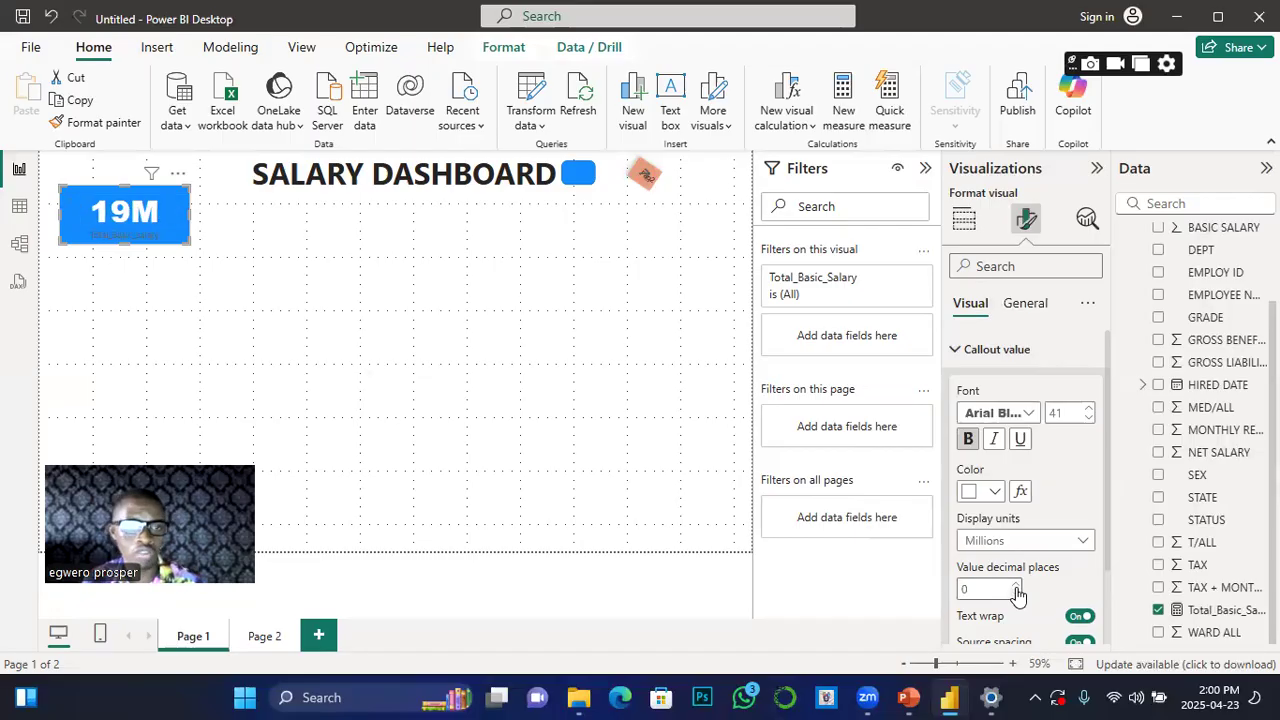
Step: Format the category label of the Total_Basic_Salary card as bold, black, size 18
scroll(1100, 595, "down", 2)
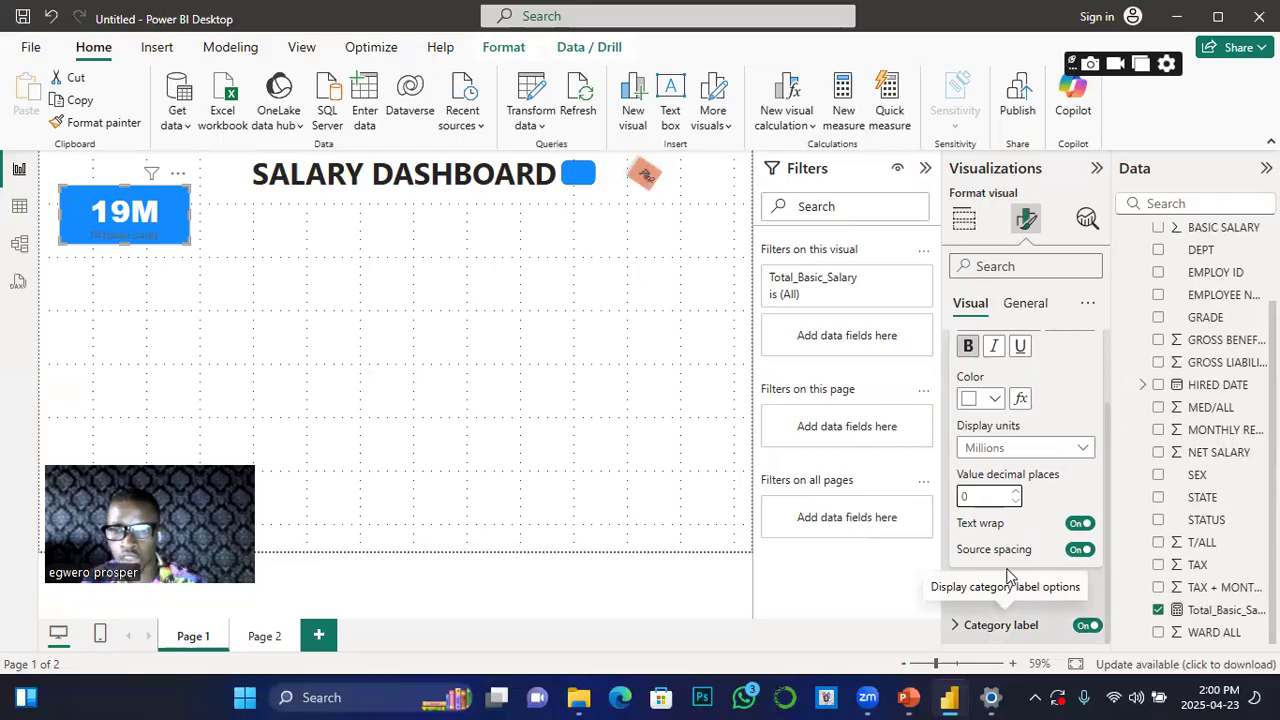
left_click(1028, 618)
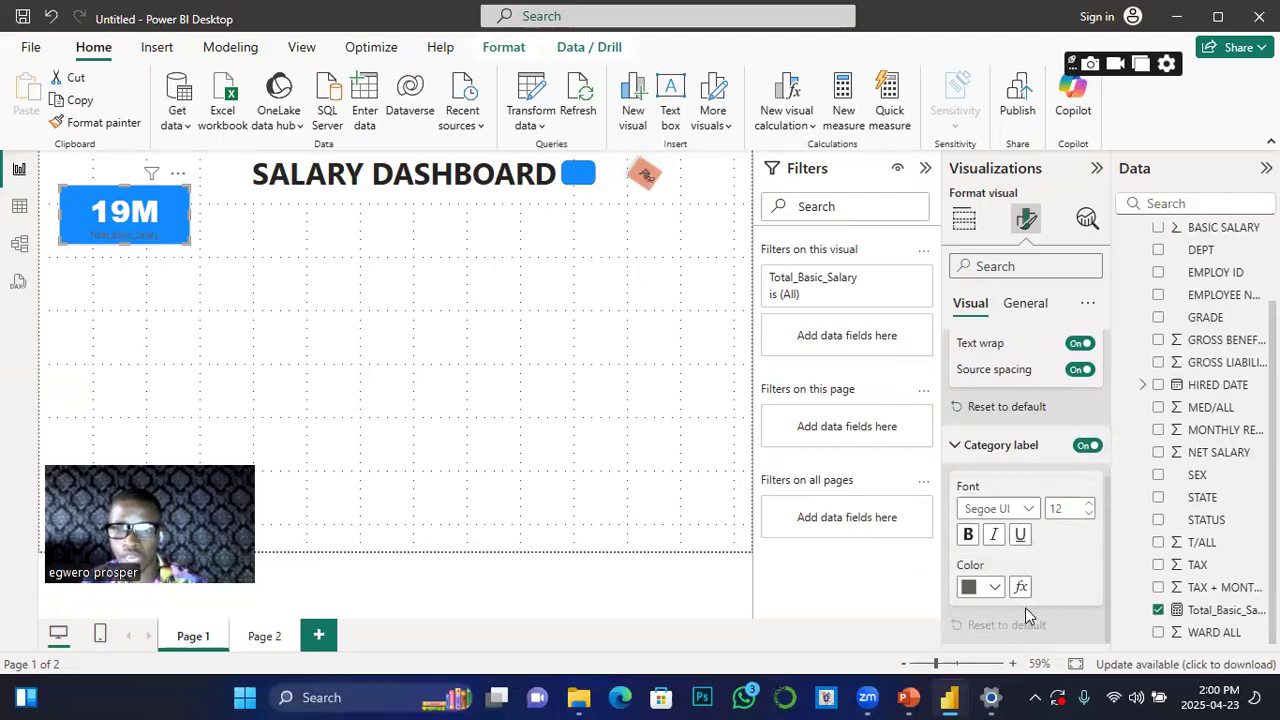
left_click(967, 537)
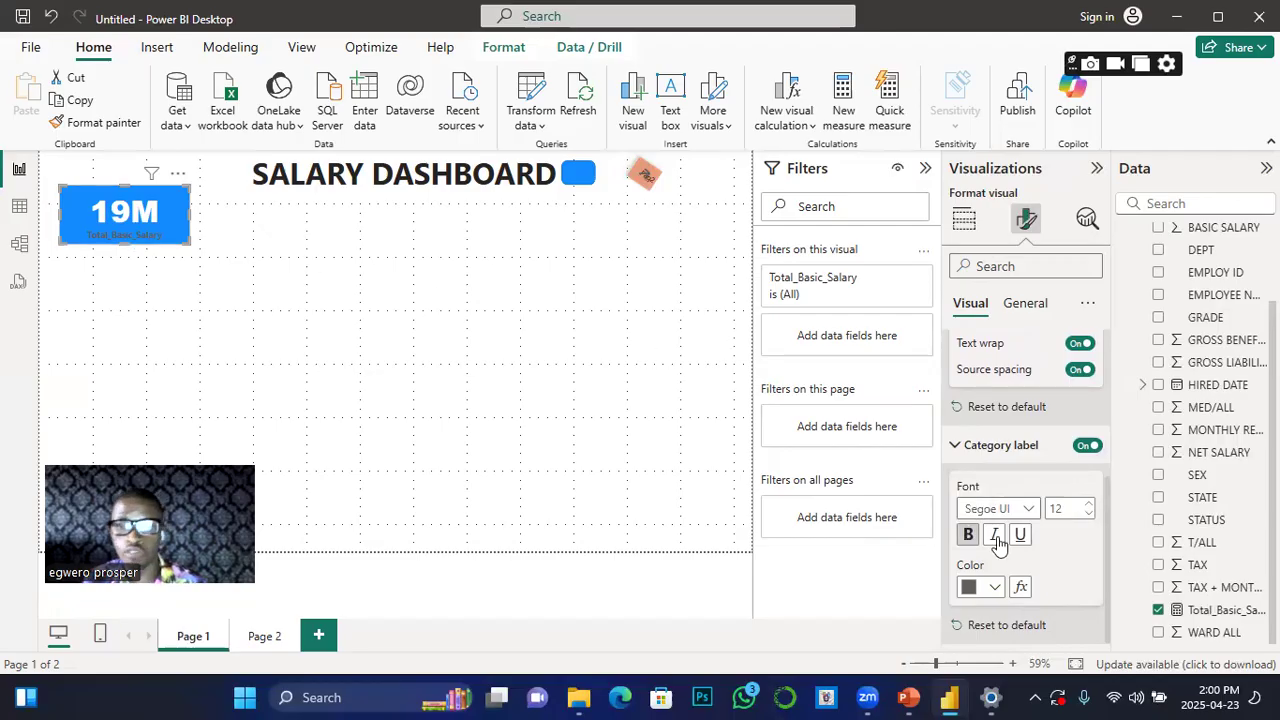
left_click(992, 587)
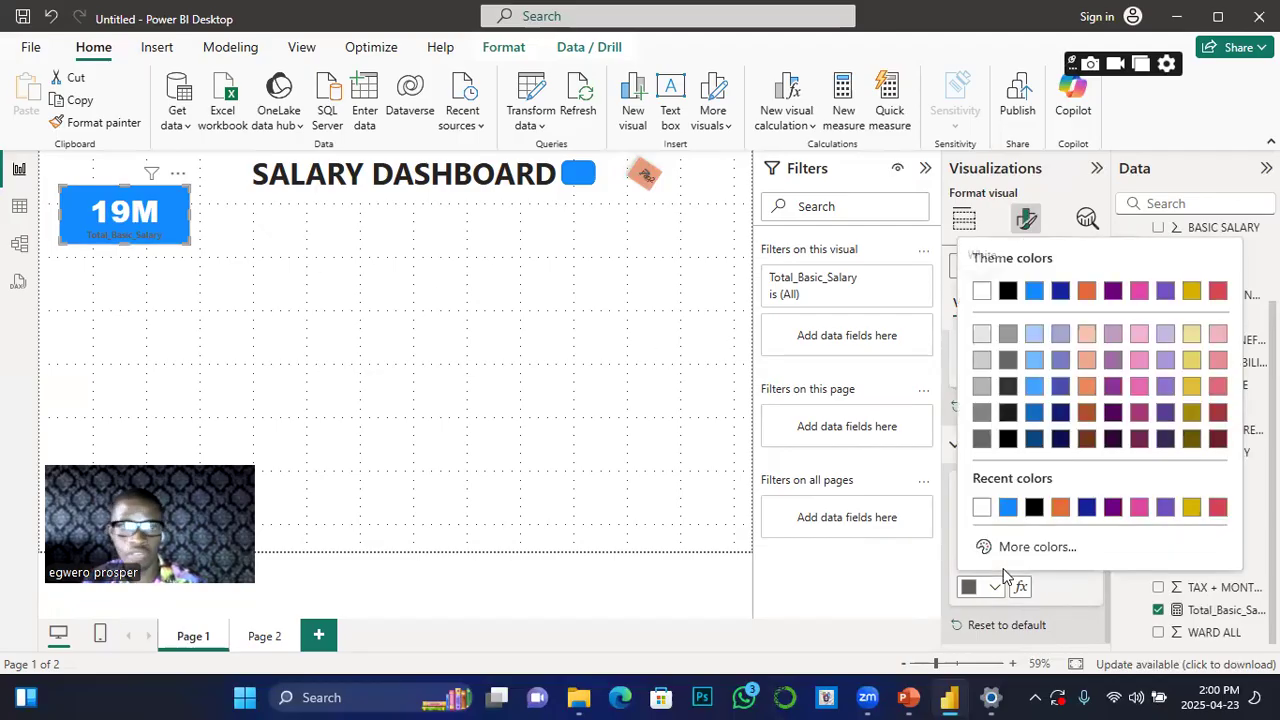
left_click(1034, 508)
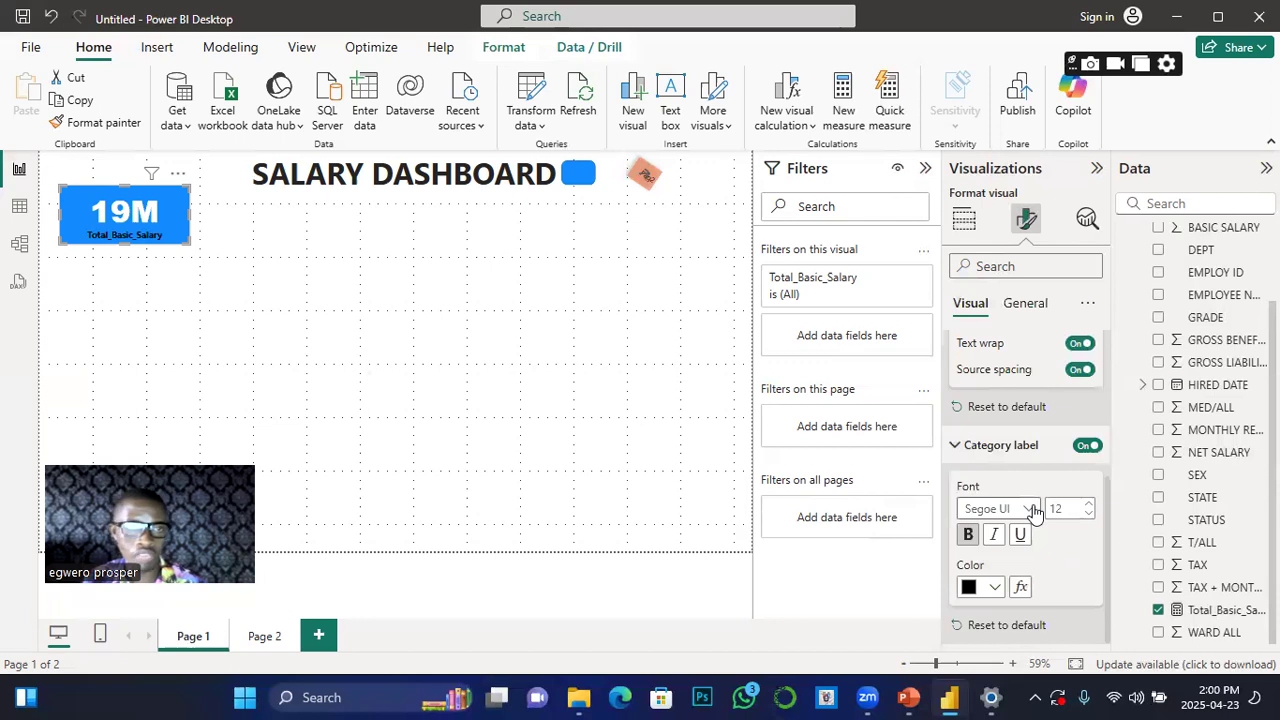
left_click(1089, 506)
left_click(1089, 506)
left_click(1089, 506)
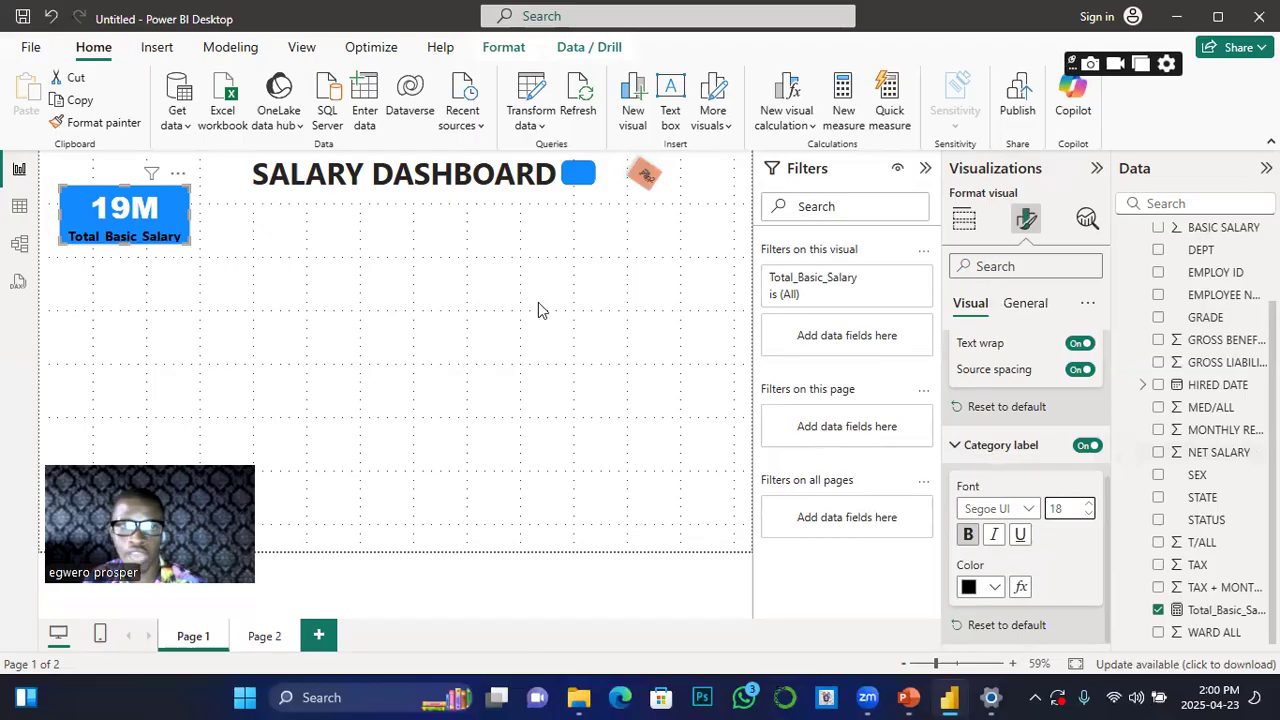
Step: Create a new measure in the staff data table and name it Total_No_Emp
left_click(317, 235)
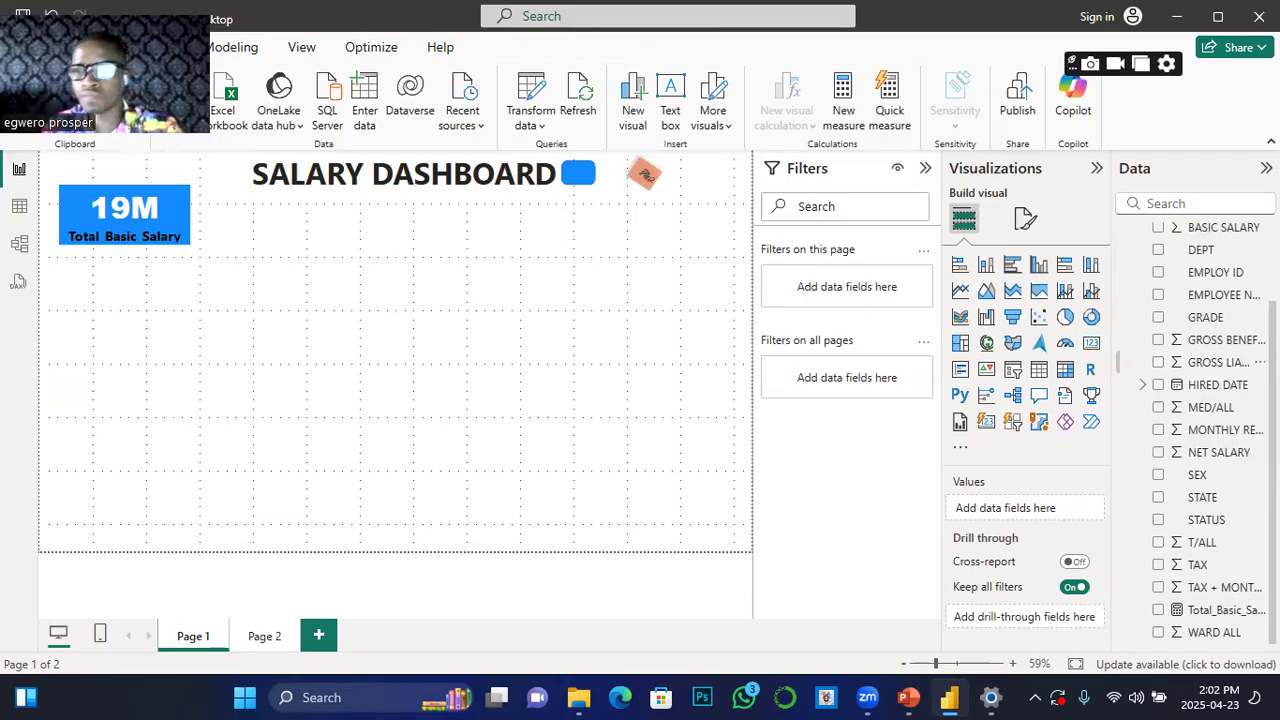
right_click(1210, 327)
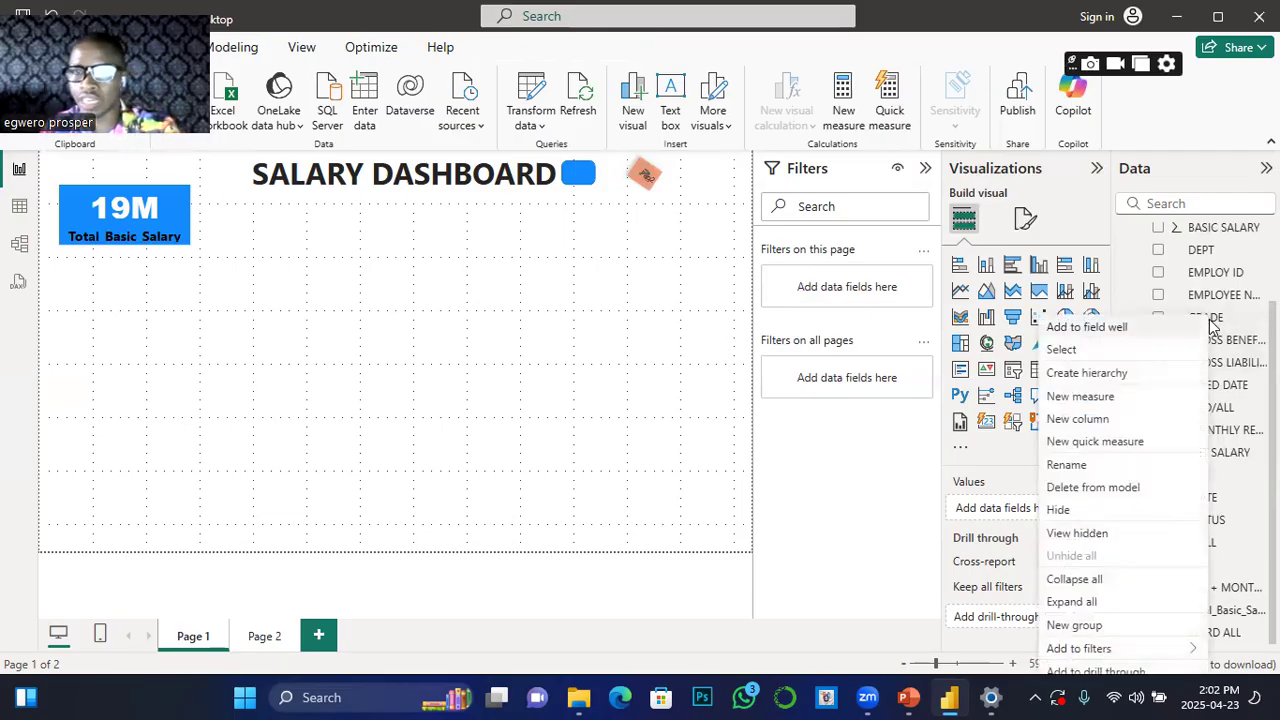
left_click(1077, 400)
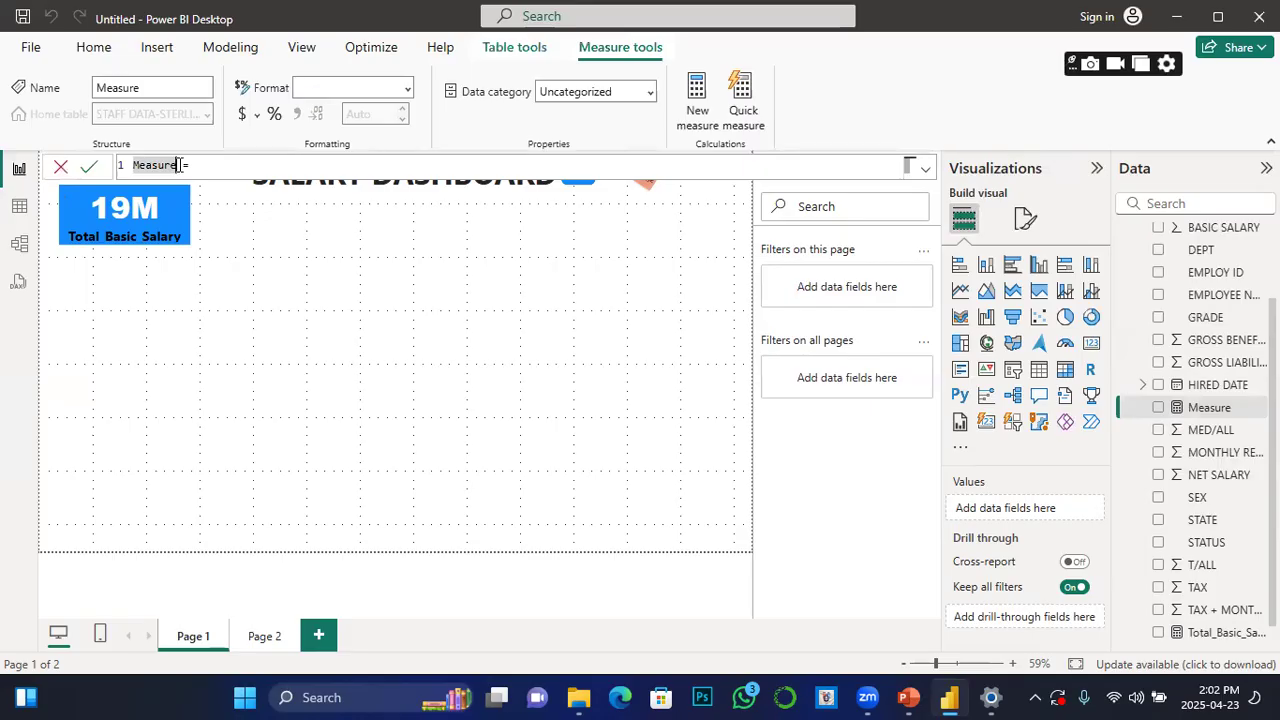
type("Tot ")
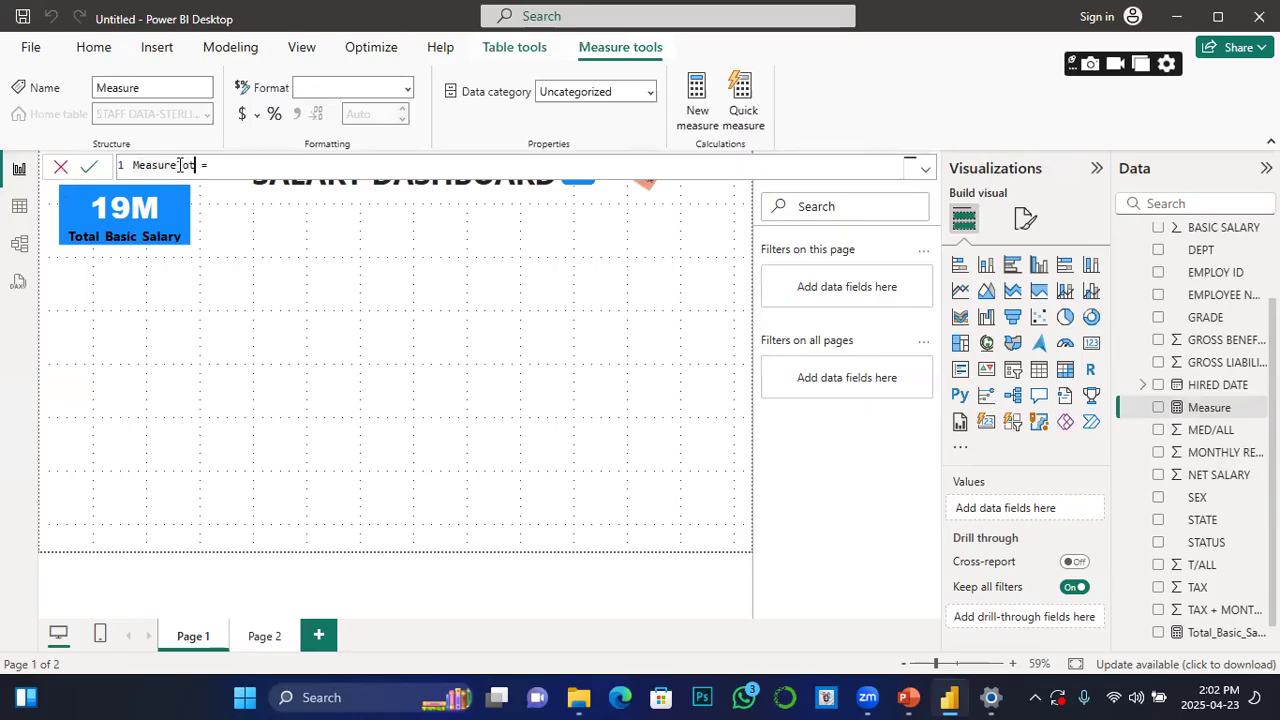
type("al")
key("BackSpace")
key("BackSpace")
key("BackSpace")
key("BackSpace")
key("BackSpace")
key("BackSpace")
key("BackSpace")
key("BackSpace")
key("BackSpace")
key("BackSpace")
key("BackSpace")
key("BackSpace")
key("BackSpace")
type("Total_No_Emp = ")
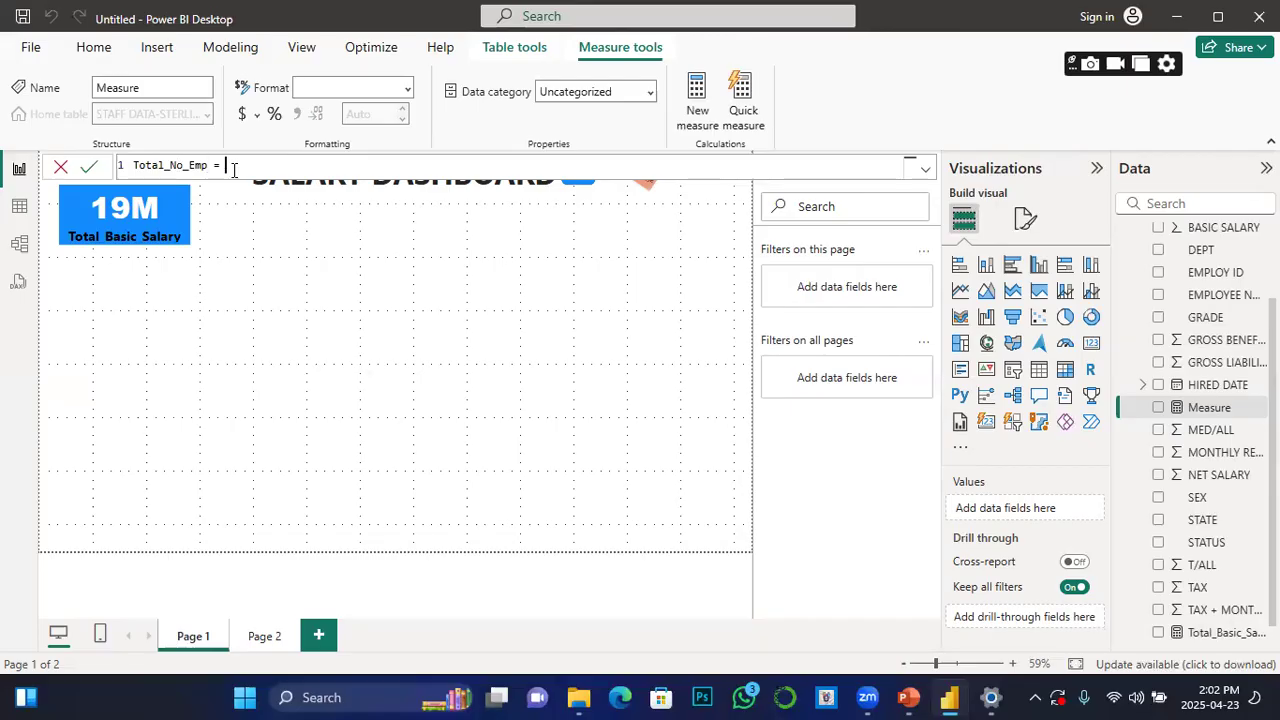
Step: Define the Total_No_Emp measure as COUNT('STAFF DATA-STERLING BANK'[BASIC SALARY]) and commit the formula
type("count")
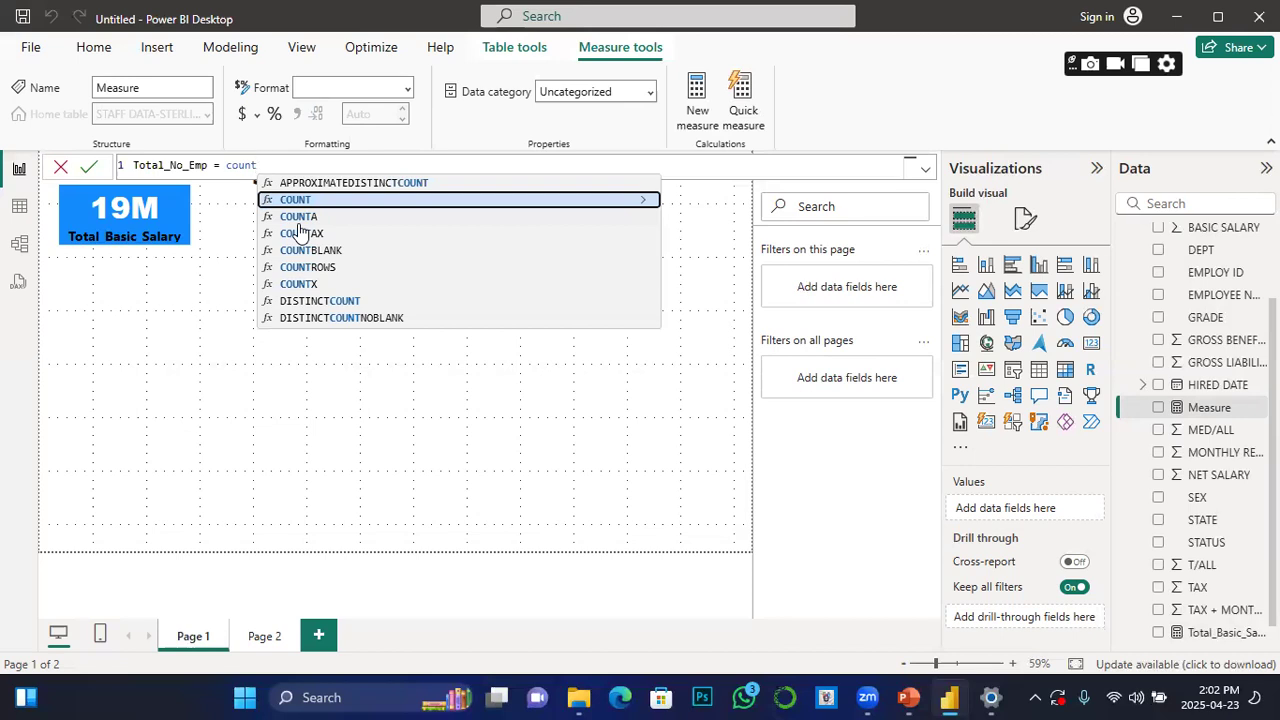
left_click(295, 200)
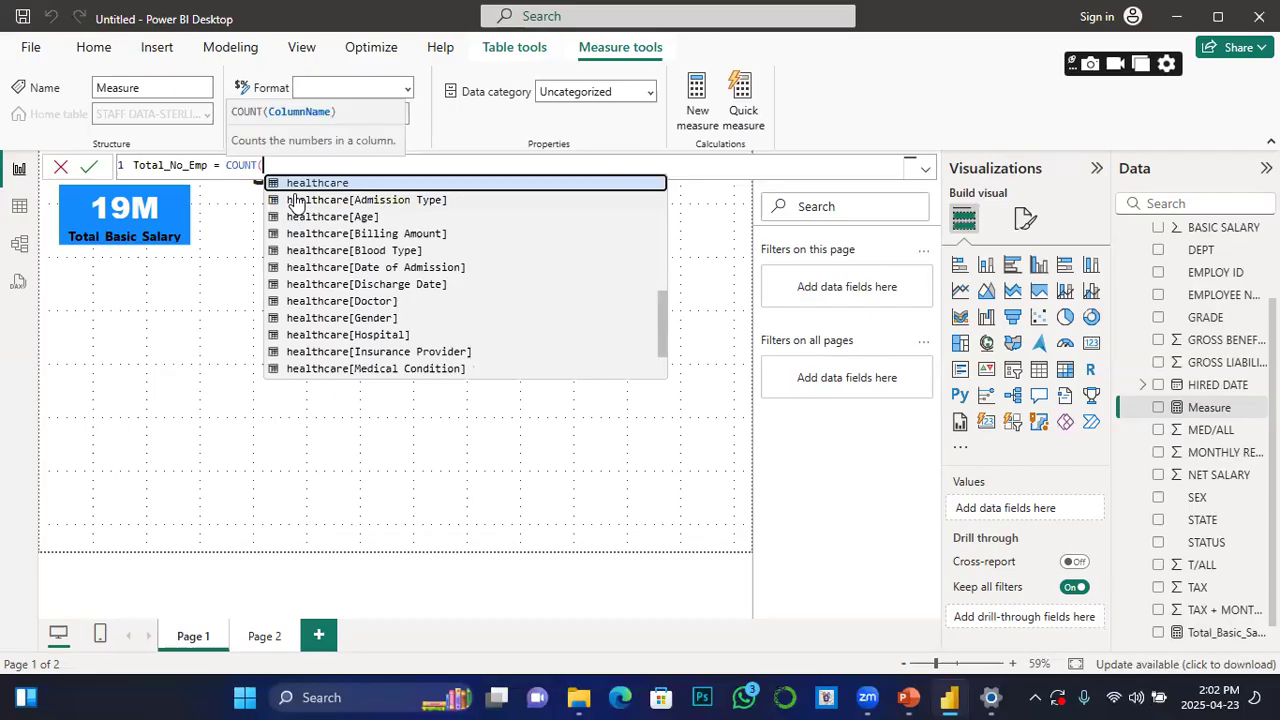
scroll(360, 290, "down", 1)
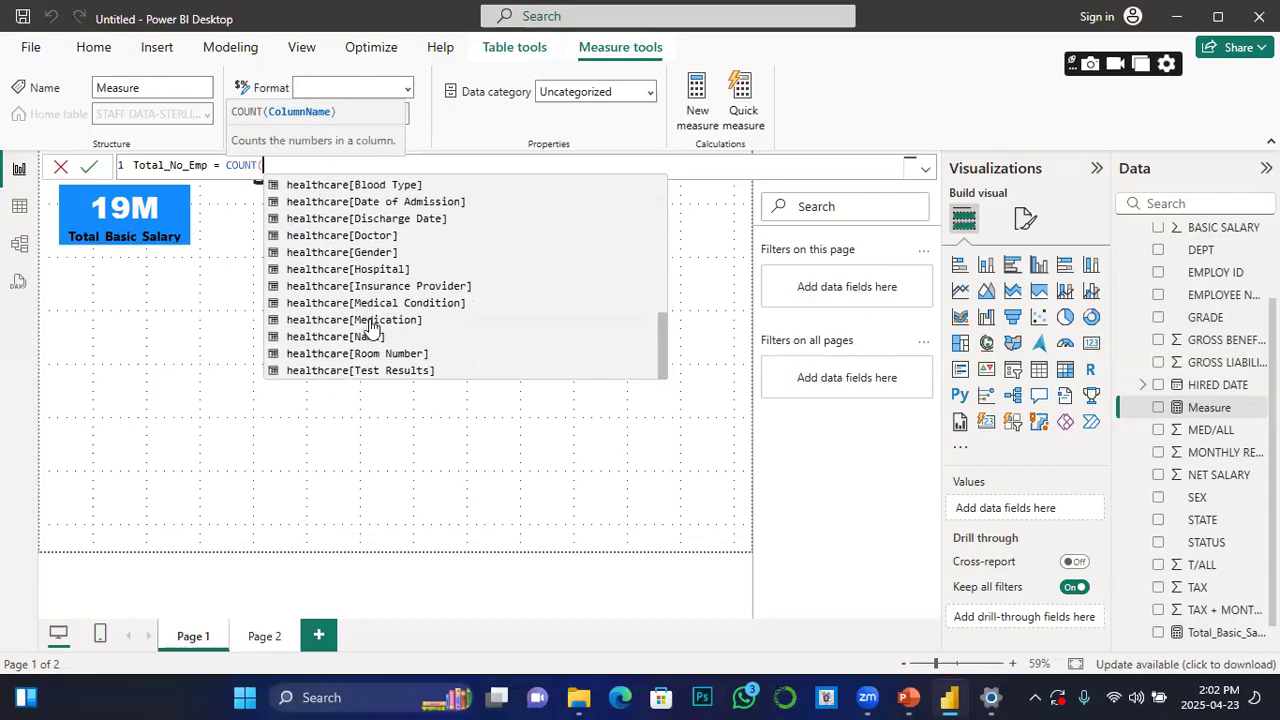
scroll(370, 325, "up", 4)
scroll(370, 325, "up", 2)
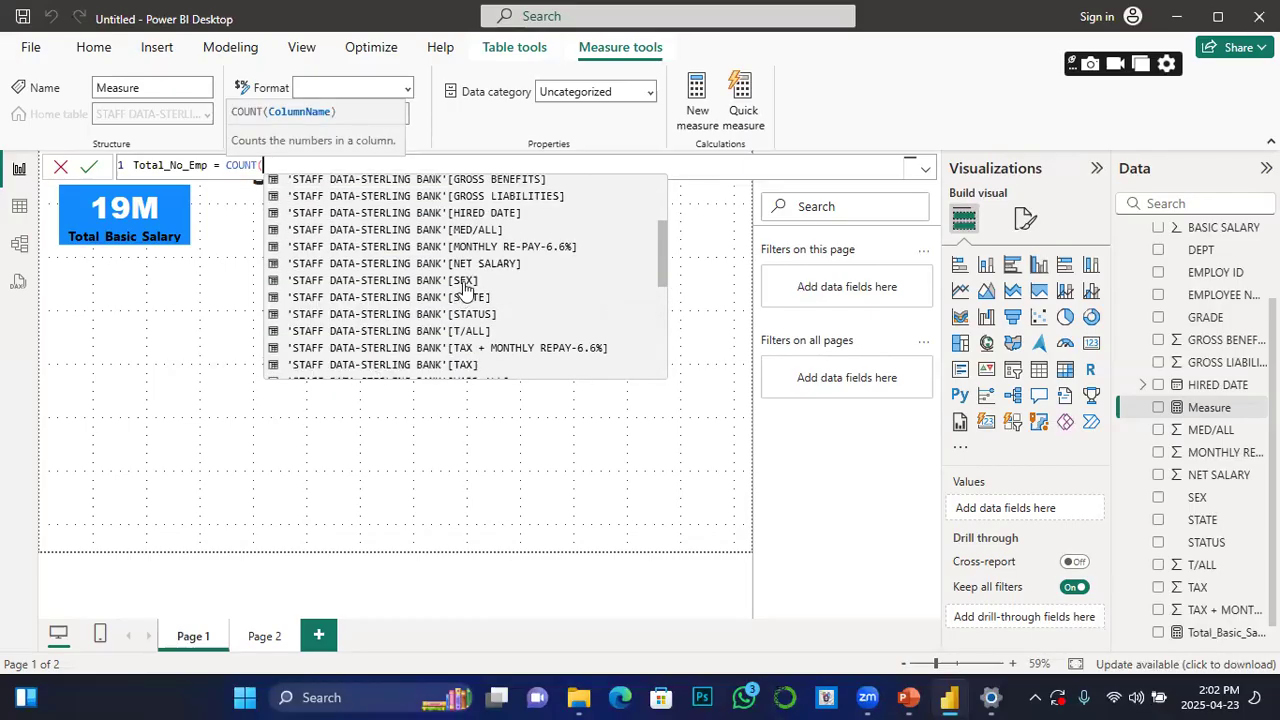
scroll(472, 270, "up", 3)
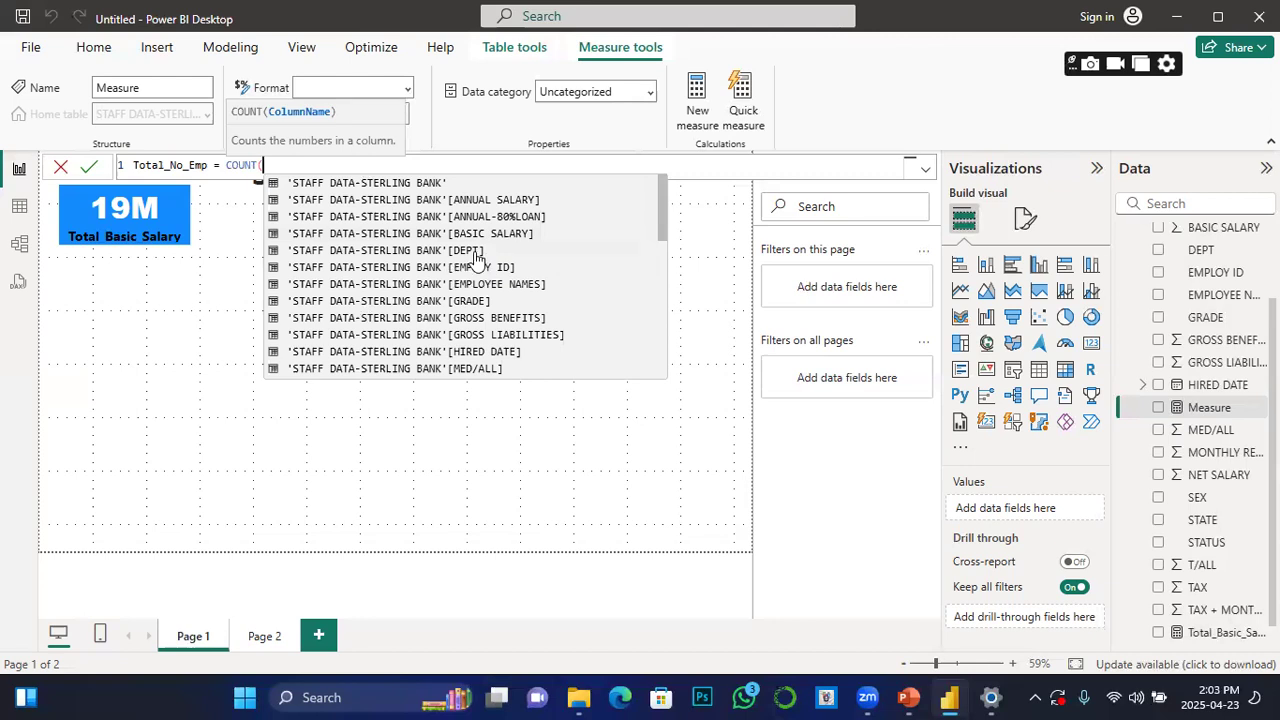
left_click(467, 234)
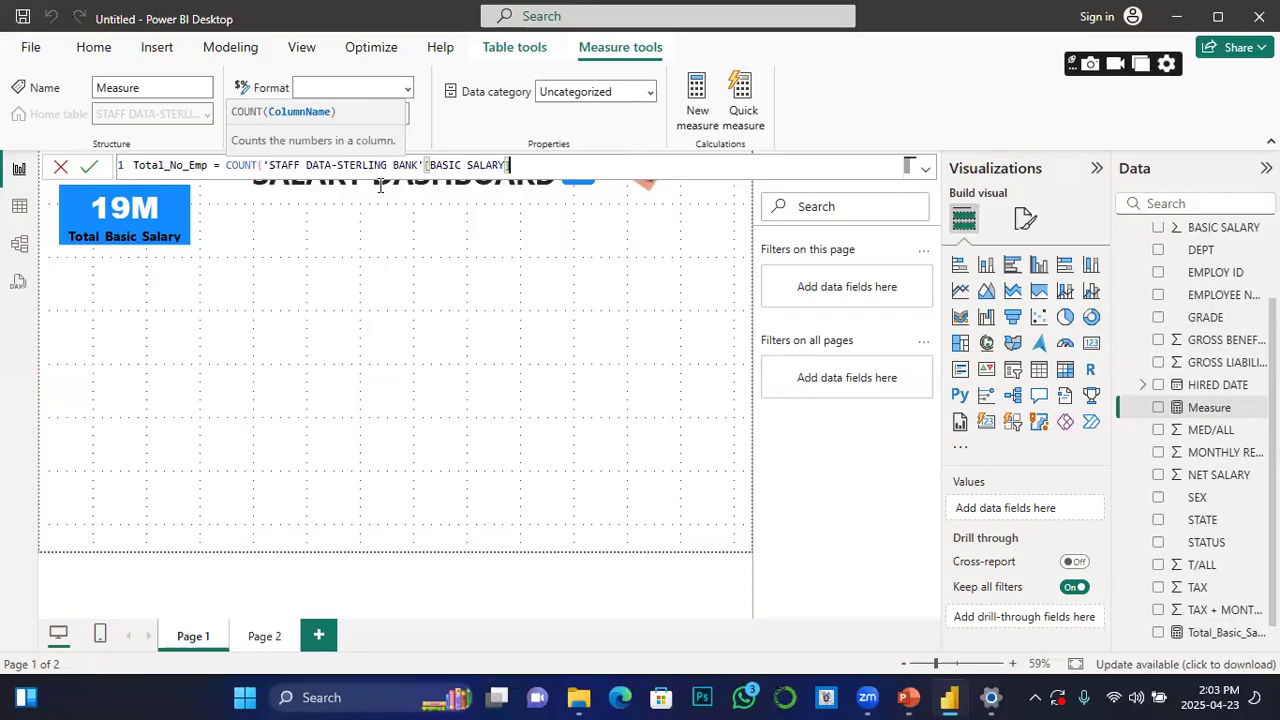
left_click(91, 172)
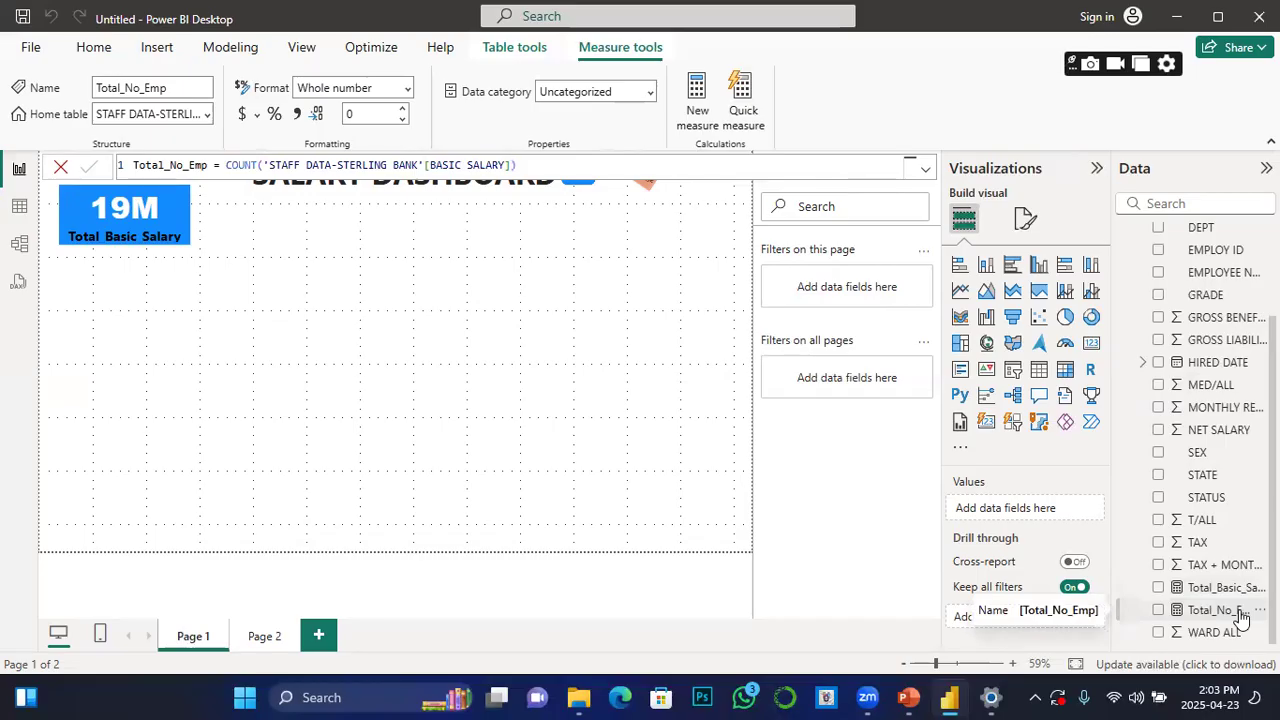
Step: Add a card visual showing Total_No_Emp and place it beside the Total_Basic_Salary card, just below the dashboard title
left_click(497, 407)
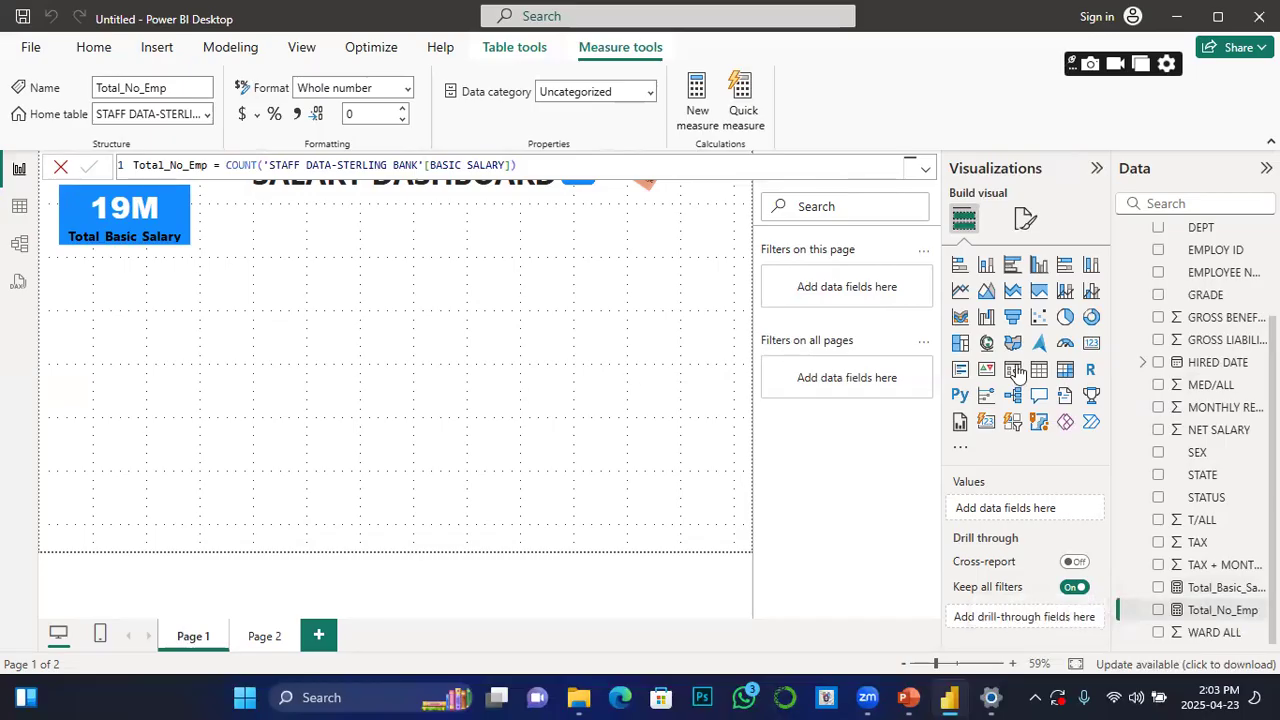
left_click(1090, 345)
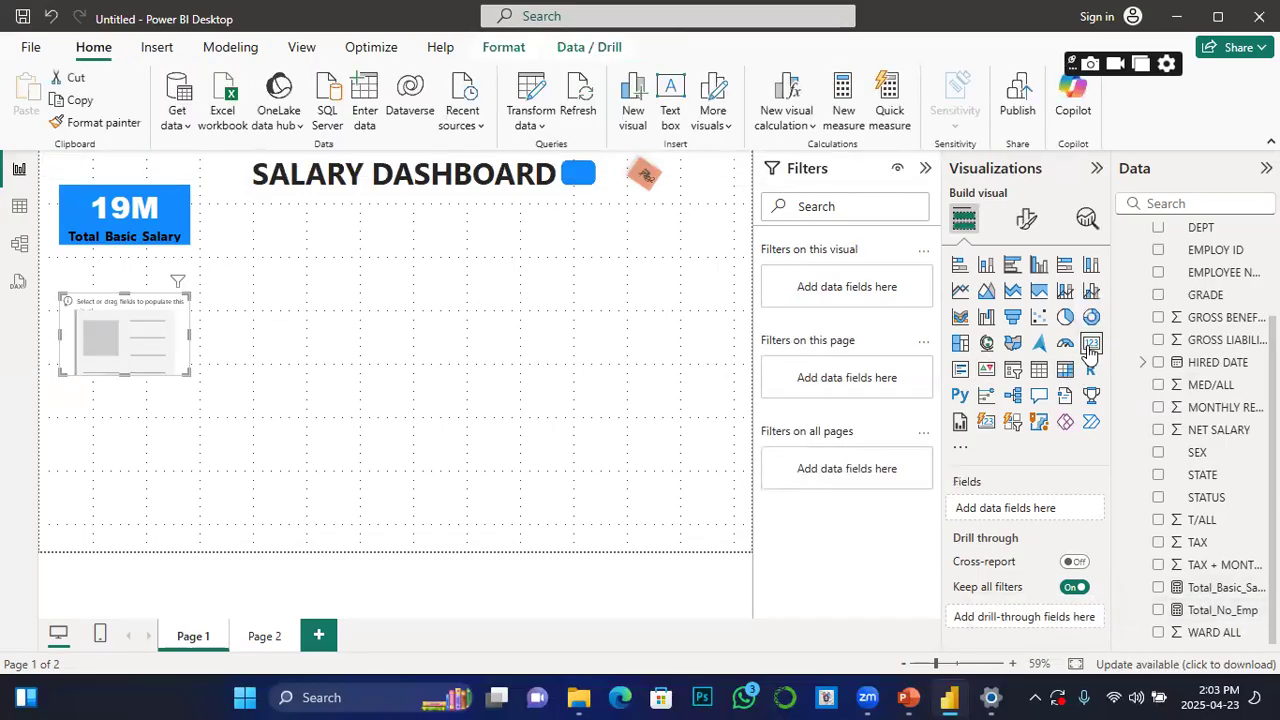
left_click_drag(147, 336, 296, 233)
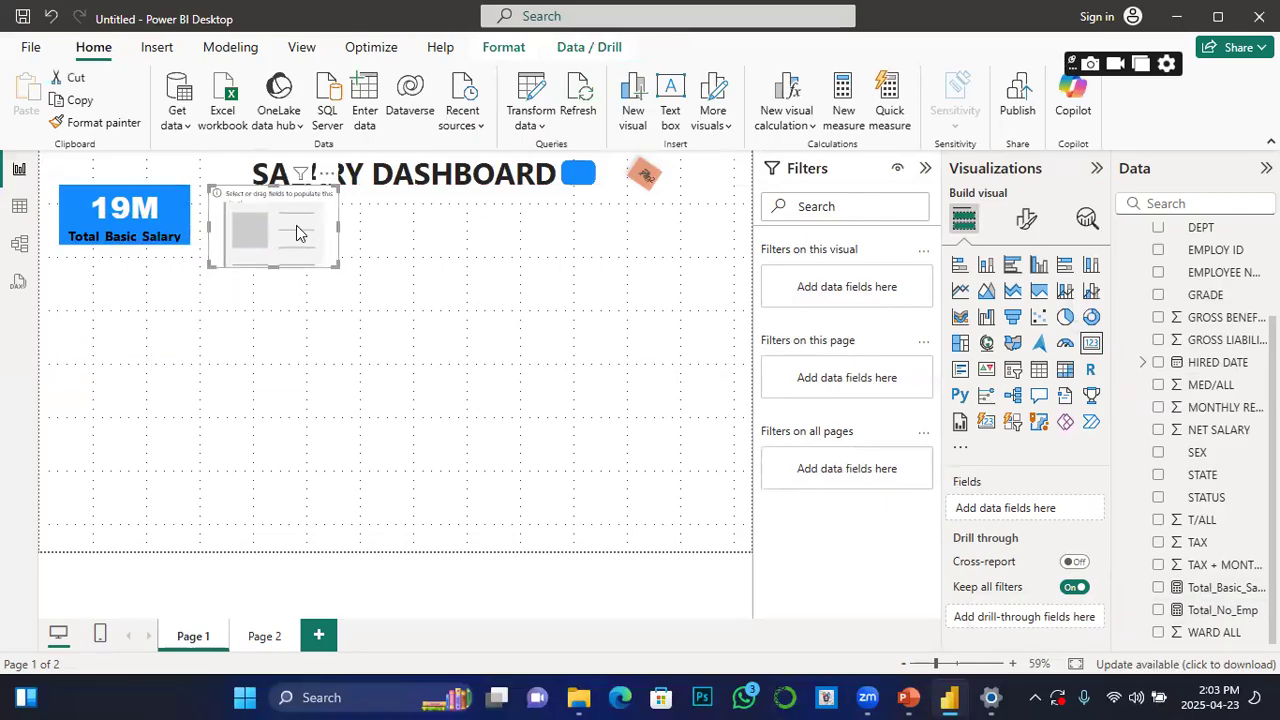
left_click(1158, 611)
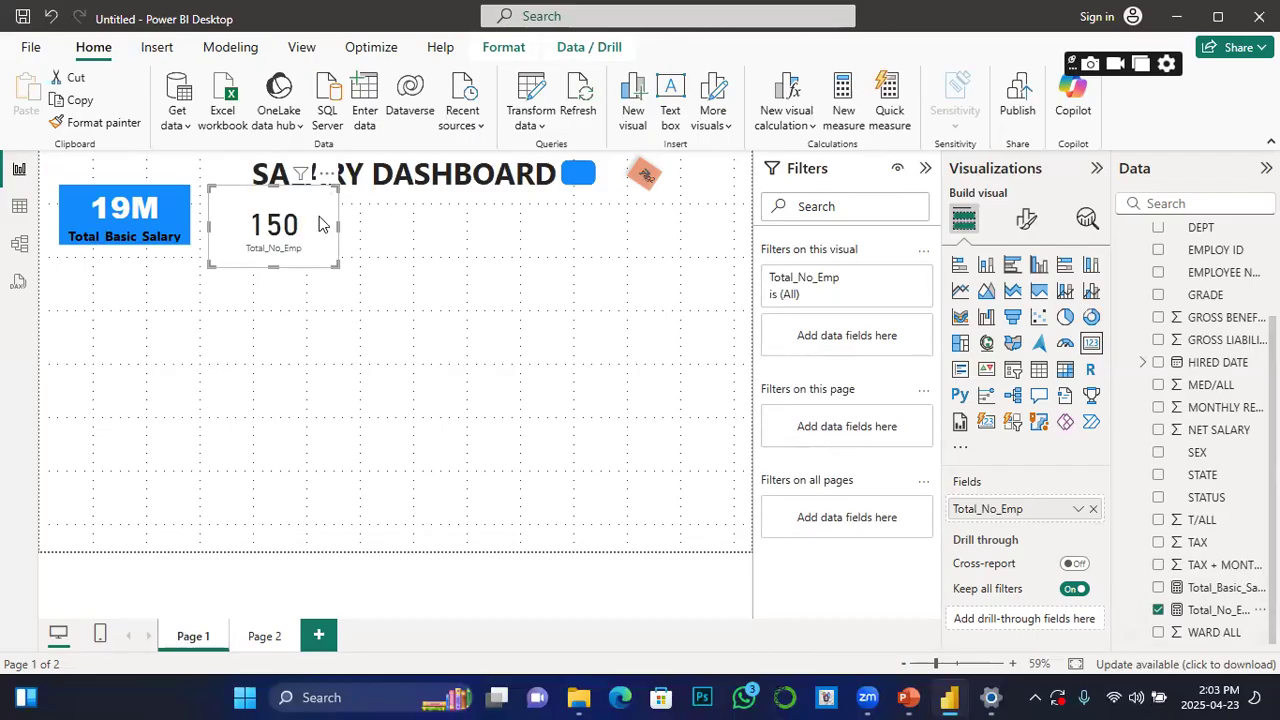
left_click_drag(320, 222, 326, 233)
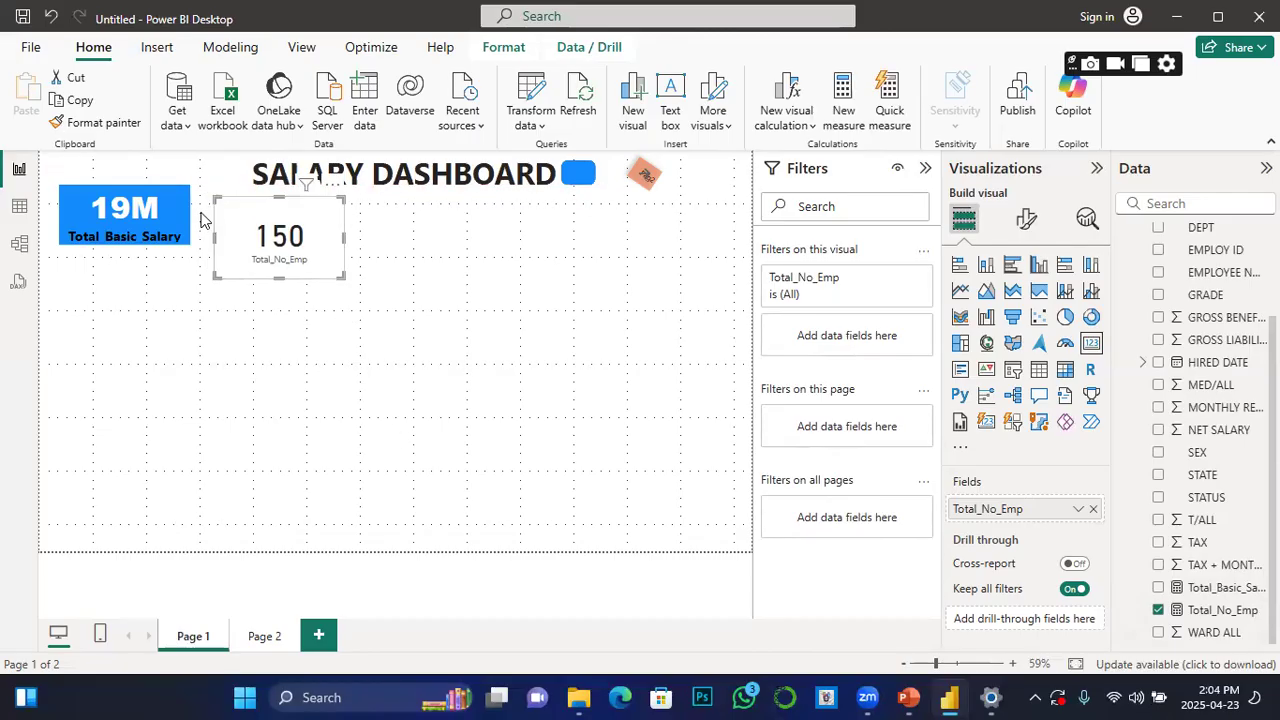
Step: Move the Total_Basic_Salary card slightly down and copy its formatting onto the Total_No_Emp card
left_click_drag(181, 226, 172, 236)
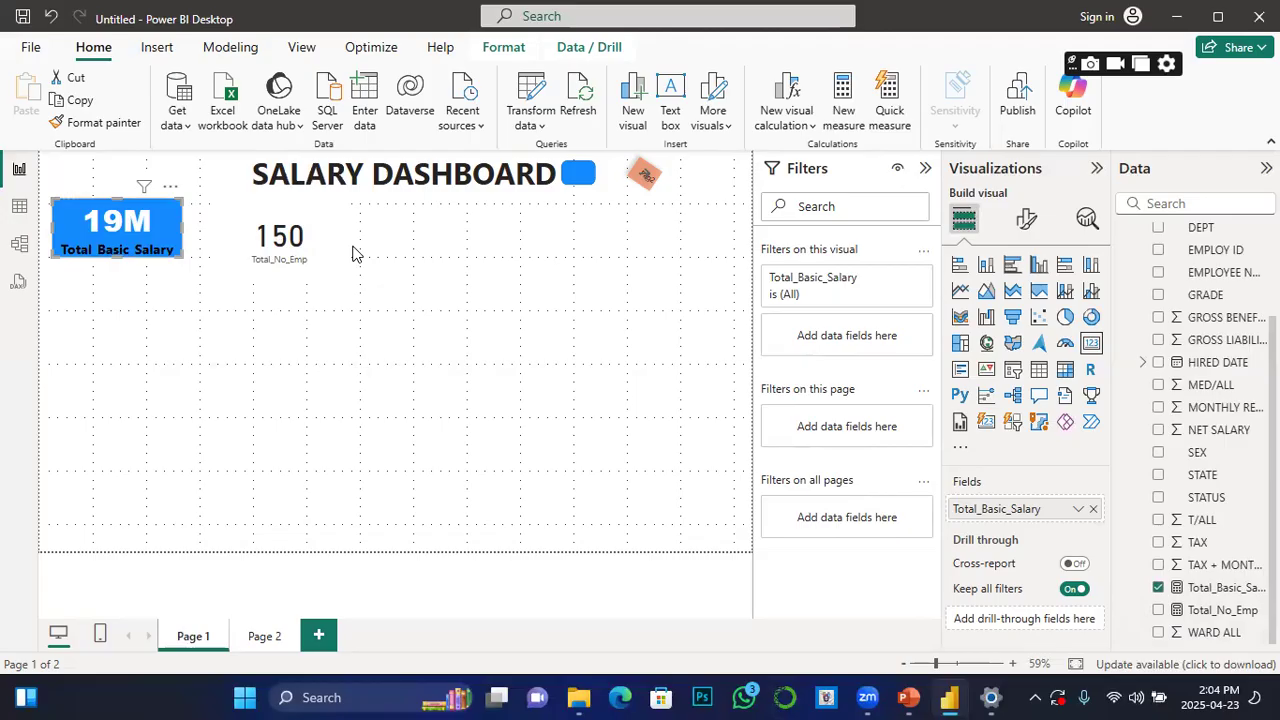
left_click(103, 125)
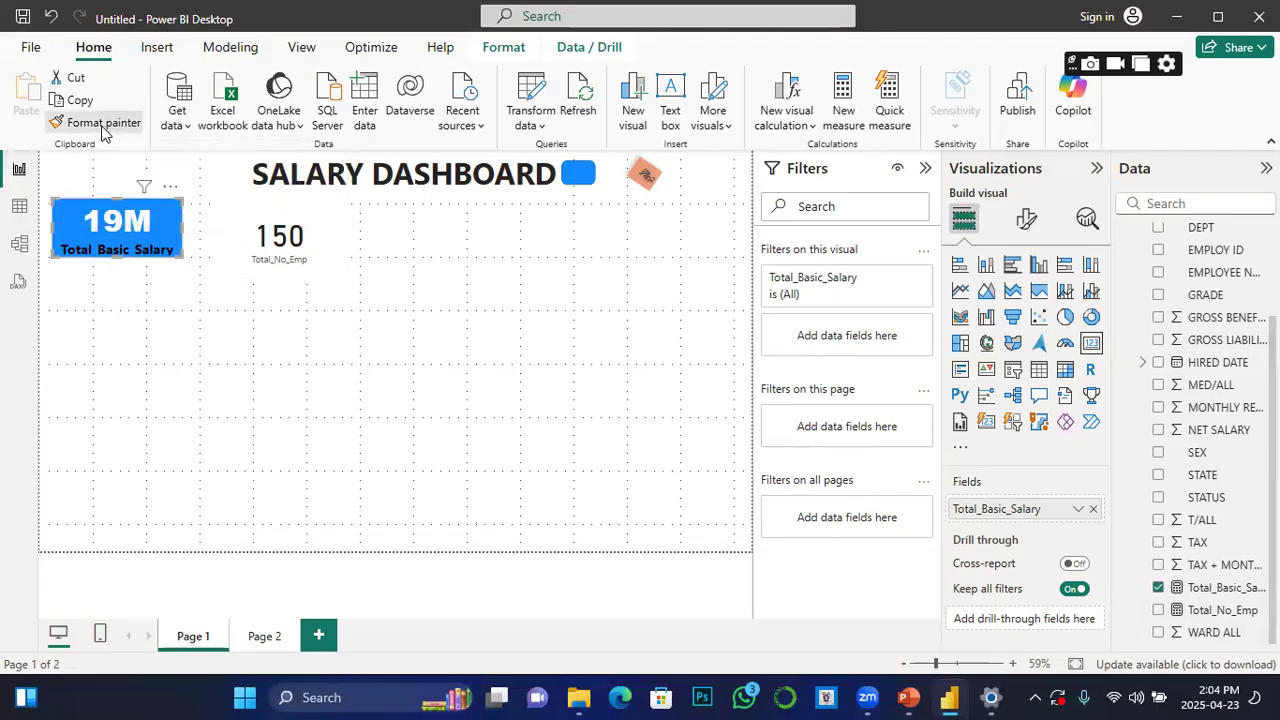
left_click(300, 252)
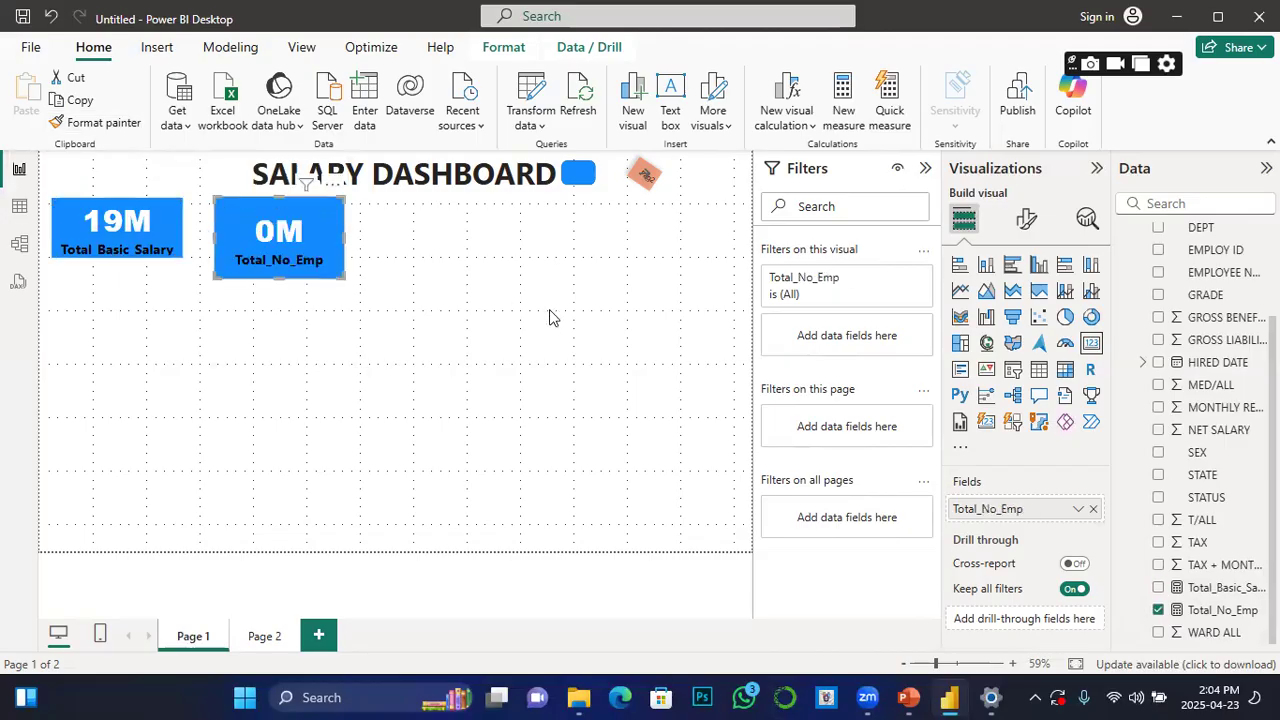
Step: Enlarge the Total_No_Emp card and set its callout value display units to None
left_click_drag(341, 274, 397, 287)
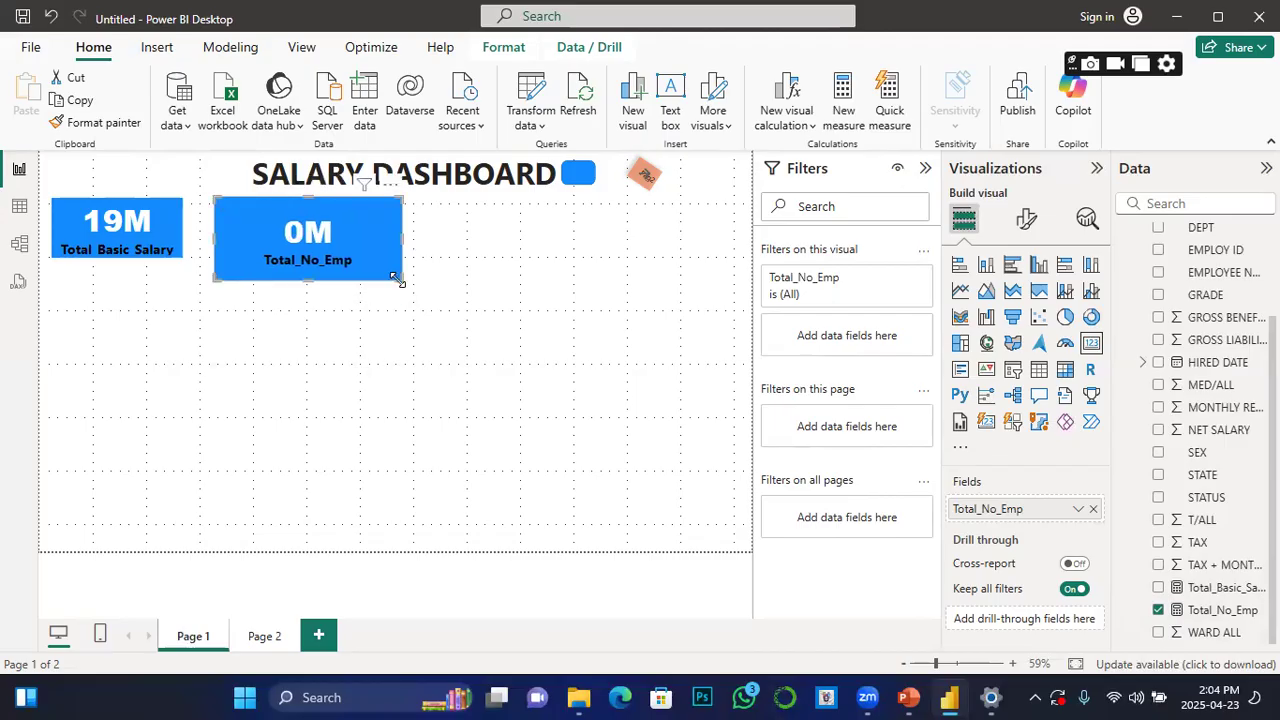
left_click(1022, 220)
left_click(955, 352)
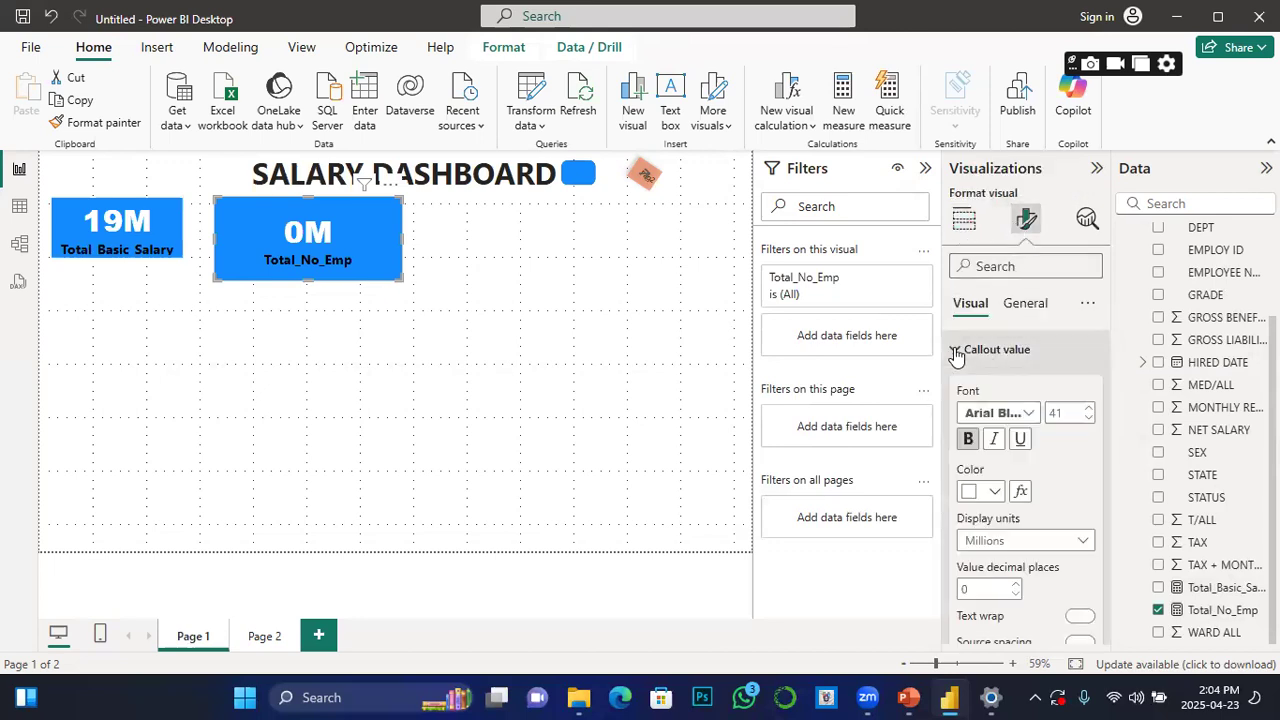
scroll(1053, 540, "down", 2)
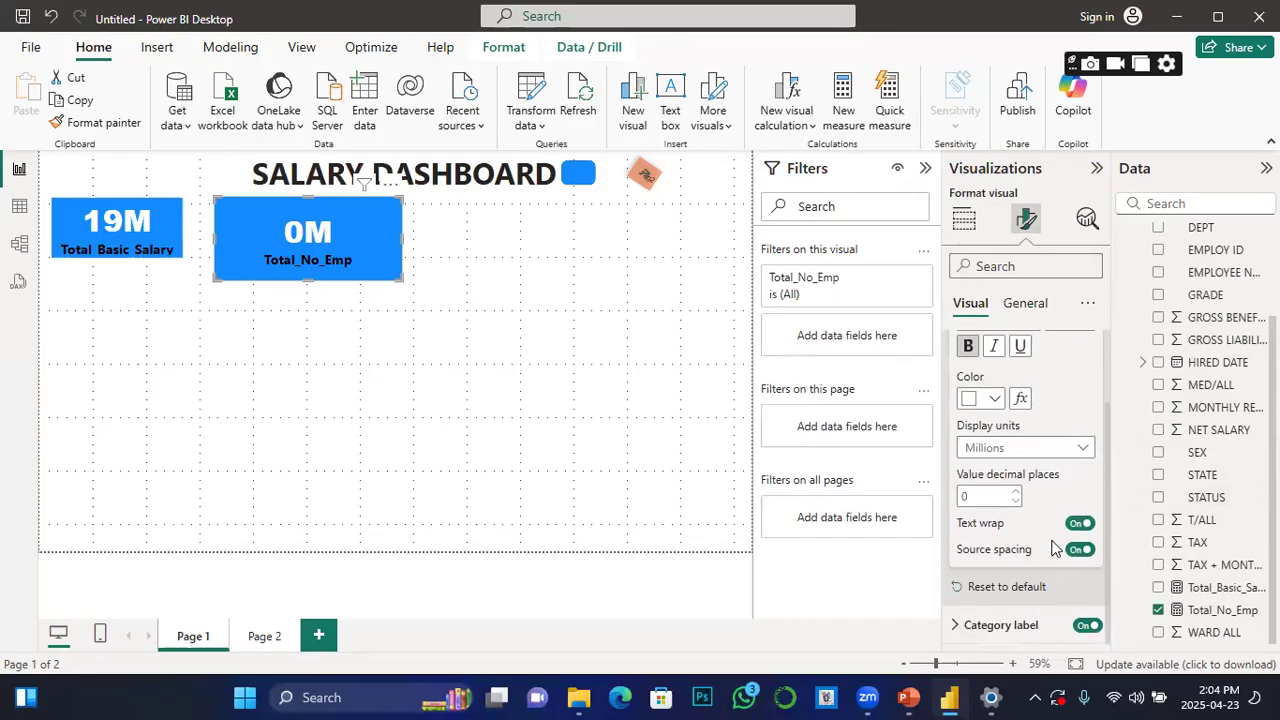
left_click(1080, 452)
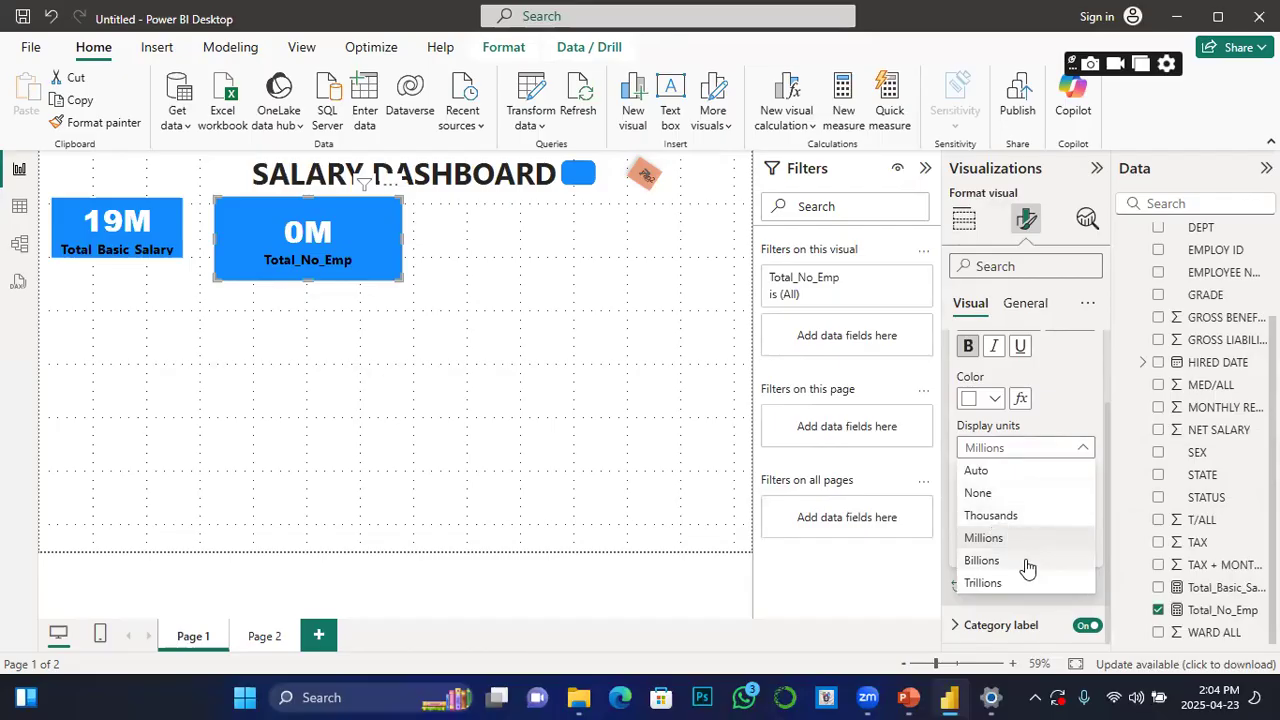
left_click(979, 493)
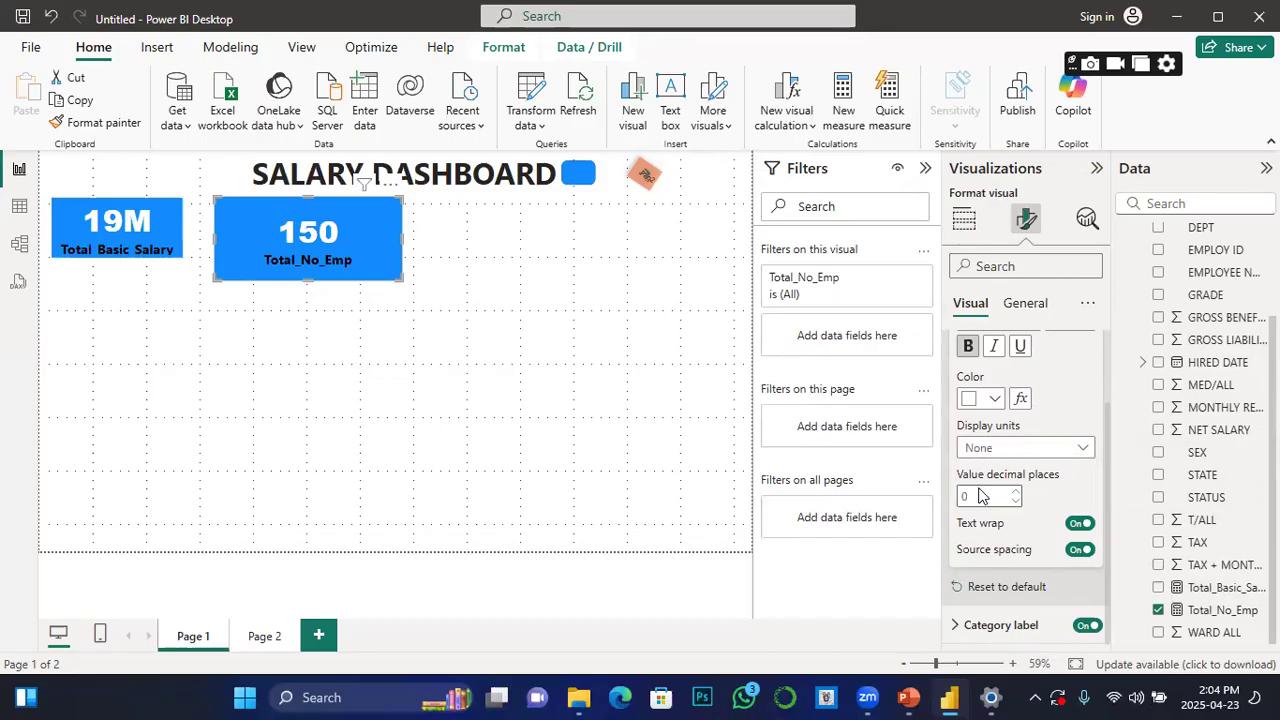
left_click(305, 372)
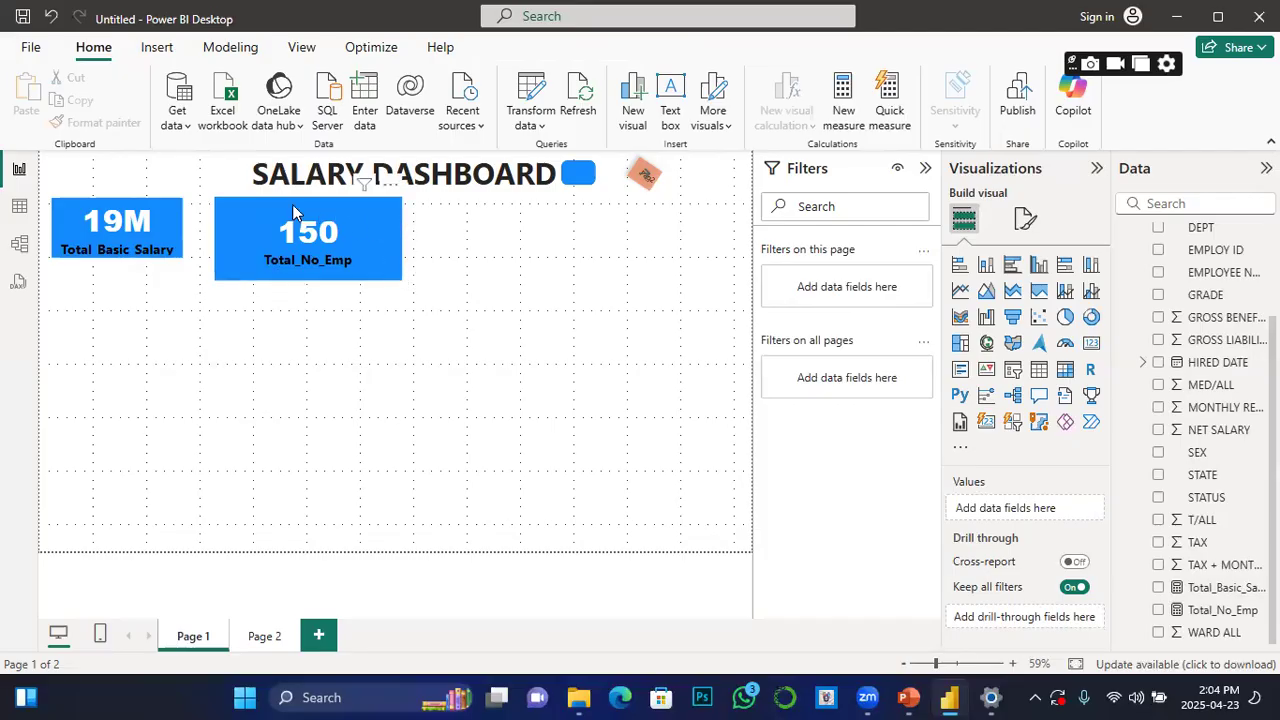
Step: Shrink the Total_No_Emp card to the height of the Total_Basic_Salary card and move it closer beside that card
left_click(383, 276)
left_click_drag(401, 280, 382, 258)
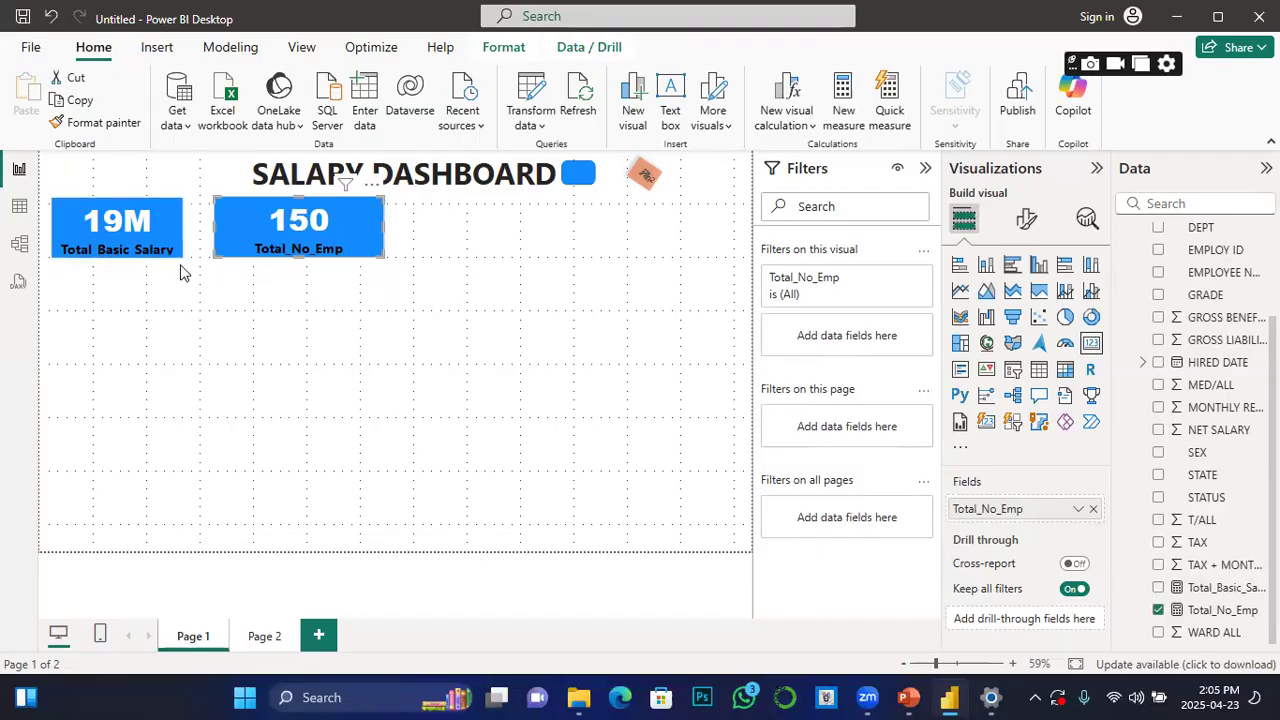
mouse_move(376, 252)
left_mouse_down()
mouse_move(384, 272)
mouse_move(366, 230)
left_mouse_up()
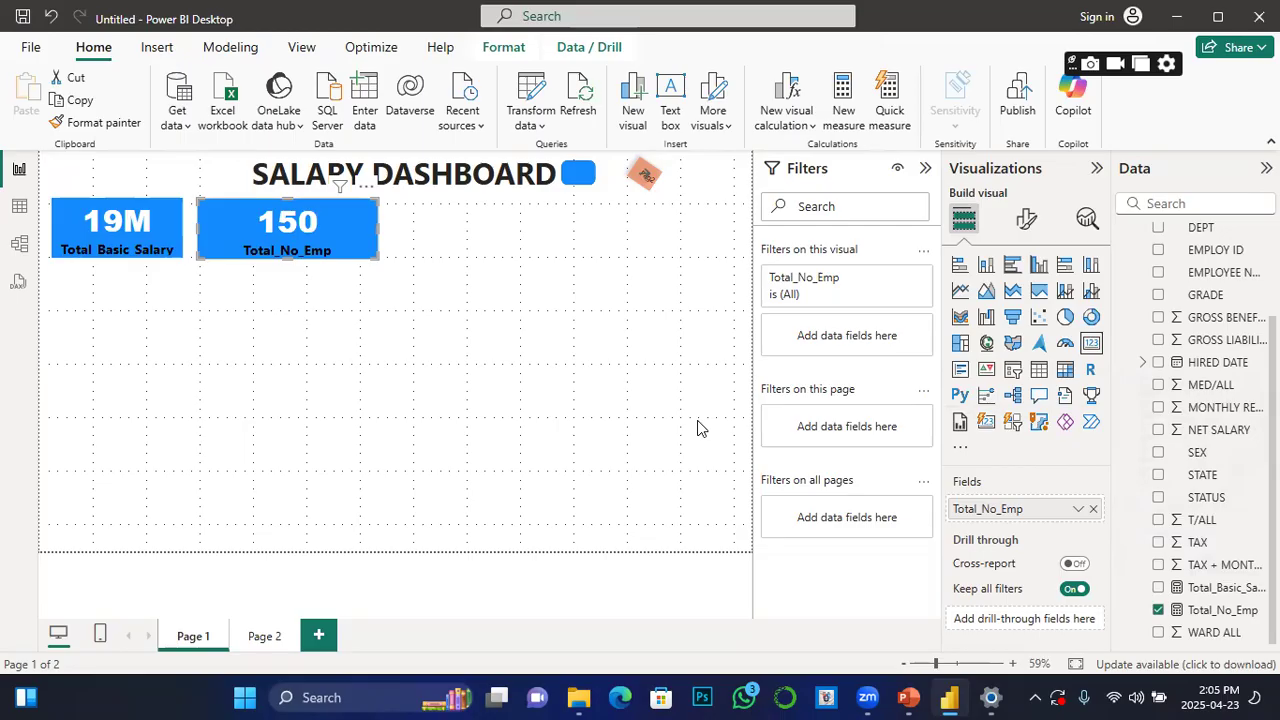
left_click(555, 344)
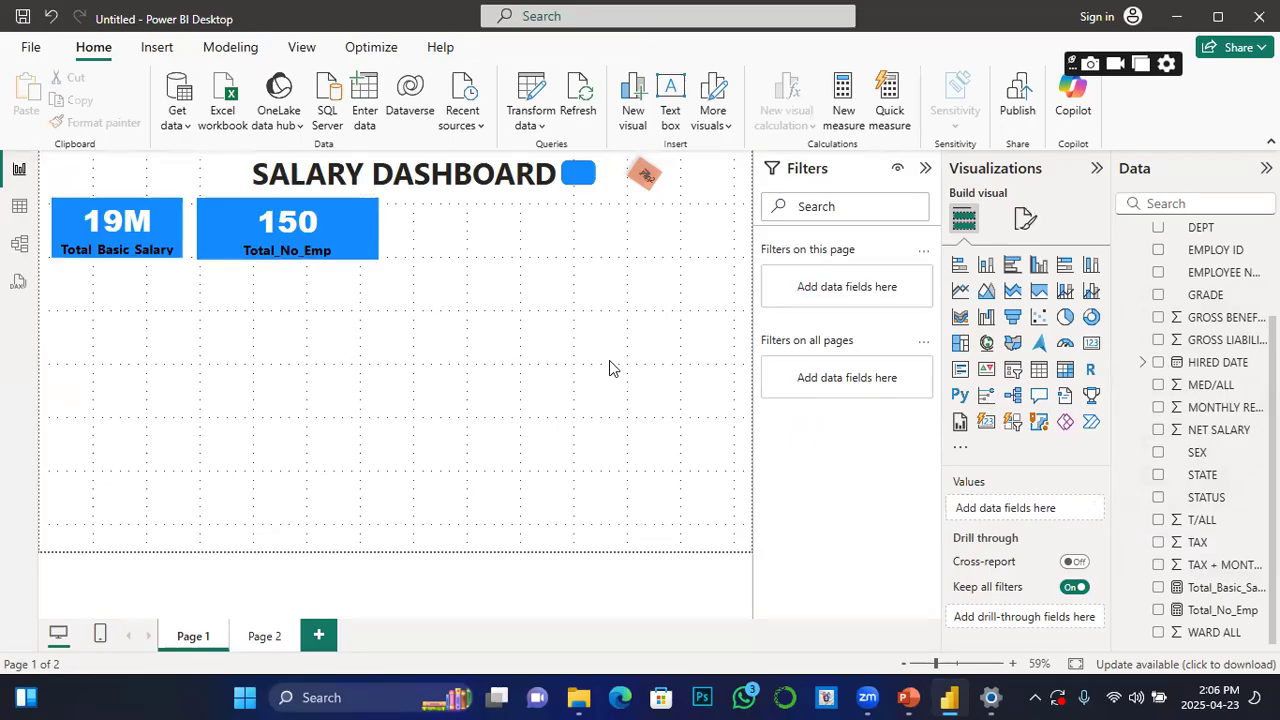
Step: Create a new measure in the staff data table and name it Unique_Dept
right_click(1192, 328)
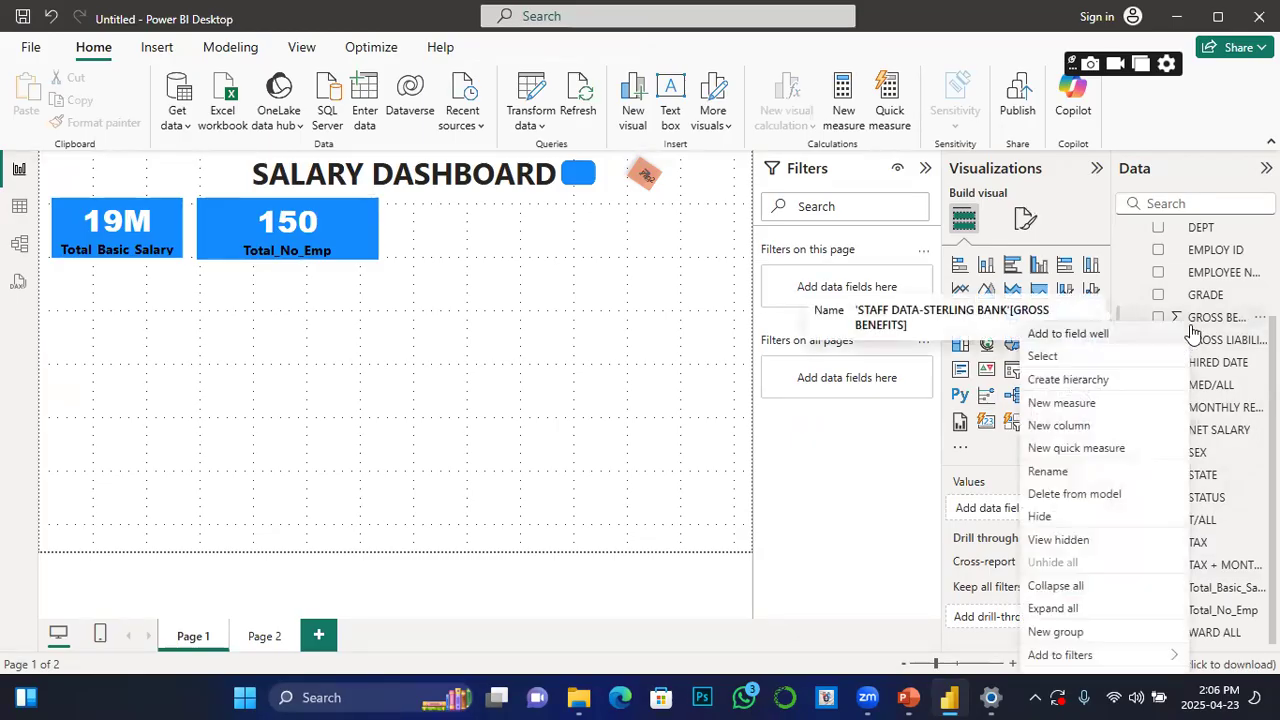
left_click(1080, 407)
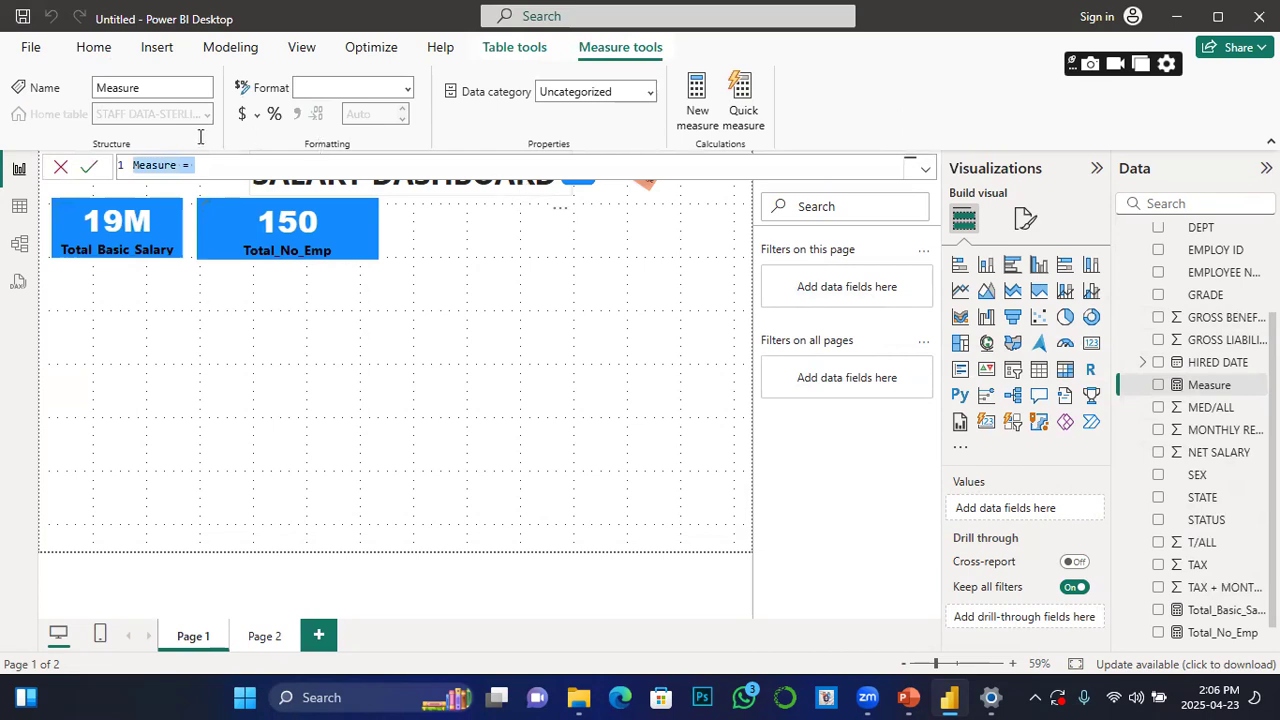
double_click(176, 165)
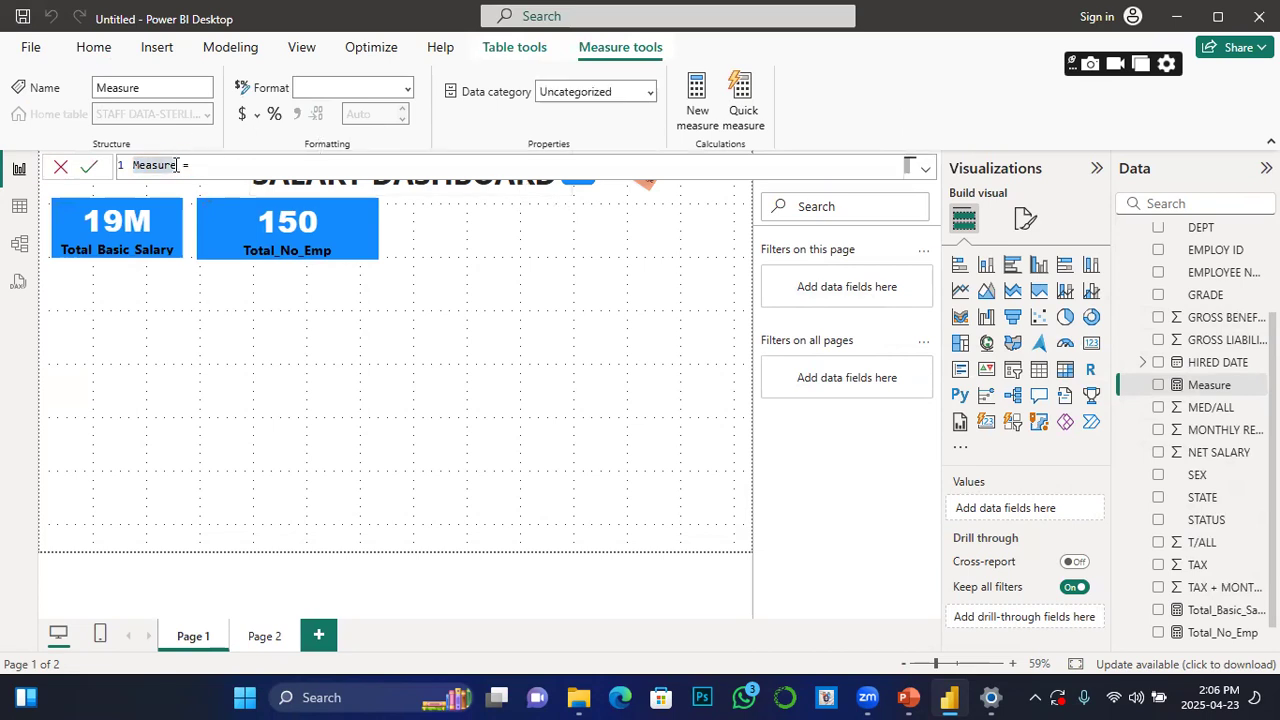
key("BackSpace")
key("BackSpace")
key("BackSpace")
key("BackSpace")
key("BackSpace")
key("BackSpace")
key("BackSpace")
type("Unique")
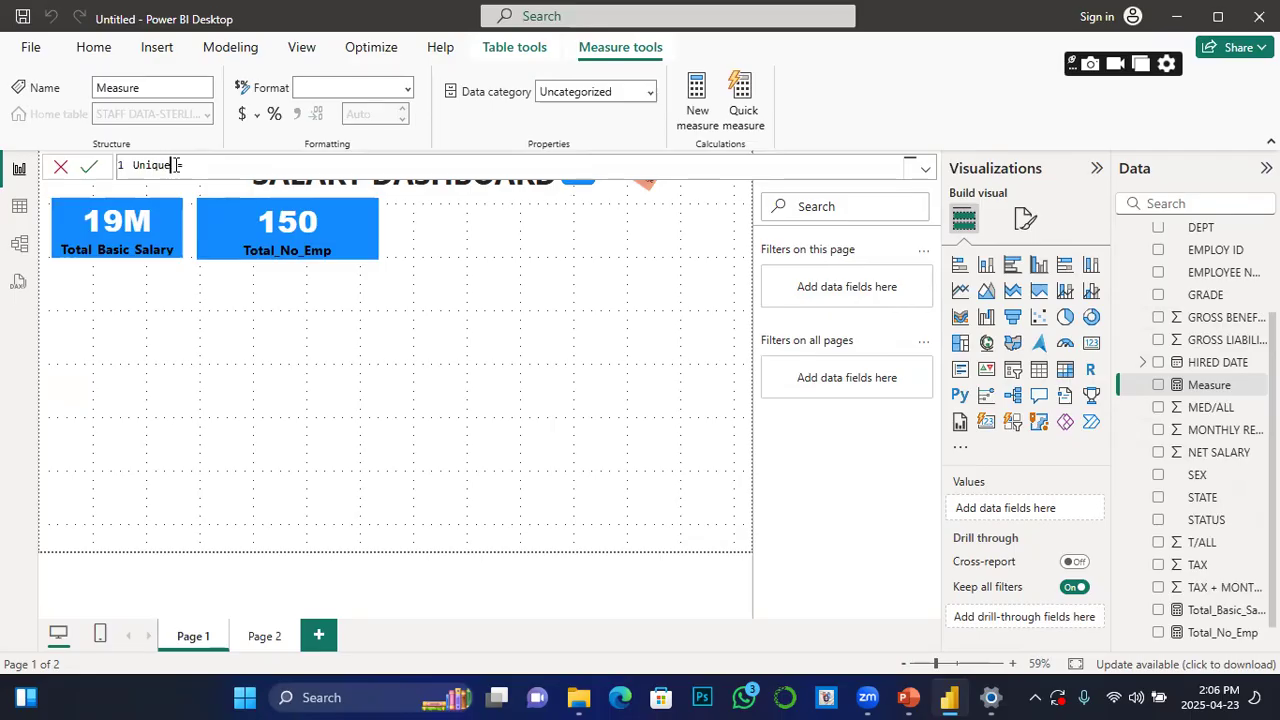
type("_Dept")
Step: Define the Unique_Dept measure as DISTINCTCOUNT('STAFF DATA-STERLING BANK'[DEPT]) and commit the formula
left_click(232, 164)
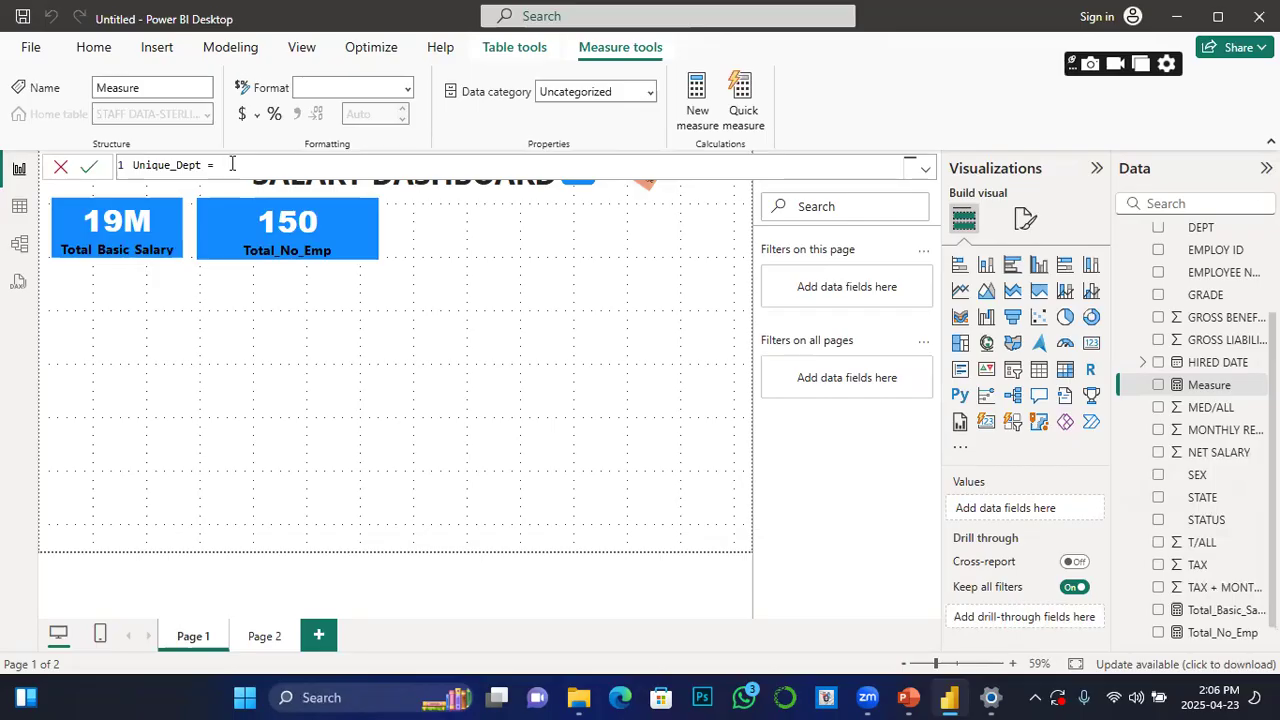
type("d")
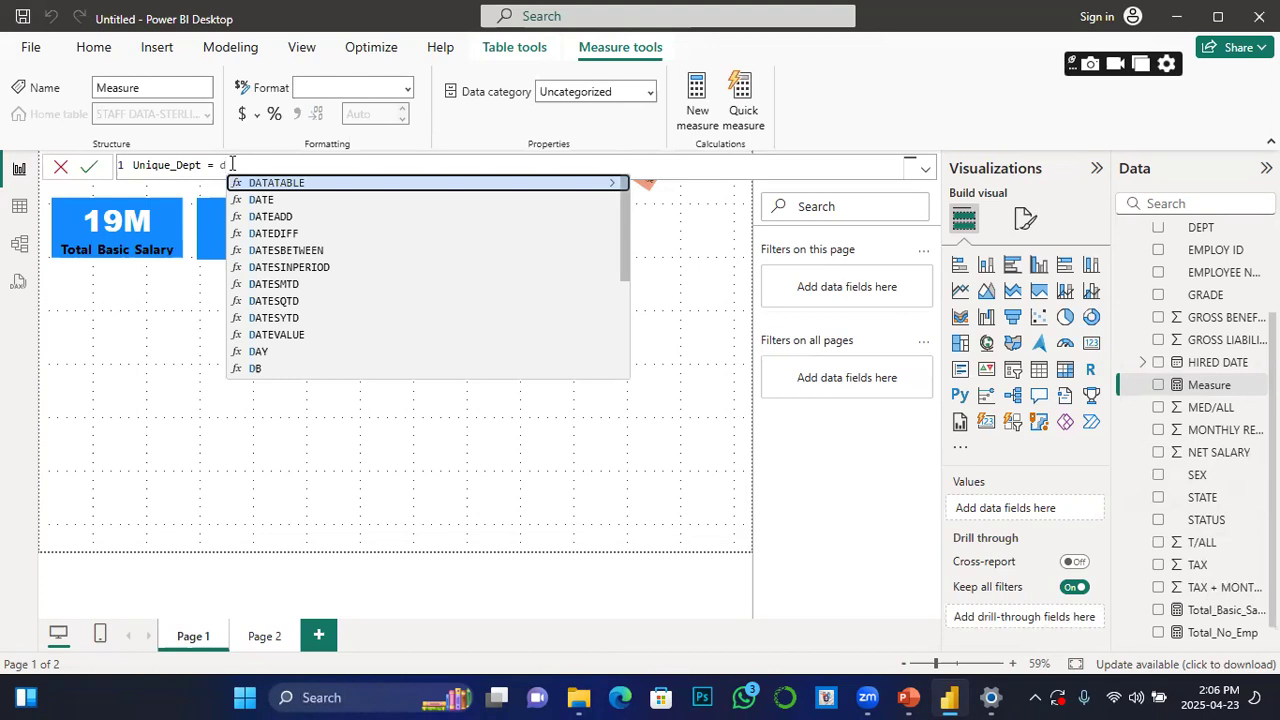
type("i")
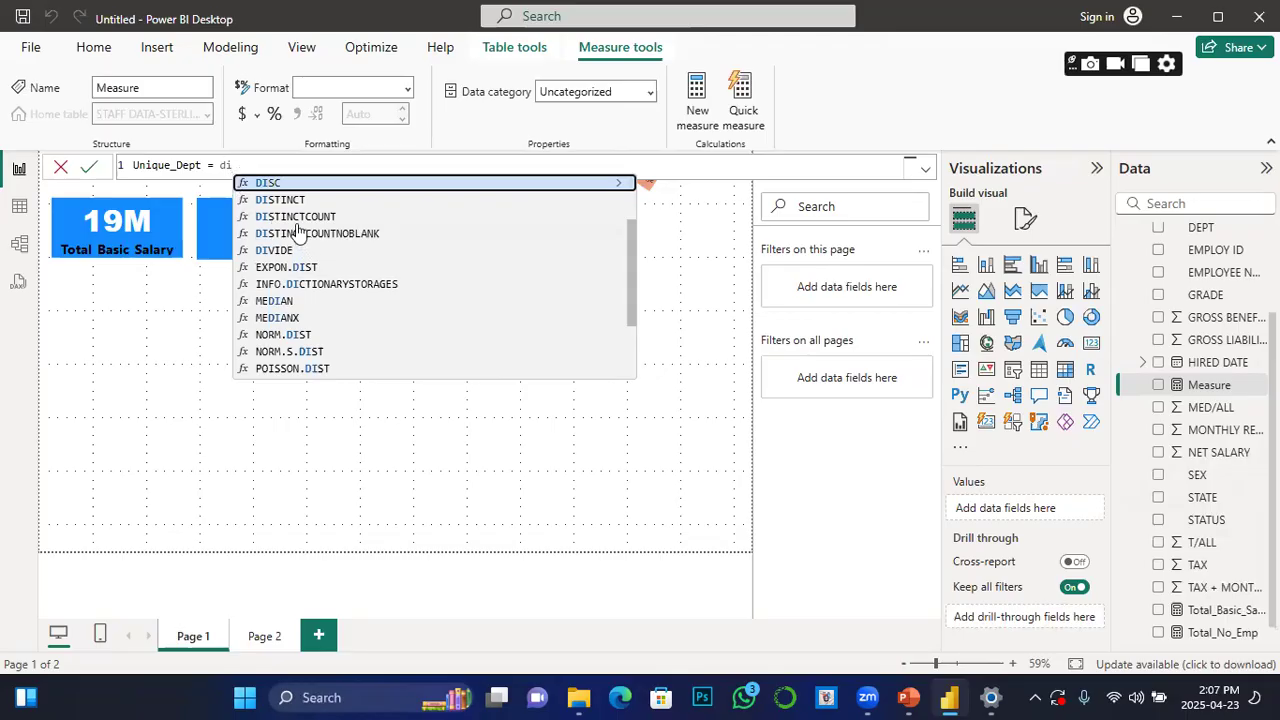
left_click(295, 217)
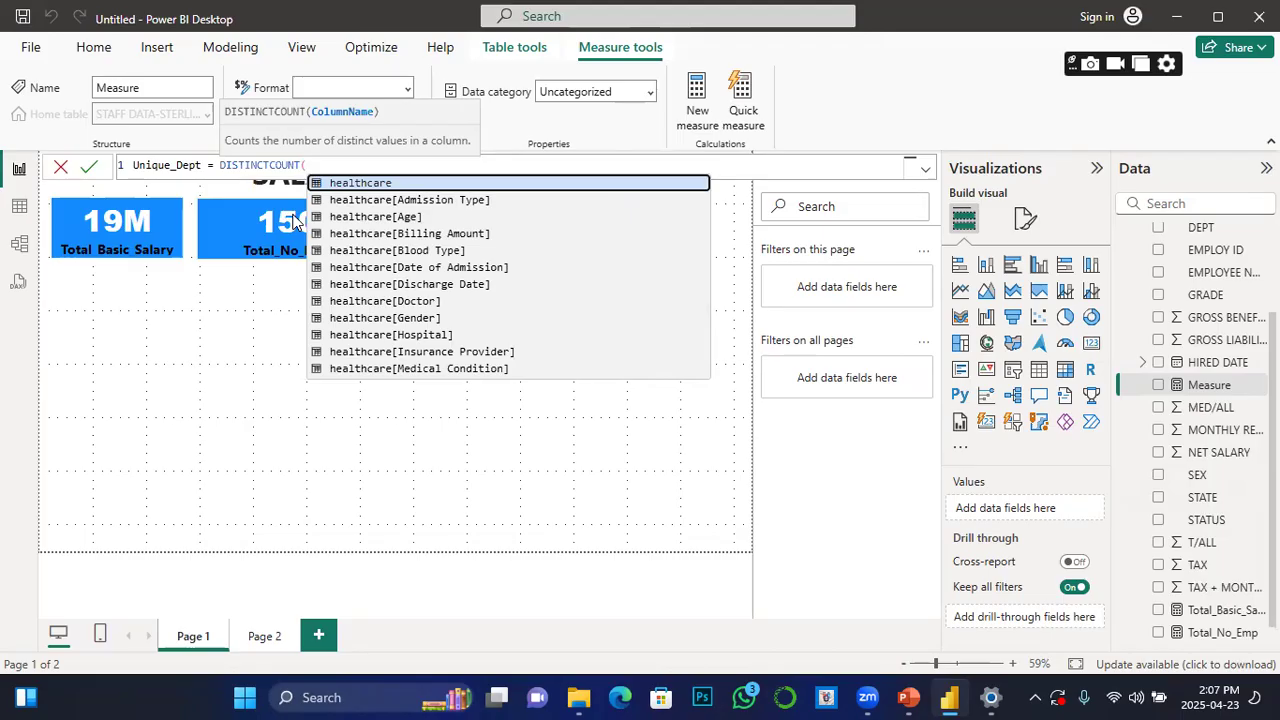
left_click_drag(705, 320, 701, 240)
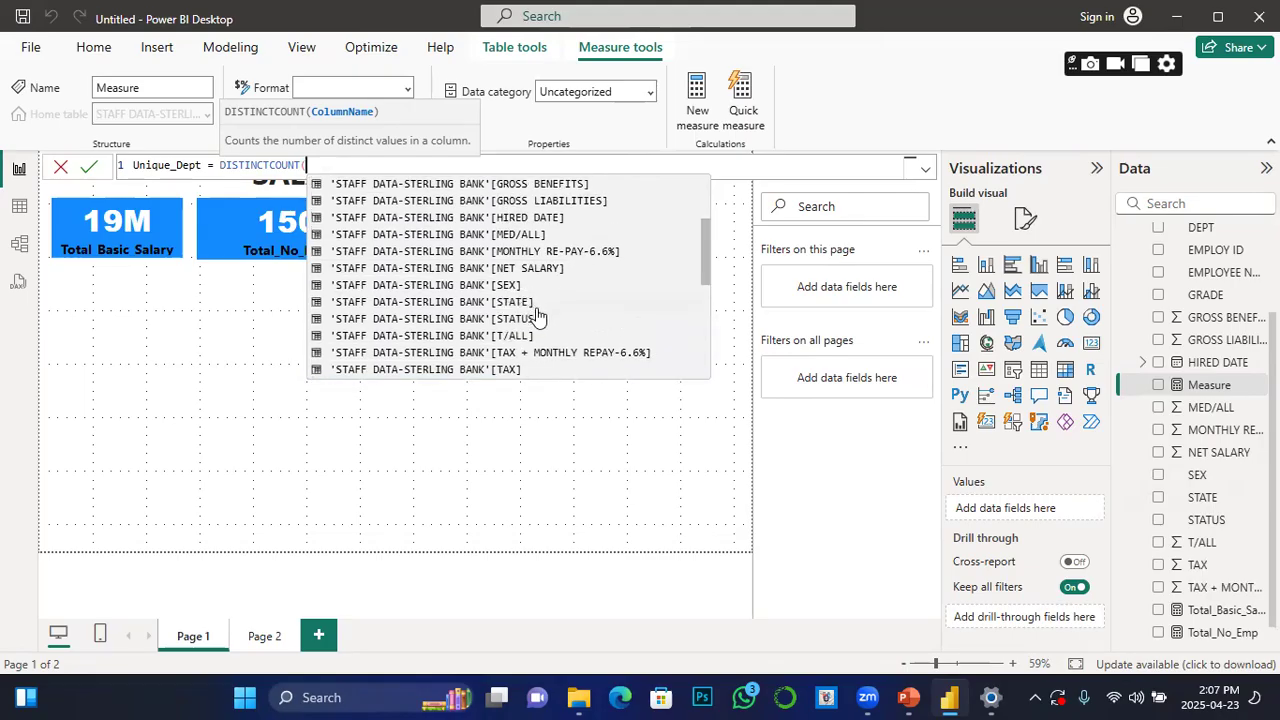
scroll(543, 335, "up", 1)
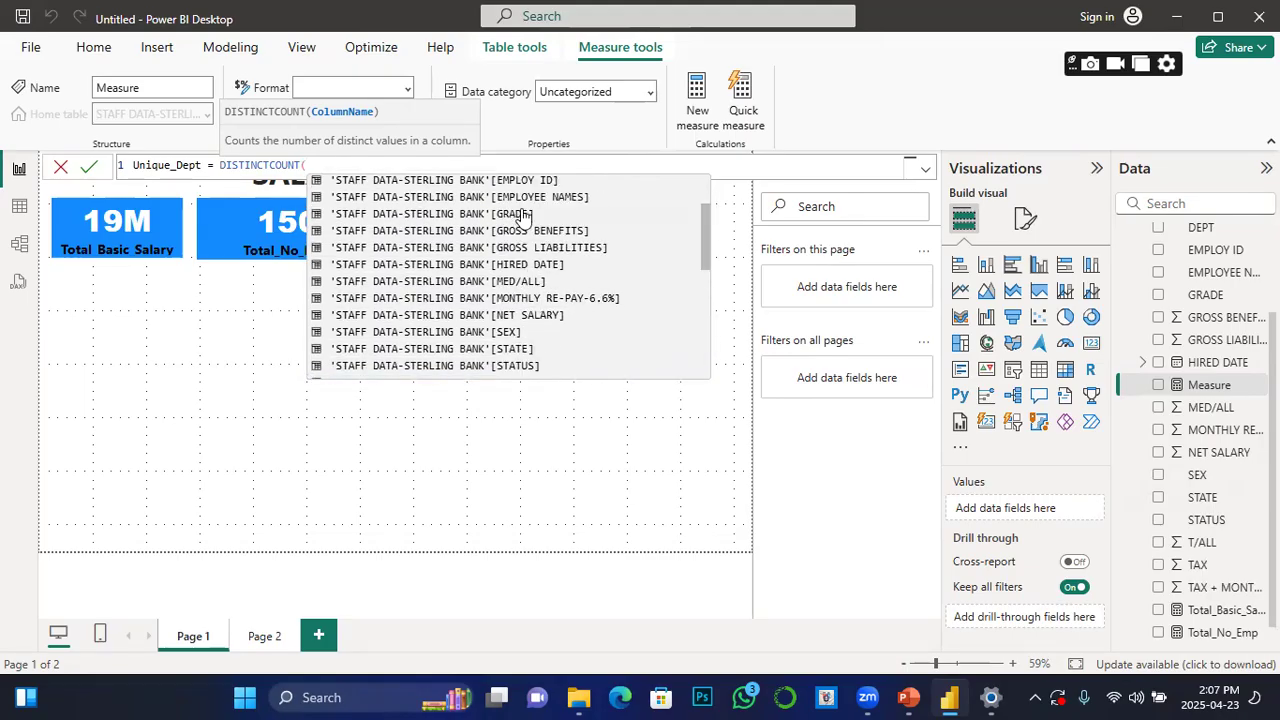
scroll(520, 214, "up", 1)
left_click(503, 255)
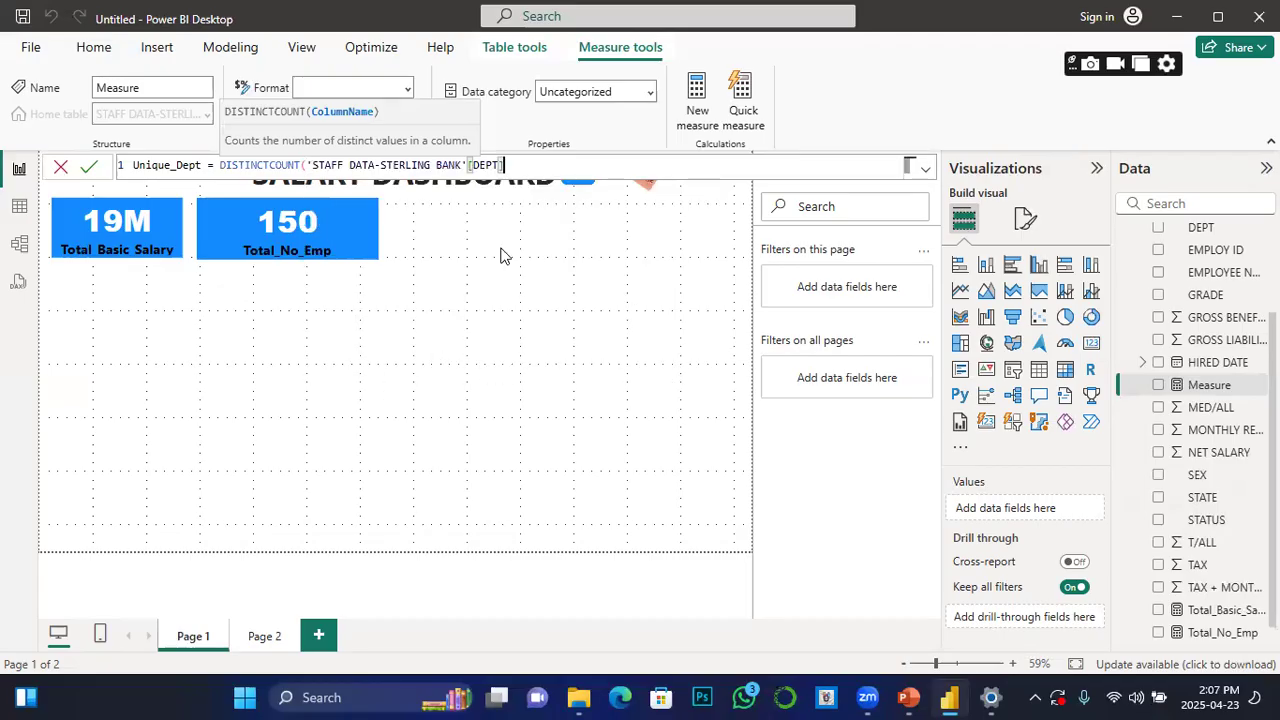
left_click(88, 167)
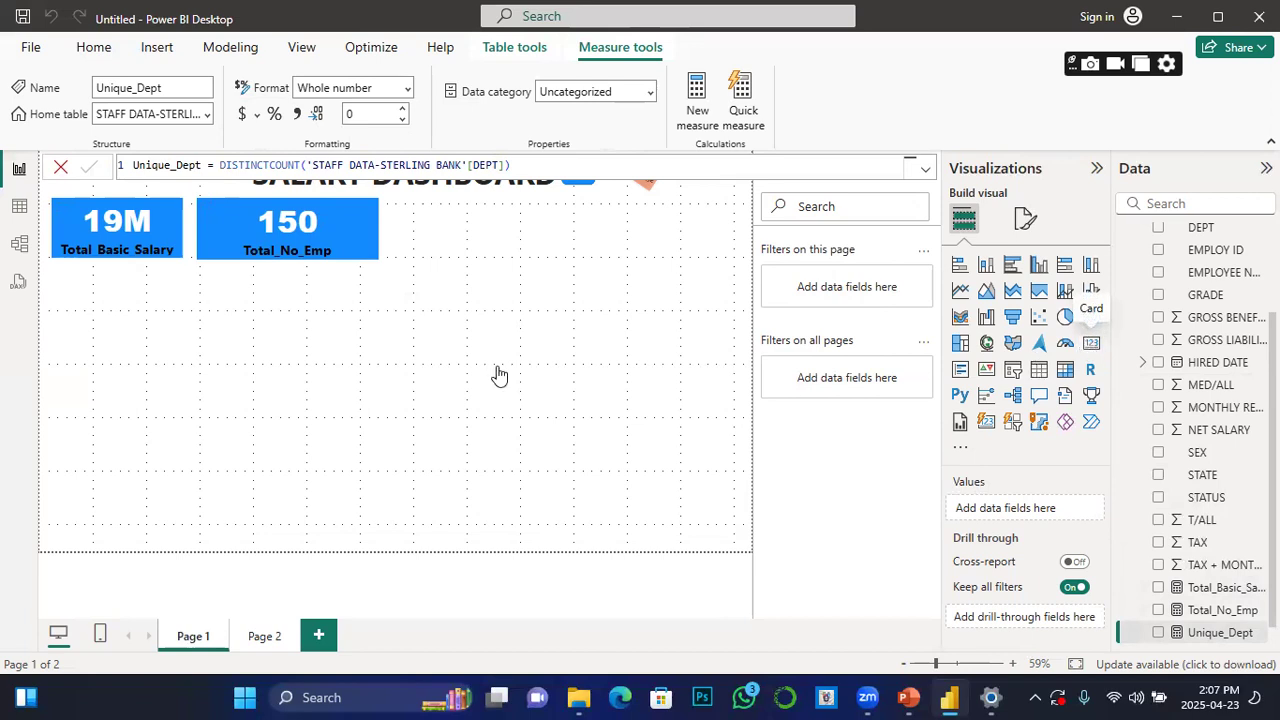
Step: Add a card visual showing Unique_Dept beside the Total_No_Emp card and reduce it to the same height
left_click_drag(146, 348, 491, 229)
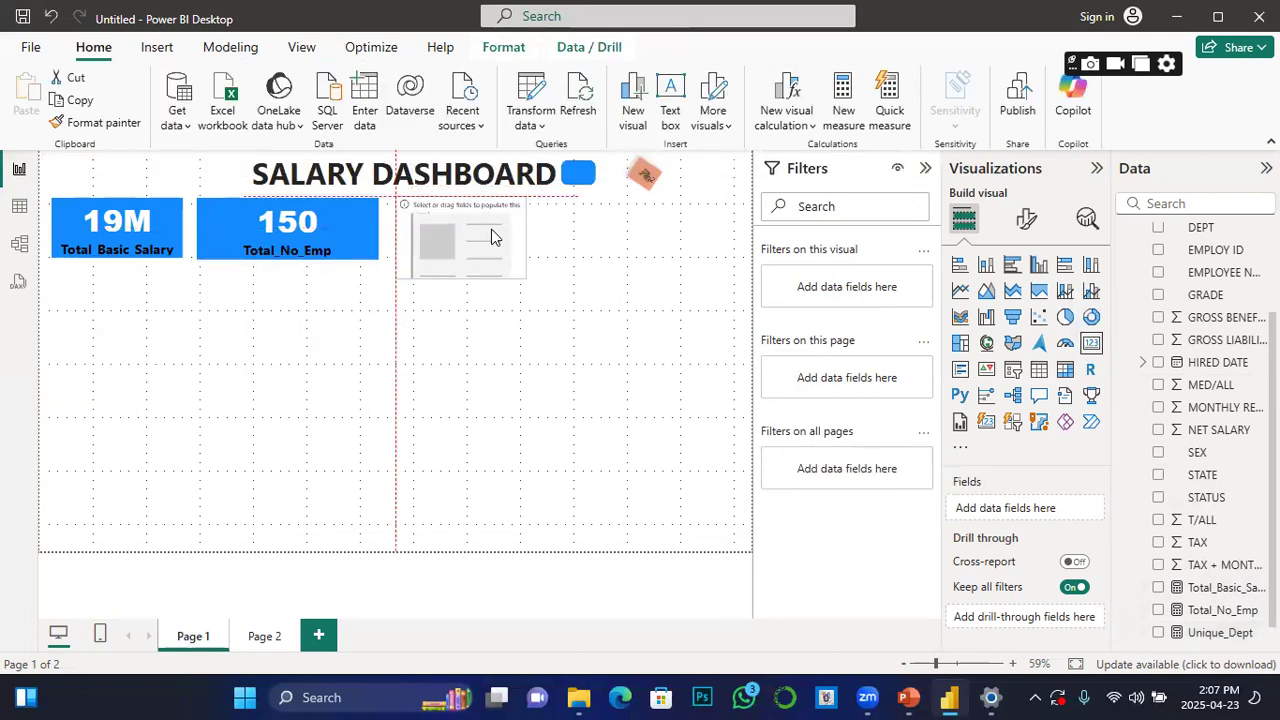
left_click(1160, 633)
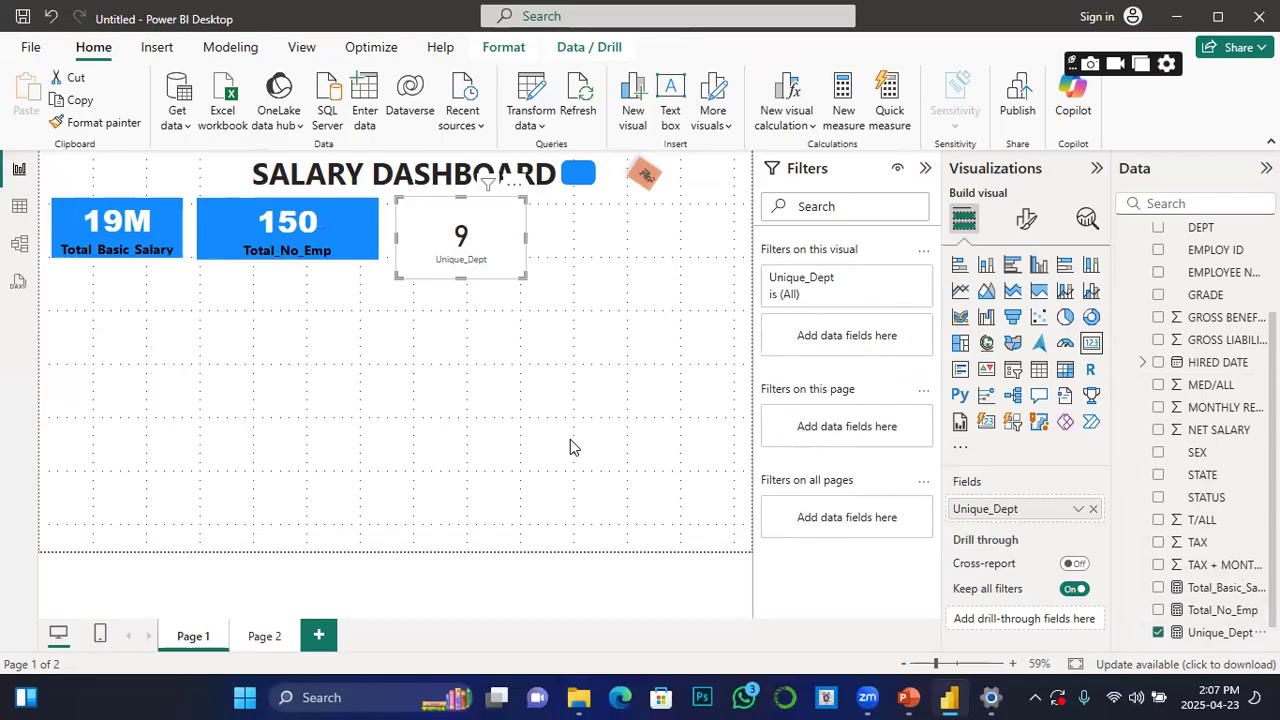
left_click_drag(528, 285, 520, 269)
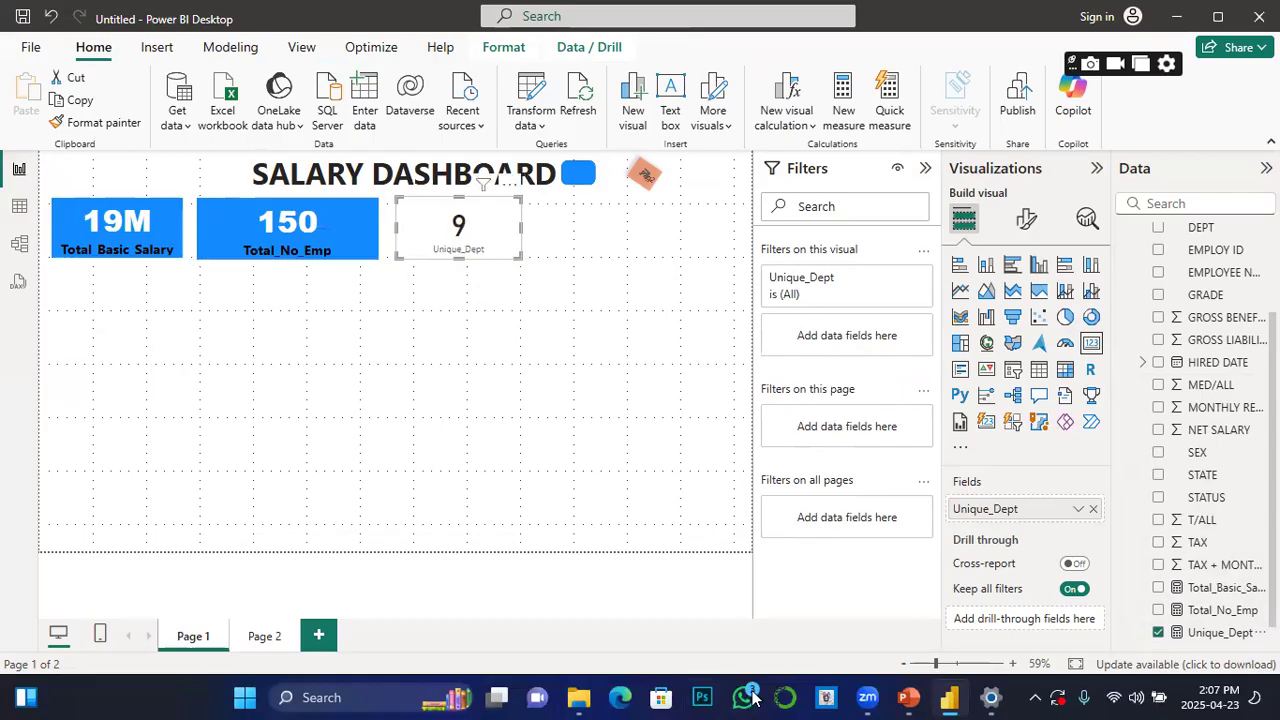
Step: Copy the Total_No_Emp card's formatting onto the Unique_Dept card
left_click(222, 242)
left_click(104, 122)
left_click(486, 237)
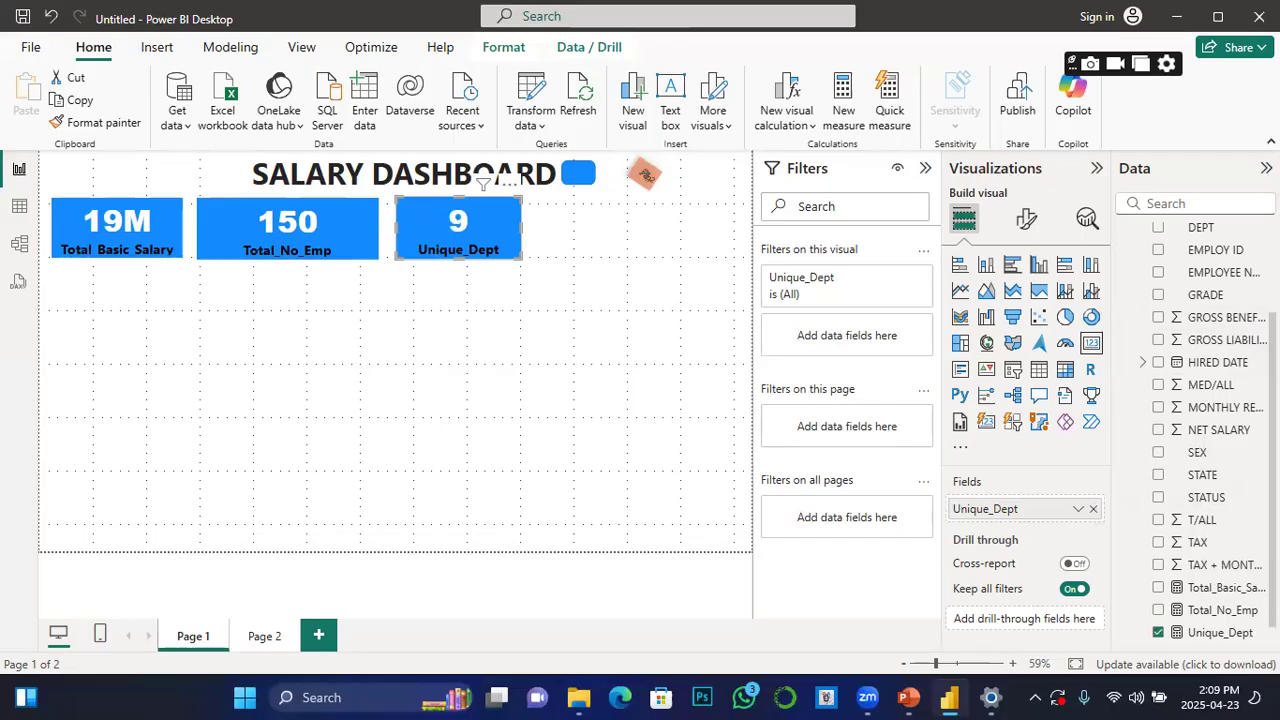
Step: Create another measure in the staff data table and name it Total_Tax_Paid_Emp
scroll(1214, 433, "down", 1)
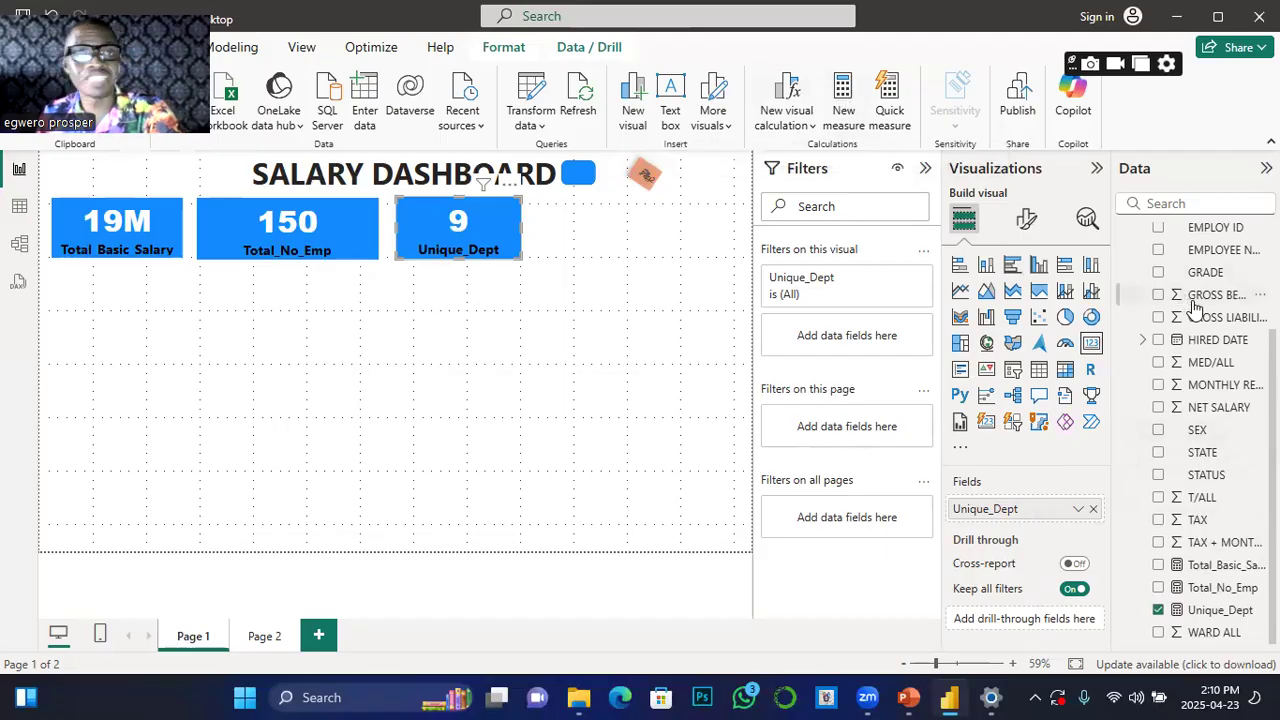
left_click(845, 90)
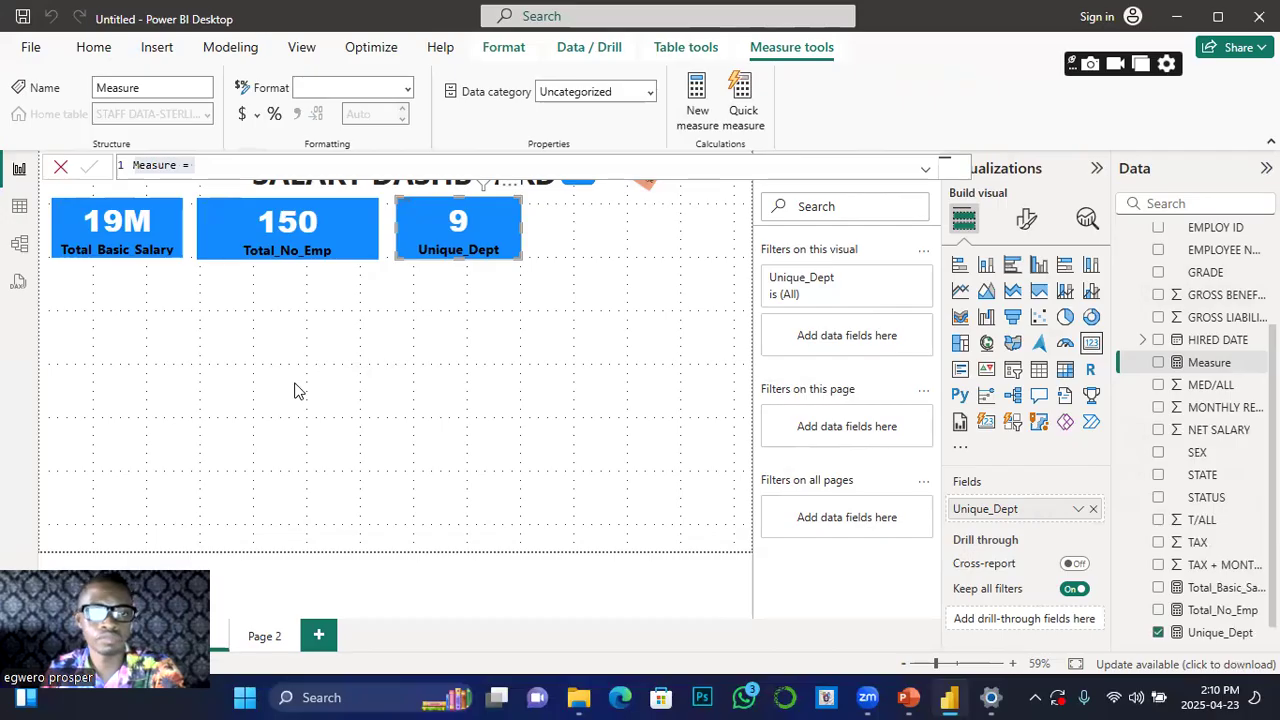
double_click(176, 165)
key("BackSpace")
key("BackSpace")
key("BackSpace")
key("BackSpace")
key("BackSpace")
key("BackSpace")
key("BackSpace")
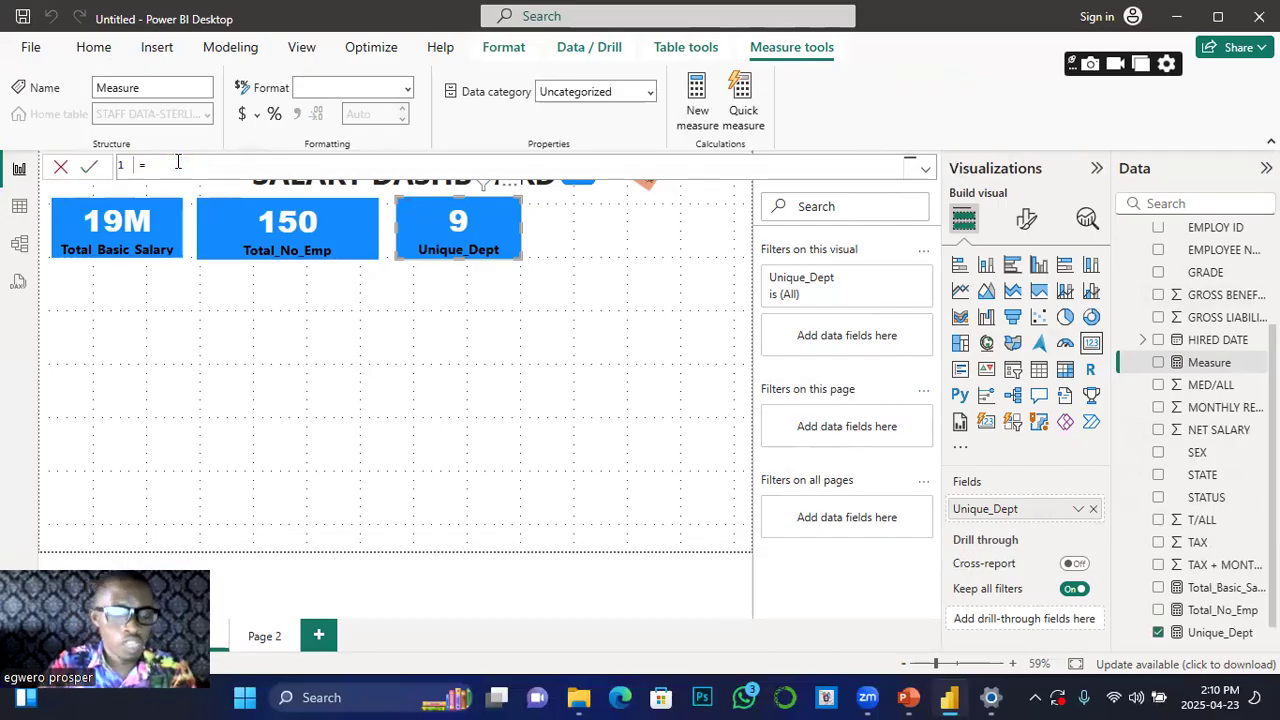
type("Total ")
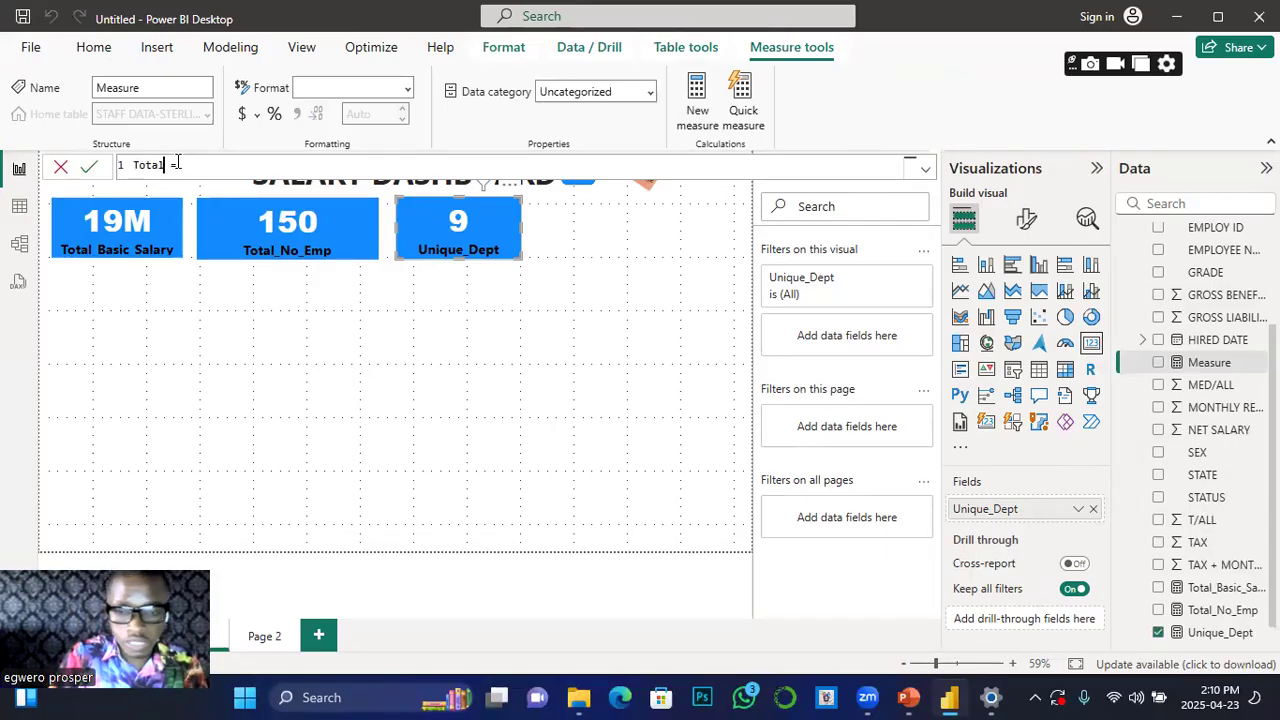
type("_")
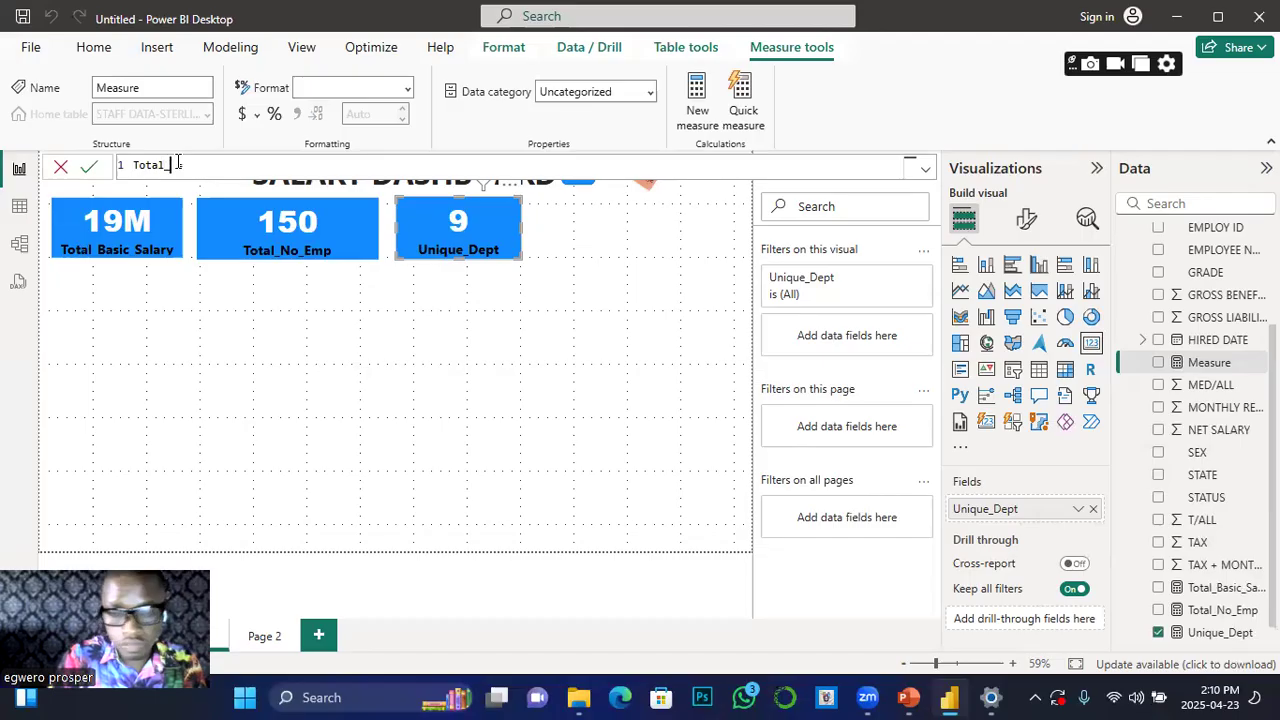
type("Tax")
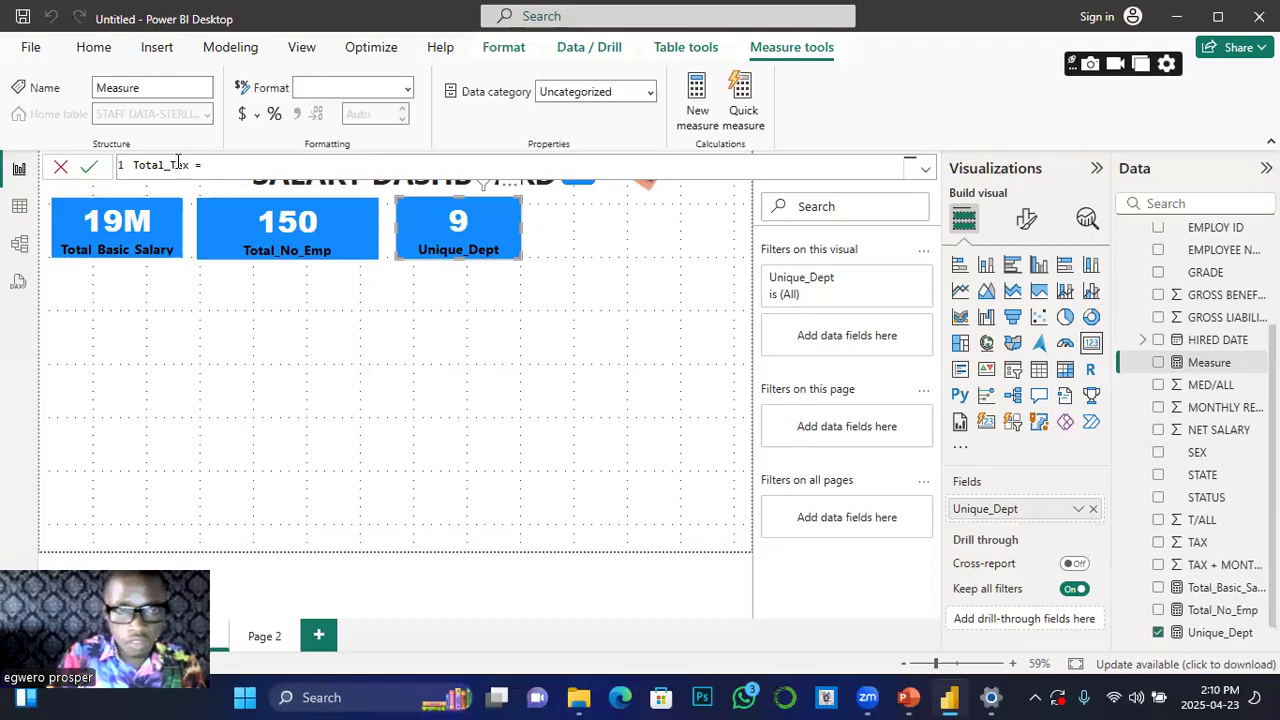
type("_")
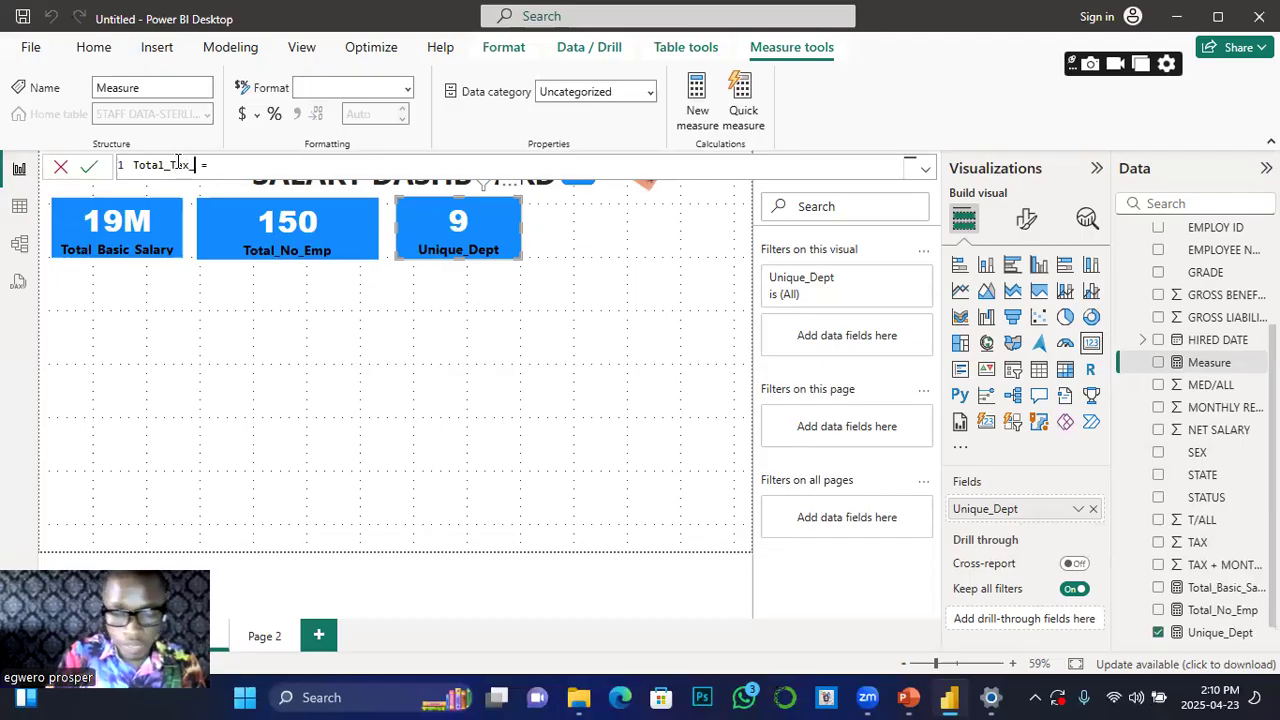
type("P")
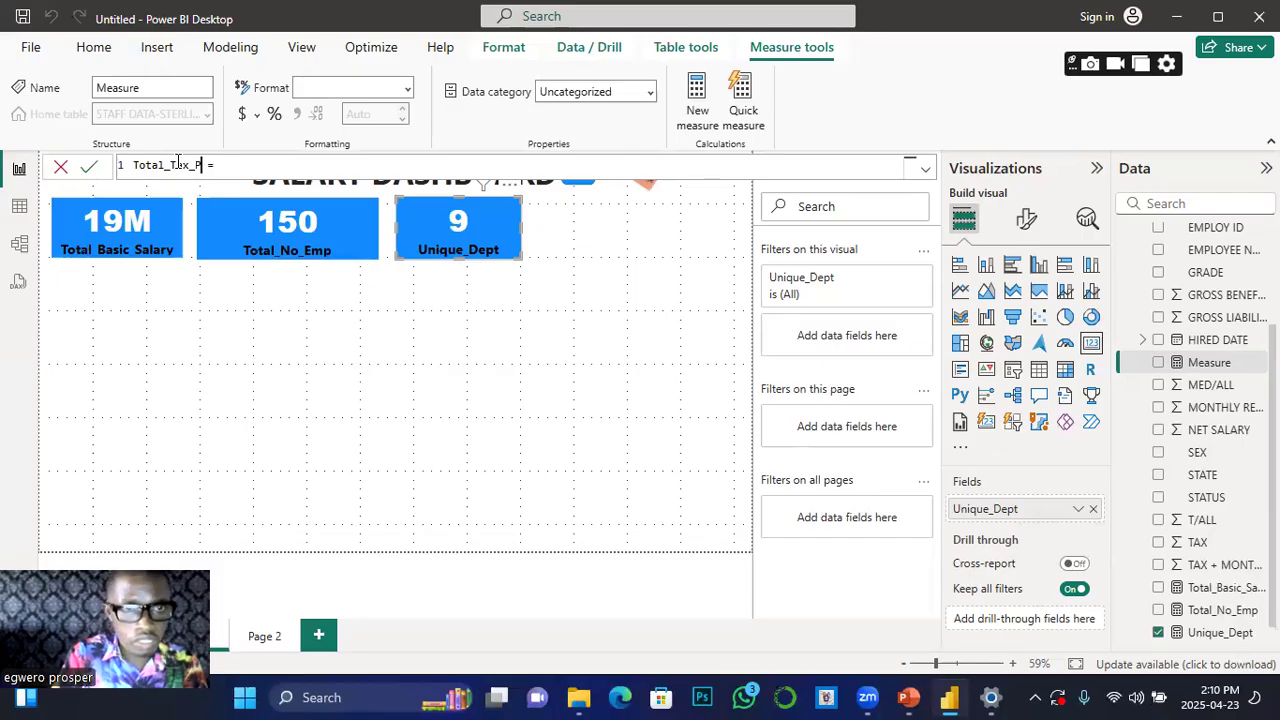
type("aid")
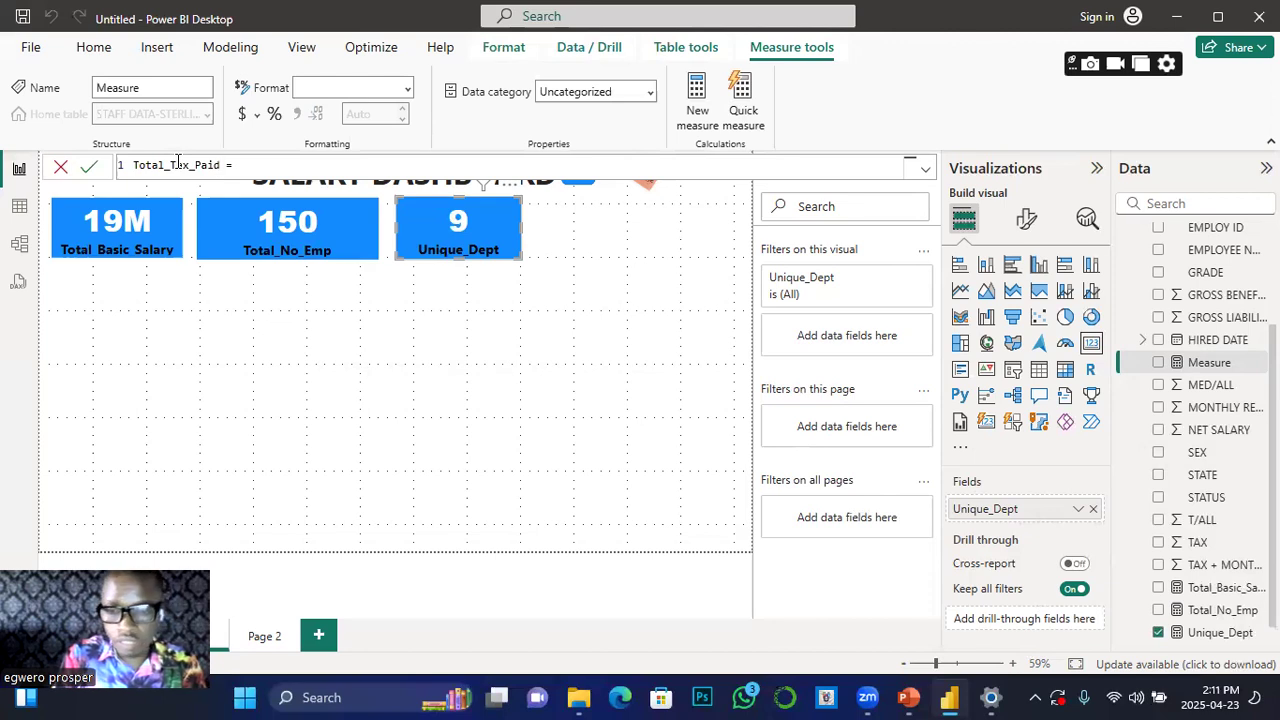
type("_Emp")
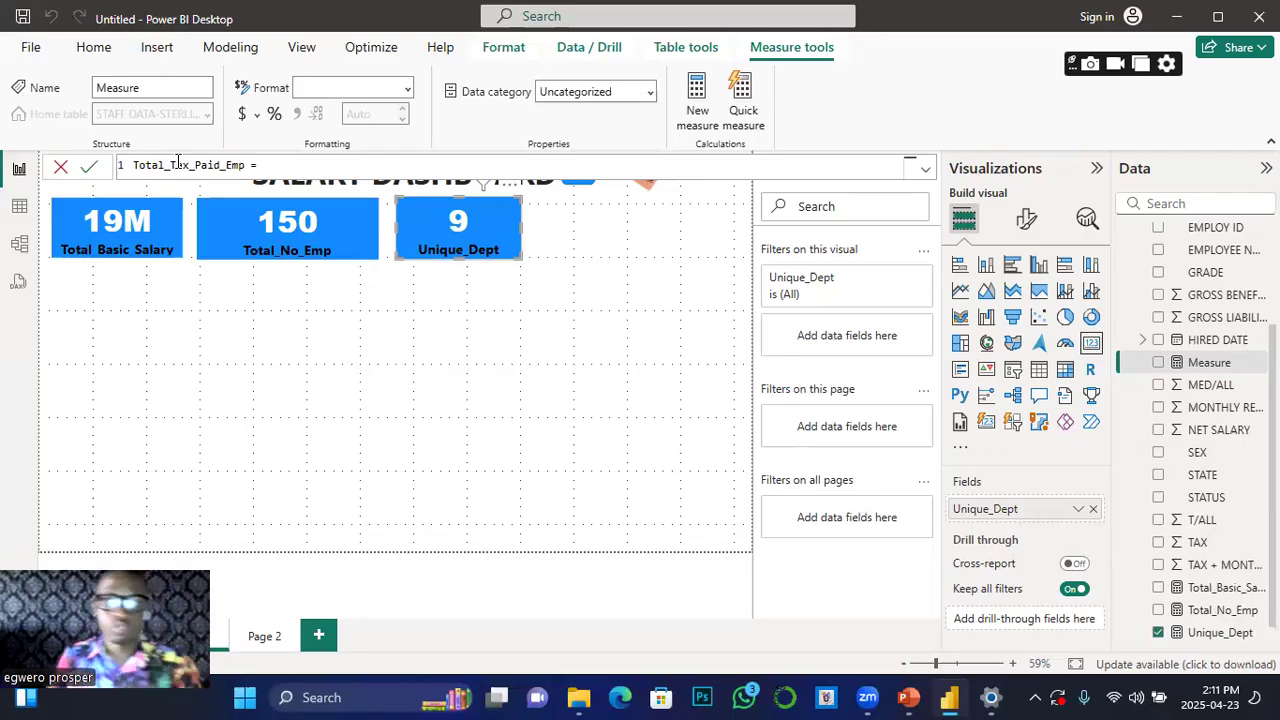
Step: Define the Total_Tax_Paid_Emp measure as SUM('STAFF DATA-STERLING BANK'[TAX]) and commit the formula
left_click(281, 166)
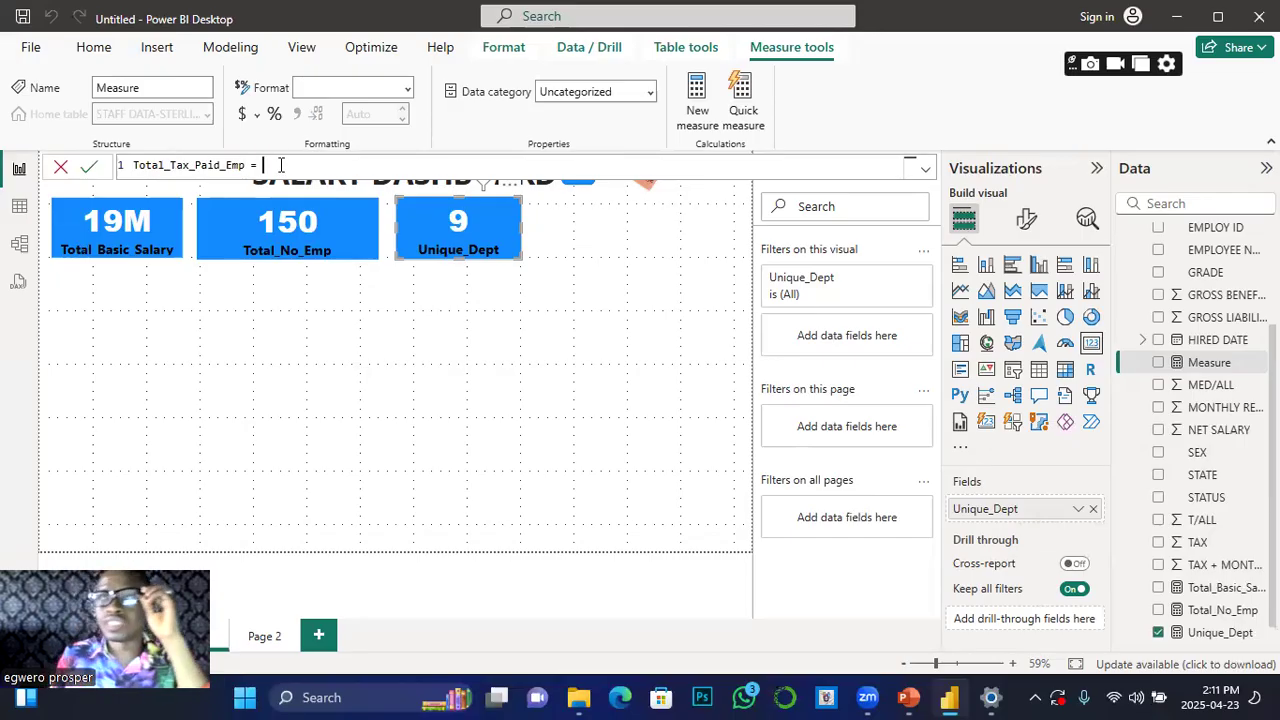
type("sum")
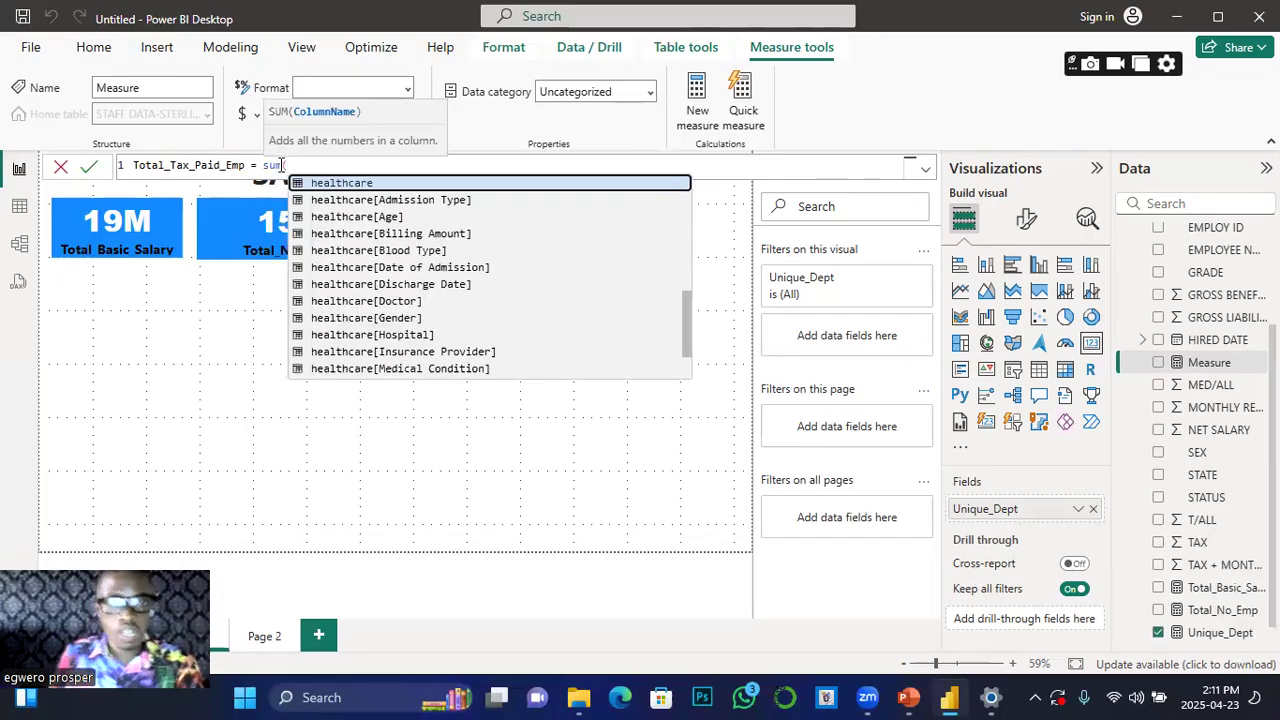
type("(")
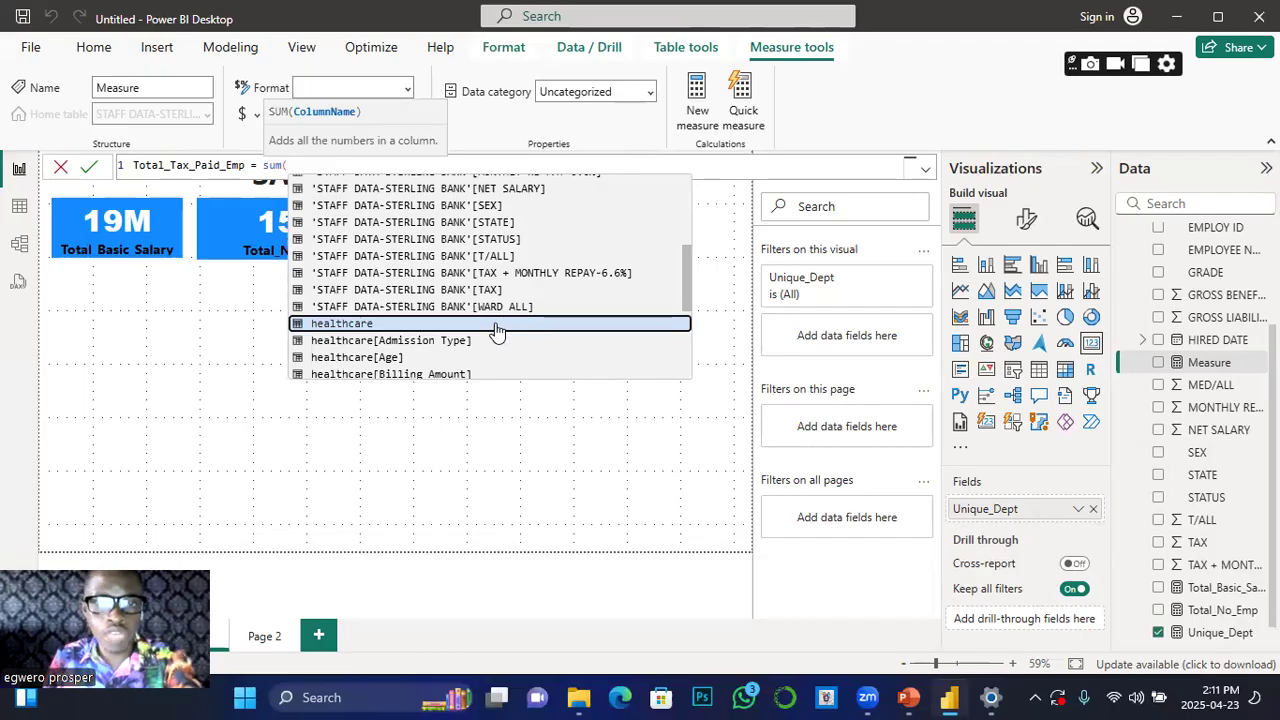
scroll(497, 332, "up", 1)
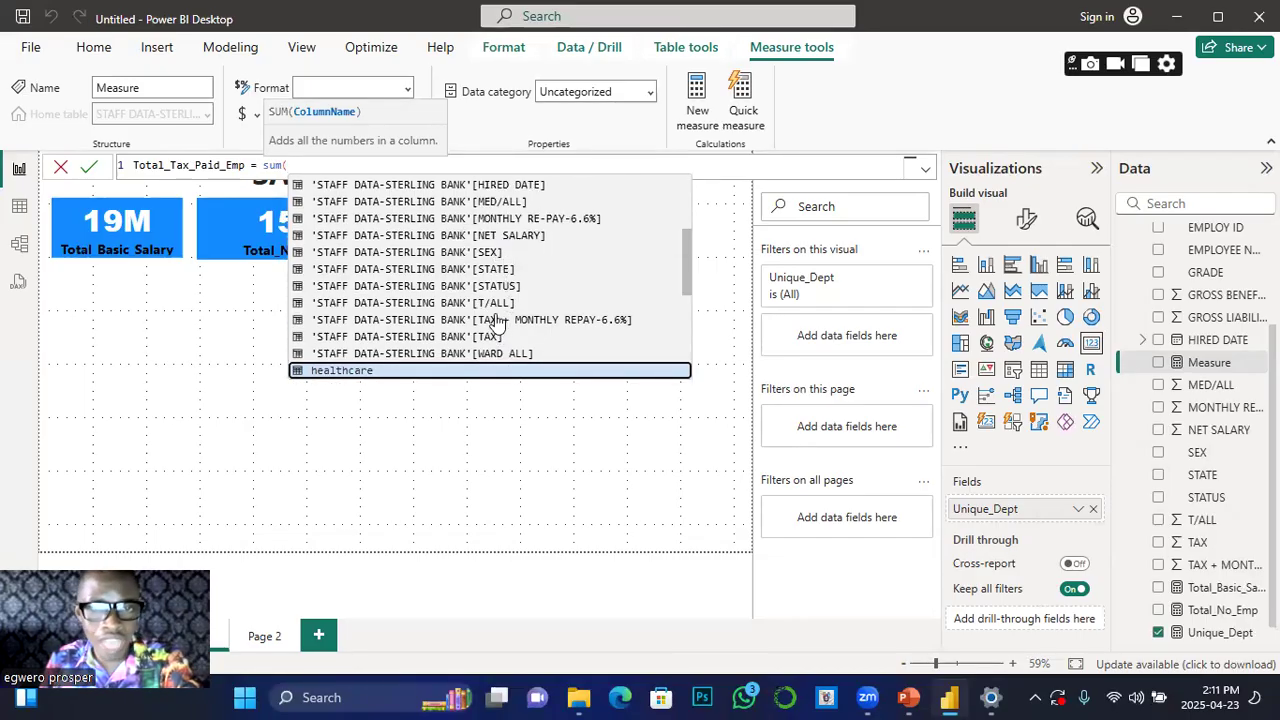
left_click(492, 337)
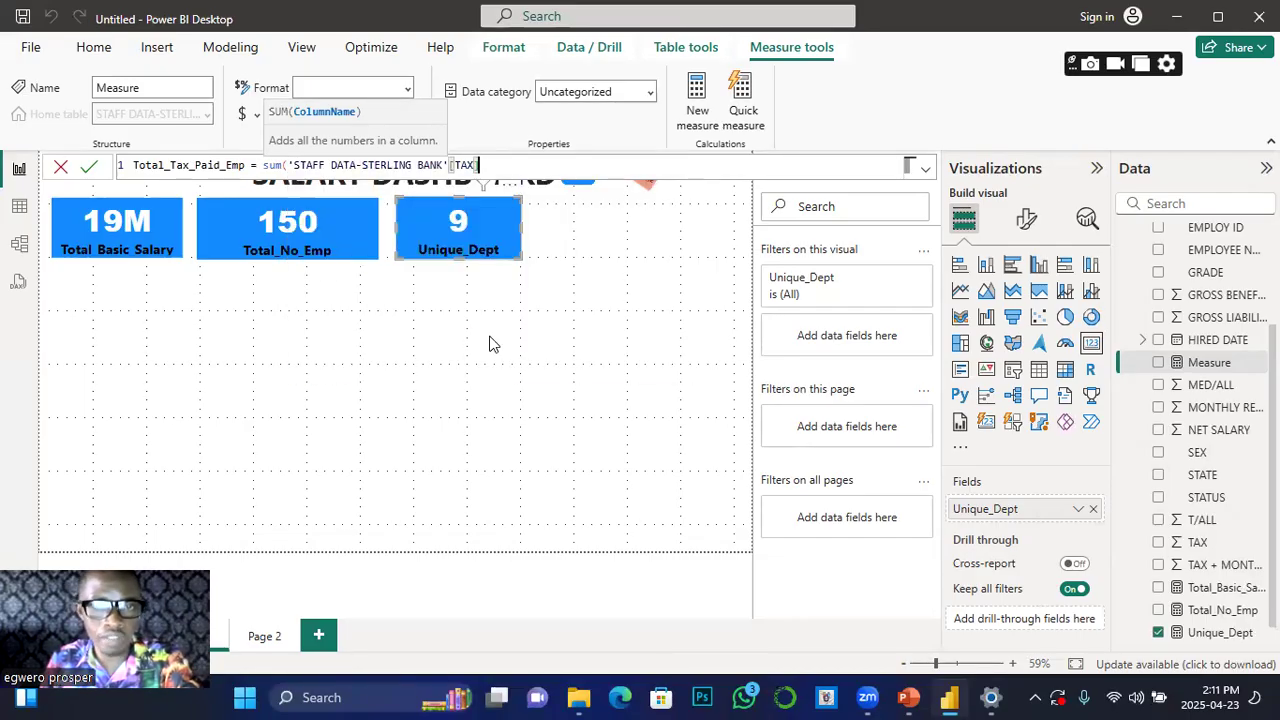
left_click(90, 168)
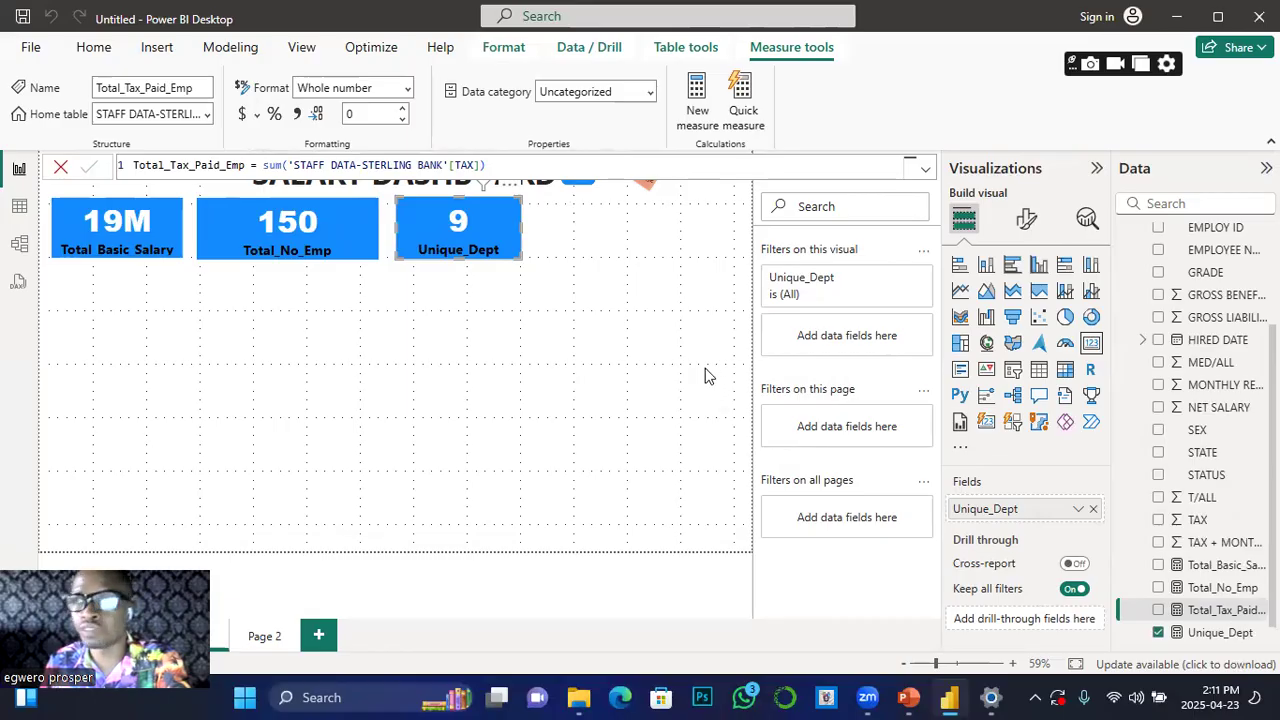
Step: Add a card visual showing Total_Tax_Paid_Emp beside the Unique_Dept card and reduce it to the same height
left_click(666, 336)
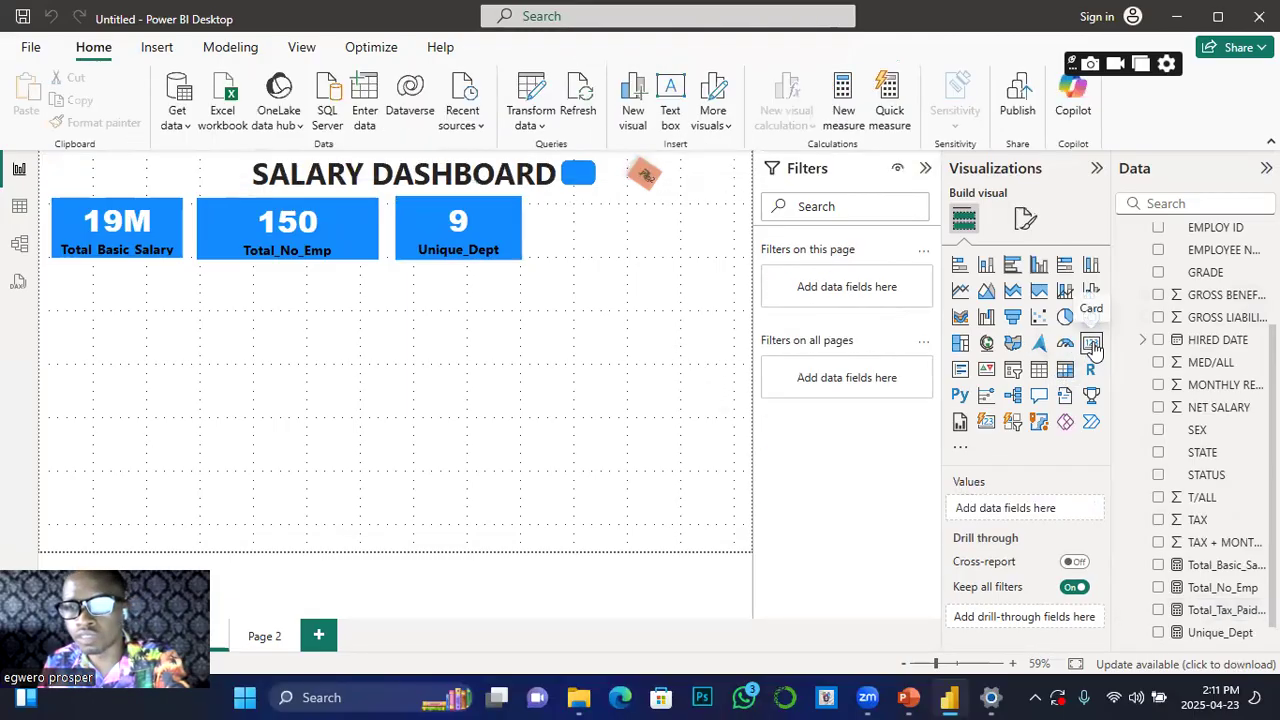
left_click(1091, 344)
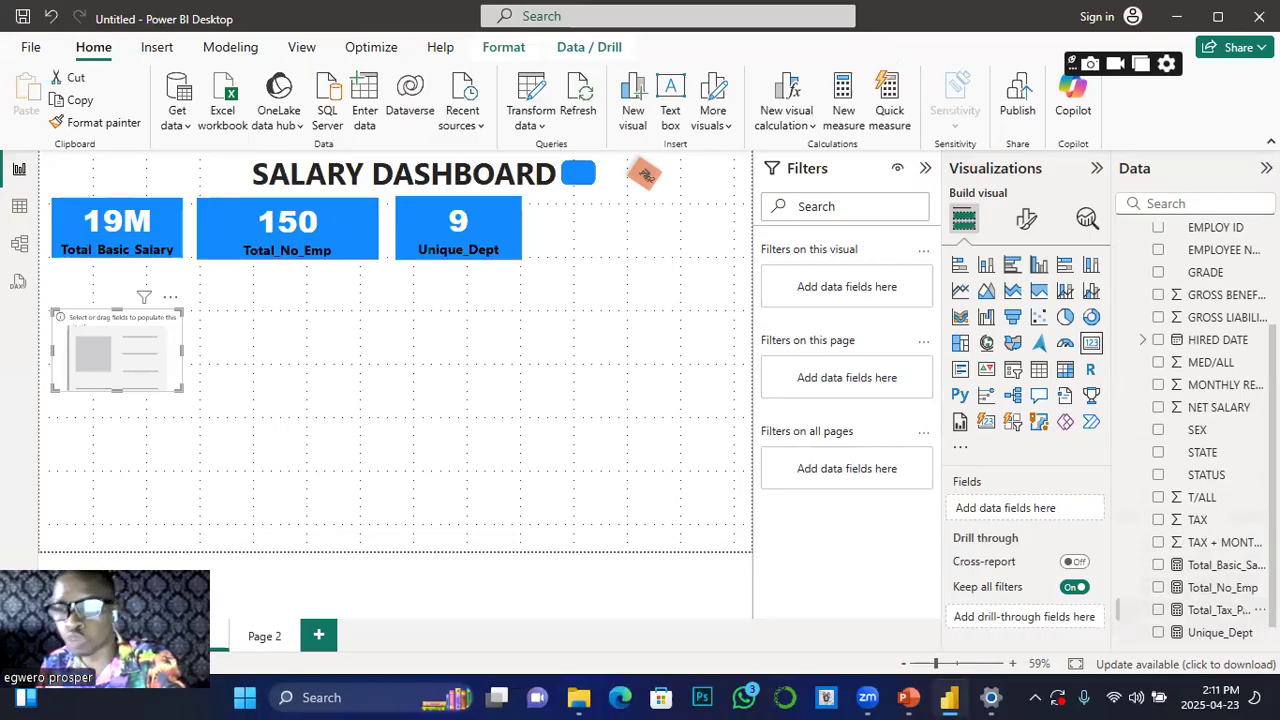
left_click(1158, 610)
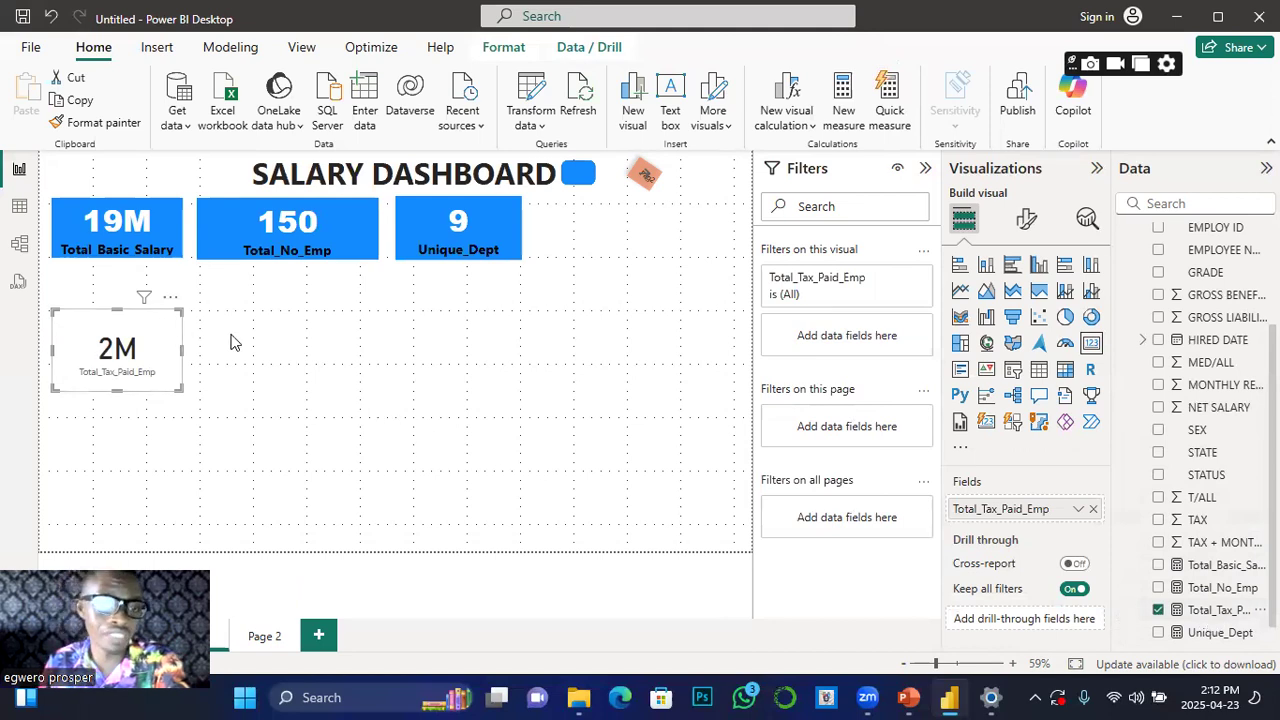
left_click_drag(151, 336, 680, 226)
left_click_drag(668, 277, 666, 256)
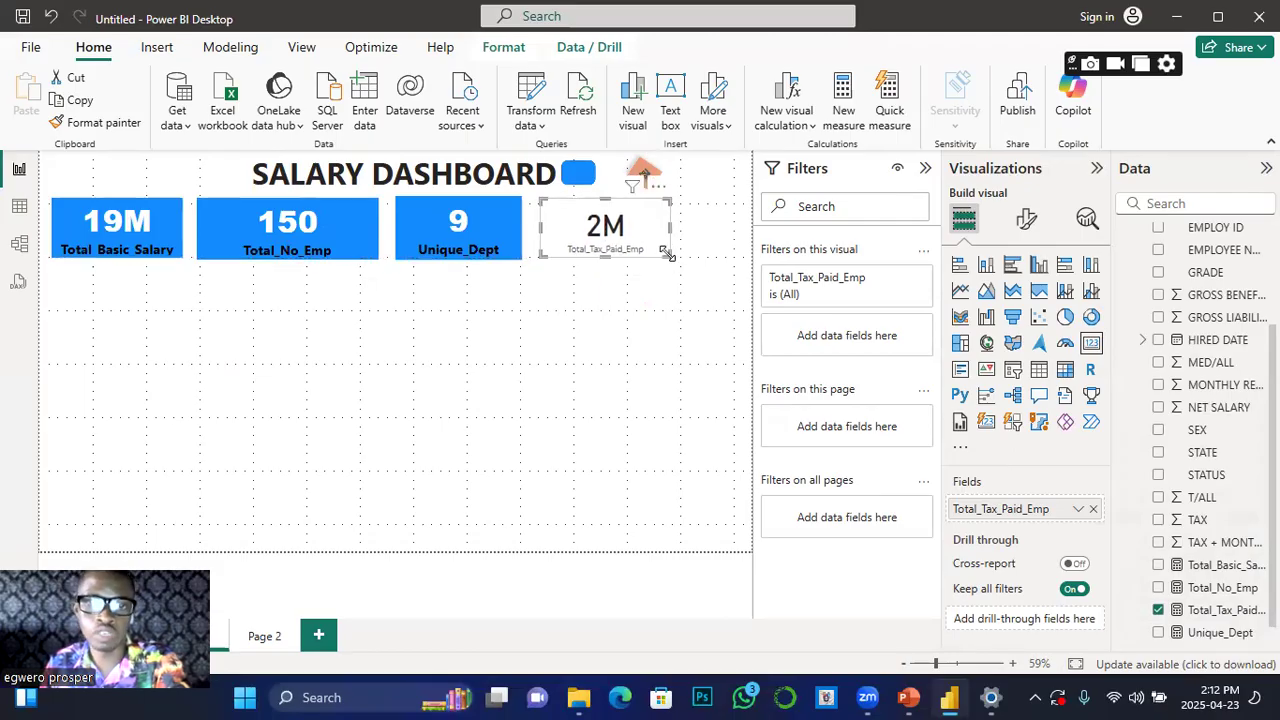
Step: Copy the Unique_Dept card's formatting onto the Total_Tax_Paid_Emp card
left_click(452, 250)
left_click(104, 124)
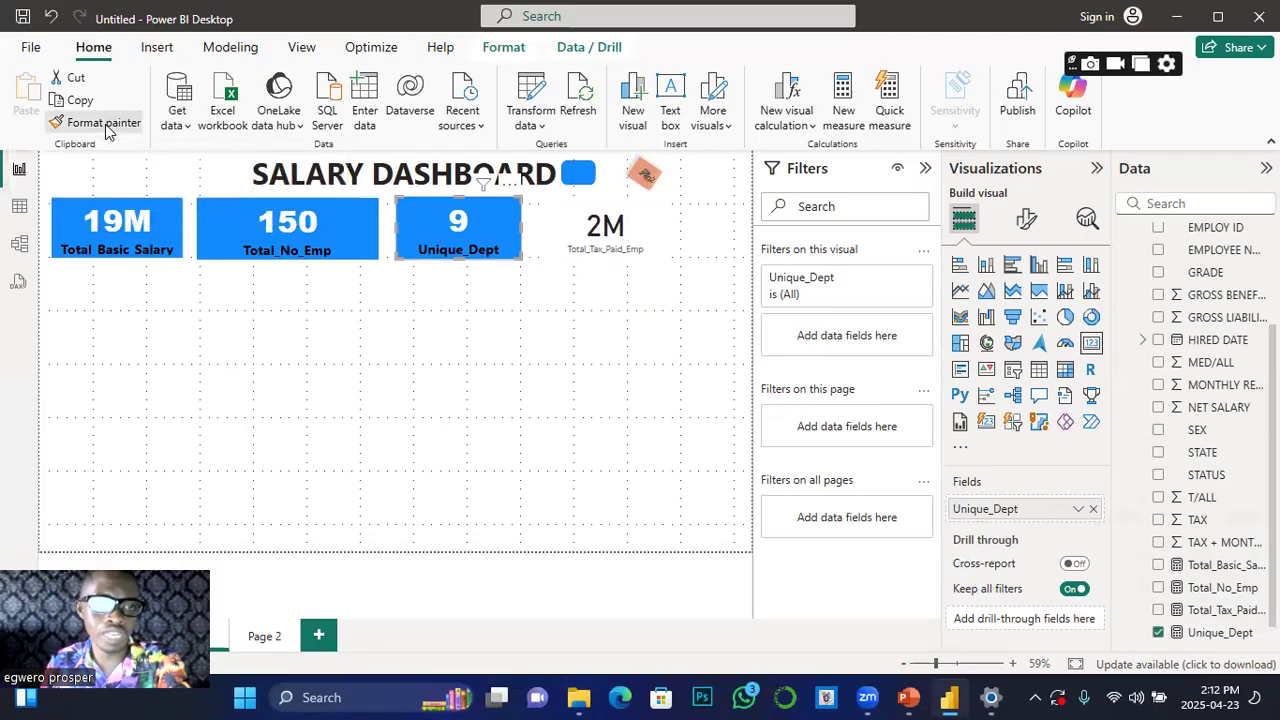
left_click(614, 238)
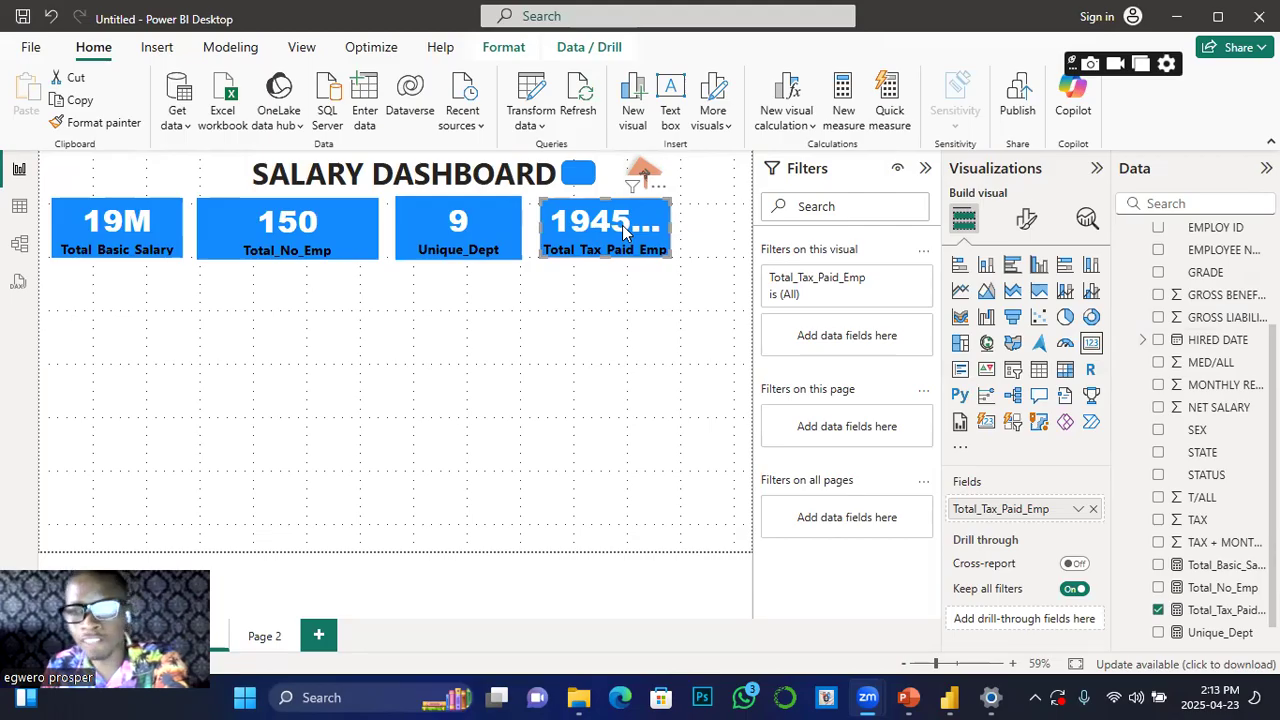
Step: Set the display units of the Total_Tax_Paid_Emp card's callout value to Millions
left_click(1029, 222)
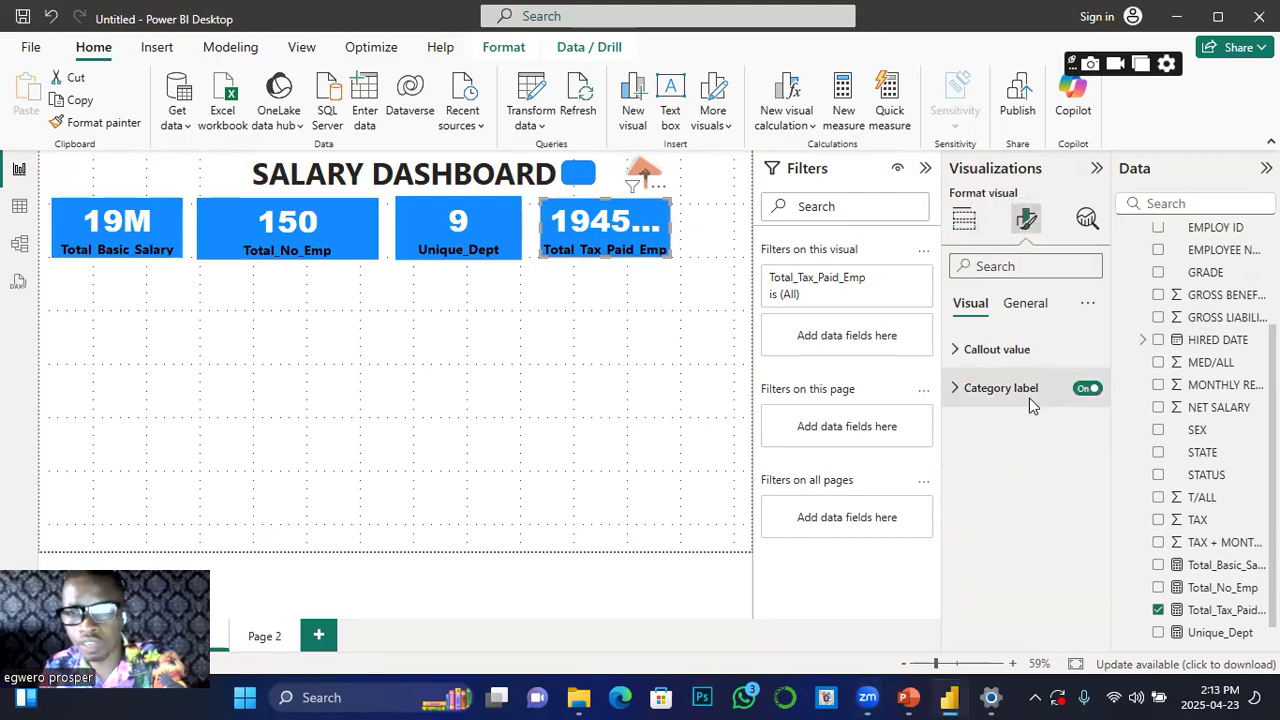
left_click(961, 350)
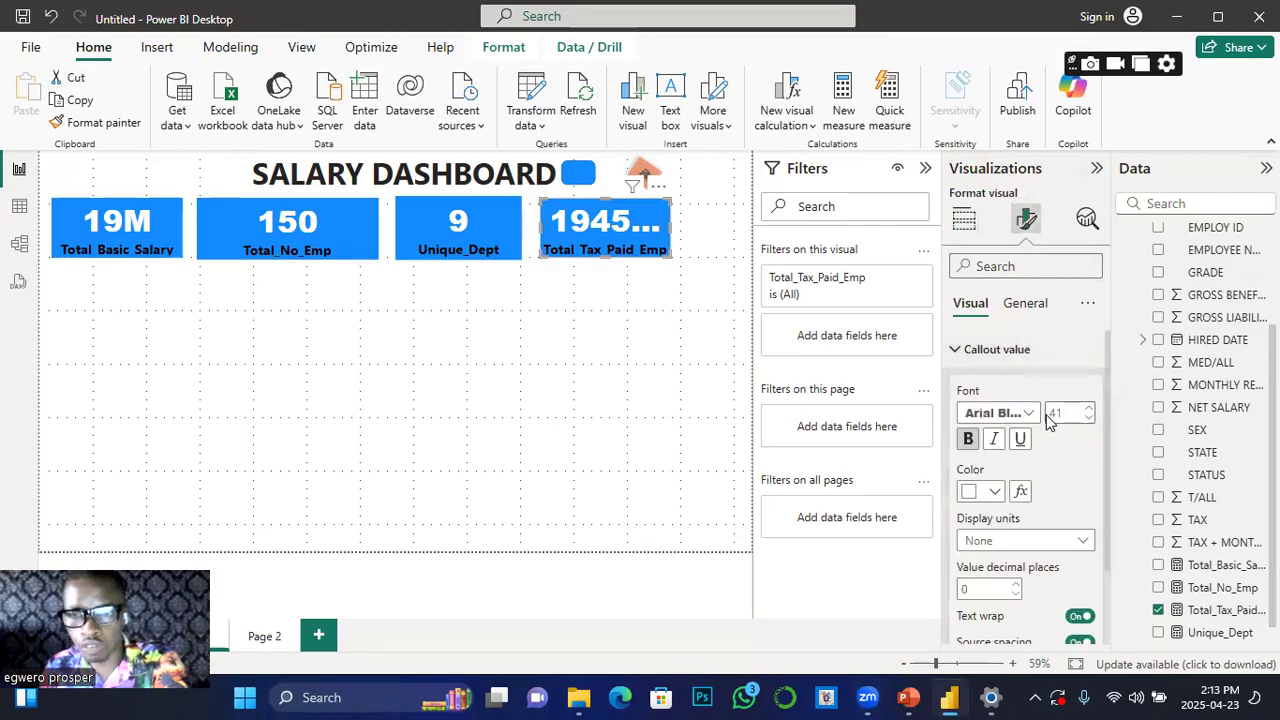
left_click(1083, 541)
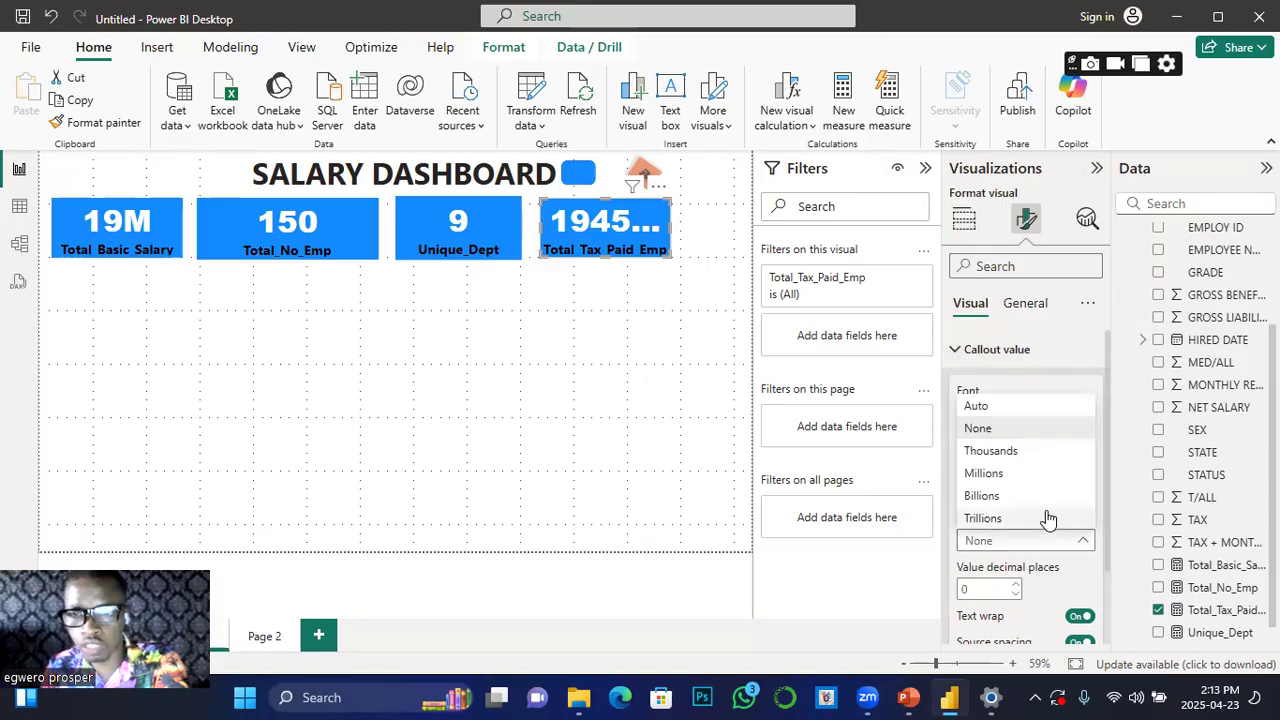
left_click(987, 474)
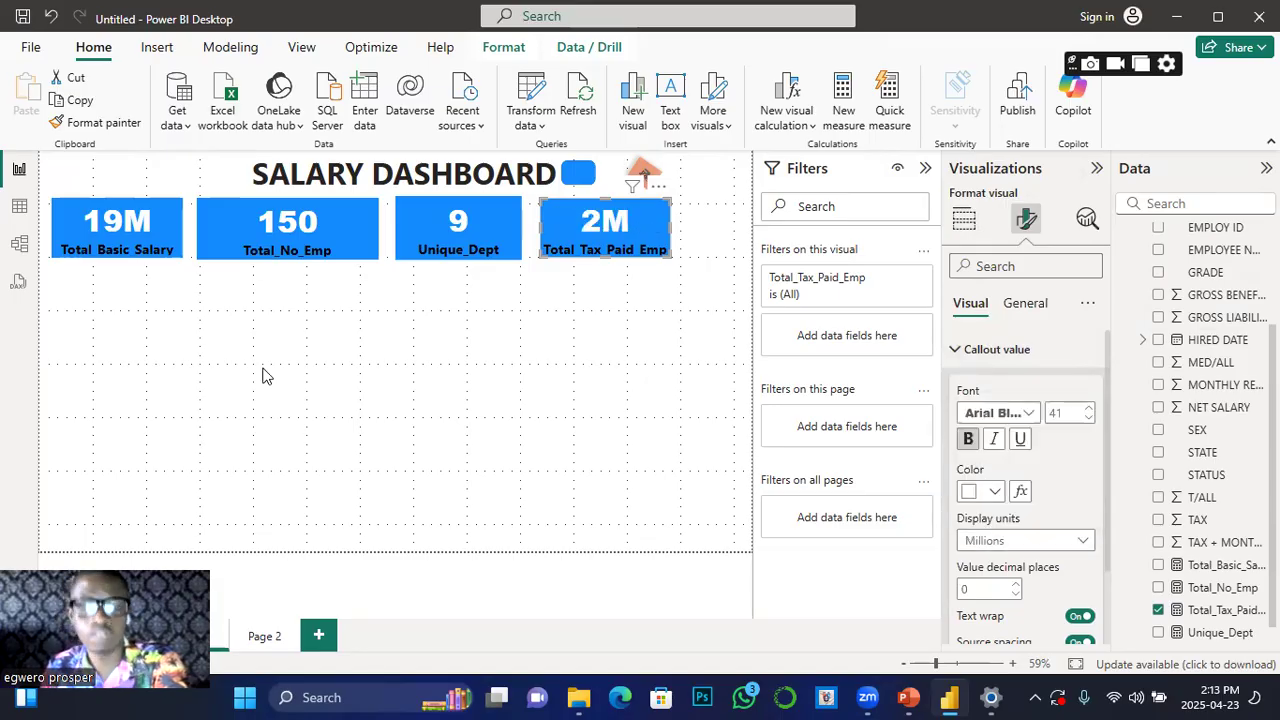
left_click(503, 312)
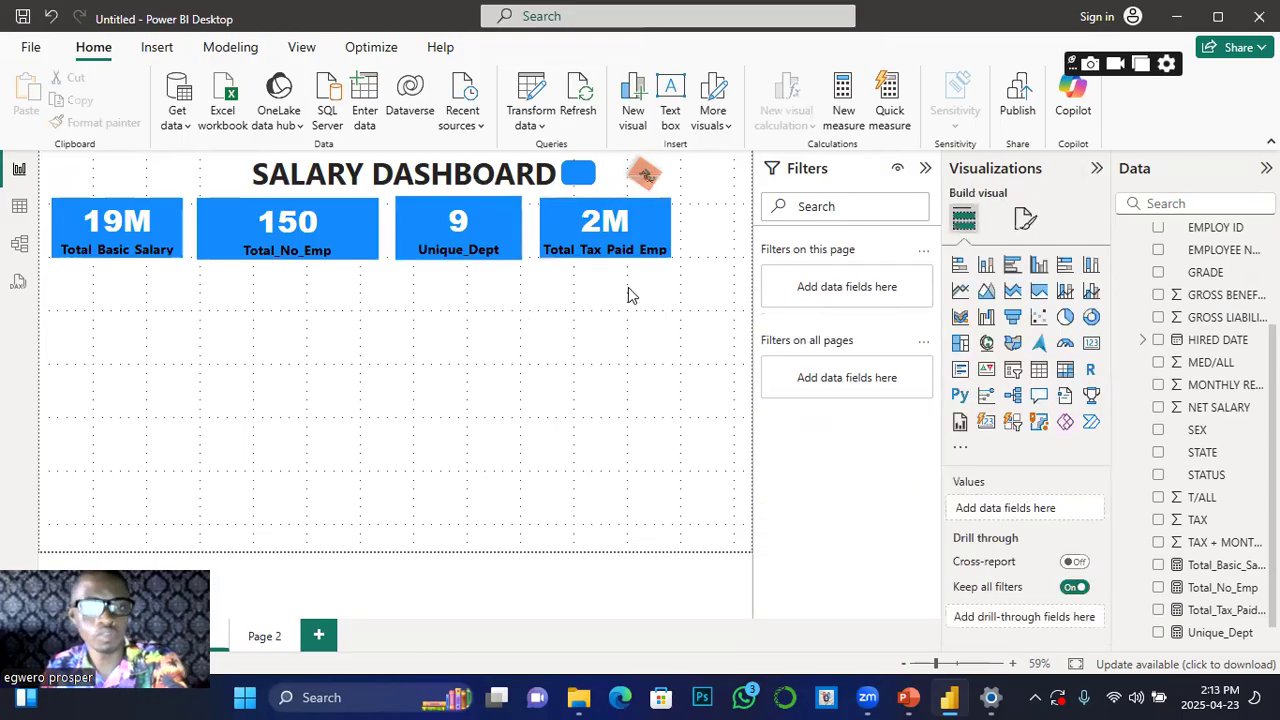
Step: Create another measure in the staff data table and name it Av_Basic_sal
left_click(643, 222)
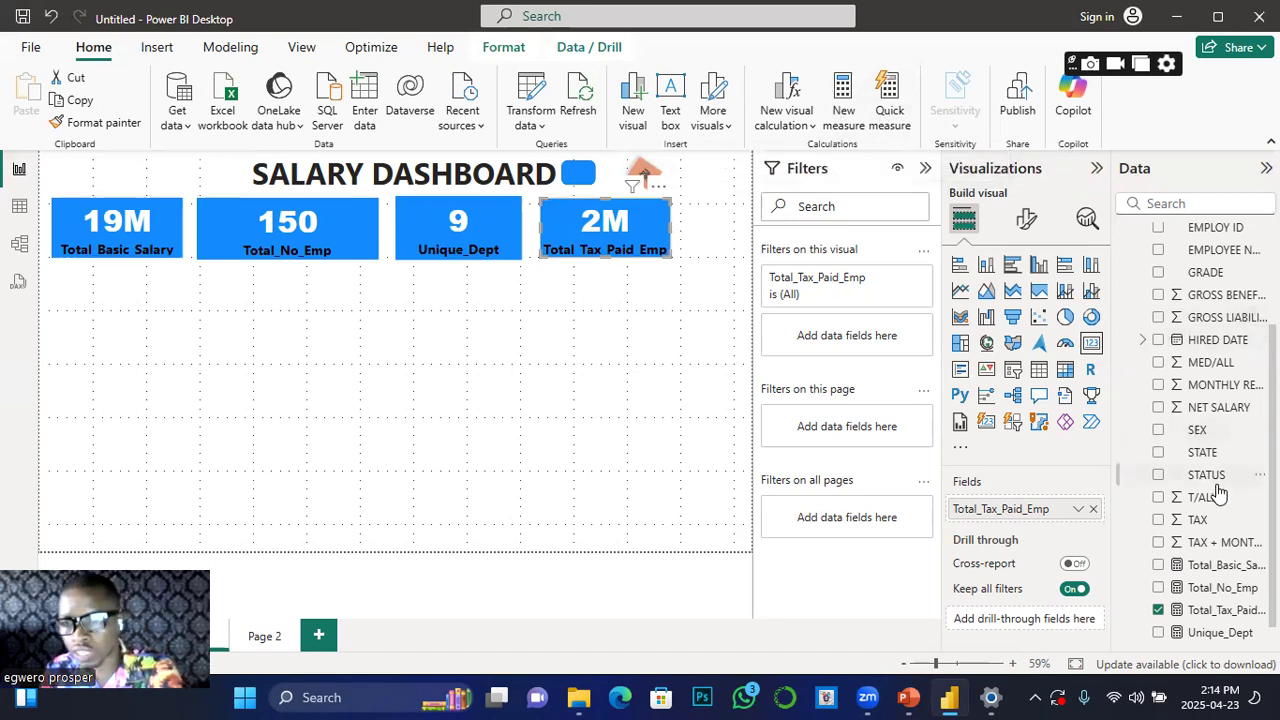
right_click(1196, 376)
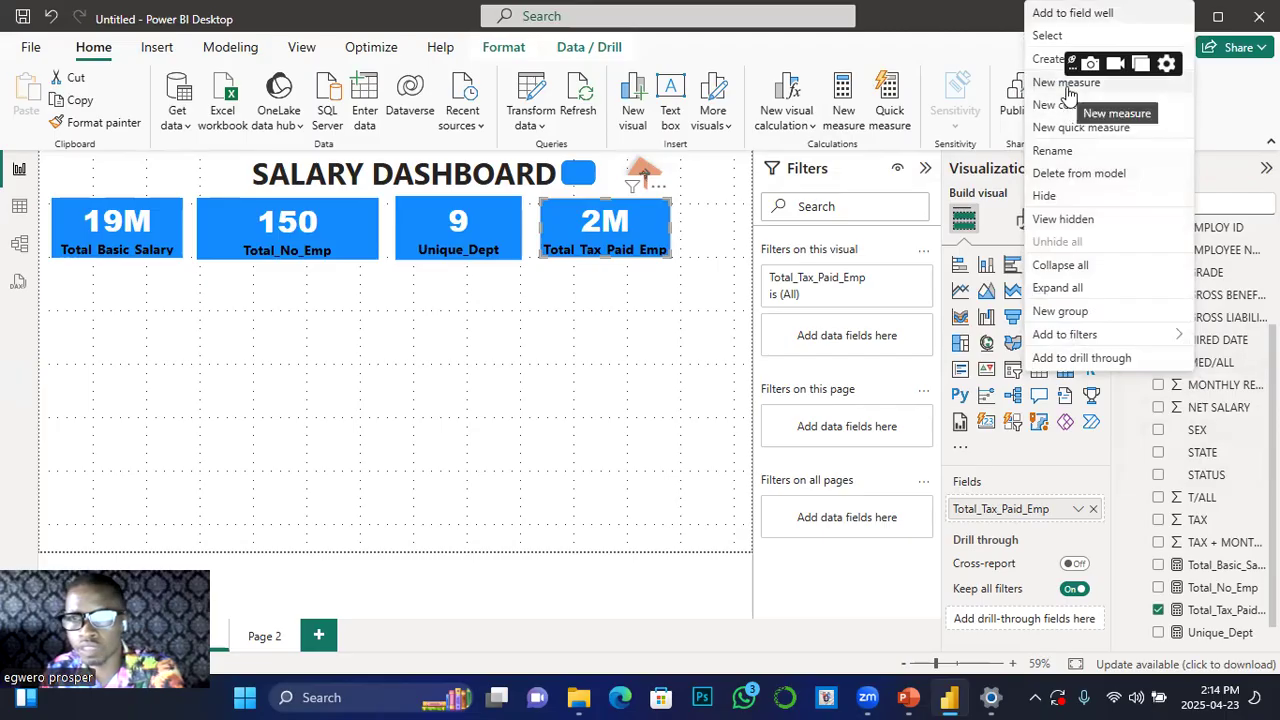
key("Escape")
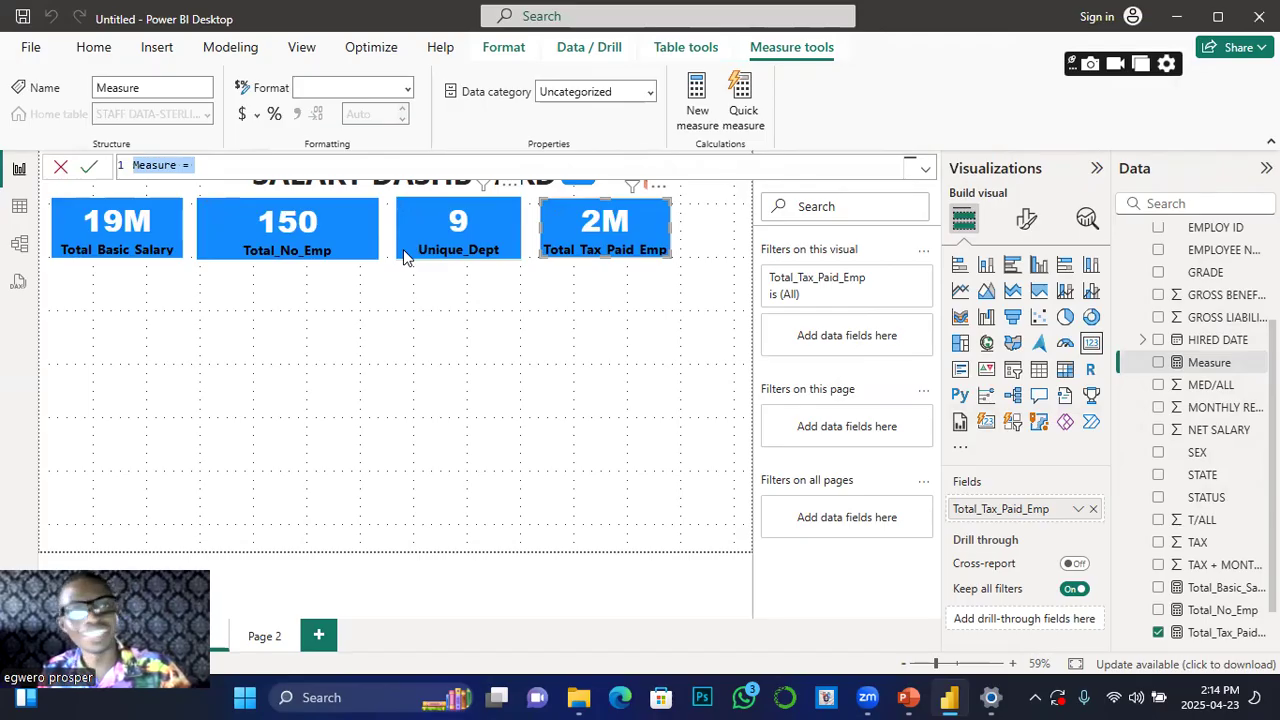
left_click(180, 165)
key("BackSpace")
key("BackSpace")
key("BackSpace")
key("BackSpace")
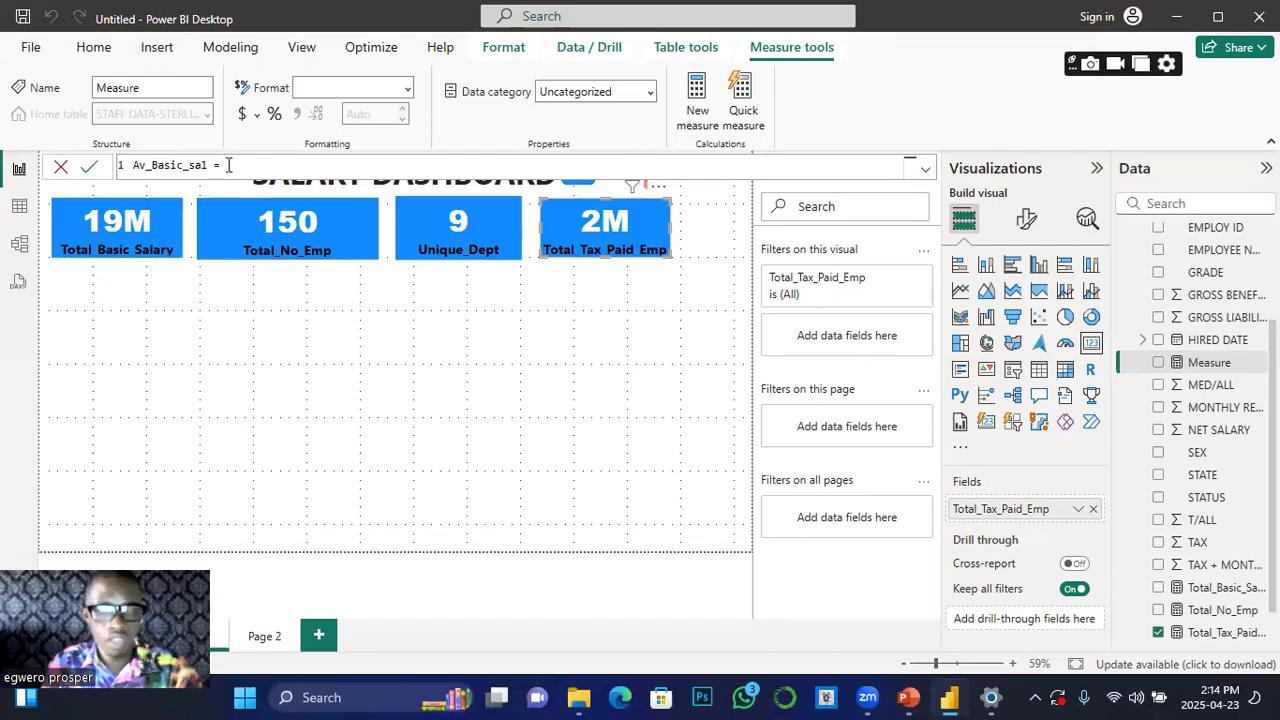
Step: Define the Av_Basic_sal measure as AVERAGE('STAFF DATA-STERLING BANK'[BASIC SALARY]) and commit the formula
type("av")
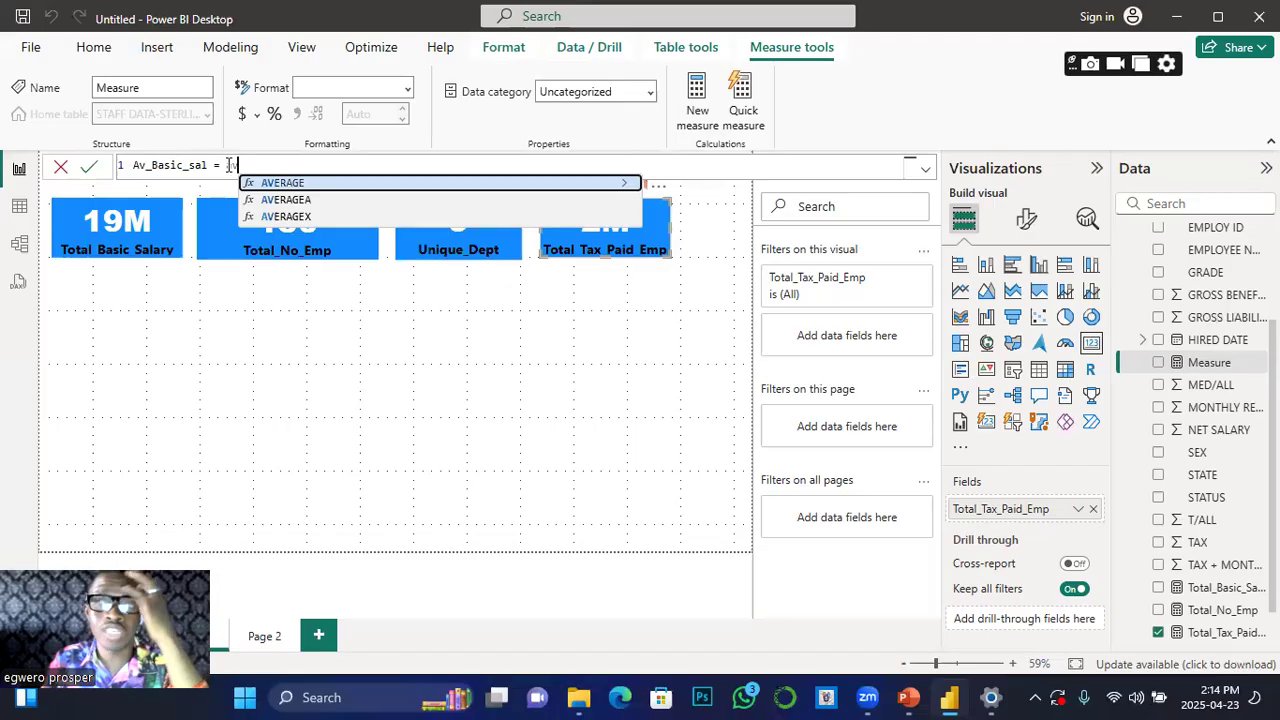
left_click(287, 185)
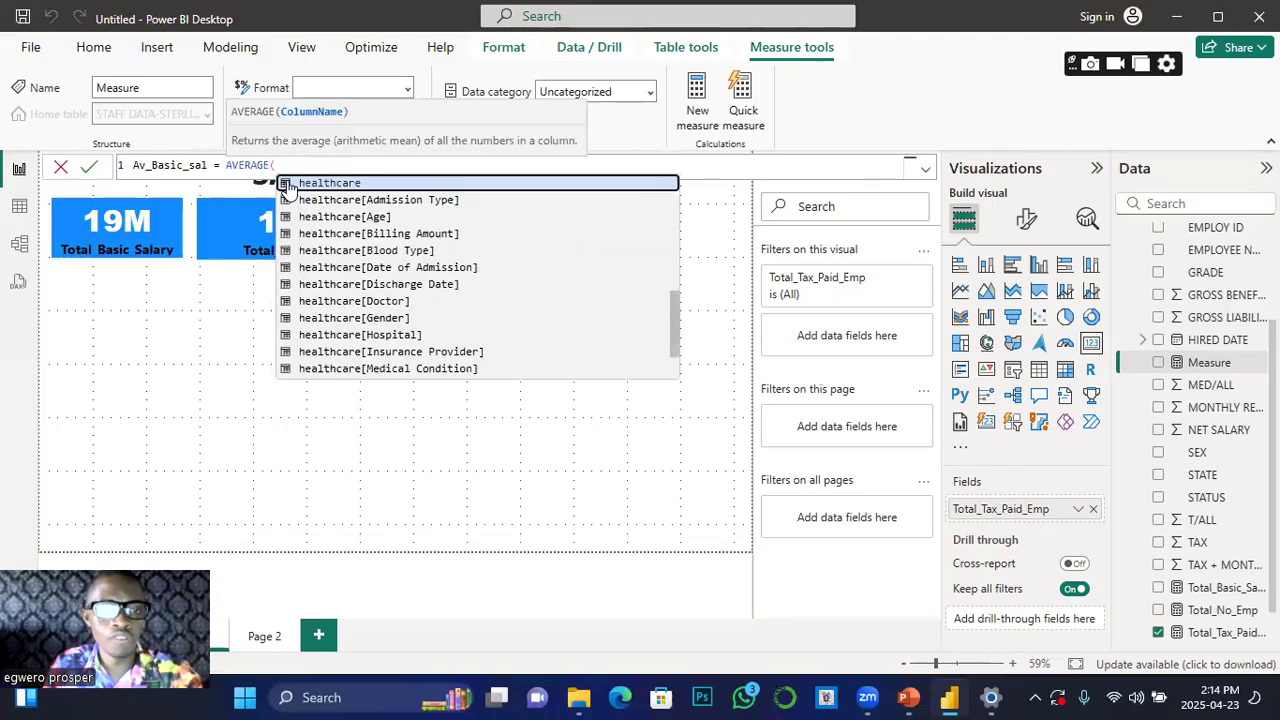
left_click_drag(676, 316, 677, 190)
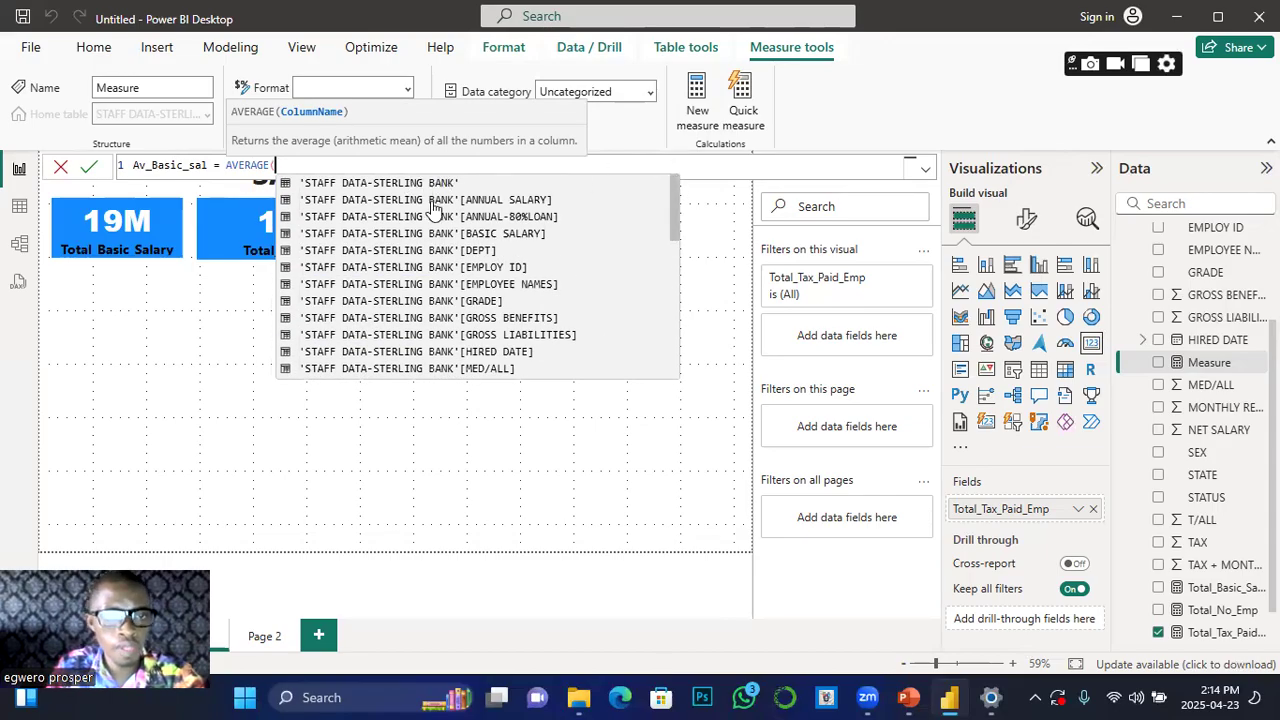
left_click(521, 234)
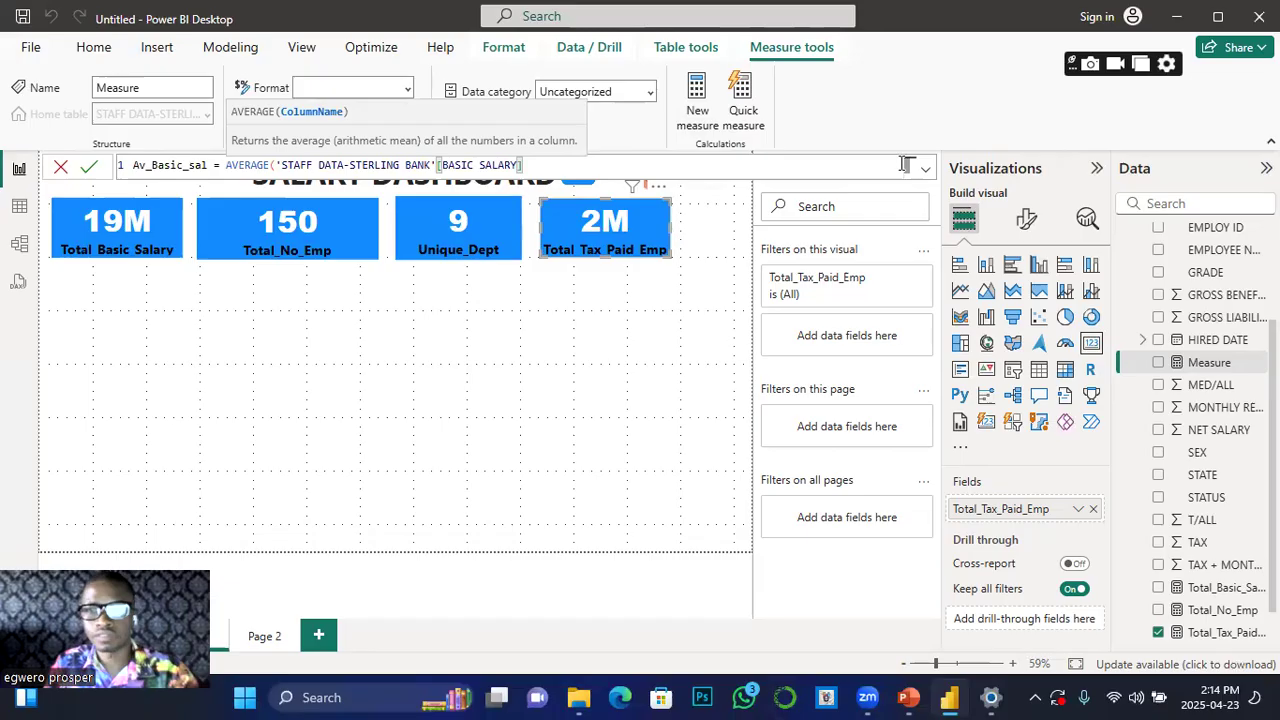
left_click(89, 167)
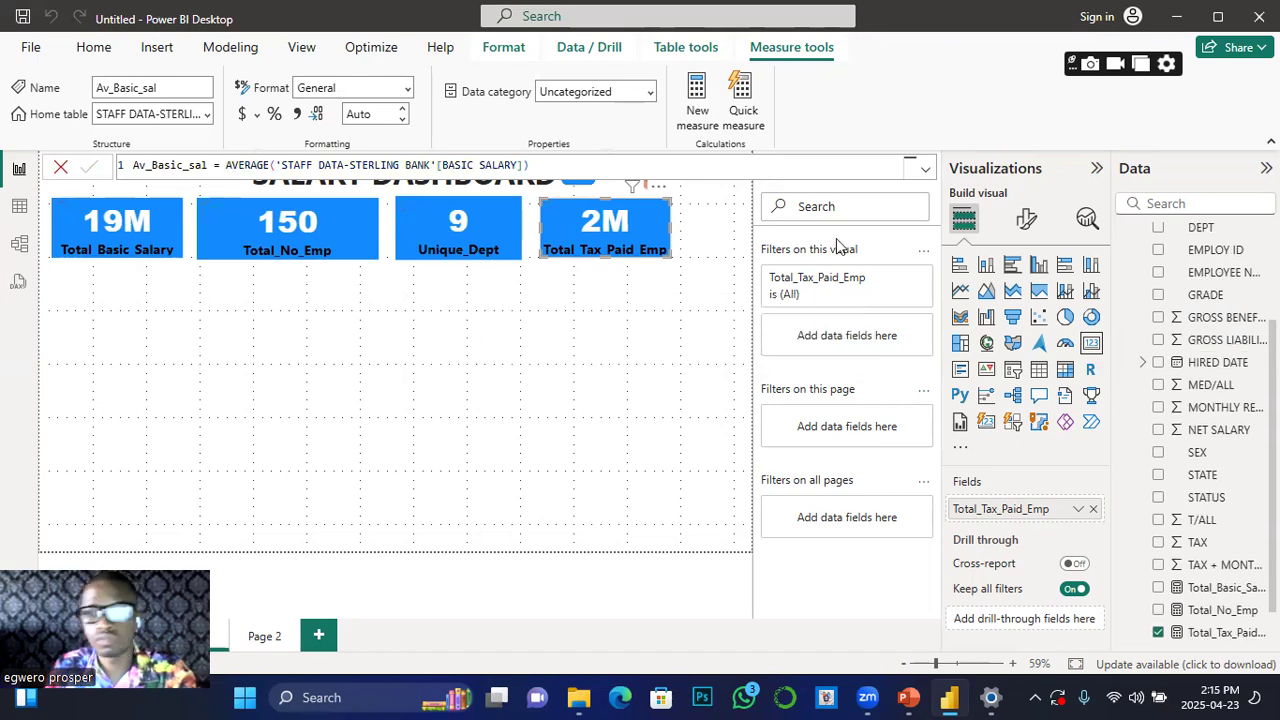
Step: Add a card visual showing the Av_Basic_sal measure and place it below the Total_Tax_Paid_Emp card
left_click(716, 292)
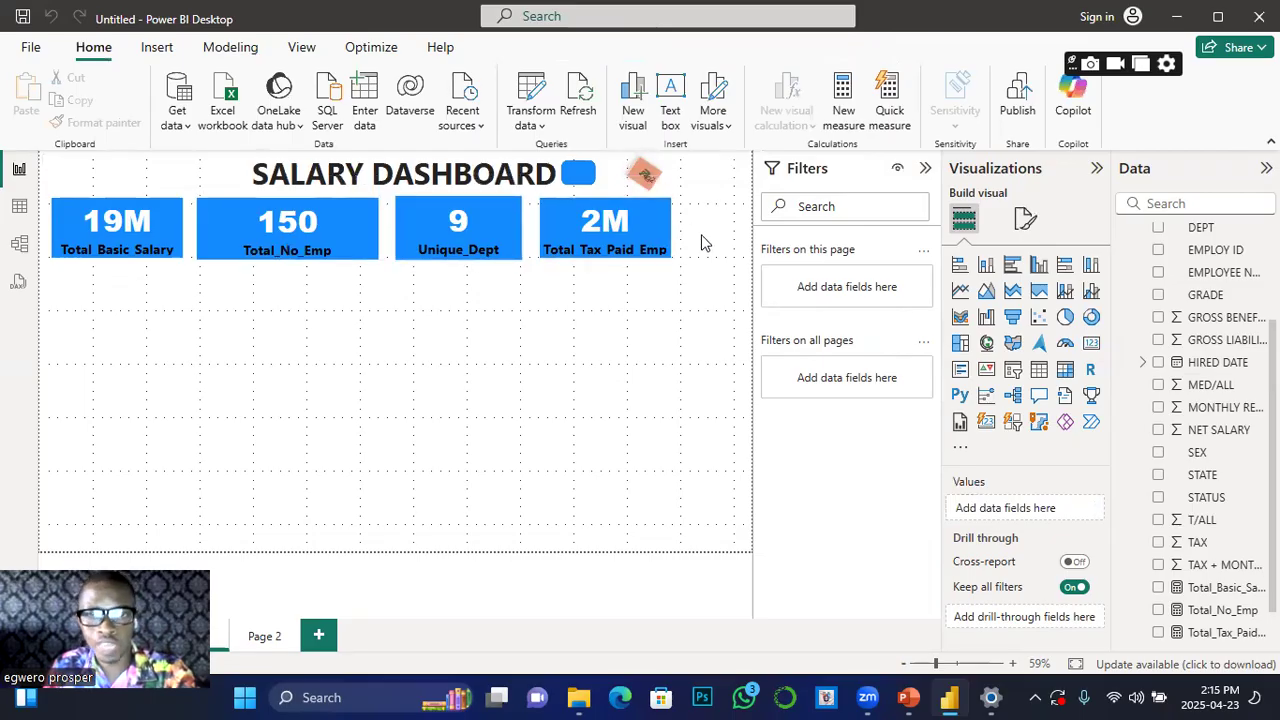
left_click(430, 231)
left_click(631, 398)
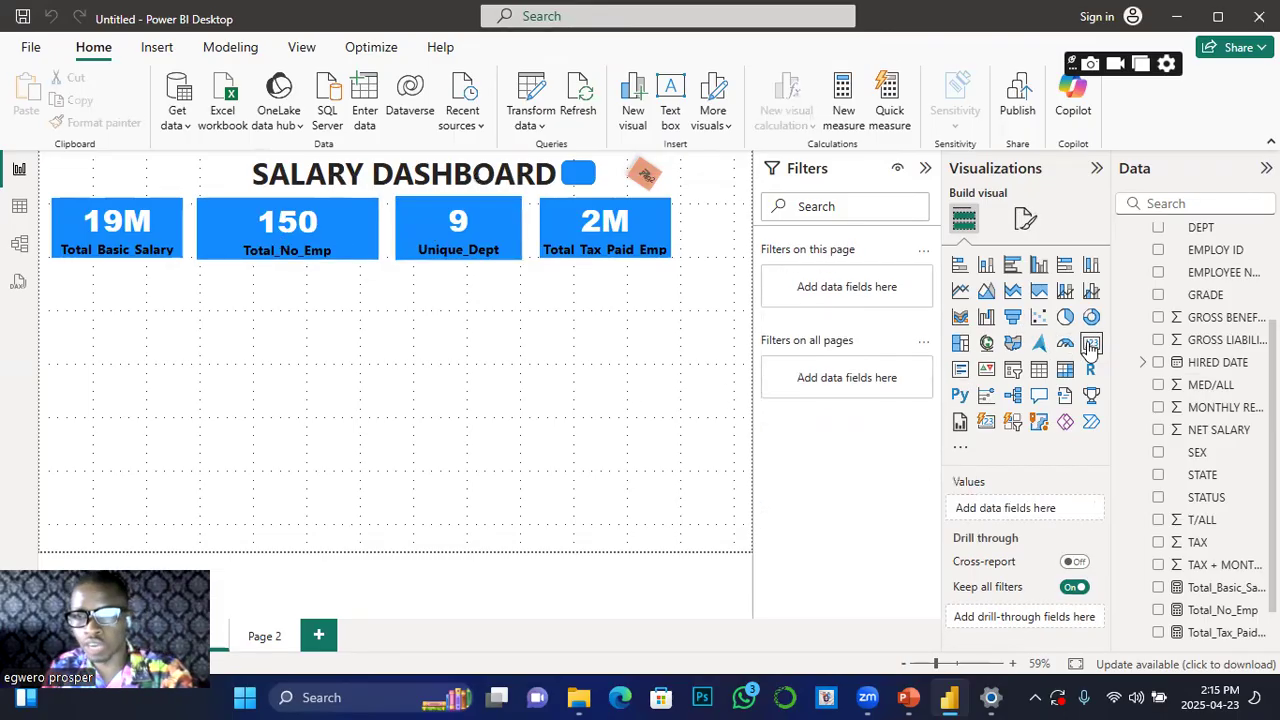
left_click(1091, 345)
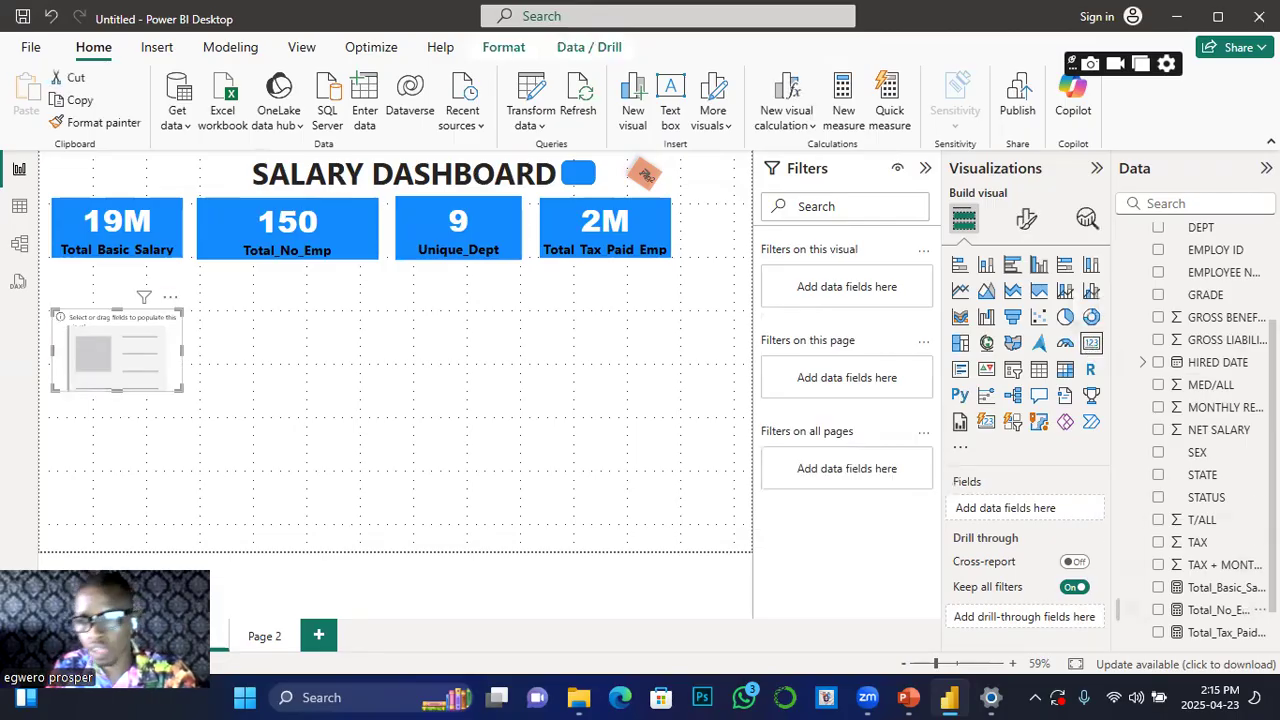
scroll(1240, 598, "down", 2)
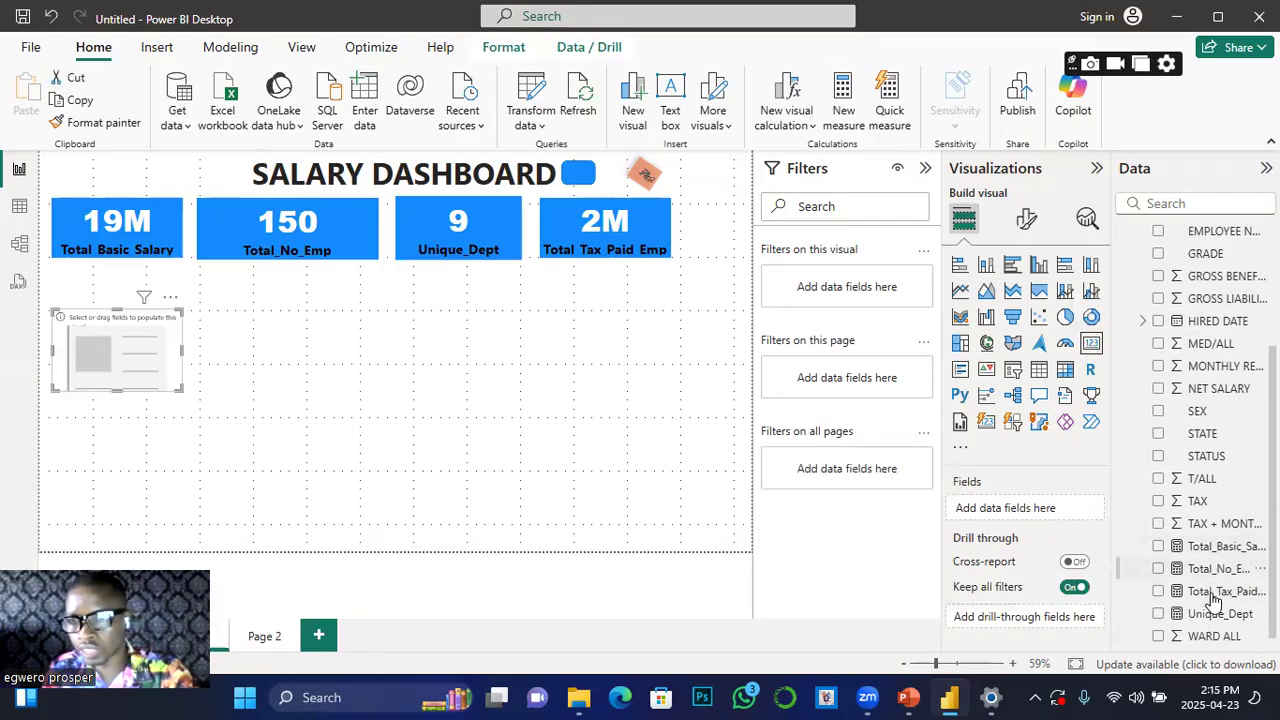
scroll(1205, 570, "up", 3)
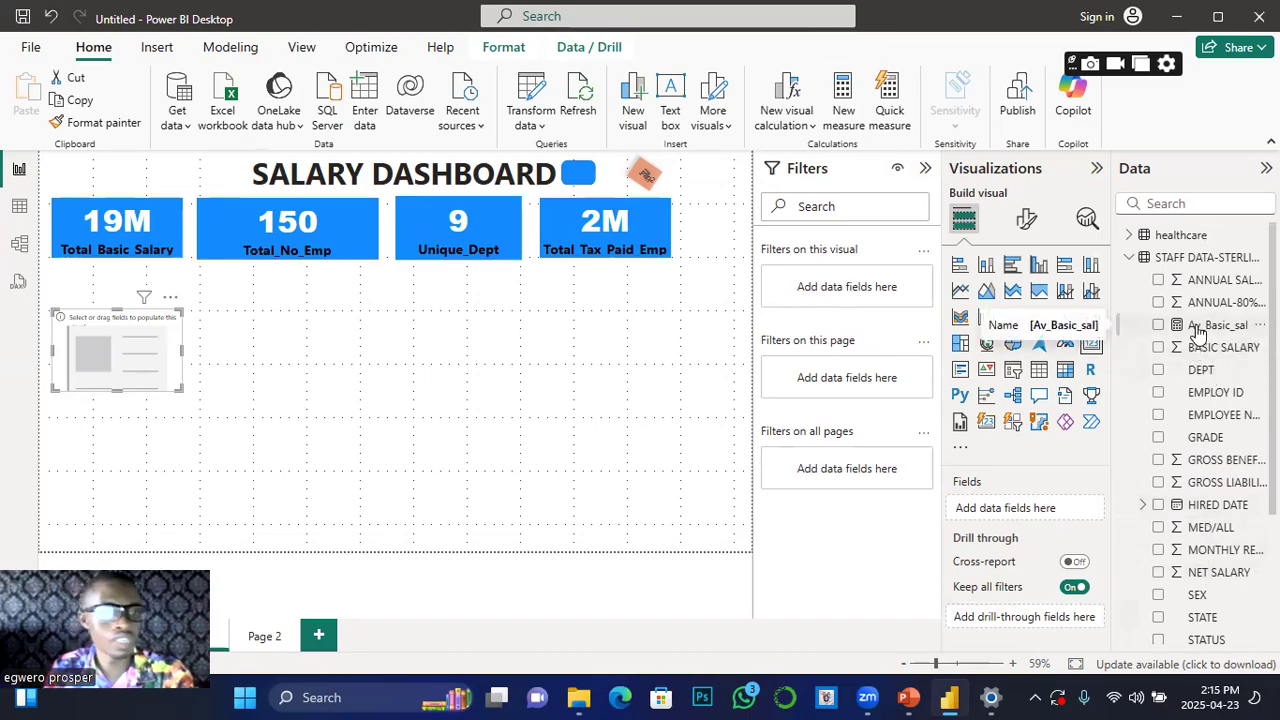
left_click_drag(1198, 330, 124, 358)
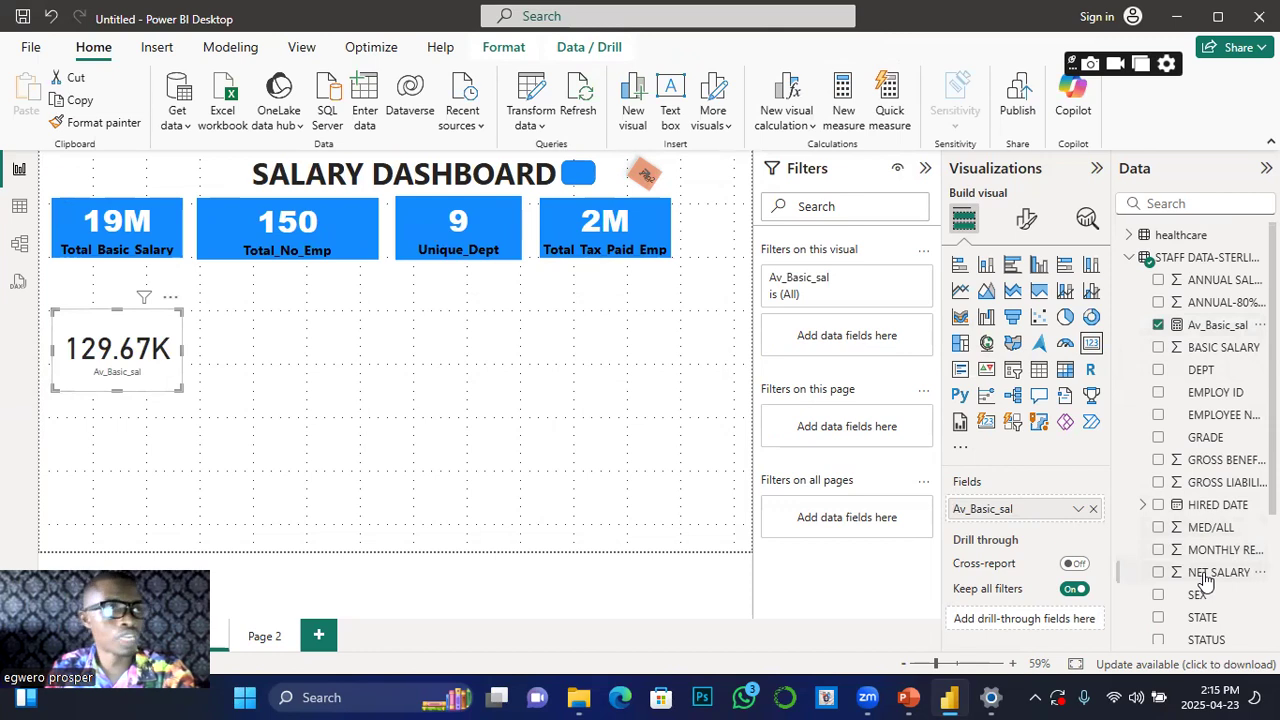
left_click_drag(168, 377, 630, 336)
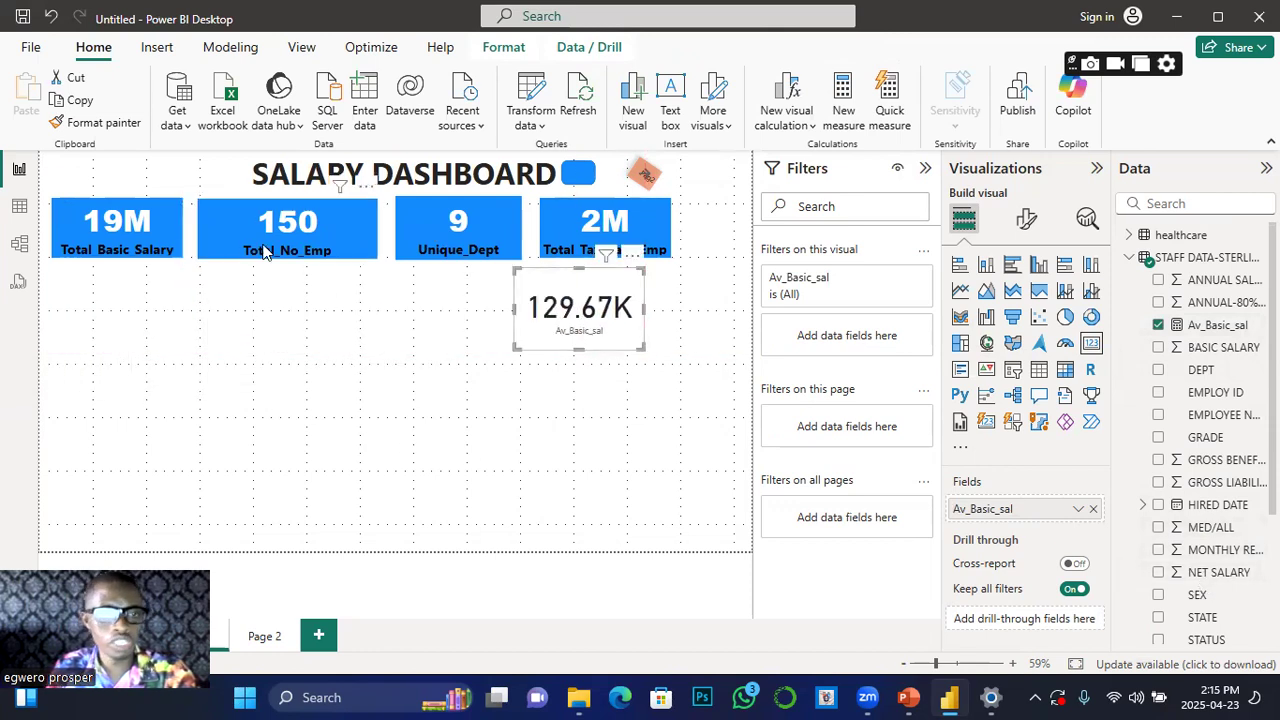
Step: Narrow the Total_No_Emp card, close up the Unique_Dept and Total_Tax_Paid_Emp cards, and fit the Av_Basic_sal card at the end of the row
left_click(351, 238)
left_click_drag(375, 258, 318, 258)
left_click(416, 223)
left_click_drag(416, 223, 364, 233)
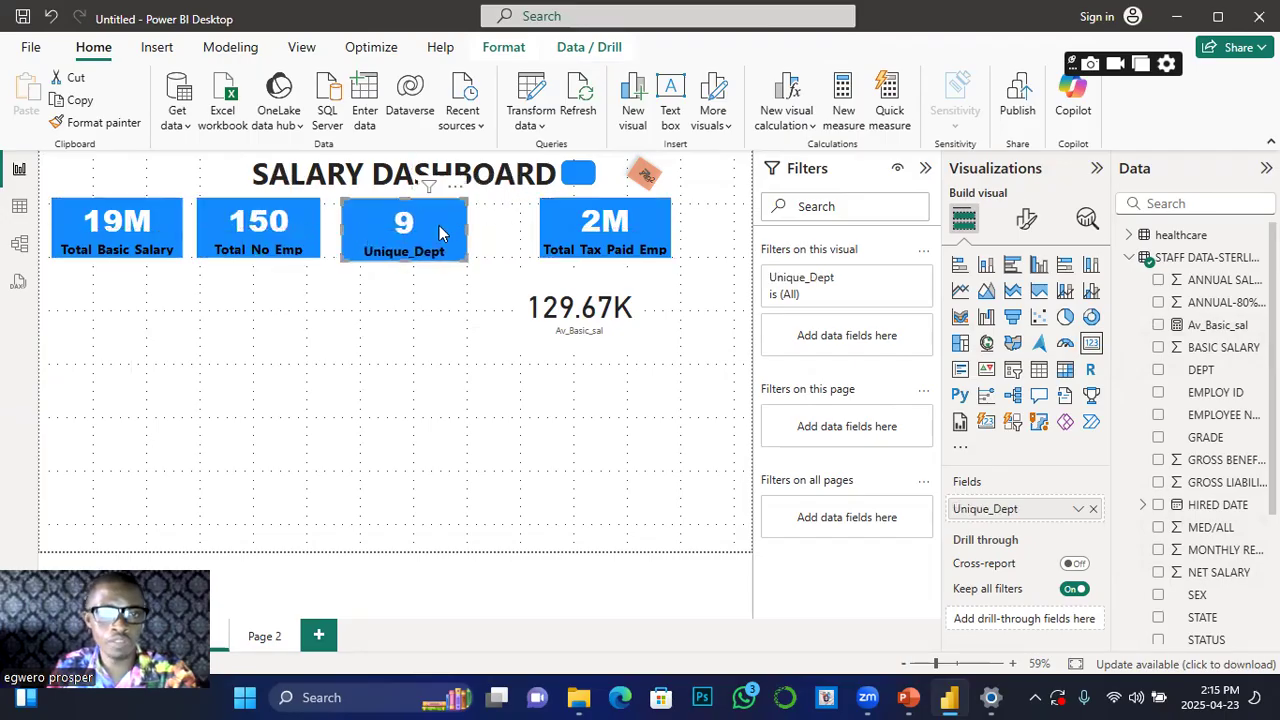
left_click_drag(551, 232, 496, 231)
left_click_drag(557, 315, 700, 223)
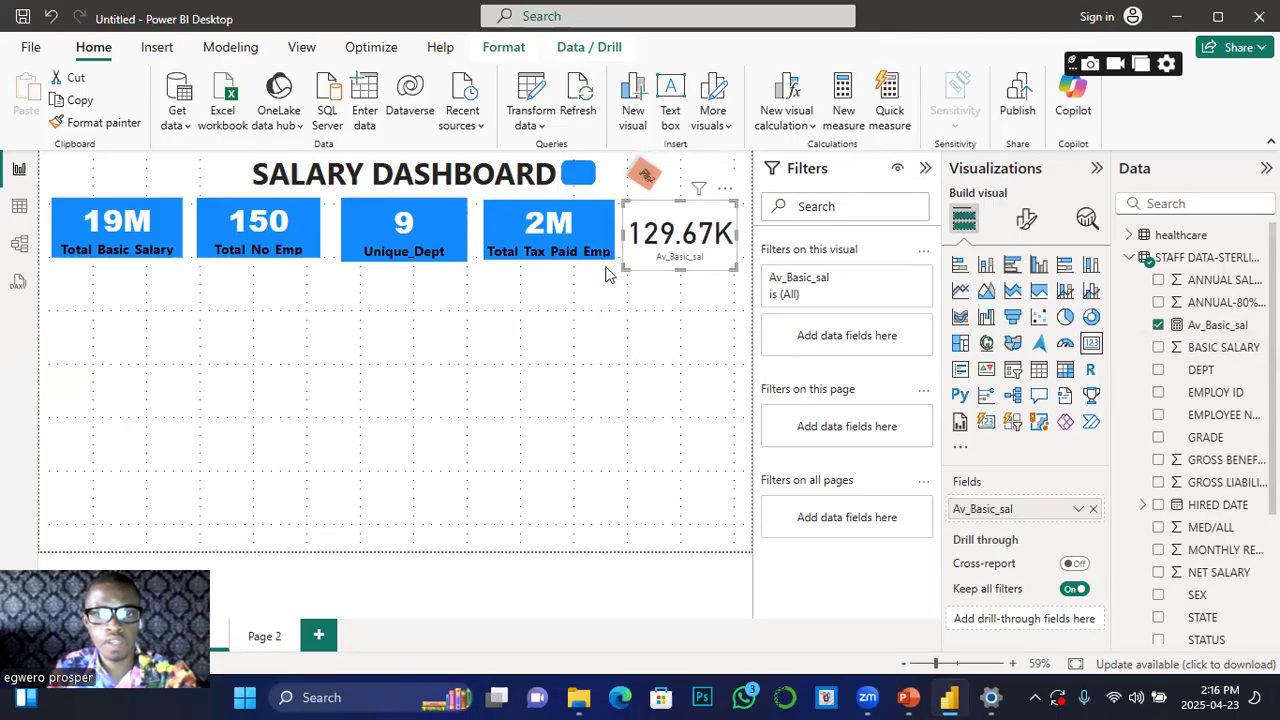
Step: Reduce the Av_Basic_sal card's height to match the row and copy the Total_Tax_Paid_Emp card's formatting onto it
left_click_drag(620, 262, 621, 255)
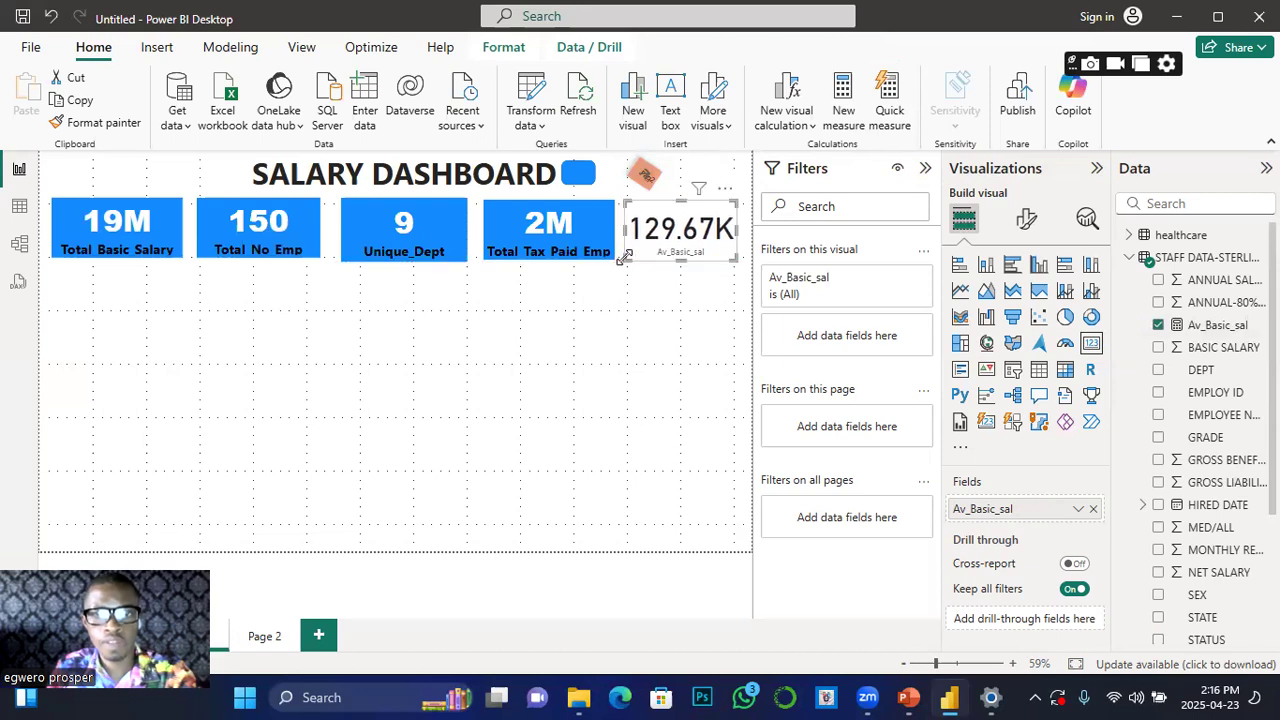
left_click(500, 224)
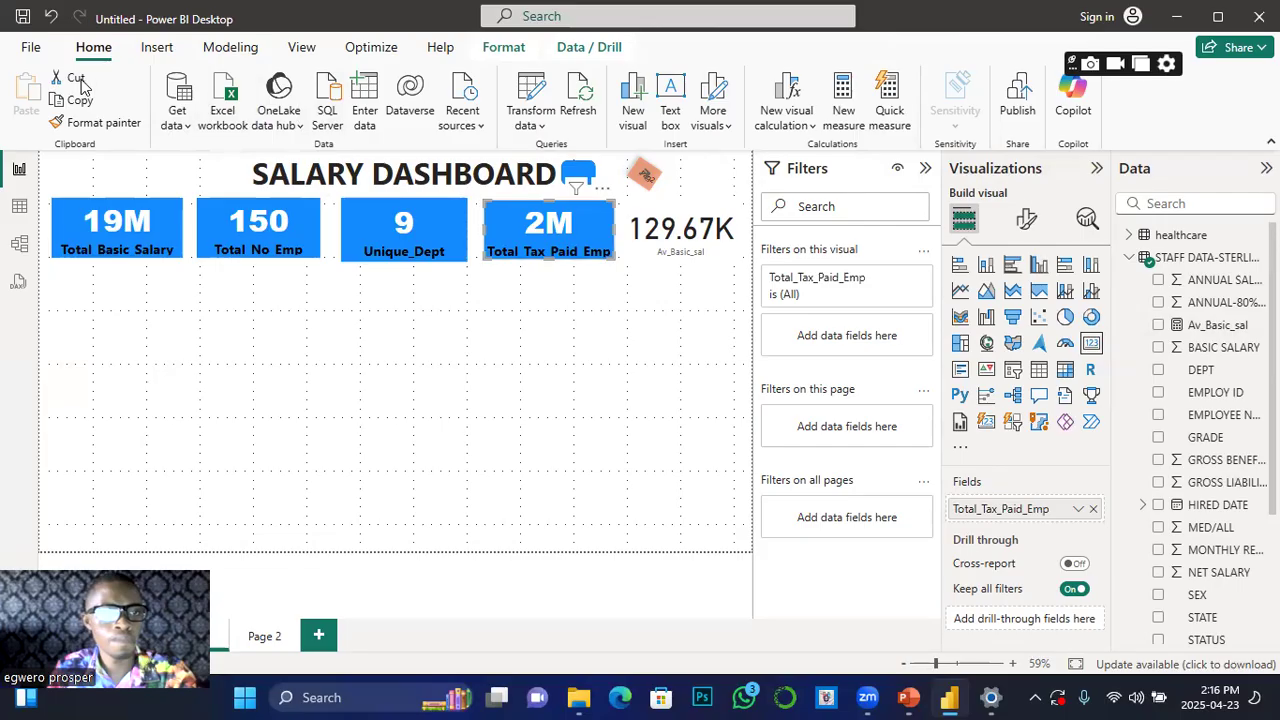
left_click(97, 122)
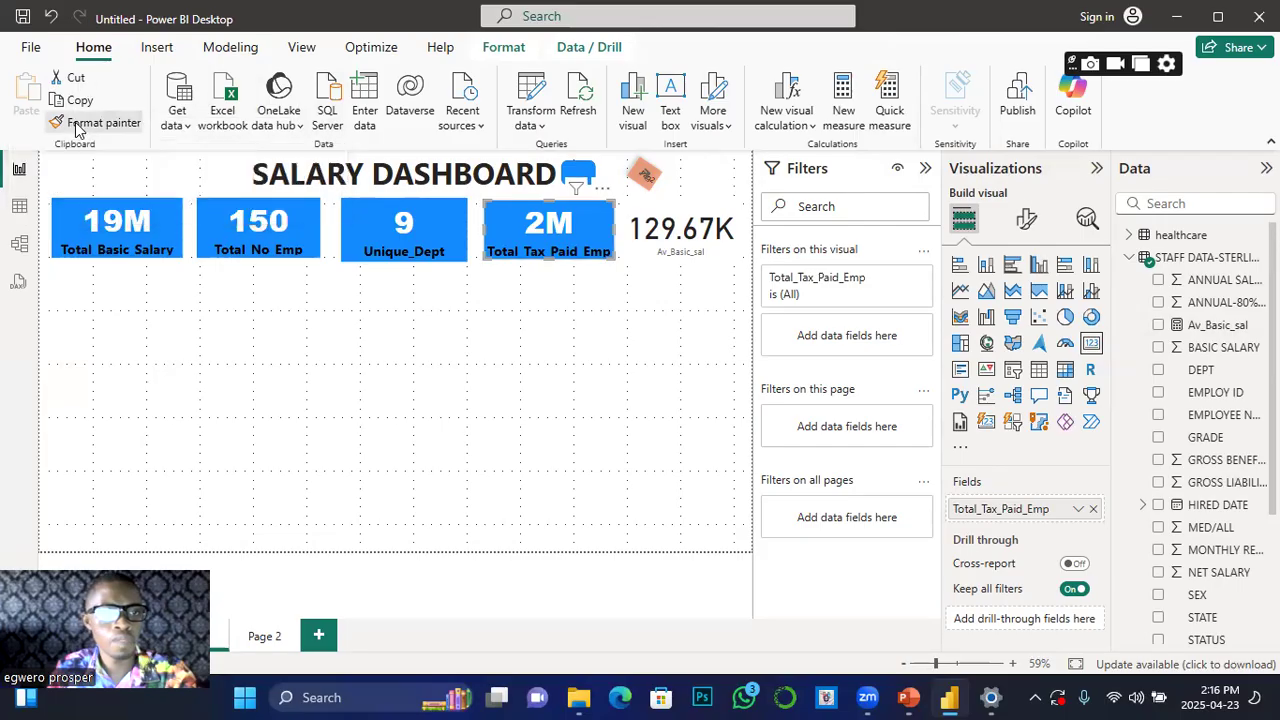
left_click(660, 228)
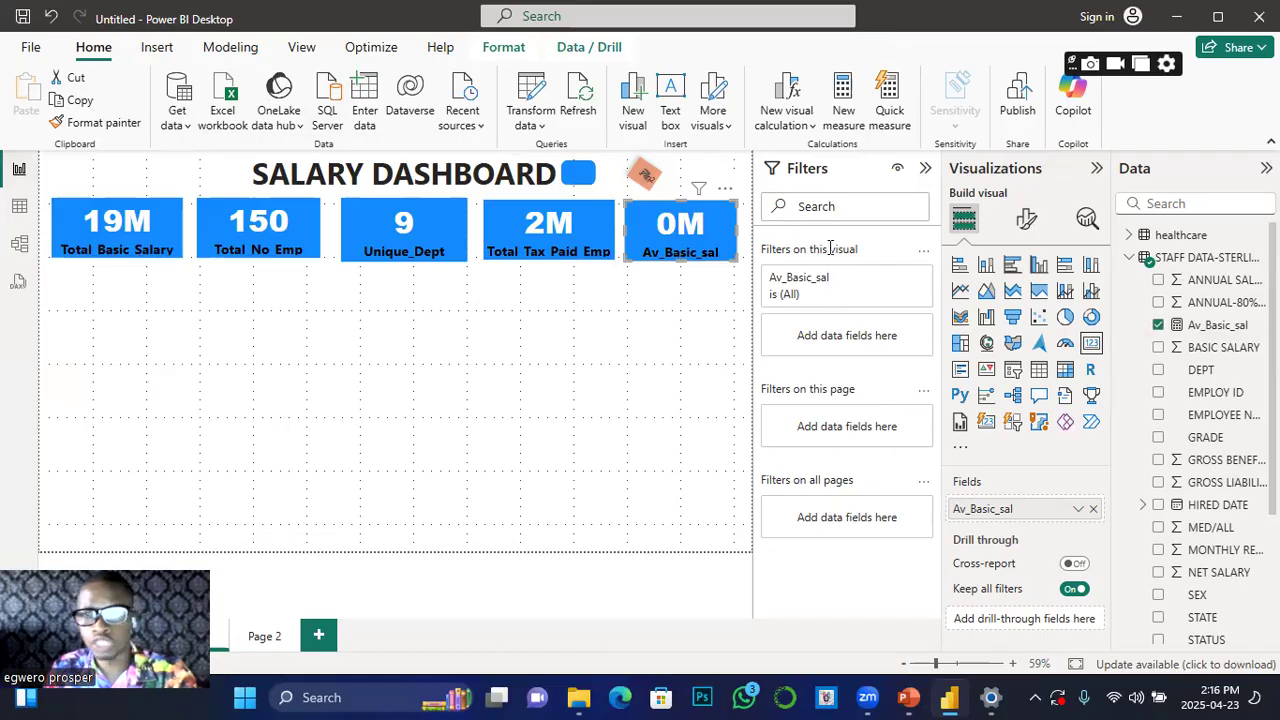
Step: Set the display units of the Av_Basic_sal card's callout value to Thousands and deselect the card
left_click(1026, 219)
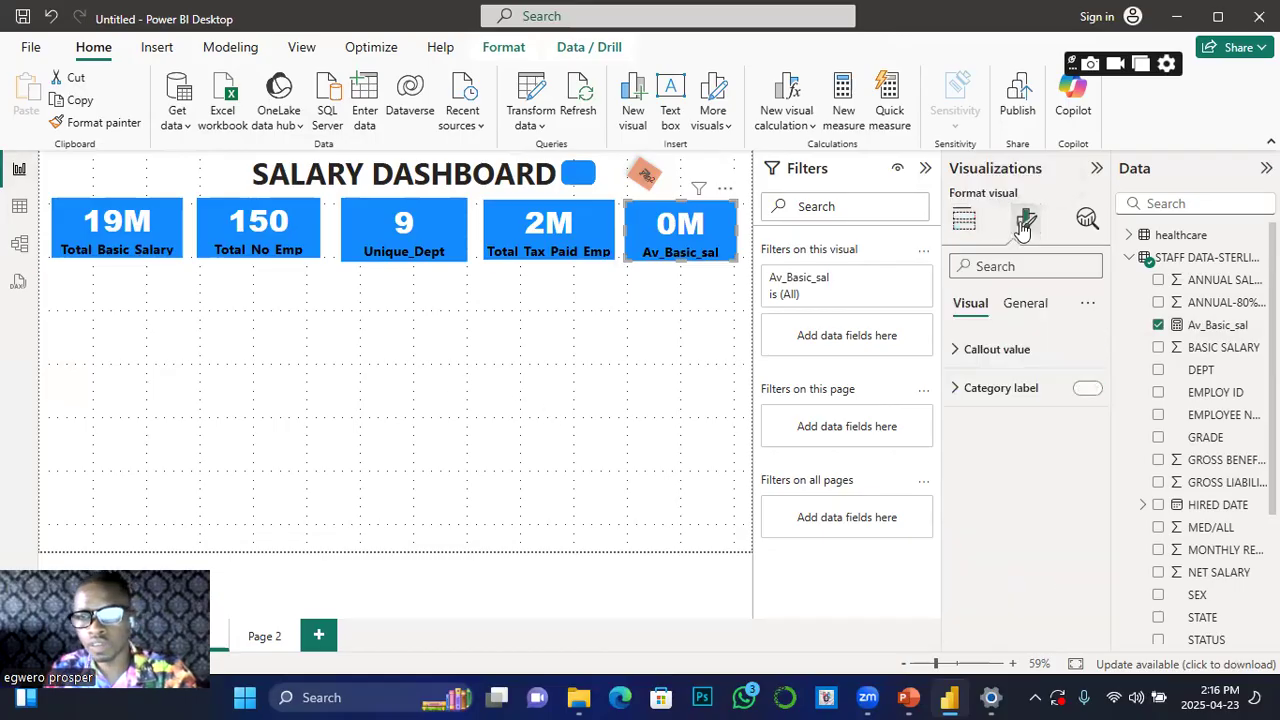
left_click(953, 351)
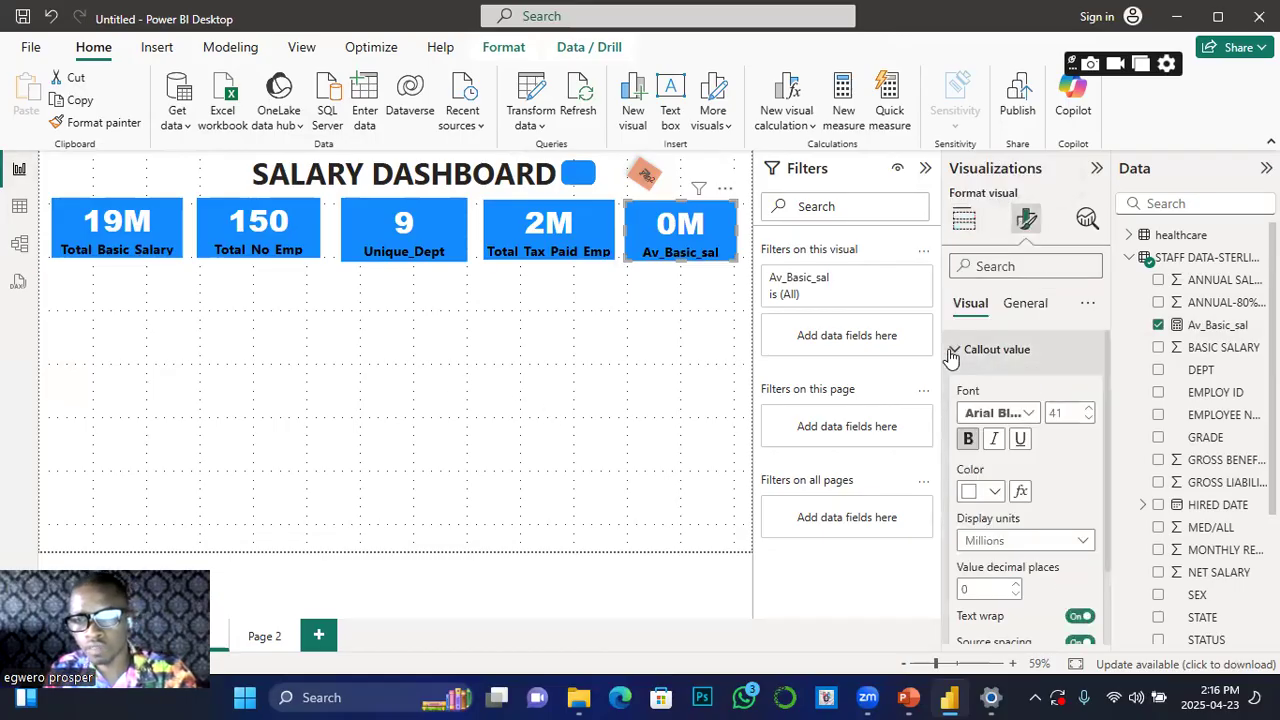
left_click(1078, 541)
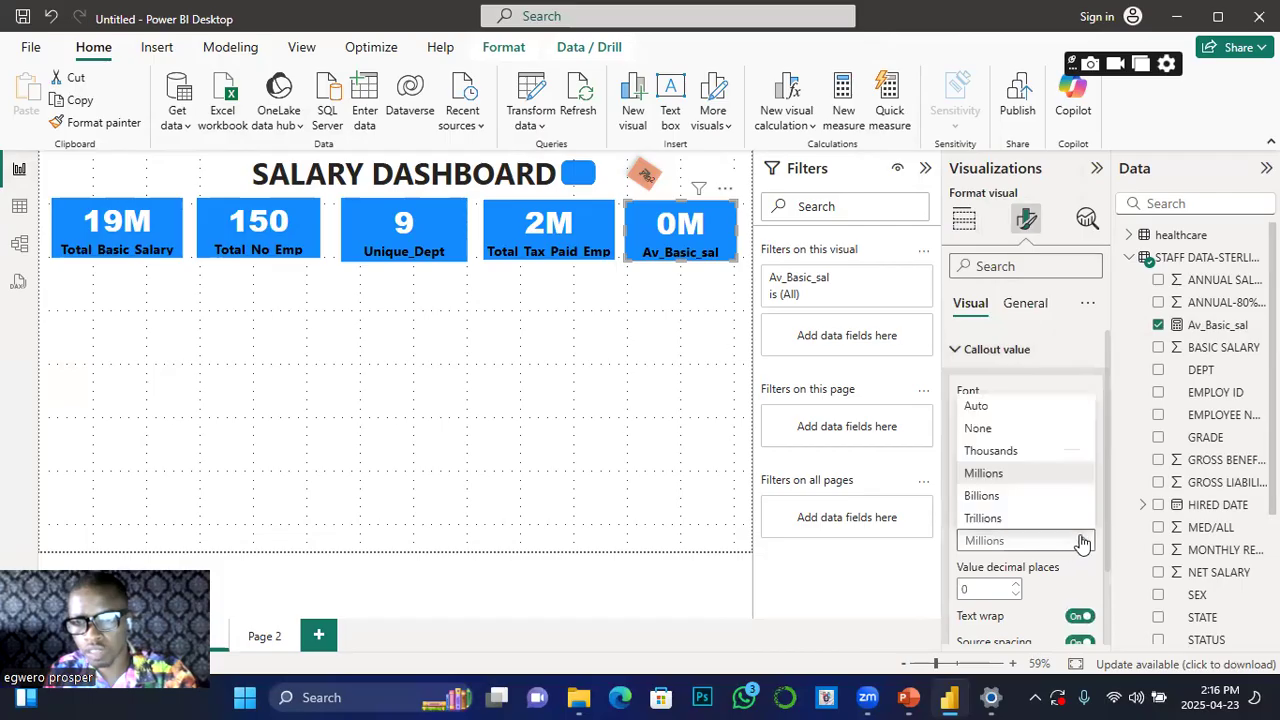
left_click(998, 452)
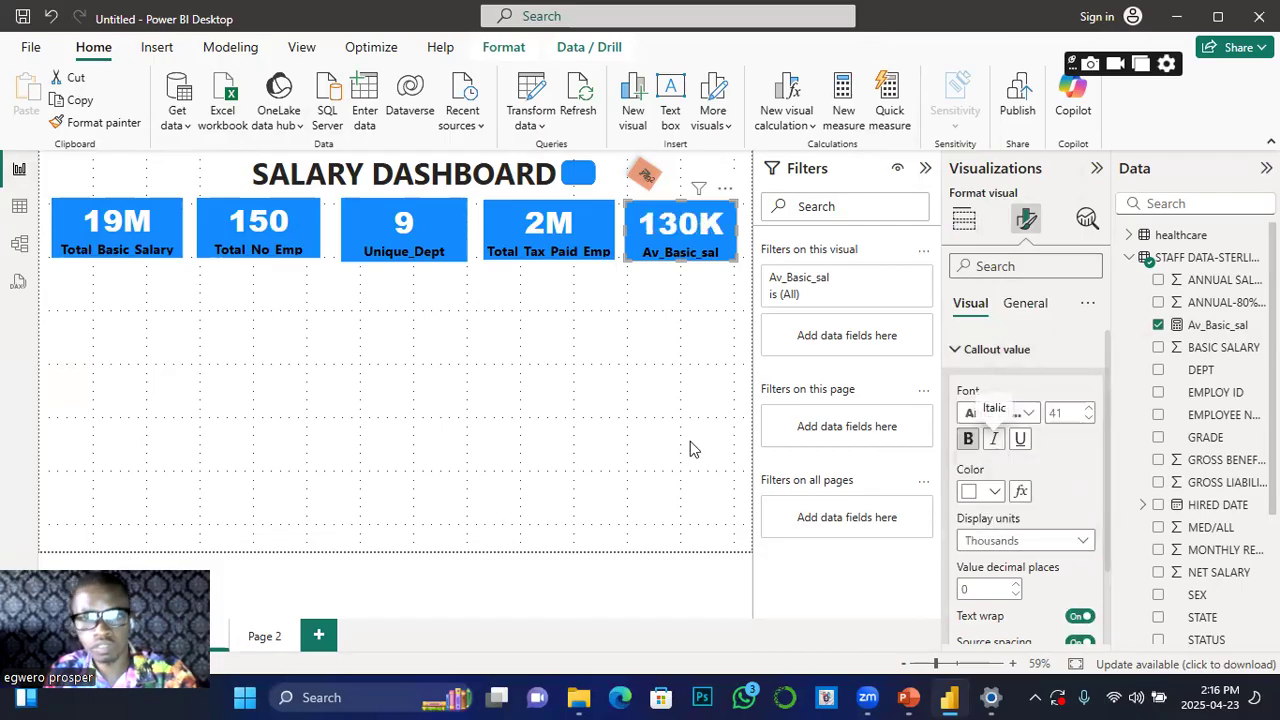
left_click(313, 288)
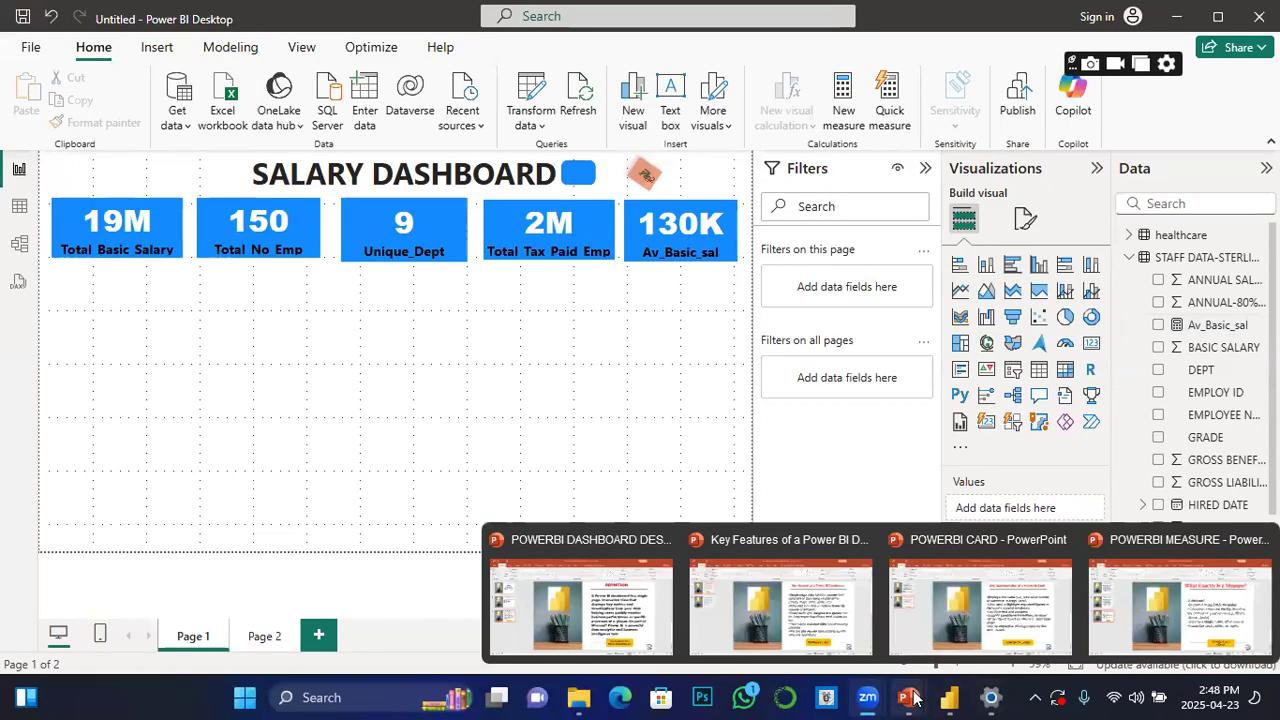
Step: Connect the paired TWS audio device in the Windows Bluetooth device settings, then minimize the settings window
left_click(1034, 697)
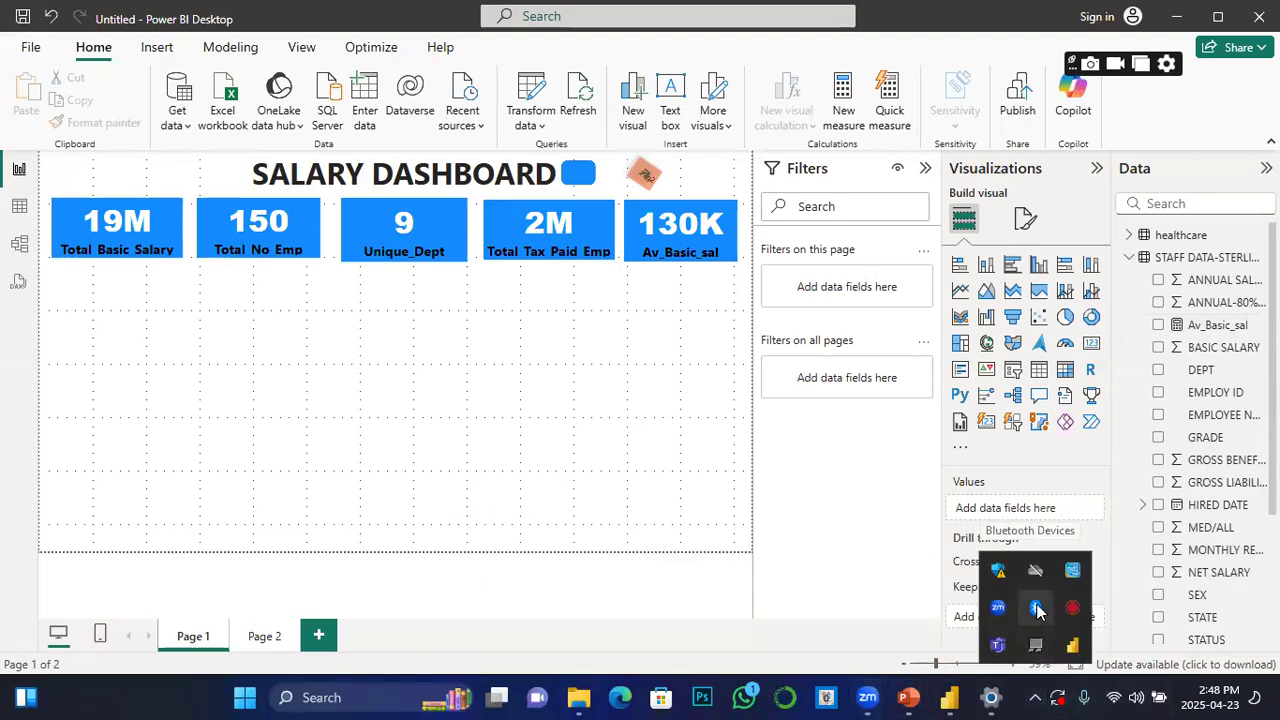
right_click(1037, 608)
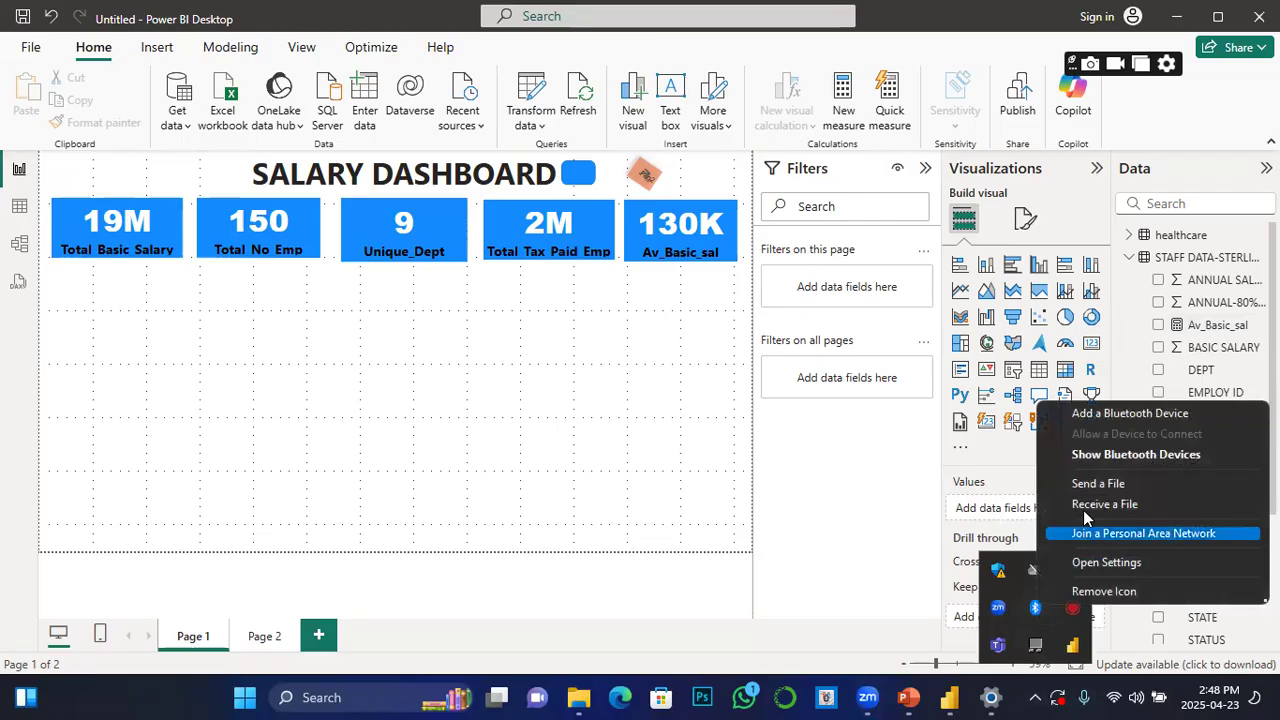
left_click(1133, 455)
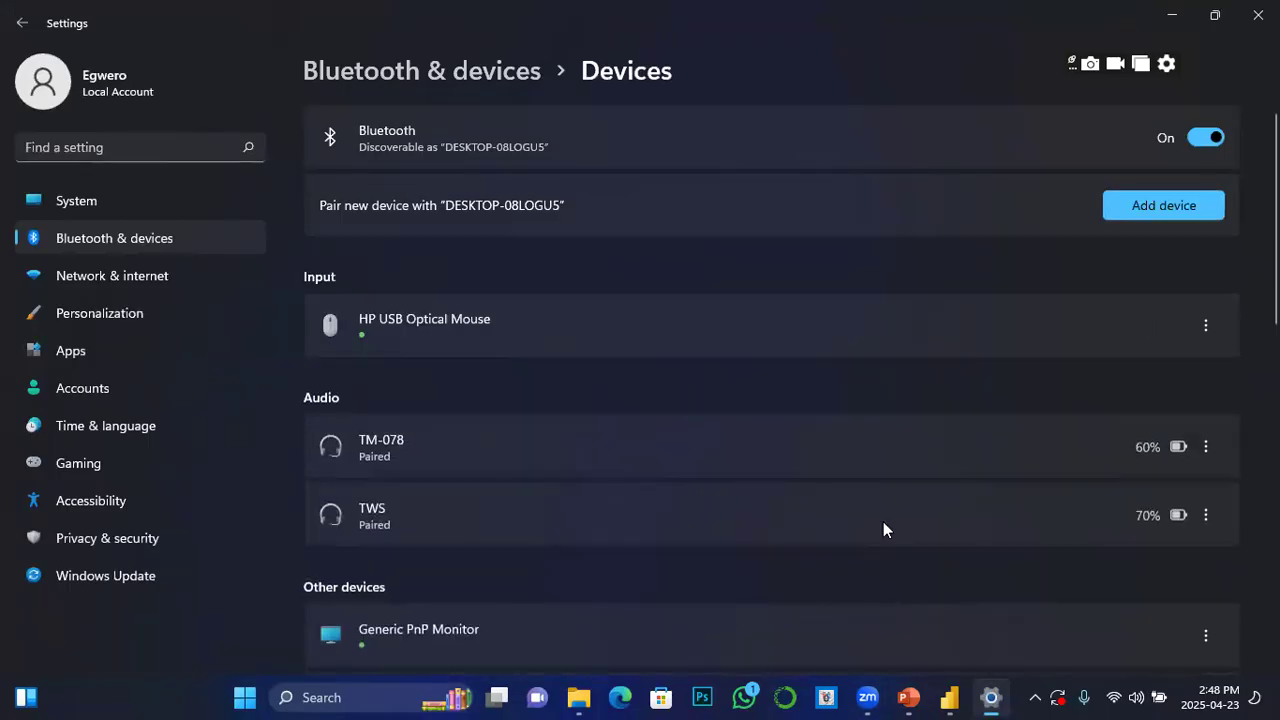
left_click(1206, 514)
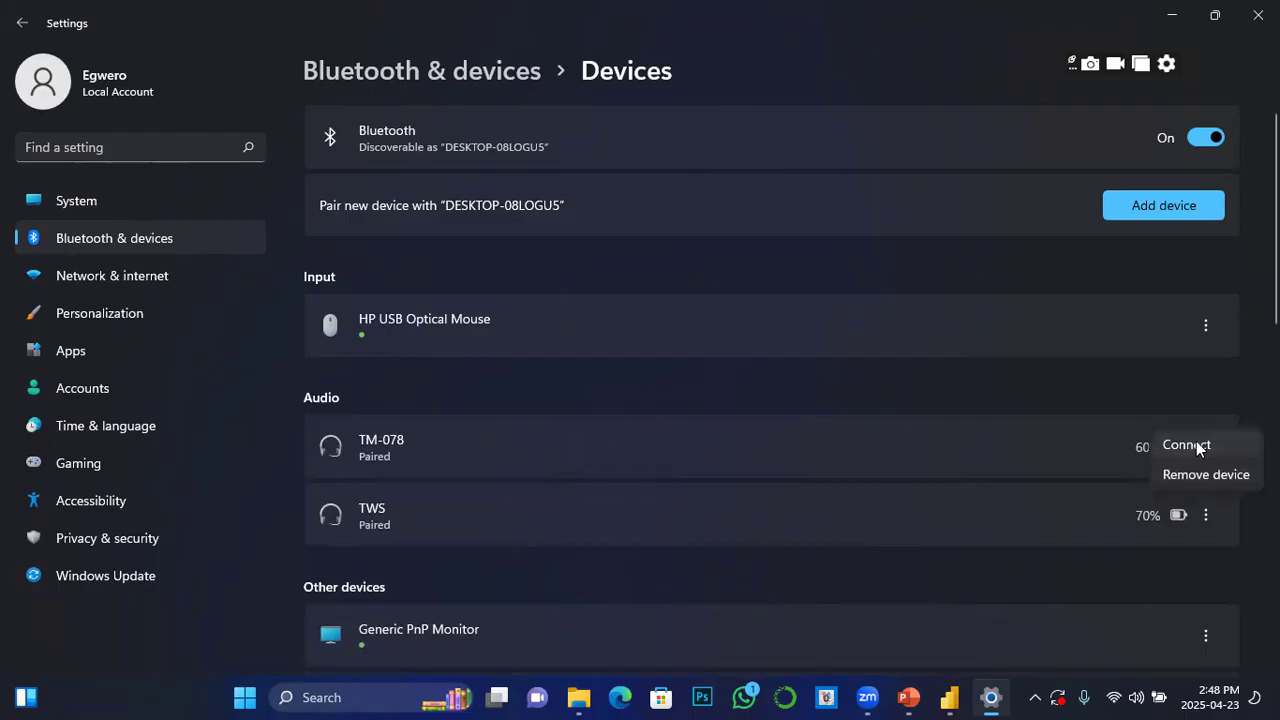
left_click(1197, 442)
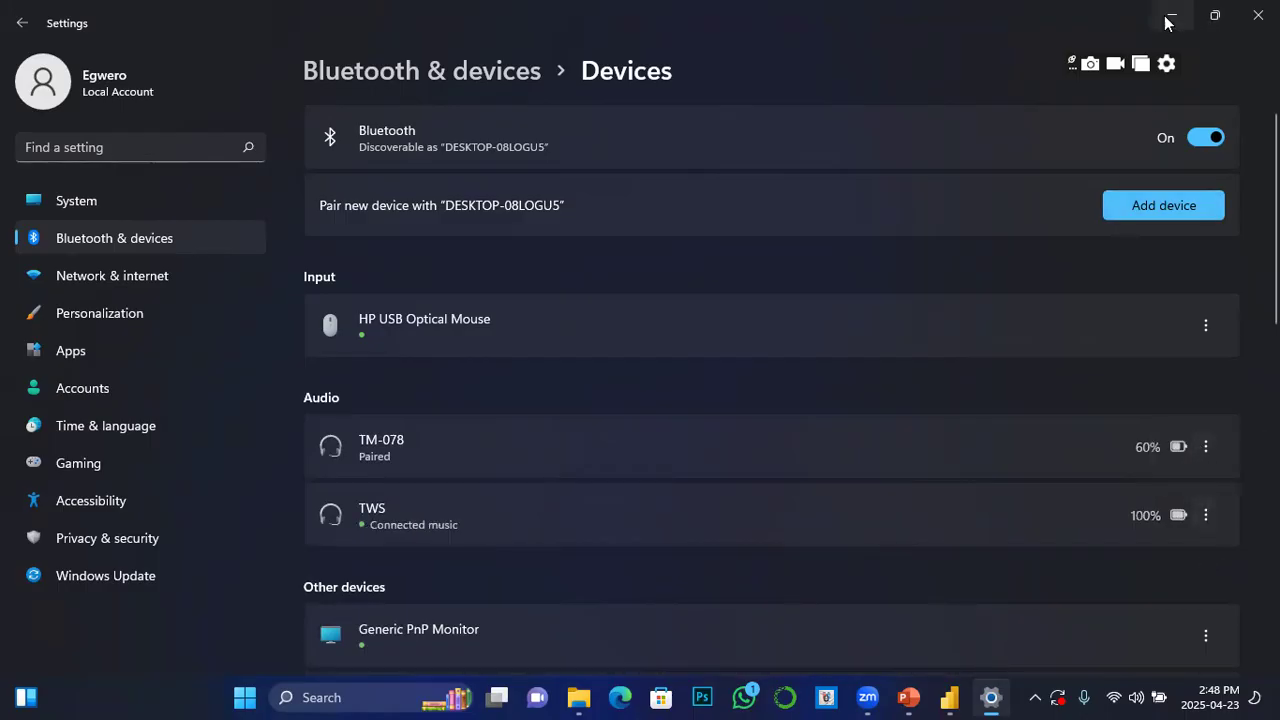
left_click(1172, 15)
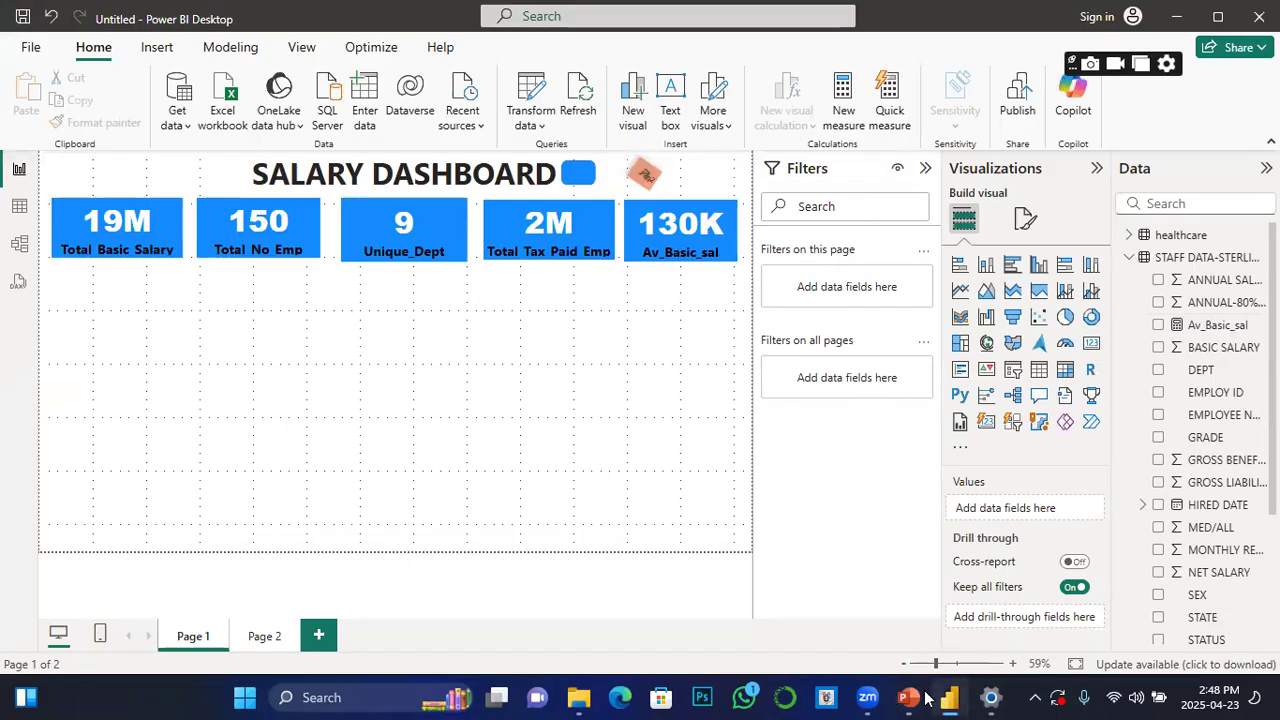
Step: Switch to the POWERBI MEASURE presentation in PowerPoint and follow its last slide's link to the Power BI Q&A presentation
mouse_move(911, 697)
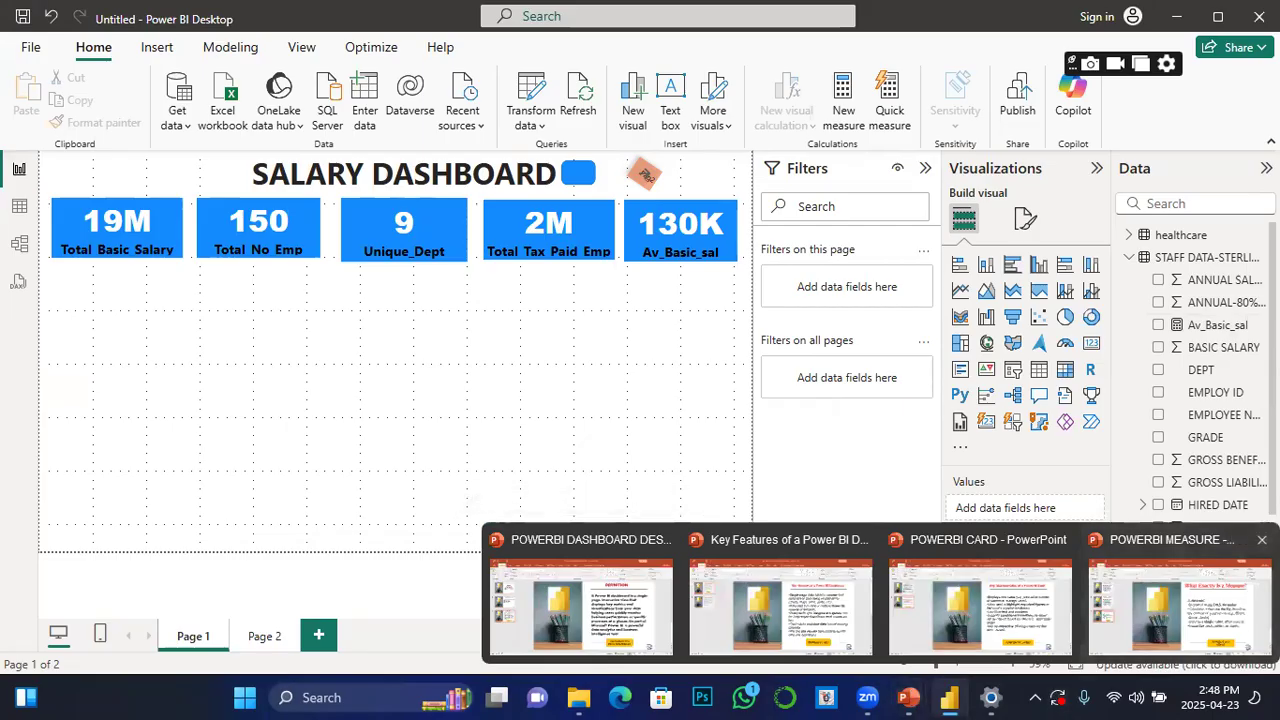
left_click(1133, 645)
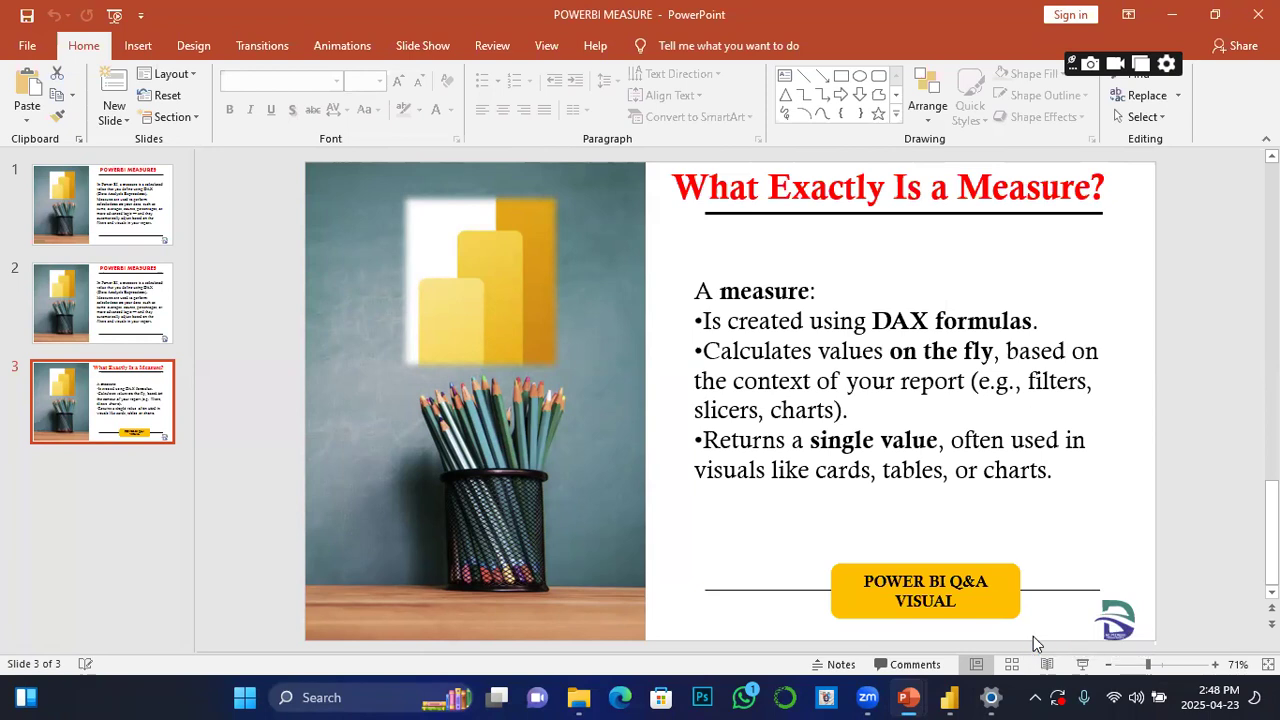
left_click(1033, 636, "ctrl")
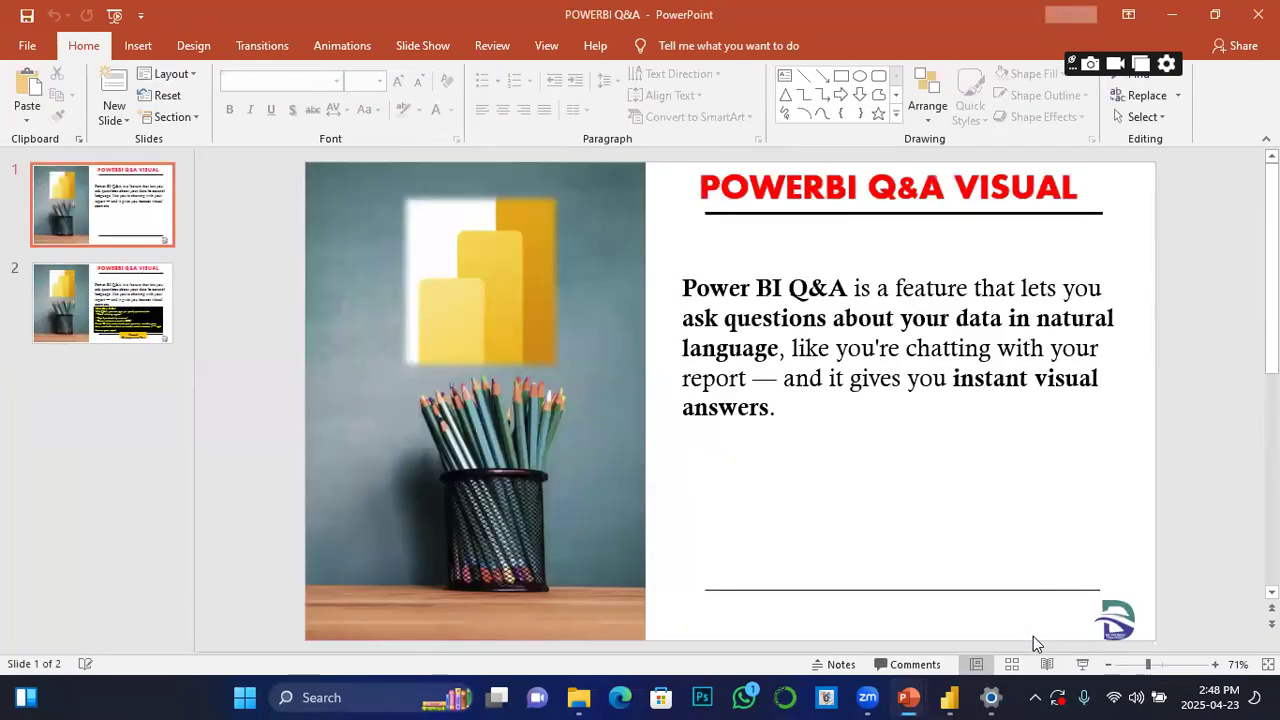
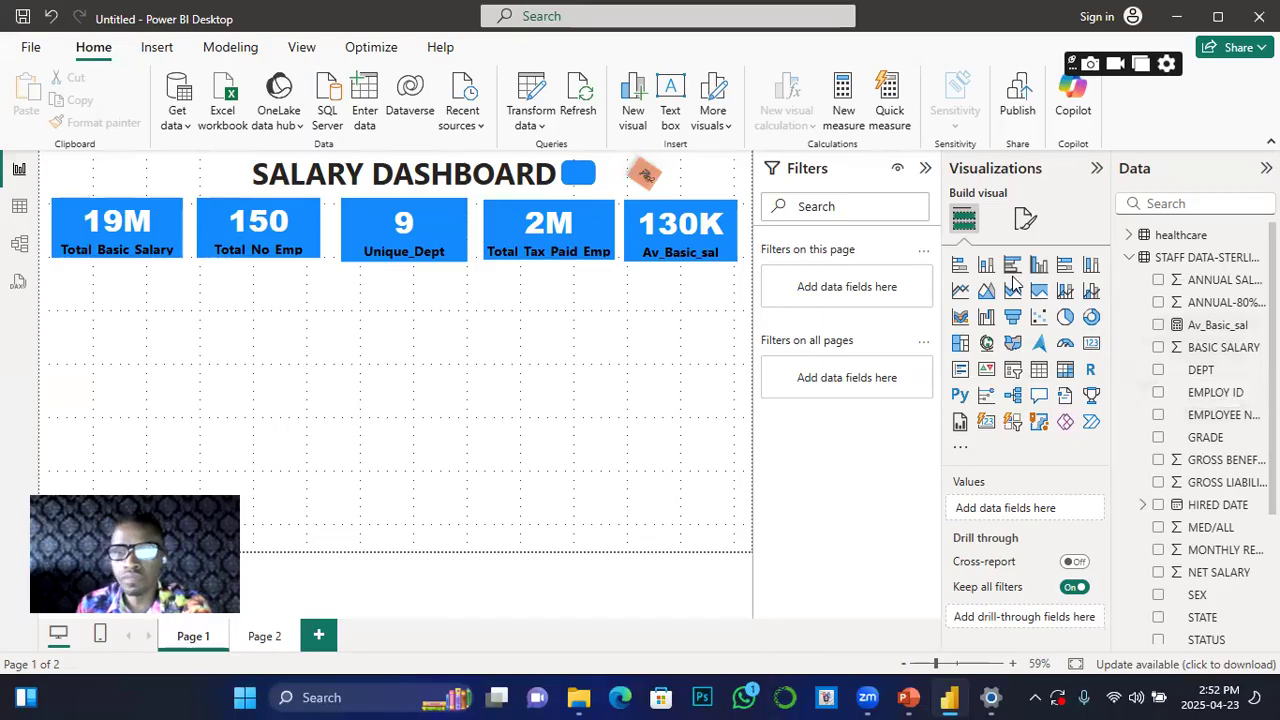
Step: Add a Q&A visual to Page 1, enlarge it and place it below the row of cards
left_click(1040, 397)
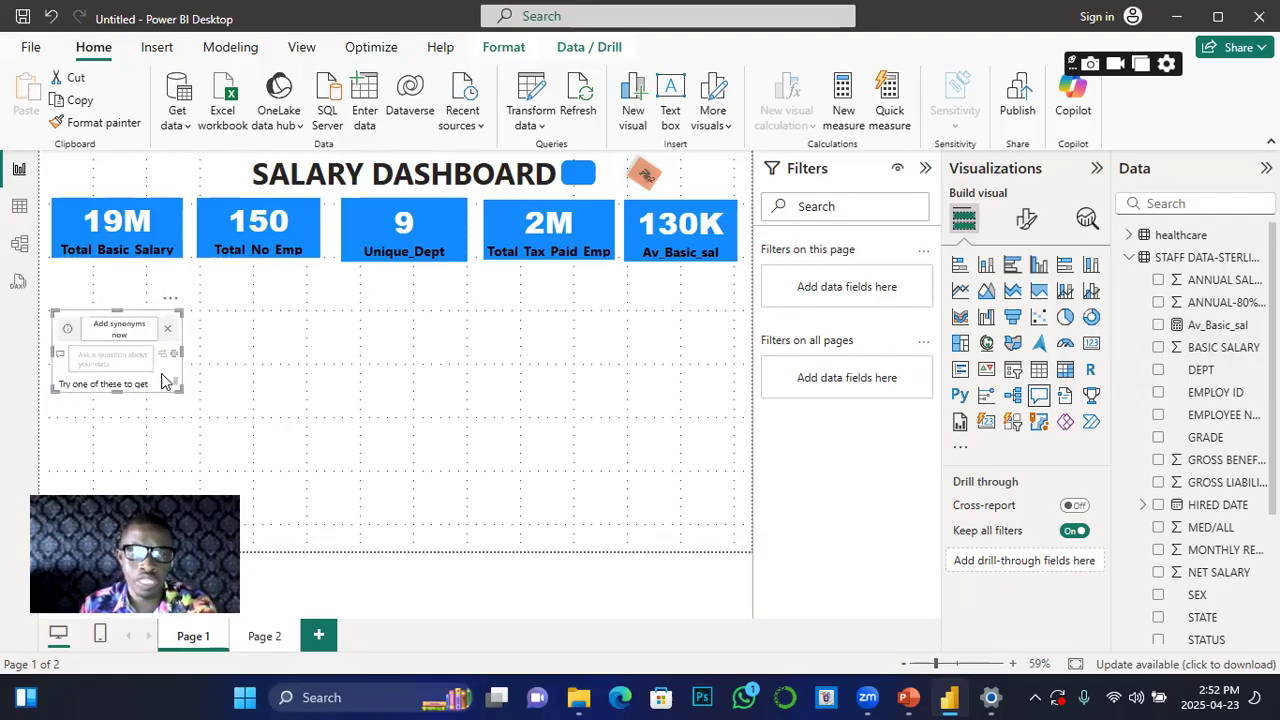
left_click_drag(168, 378, 628, 374)
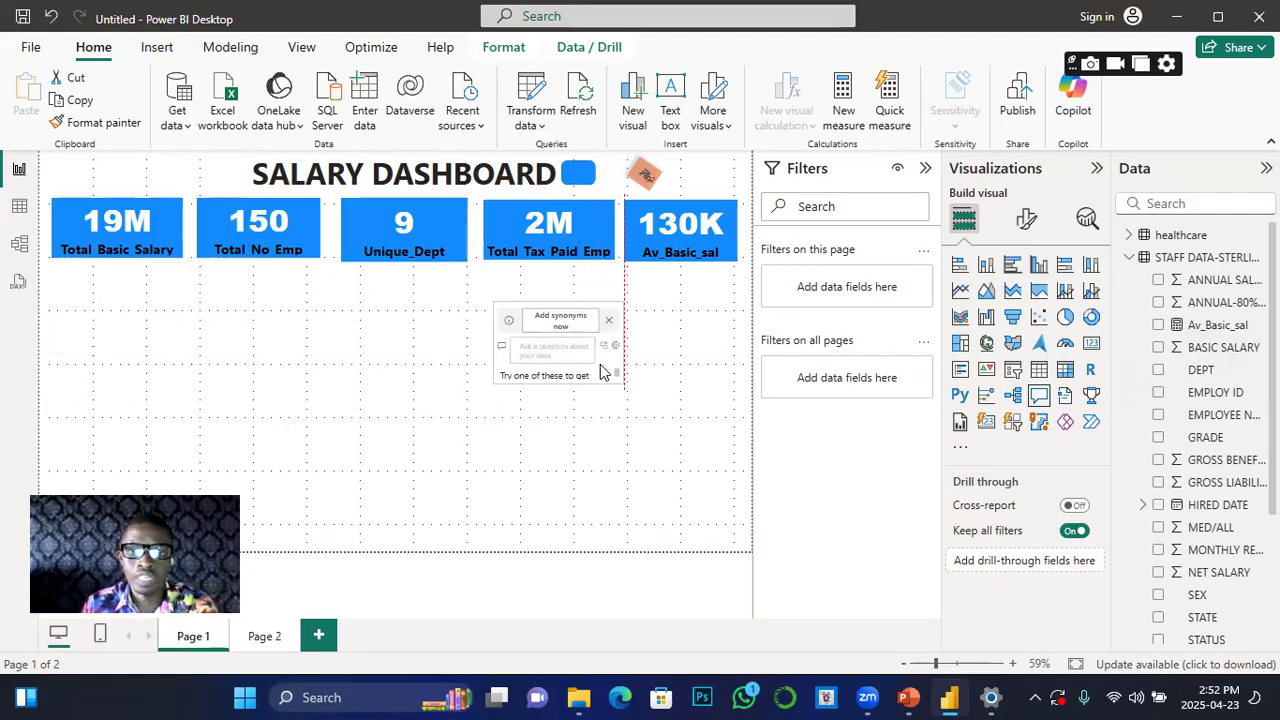
left_click_drag(496, 385, 151, 462)
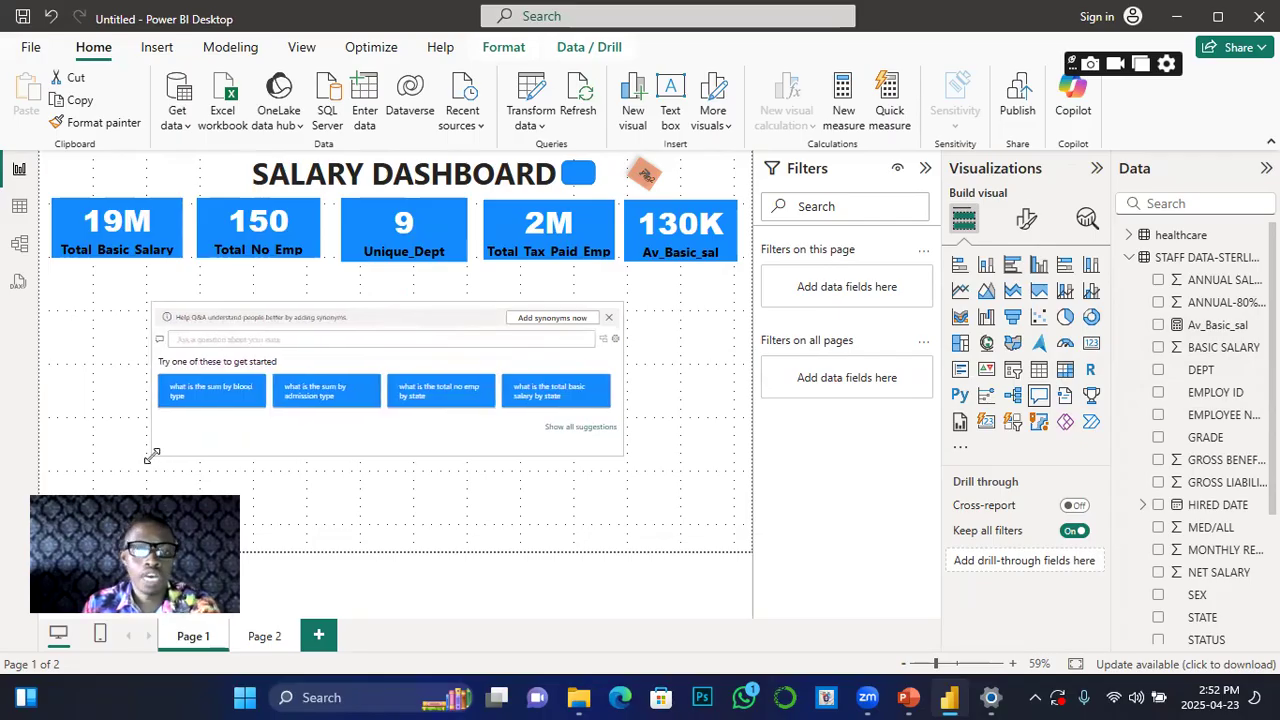
left_click_drag(432, 326, 521, 313)
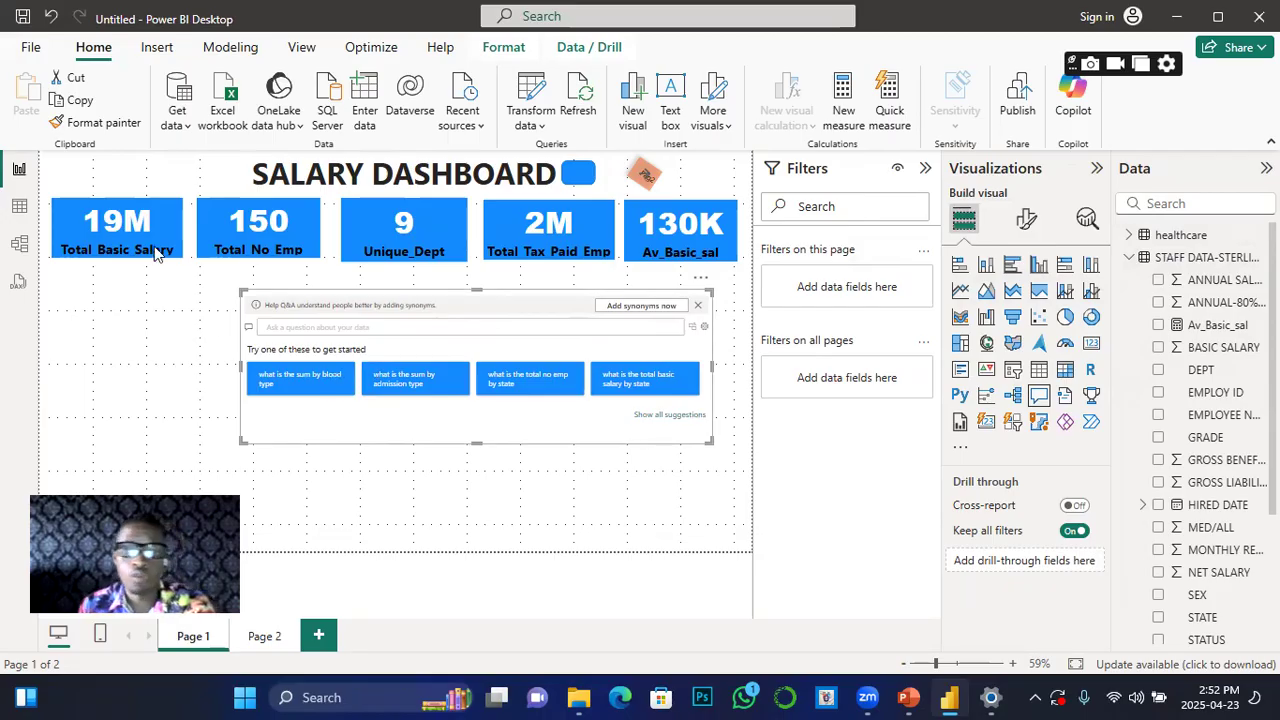
Step: Ask the Q&A visual "what is the otal basic salary", completing the question from the suggestions
left_click(1192, 258)
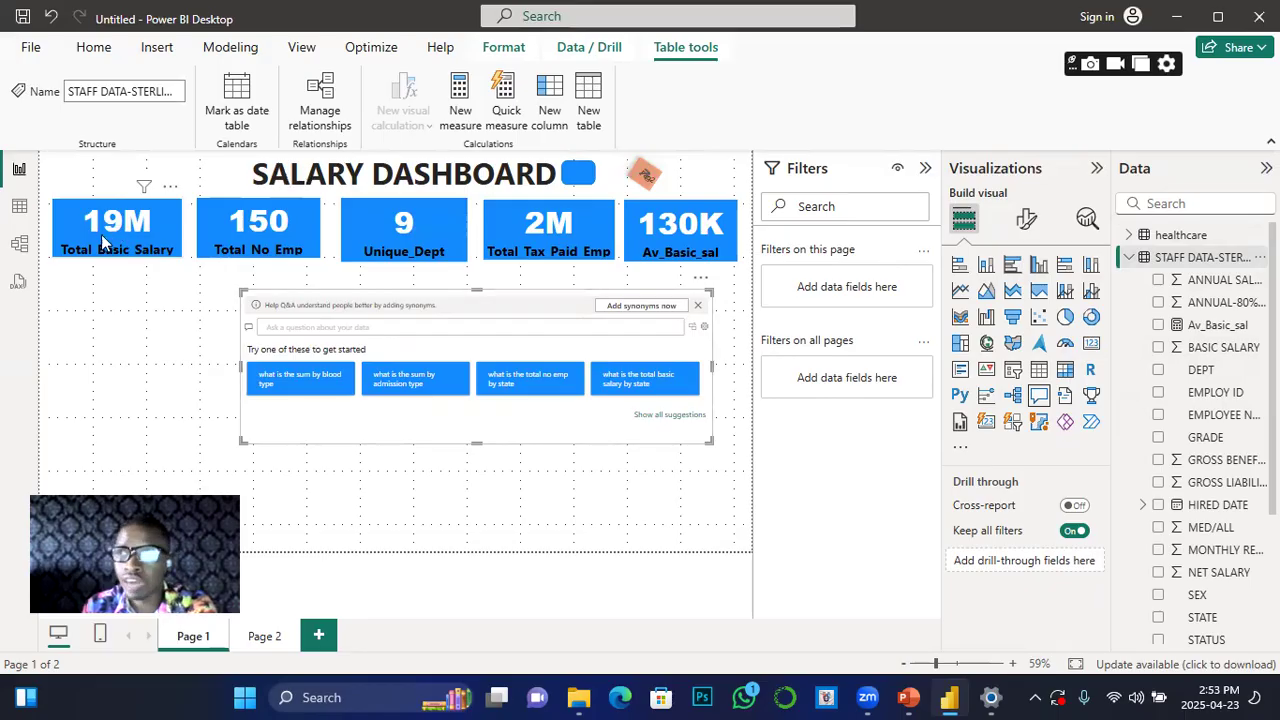
left_click(300, 325)
type("what")
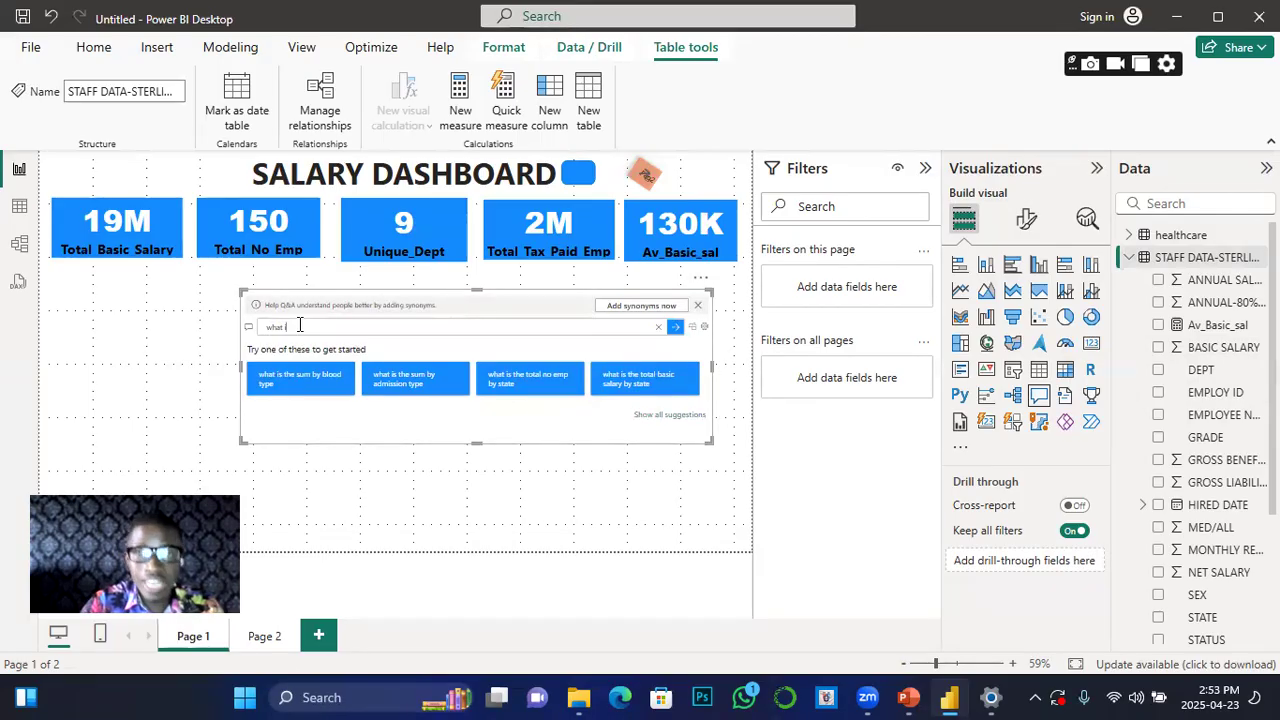
type(" is")
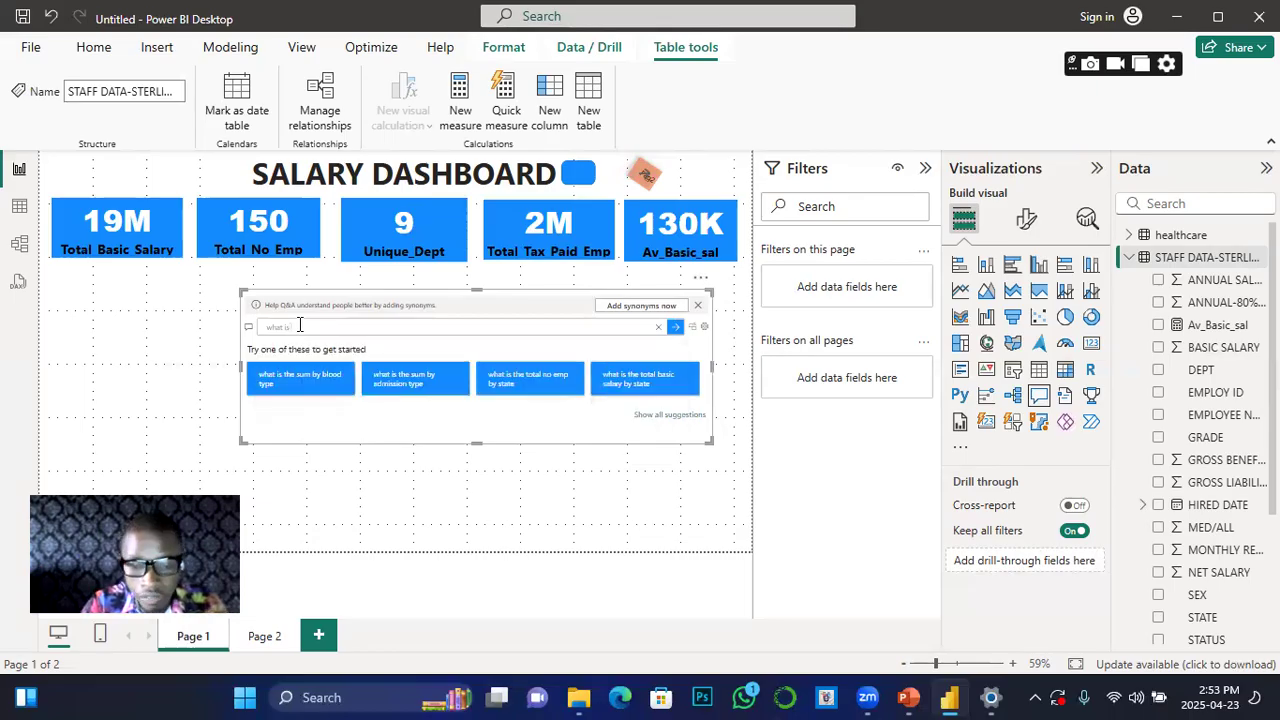
type(" the otal ba")
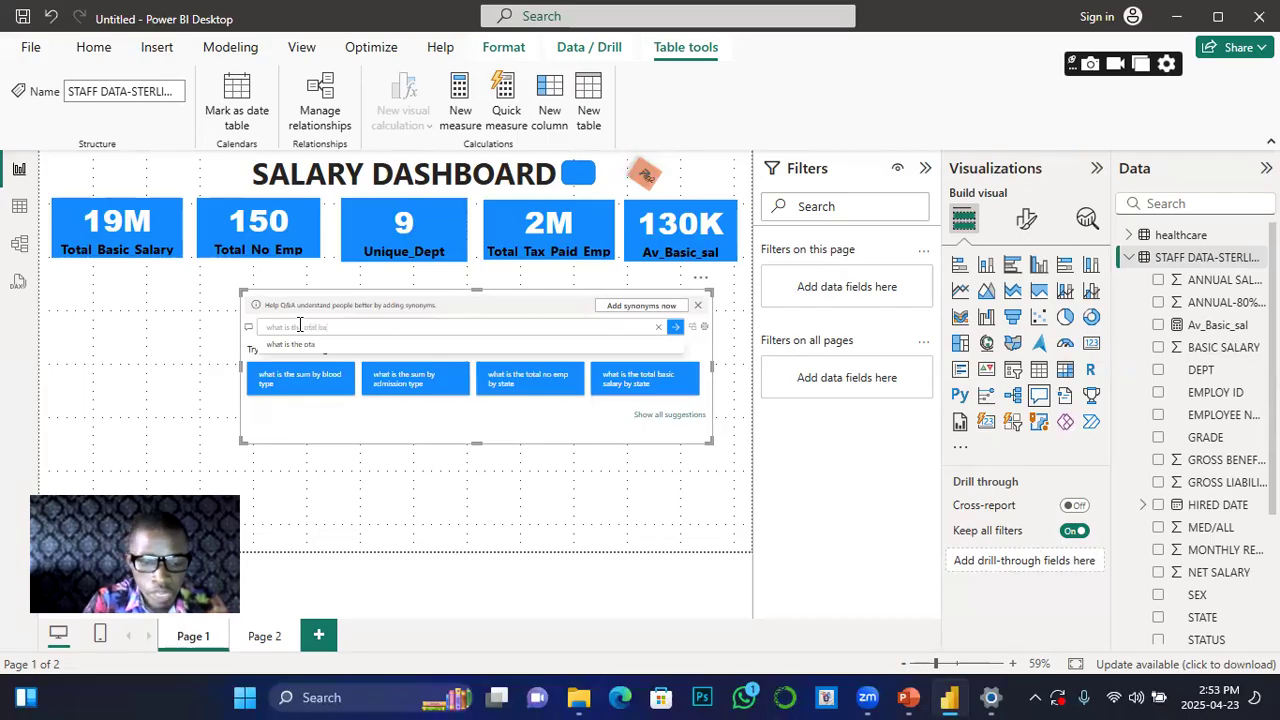
type("sic")
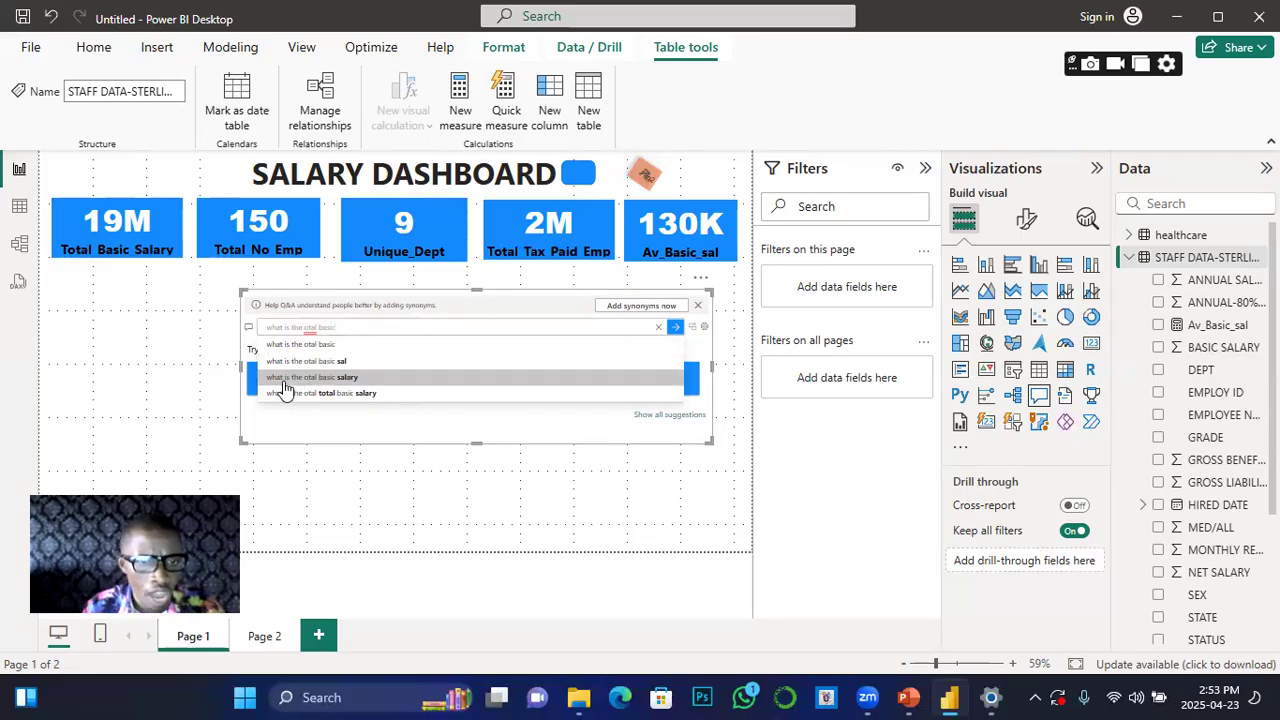
left_click(322, 385)
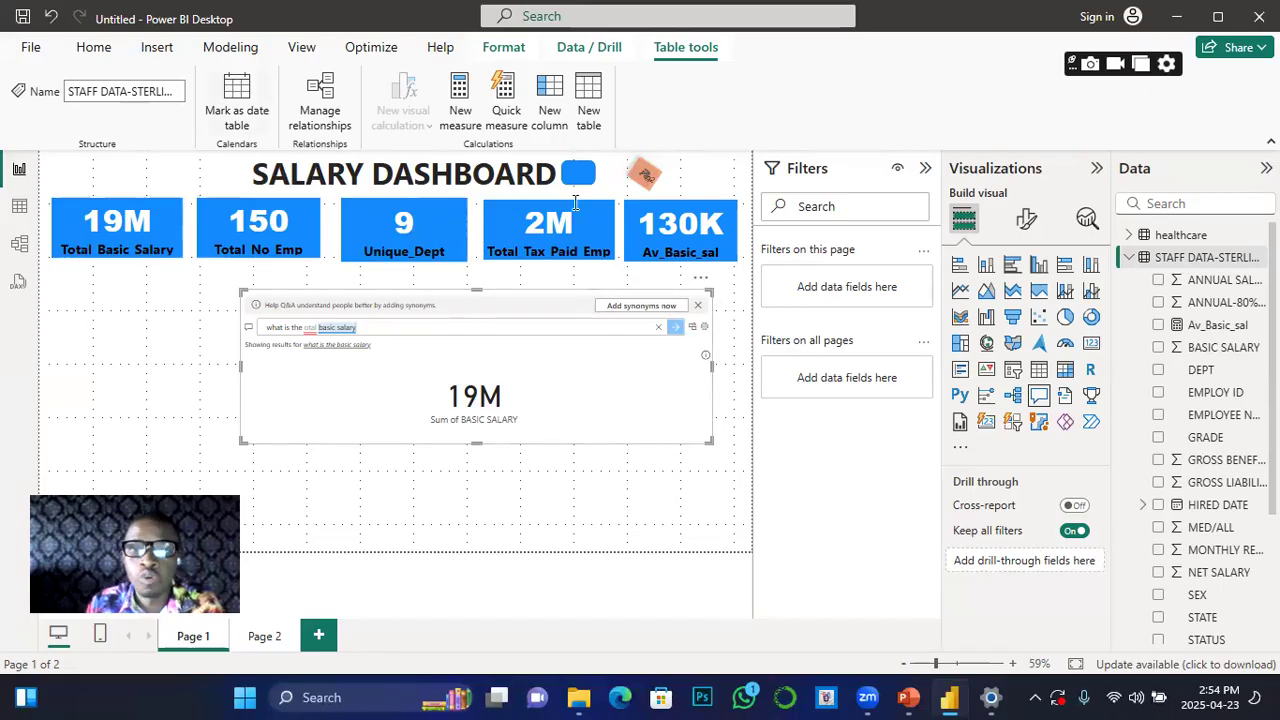
Step: Turn the Q&A result into a standard card visual, shrink it and place it directly below the Total Basic Salary card
left_click(694, 329)
left_click(694, 331)
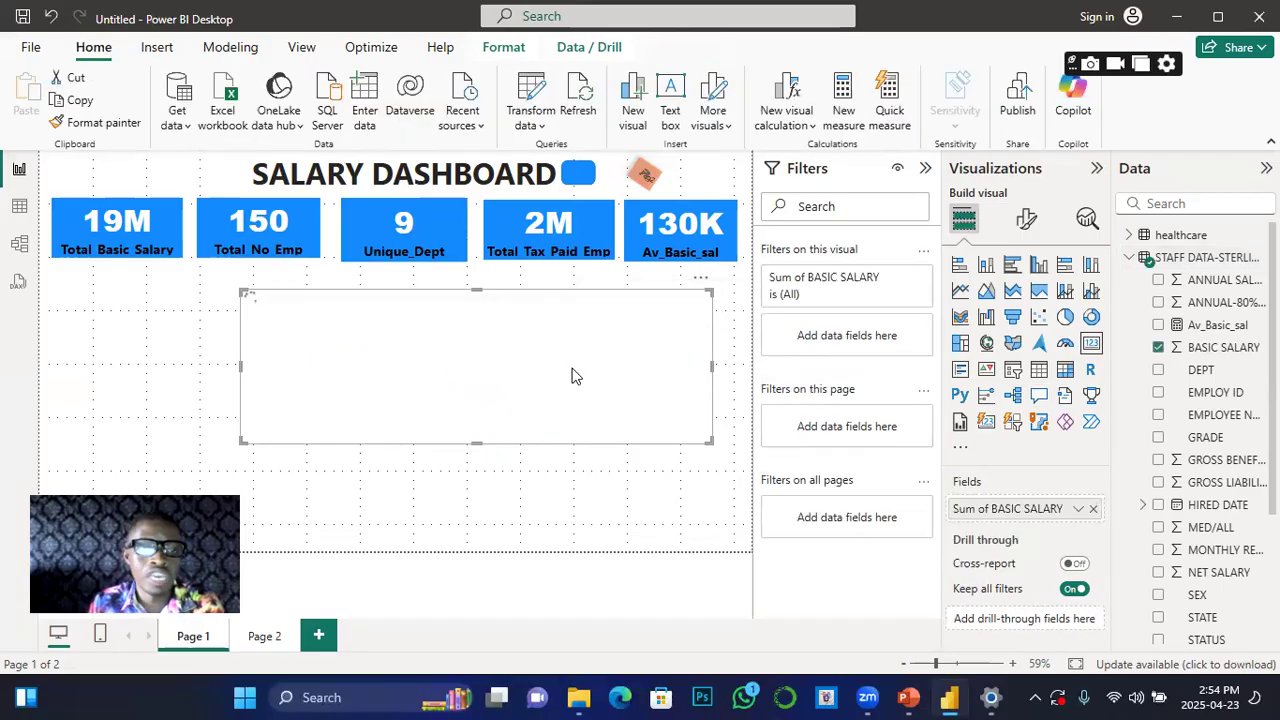
left_click_drag(707, 440, 149, 282)
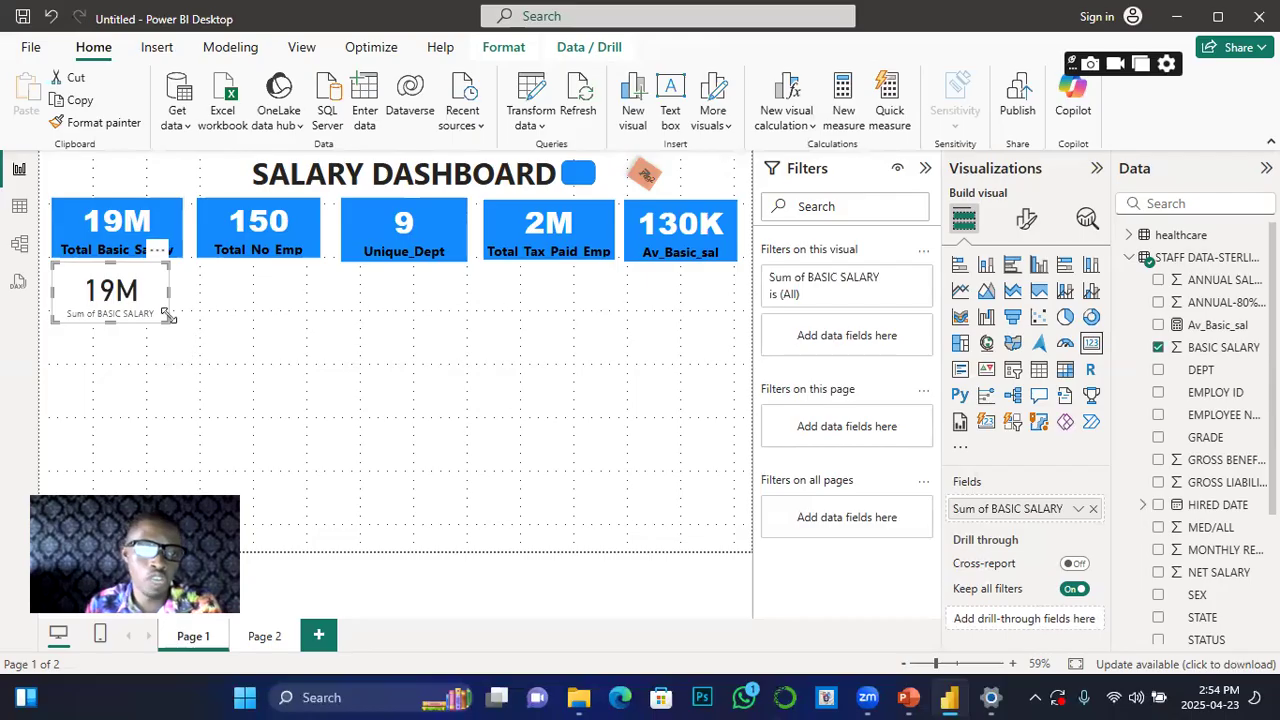
left_click_drag(125, 290, 133, 290)
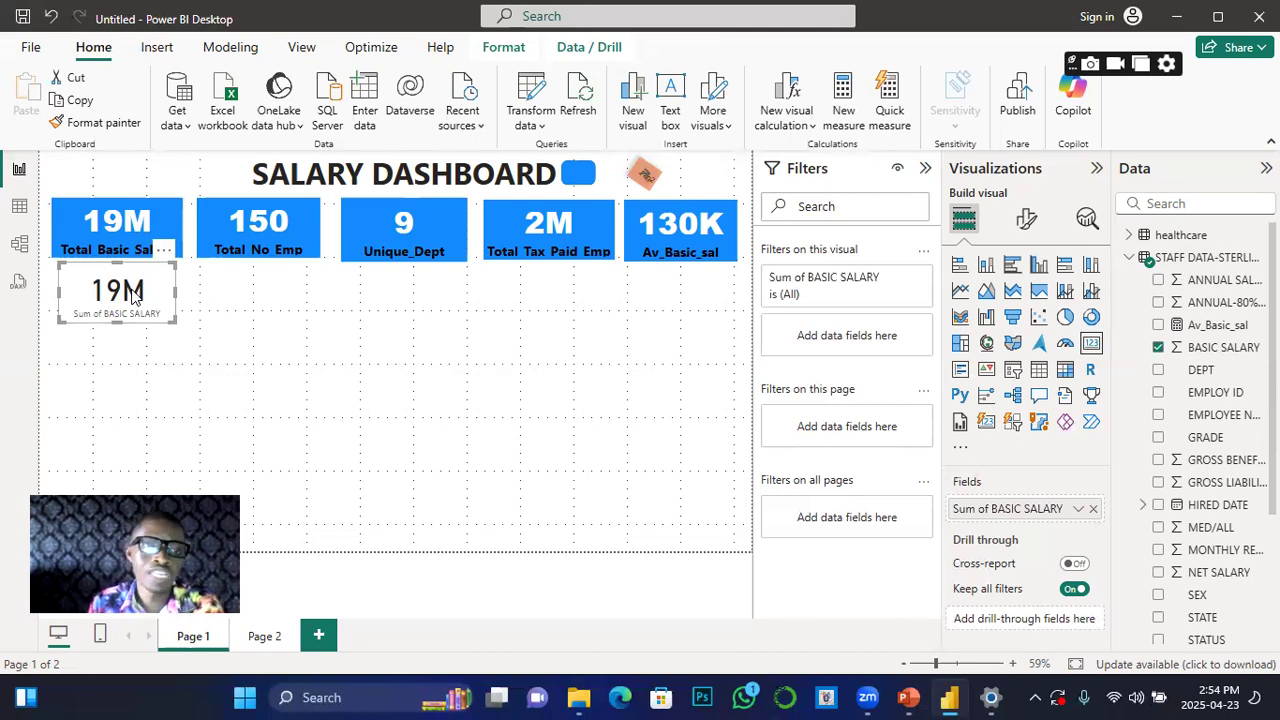
left_click_drag(133, 290, 120, 297)
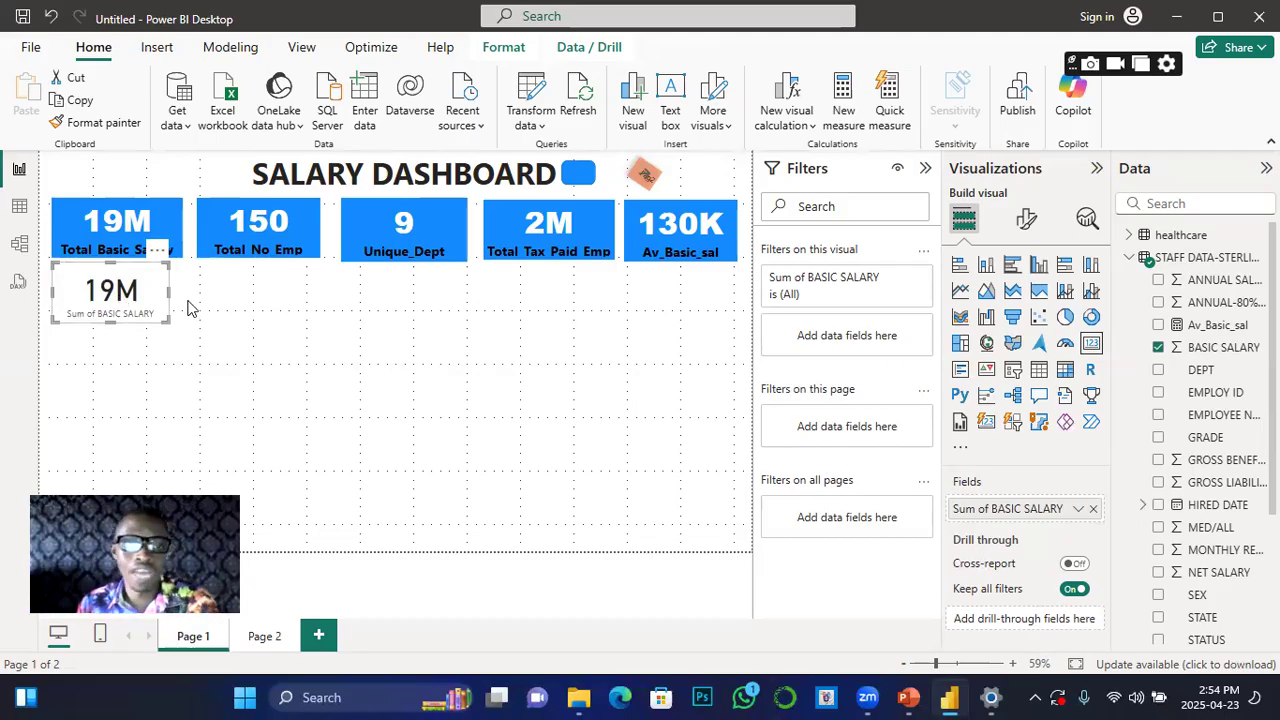
left_click(192, 308)
left_click(137, 301)
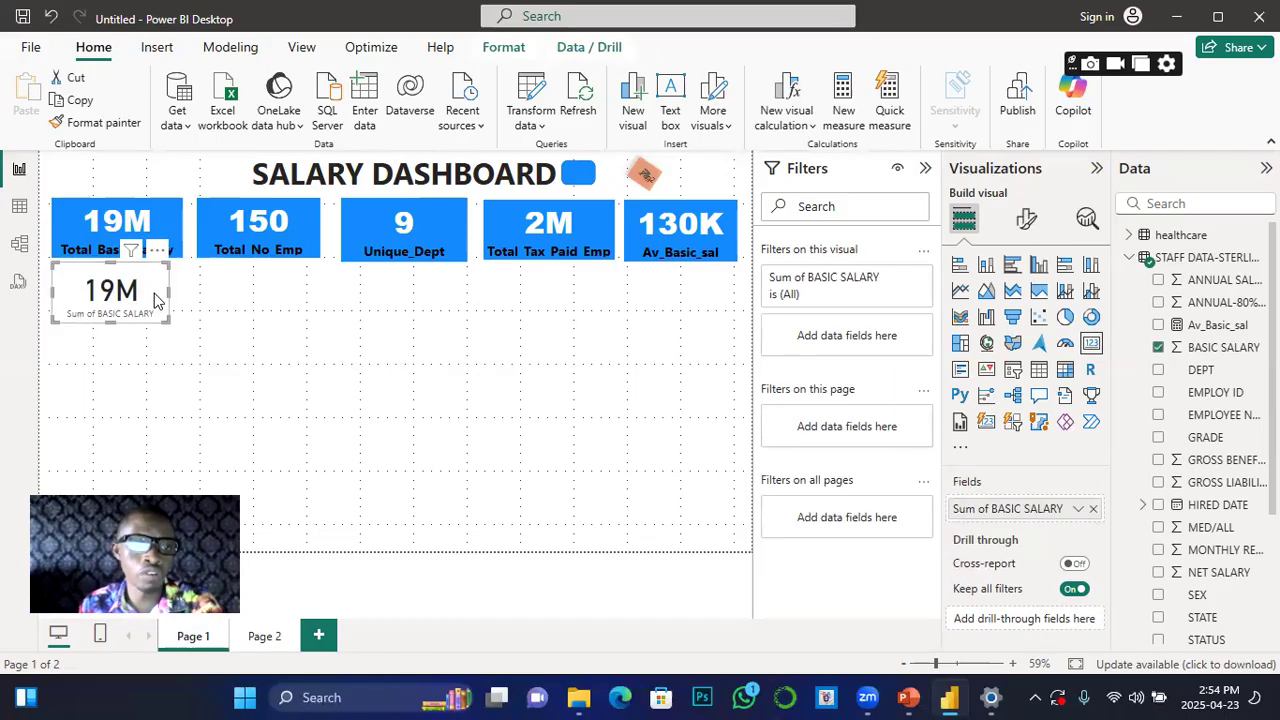
left_click(309, 345)
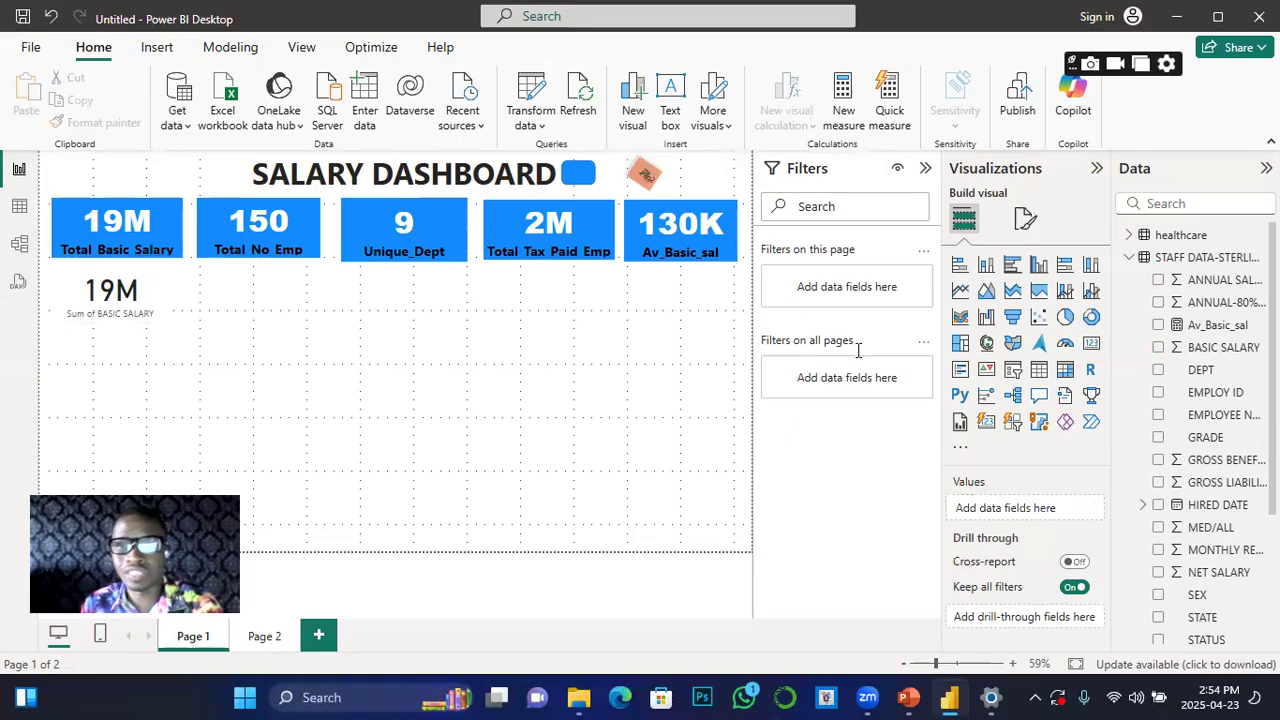
Step: Add another Q&A visual to the page, place it beneath the middle summary cards and widen it
left_click(1038, 396)
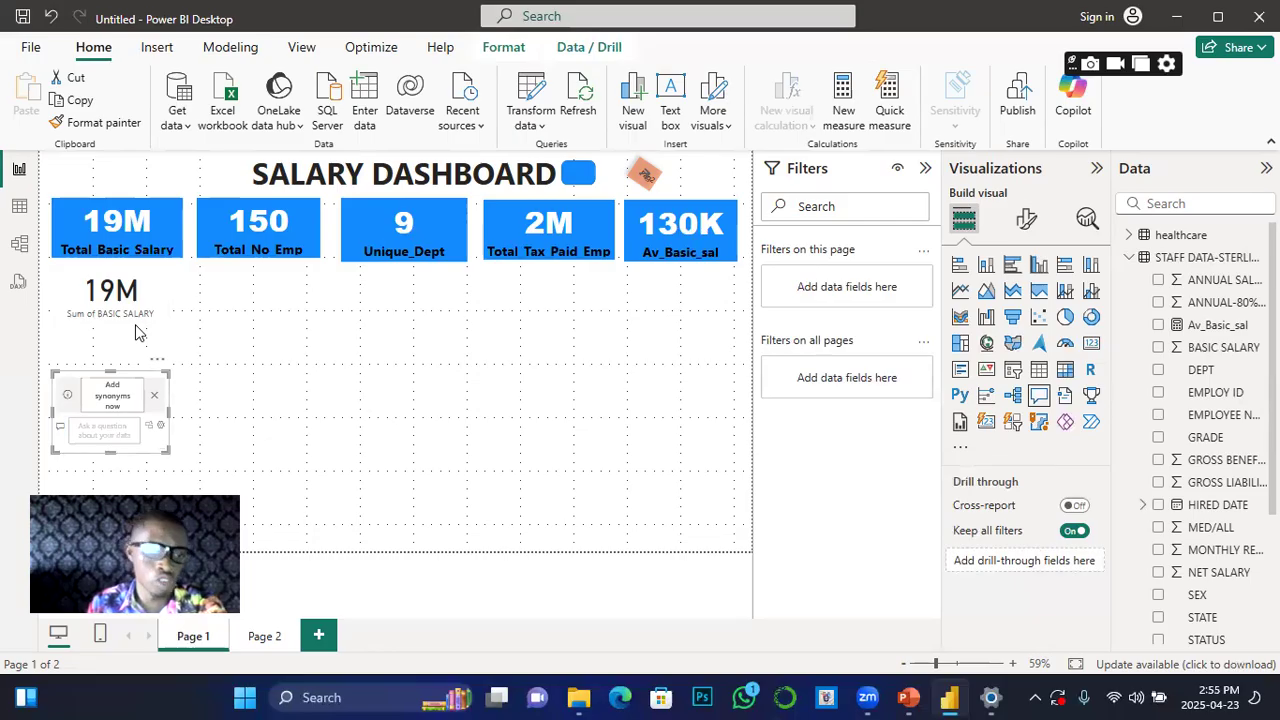
left_click_drag(144, 377, 352, 297)
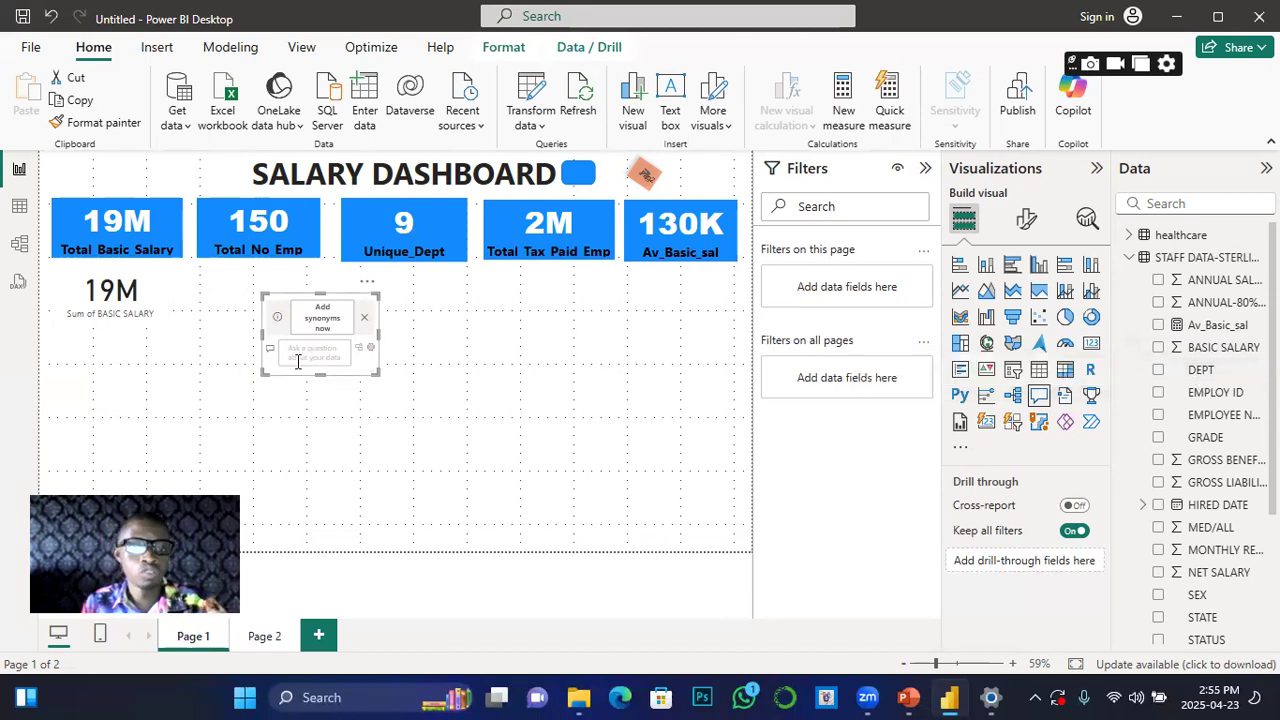
left_click_drag(378, 337, 566, 340)
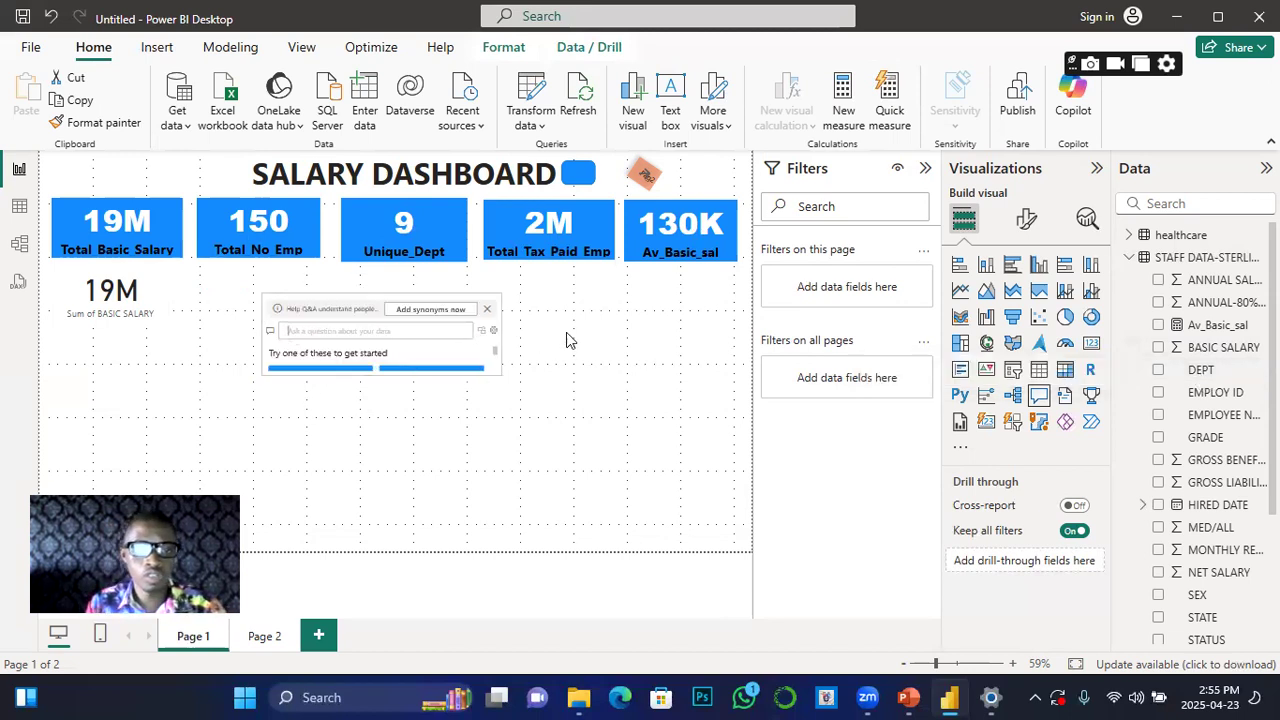
Step: Ask the Q&A visual "what is th basic saary per dept", completing the department field from the suggestions
type("wh")
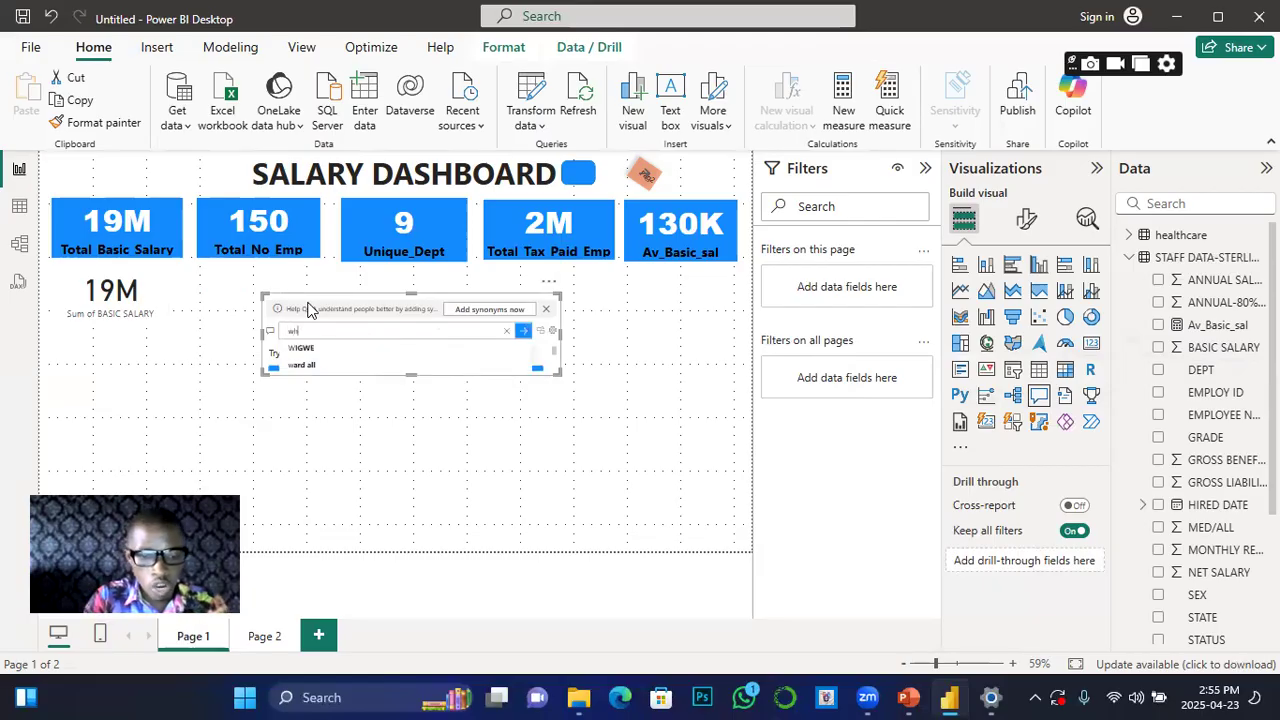
type("at is th")
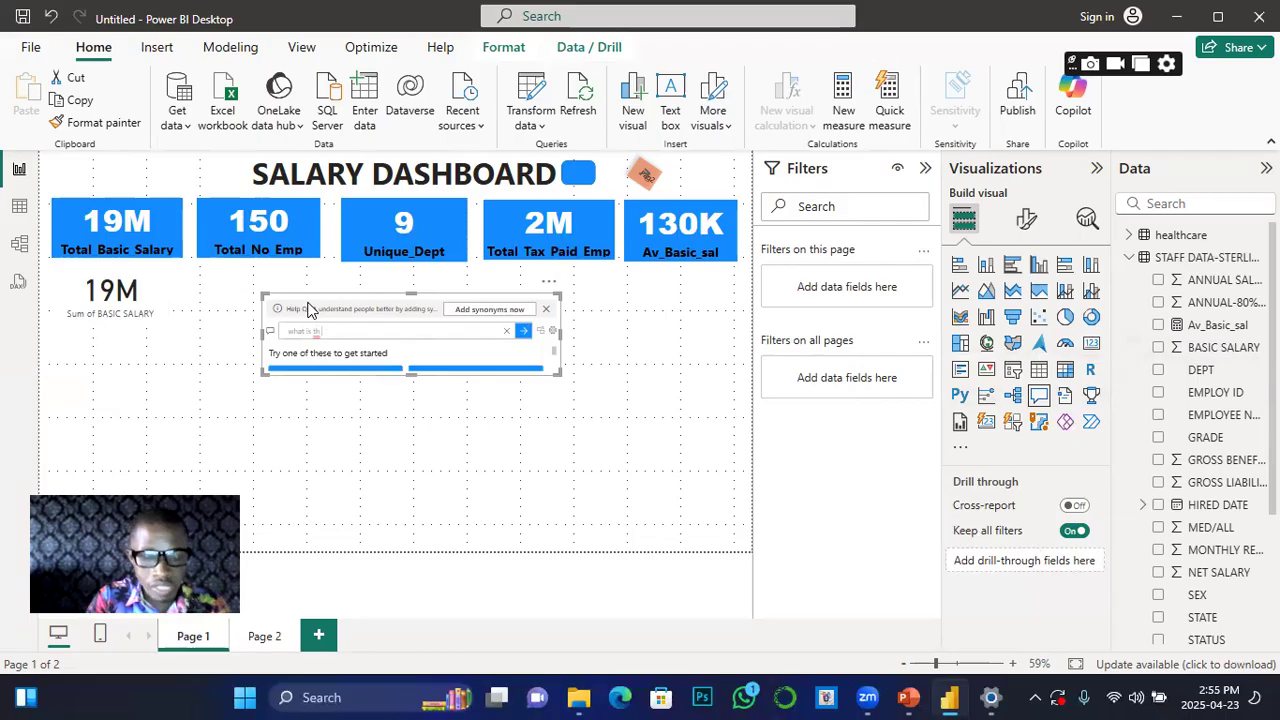
type(" basic")
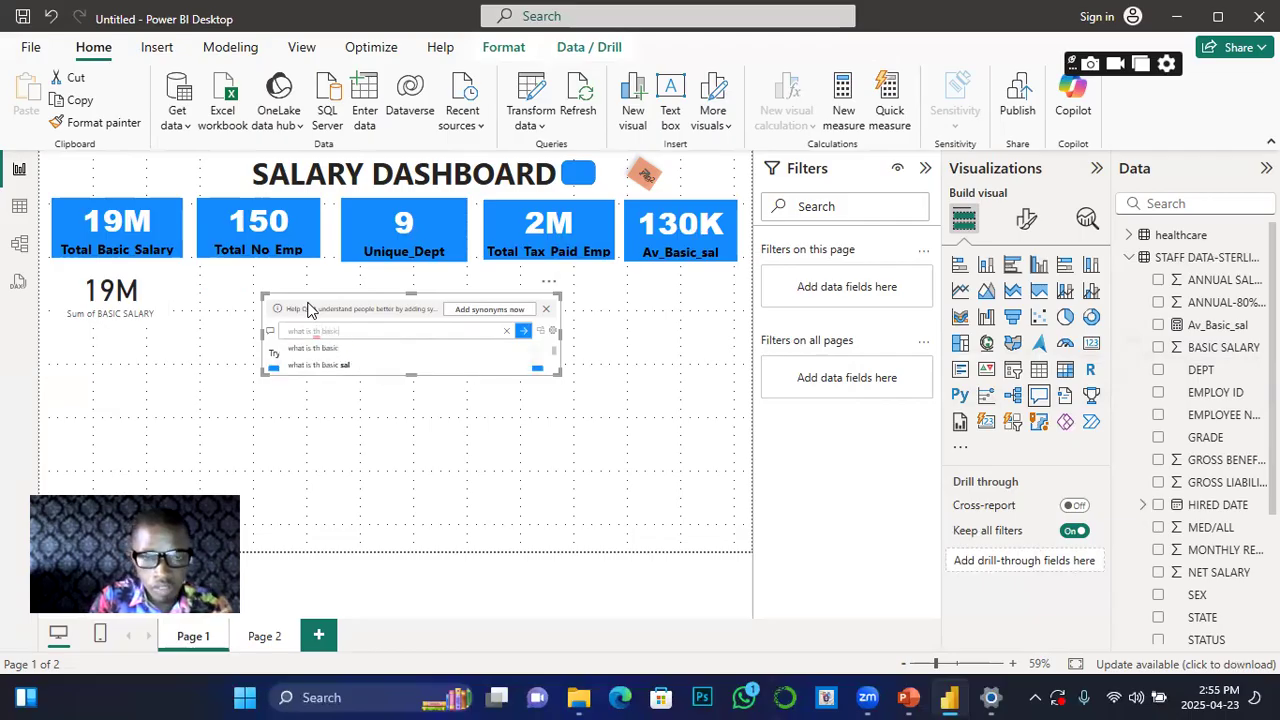
type(" sak")
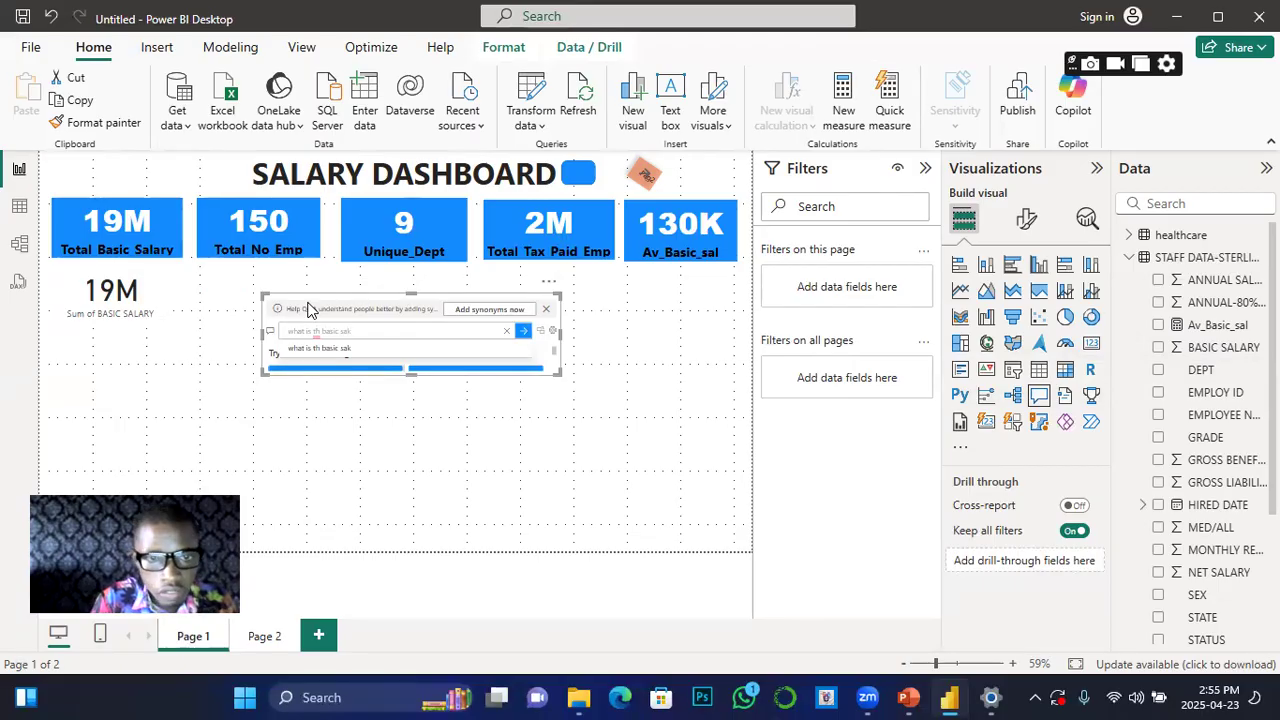
key("BackSpace")
type("l")
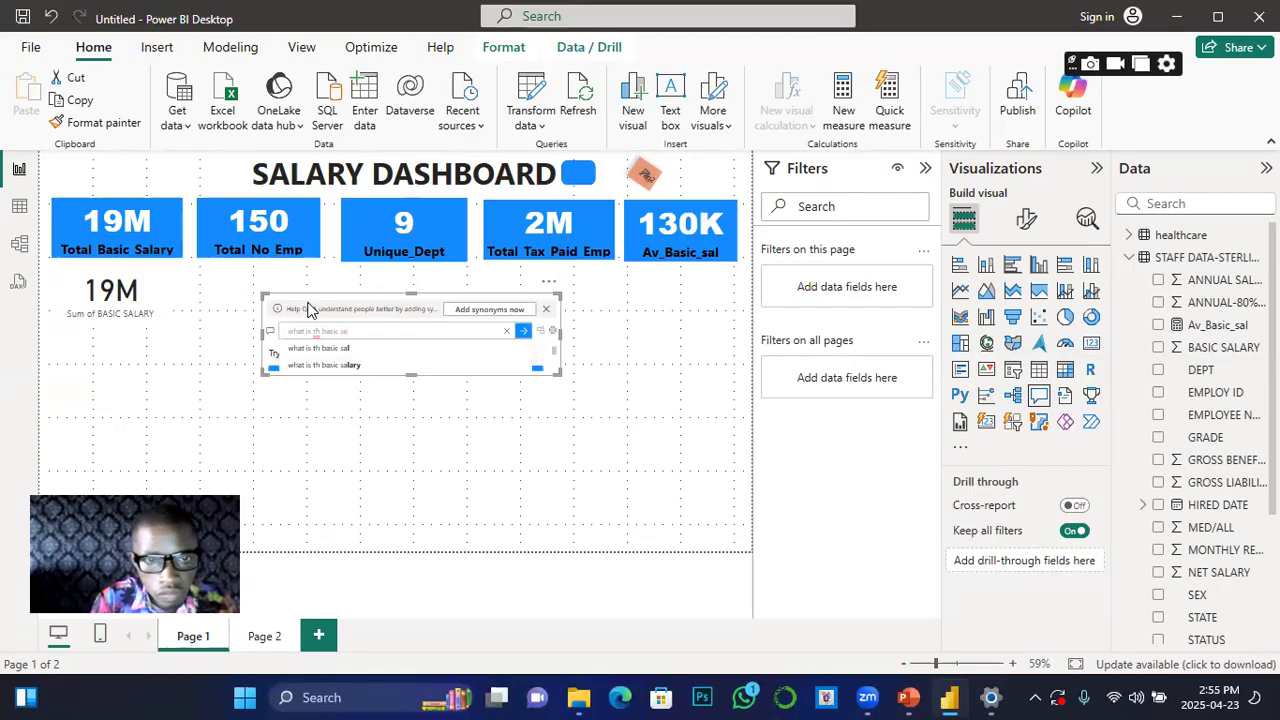
type("ary per de")
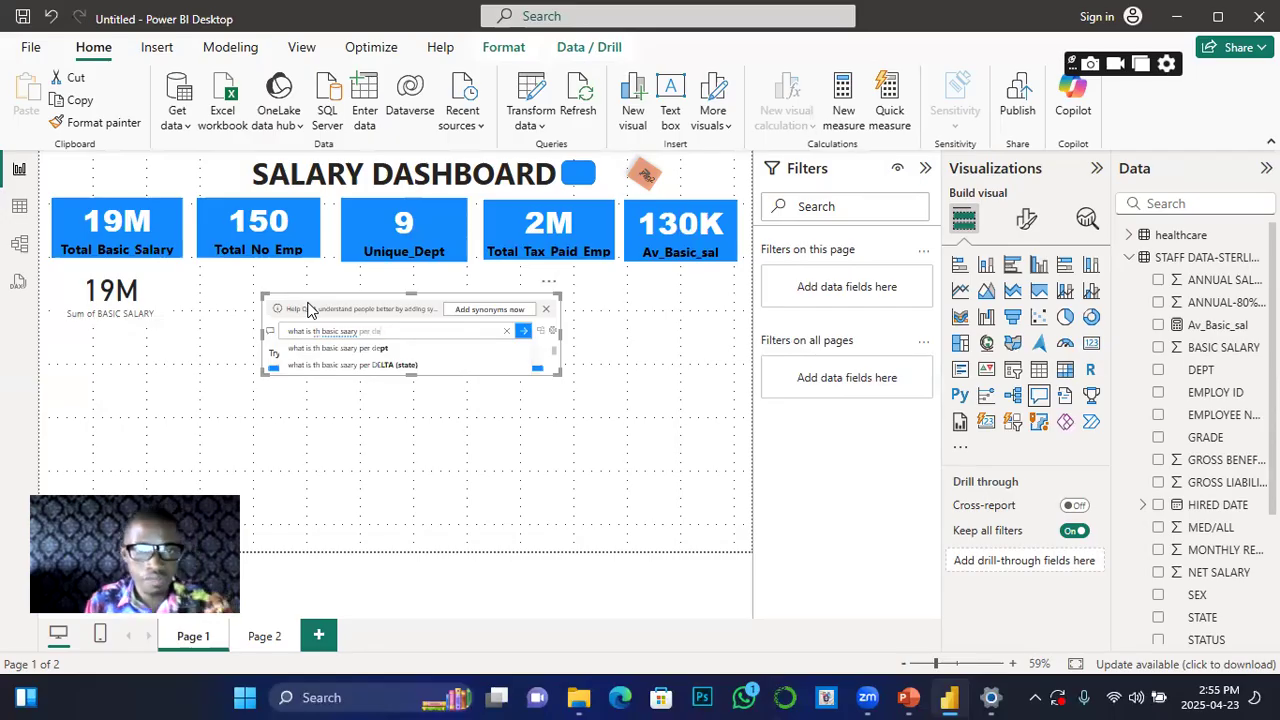
left_click(337, 349)
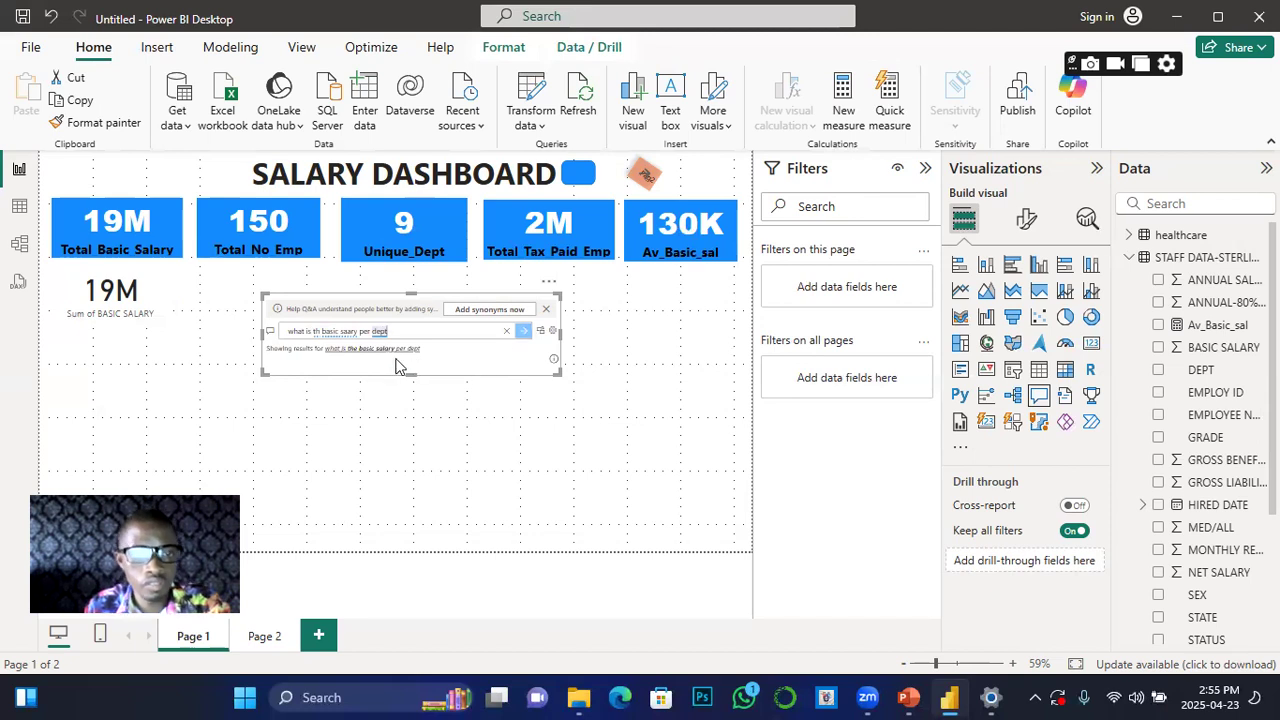
left_click(520, 333)
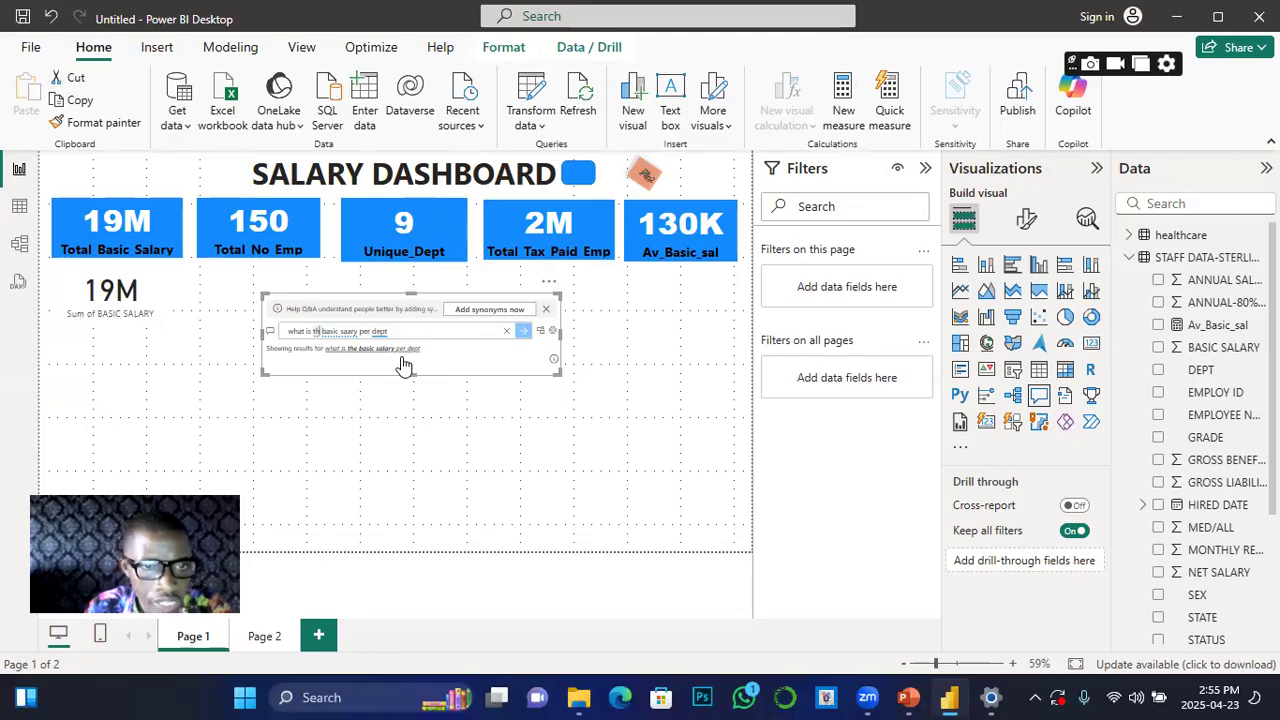
Step: Correct the question to "what is the basic salary per dept", using the suggested completion for salary
type("e")
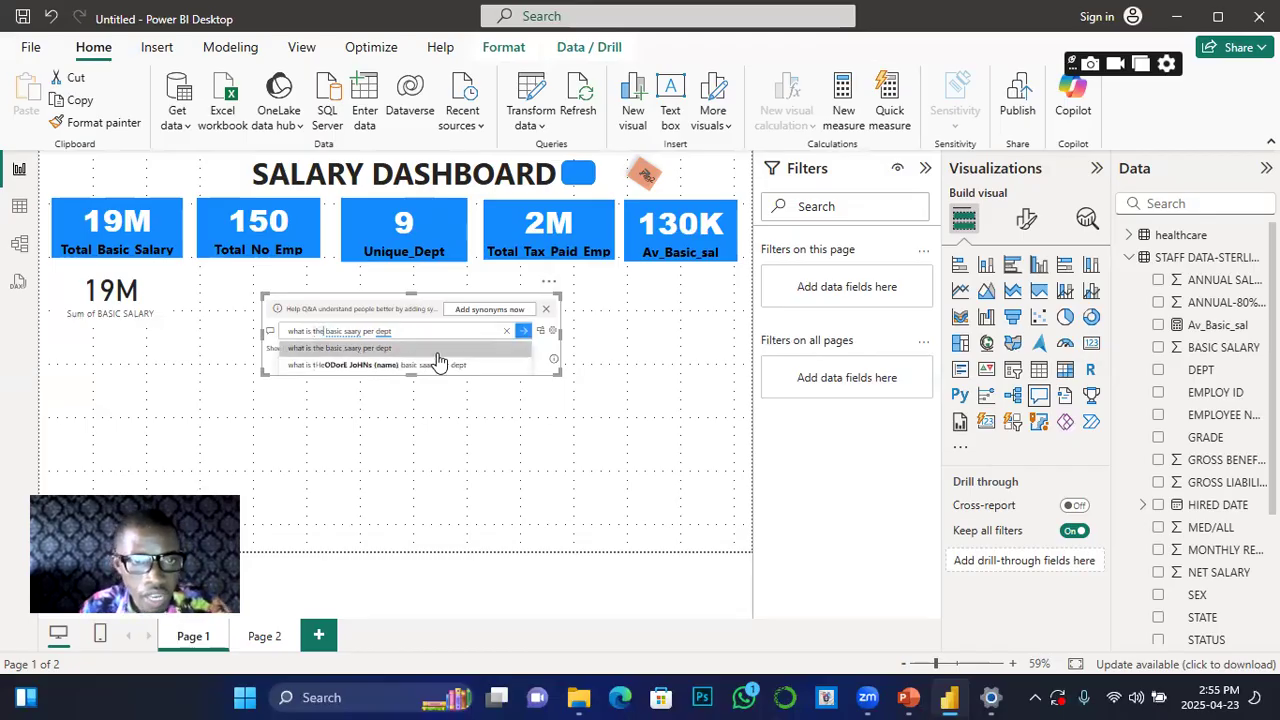
left_click(524, 336)
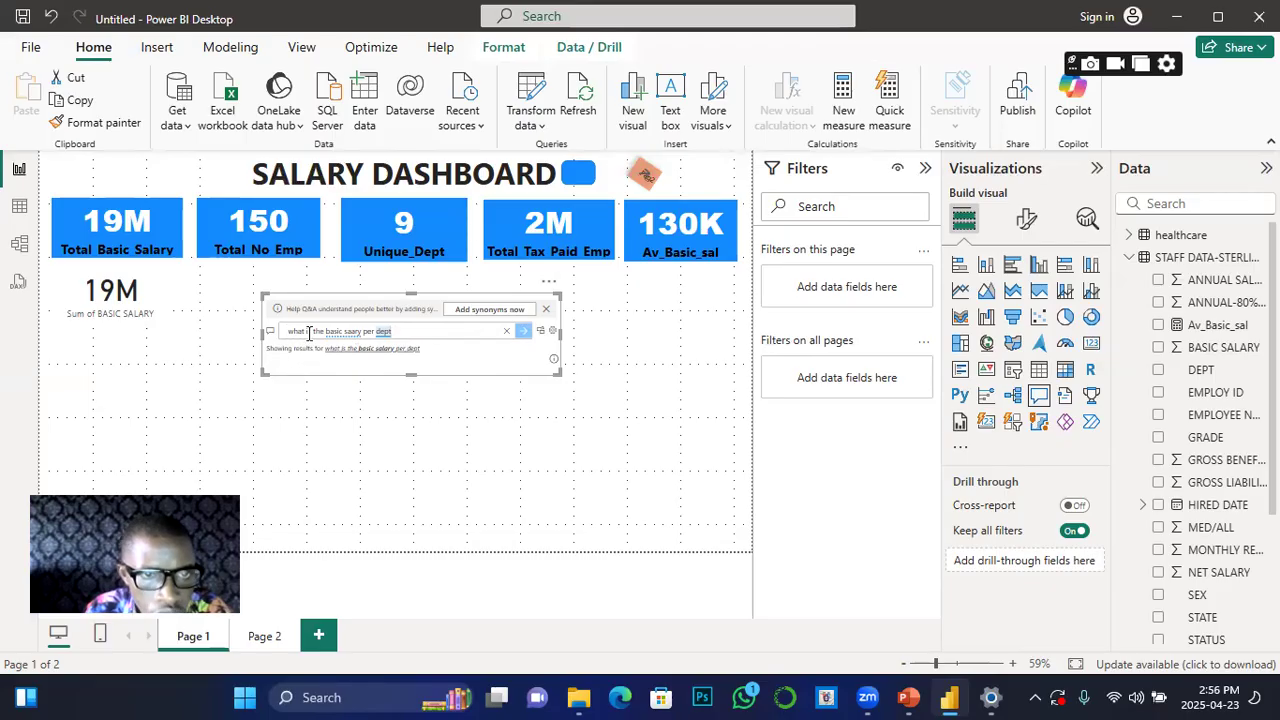
left_click(363, 331)
key("BackSpace")
key("BackSpace")
key("BackSpace")
key("BackSpace")
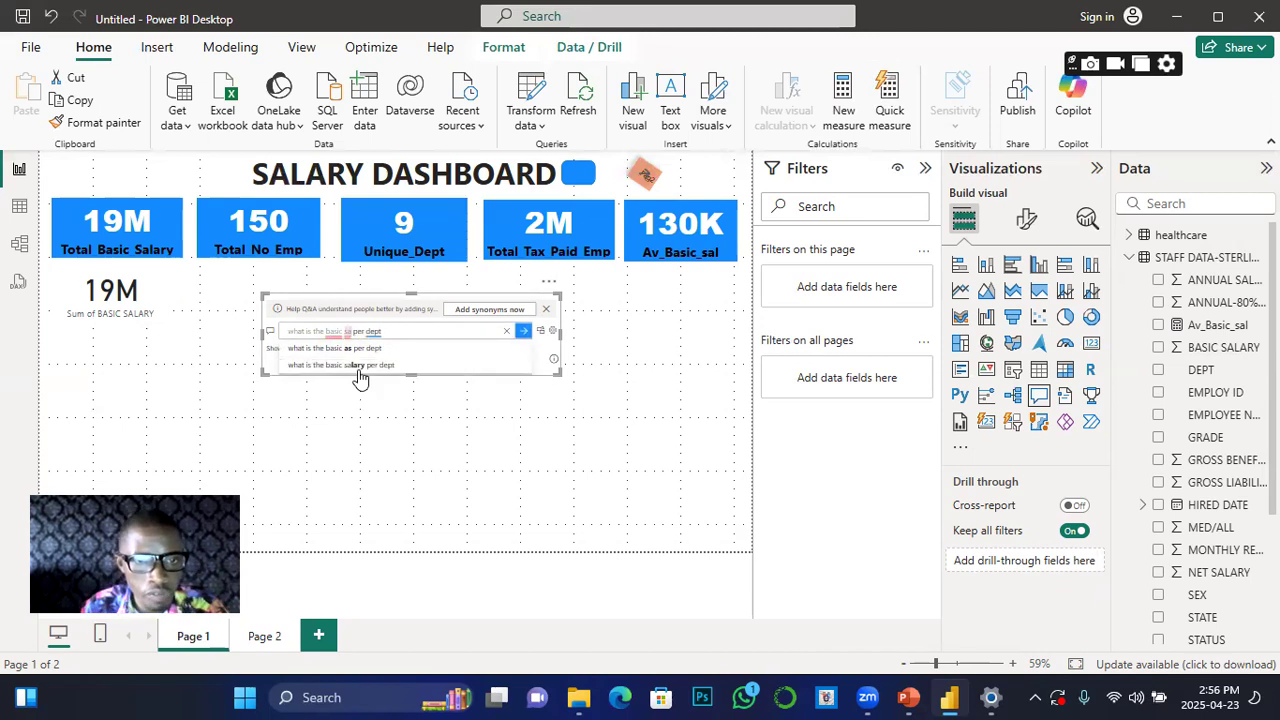
left_click(362, 366)
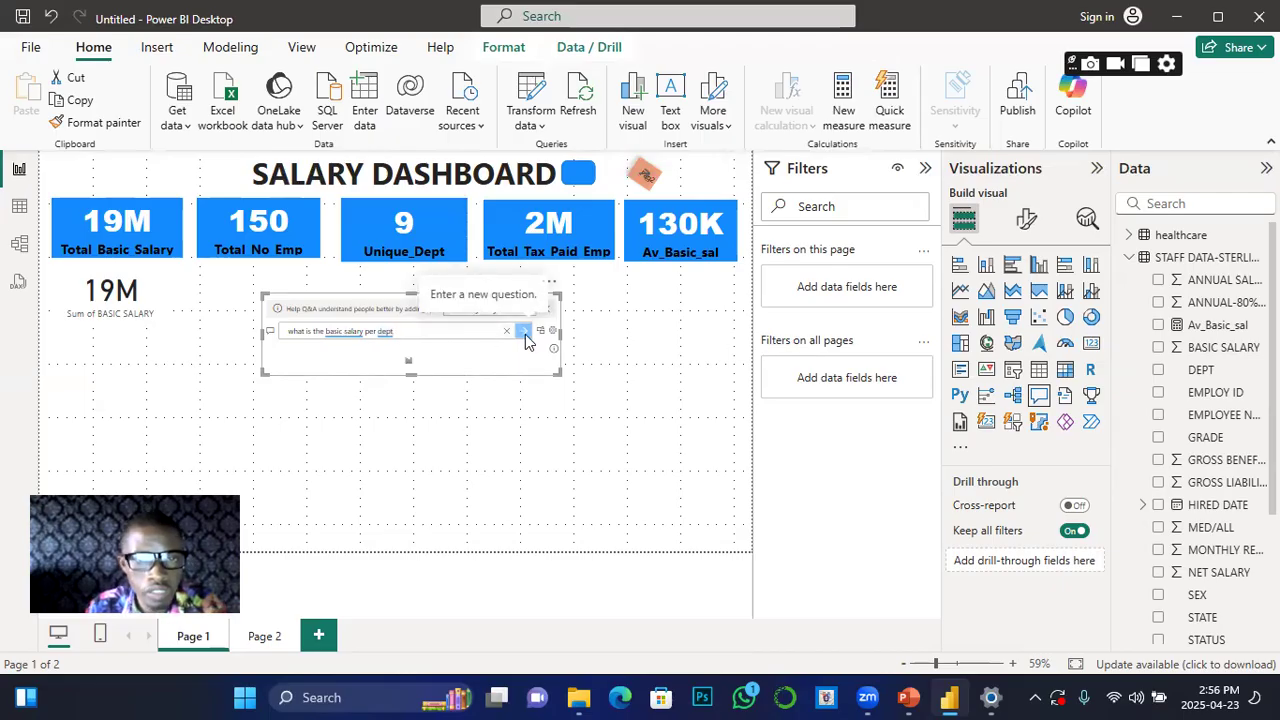
Step: Enlarge the Q&A visual, convert its result into a standard bar chart, then shrink and place the chart below the Sum of BASIC SALARY card
left_click_drag(559, 373, 706, 558)
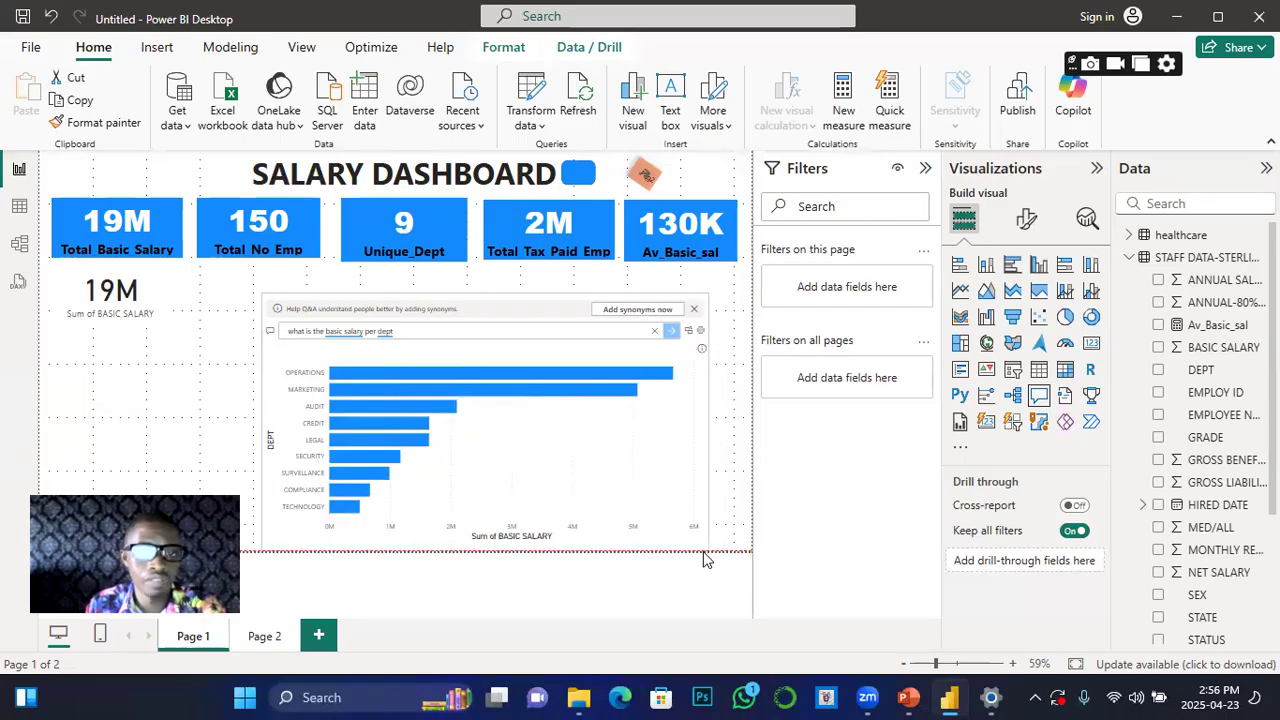
left_click(689, 334)
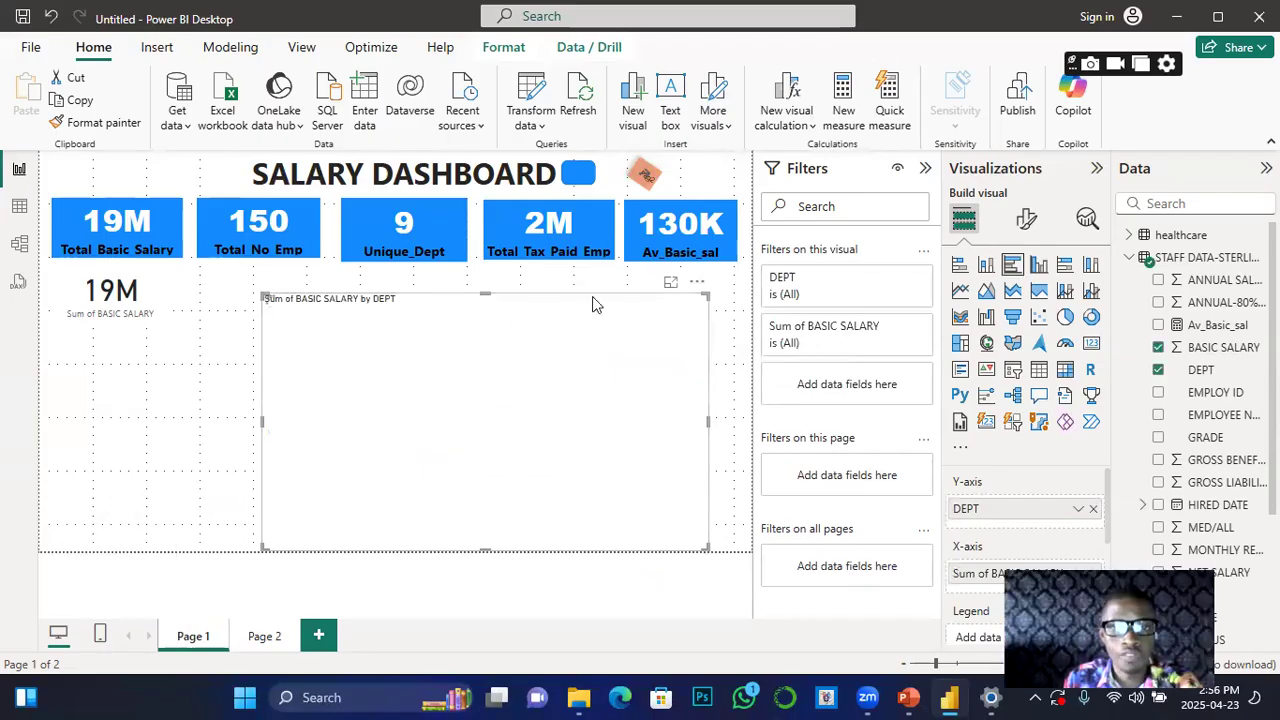
left_click_drag(592, 304, 366, 394)
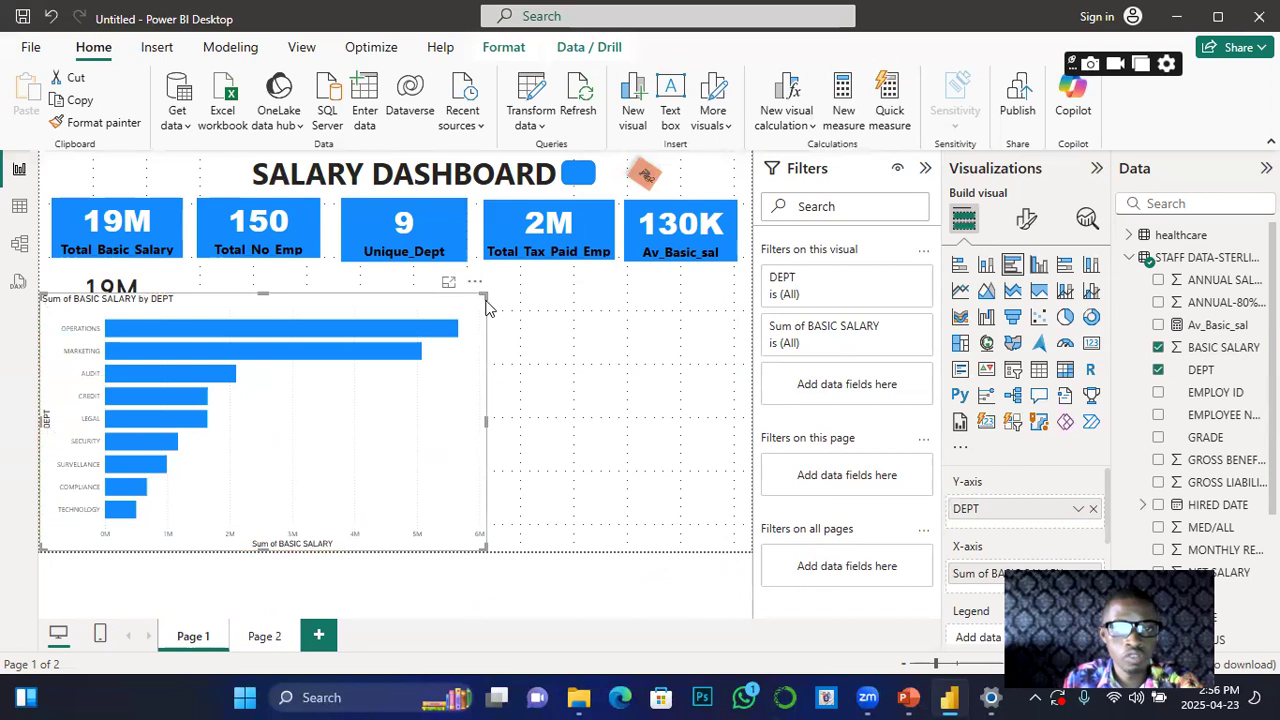
left_click_drag(486, 298, 395, 352)
left_click_drag(333, 378, 333, 349)
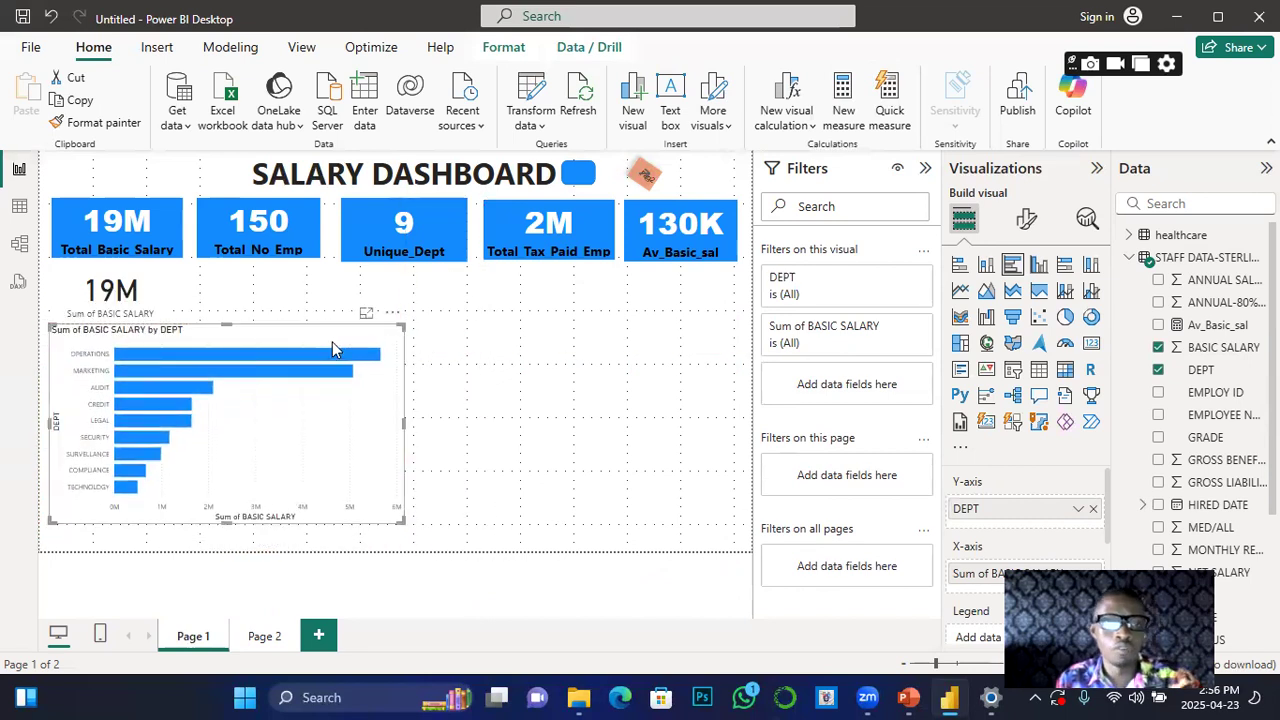
Step: Duplicate the basic salary by DEPT bar chart, place the copy to the right of the original and narrow it
left_click(84, 112)
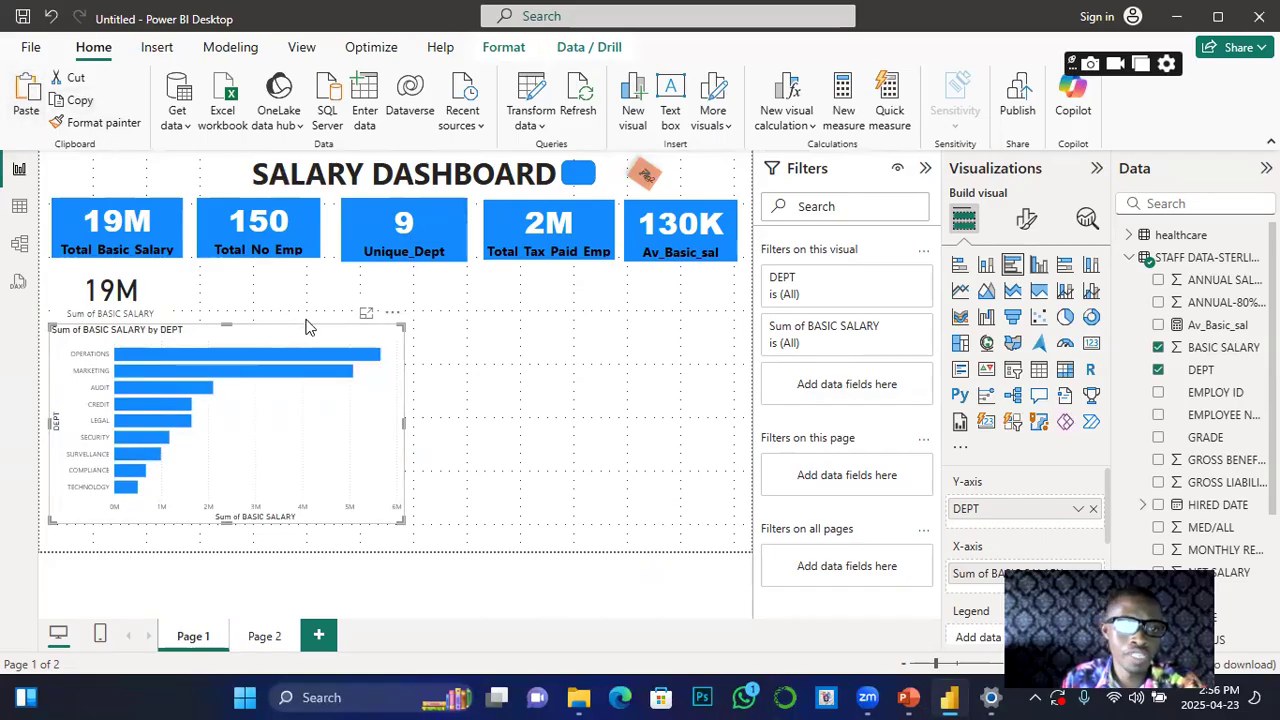
key("ctrl+v")
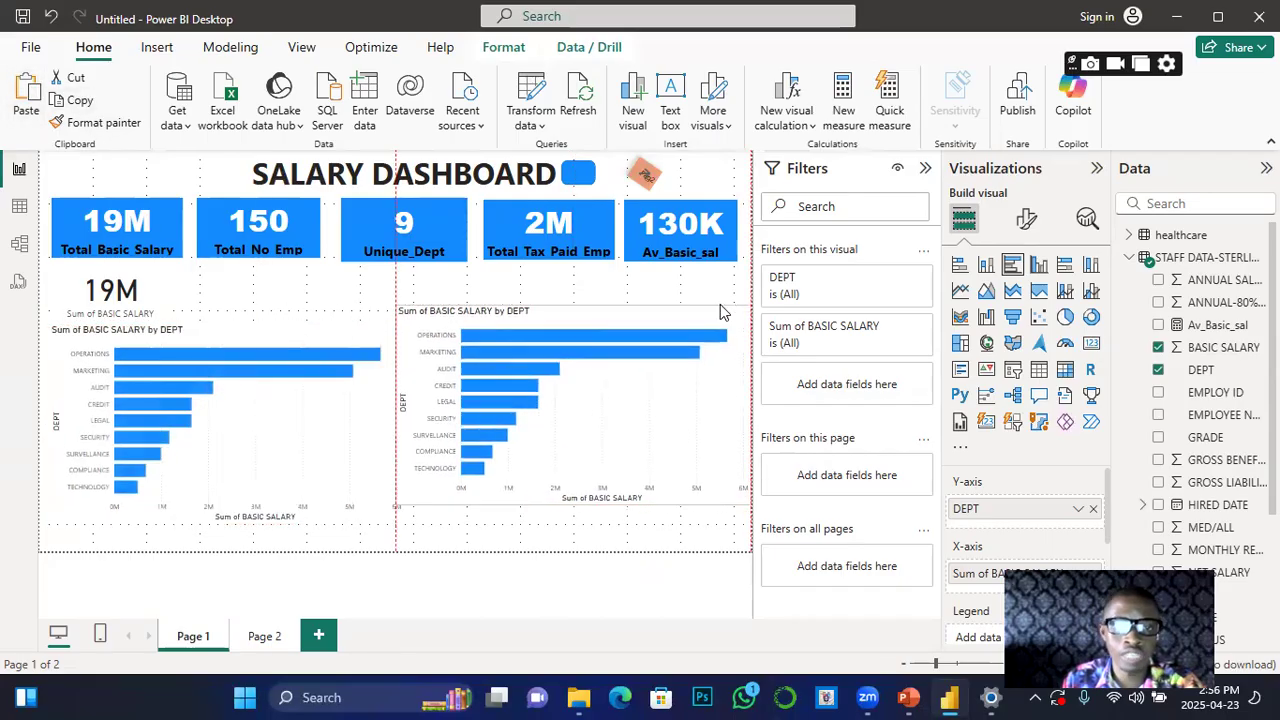
left_click_drag(720, 304, 728, 348)
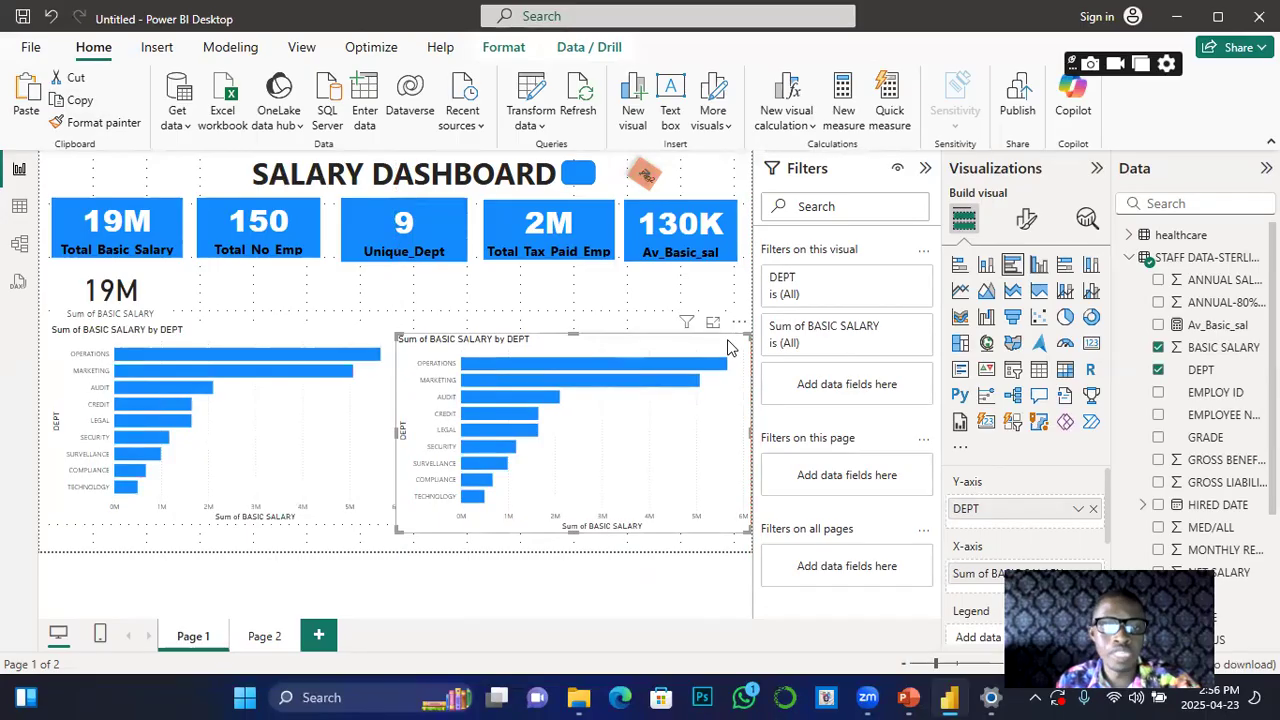
left_click_drag(393, 338, 423, 343)
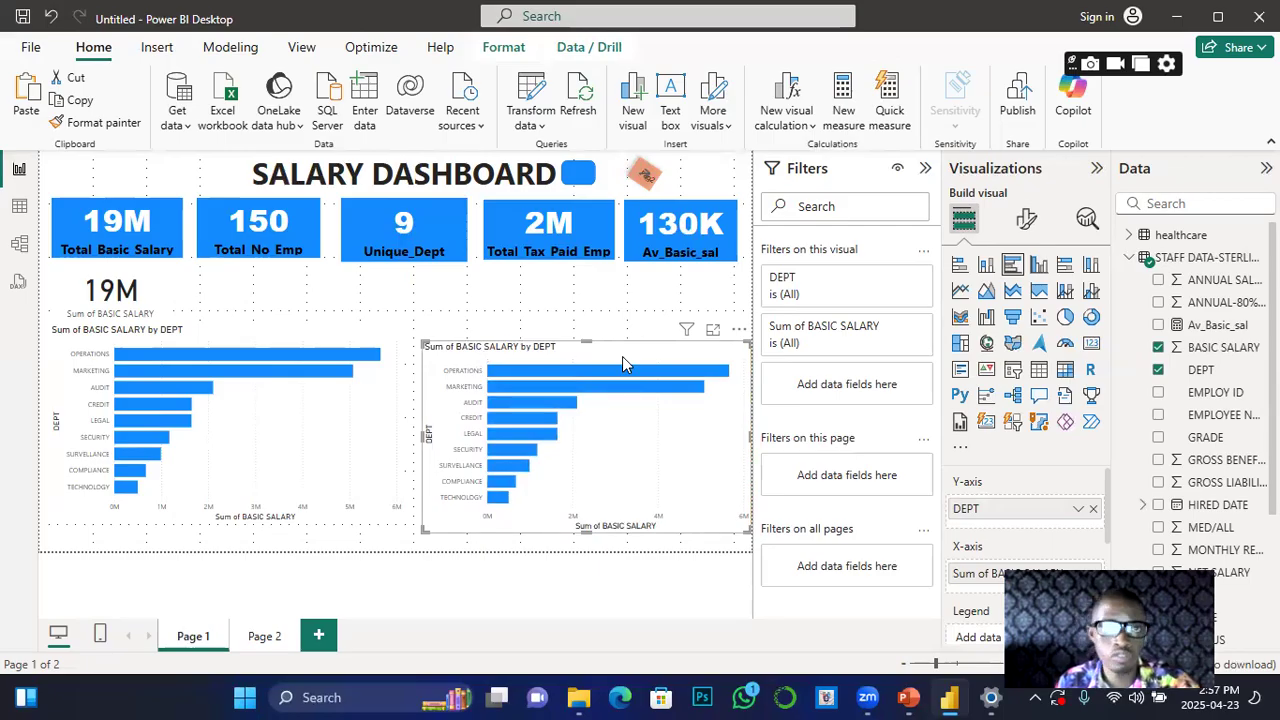
Step: Change the duplicated chart into a table and shrink it to fit its two columns
left_click(1039, 371)
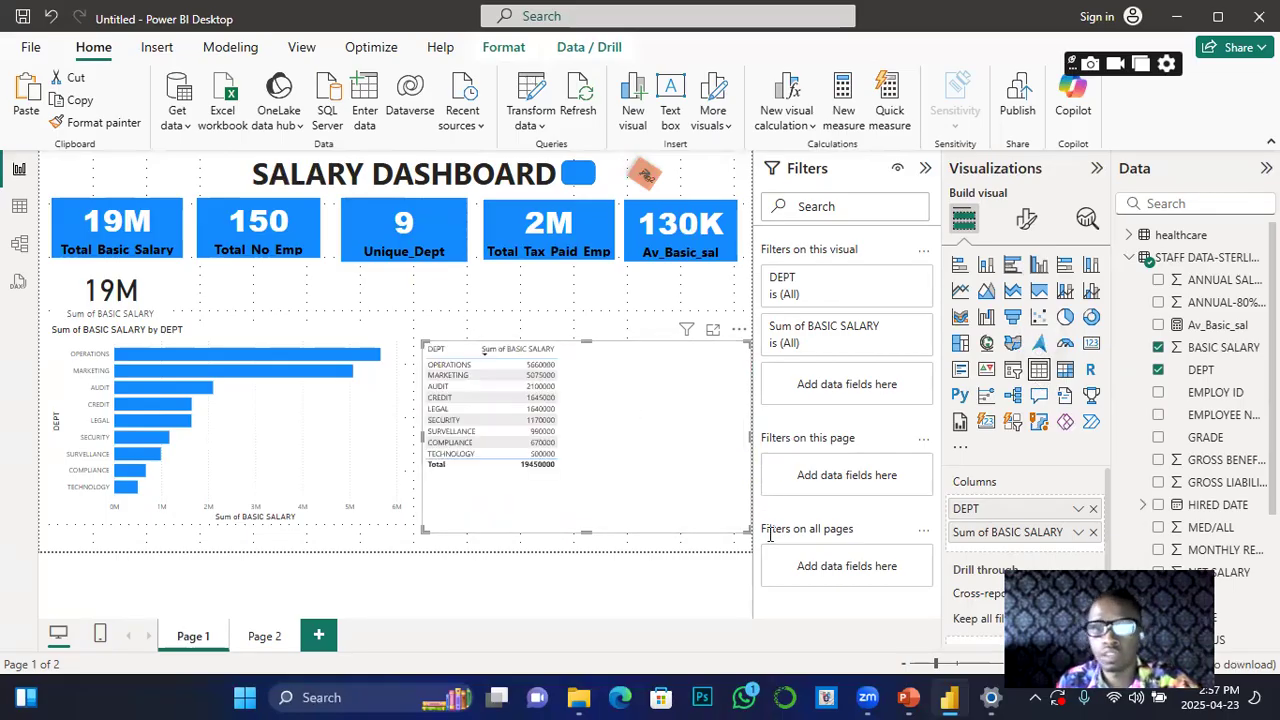
left_click_drag(745, 527, 568, 476)
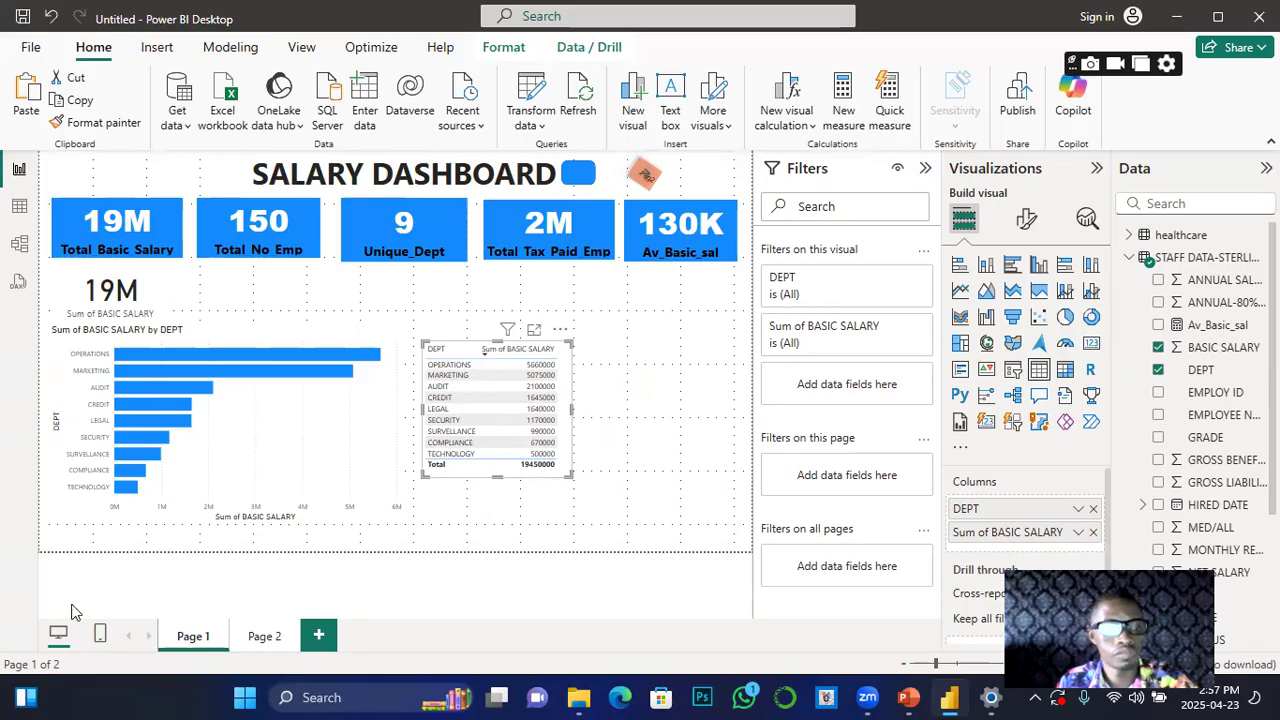
mouse_move(572, 342)
left_mouse_down()
mouse_move(658, 296)
mouse_move(557, 343)
left_mouse_up()
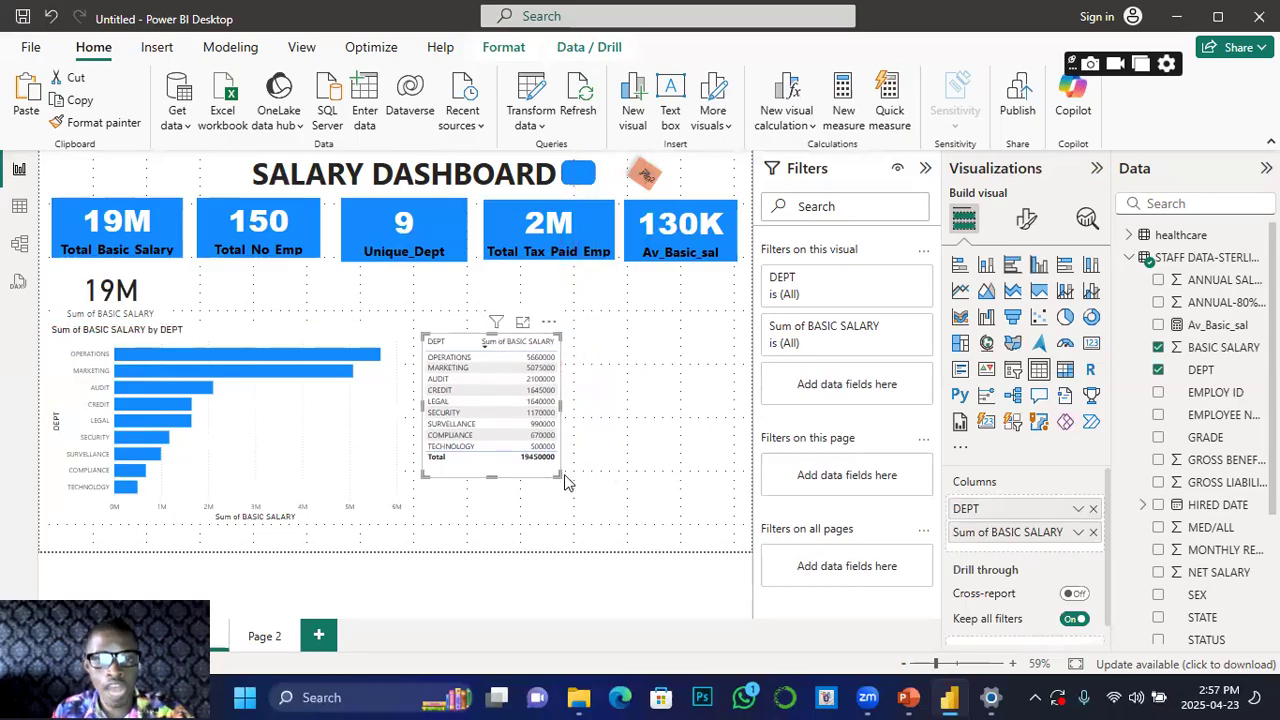
Step: Remove the Sum of BASIC SALARY card below the Total Basic Salary card
left_click(165, 300)
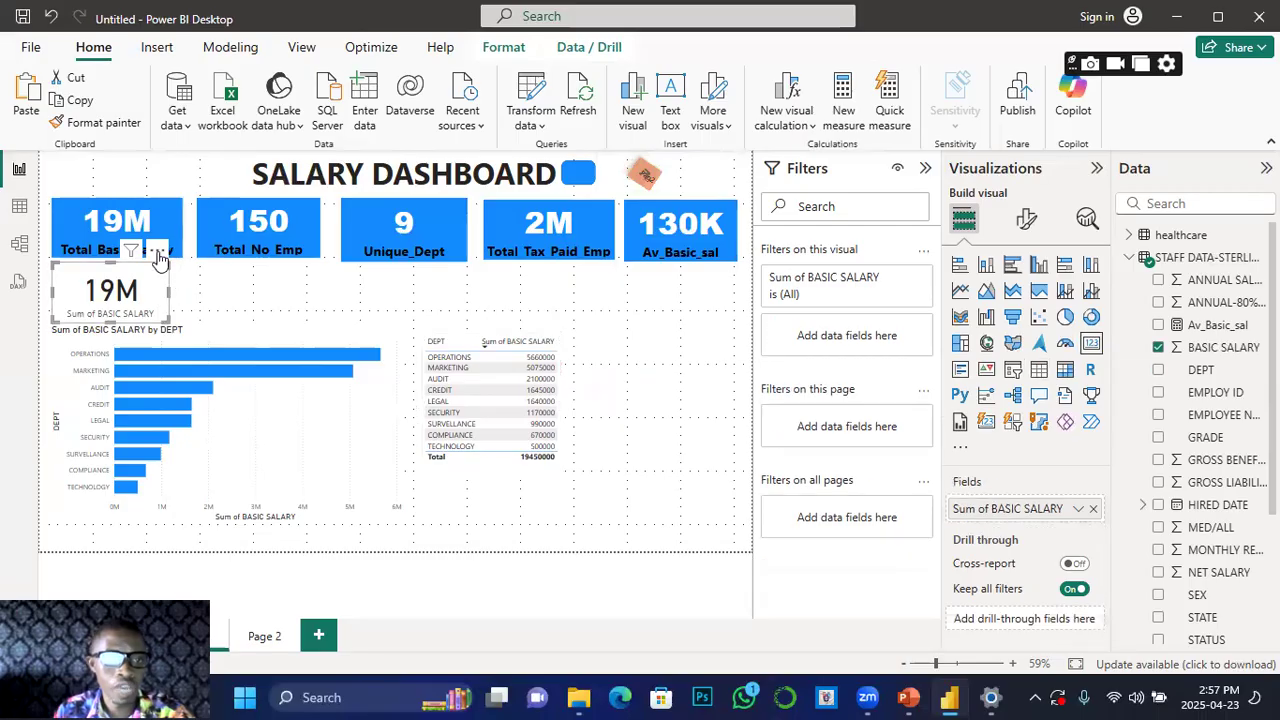
left_click(157, 250)
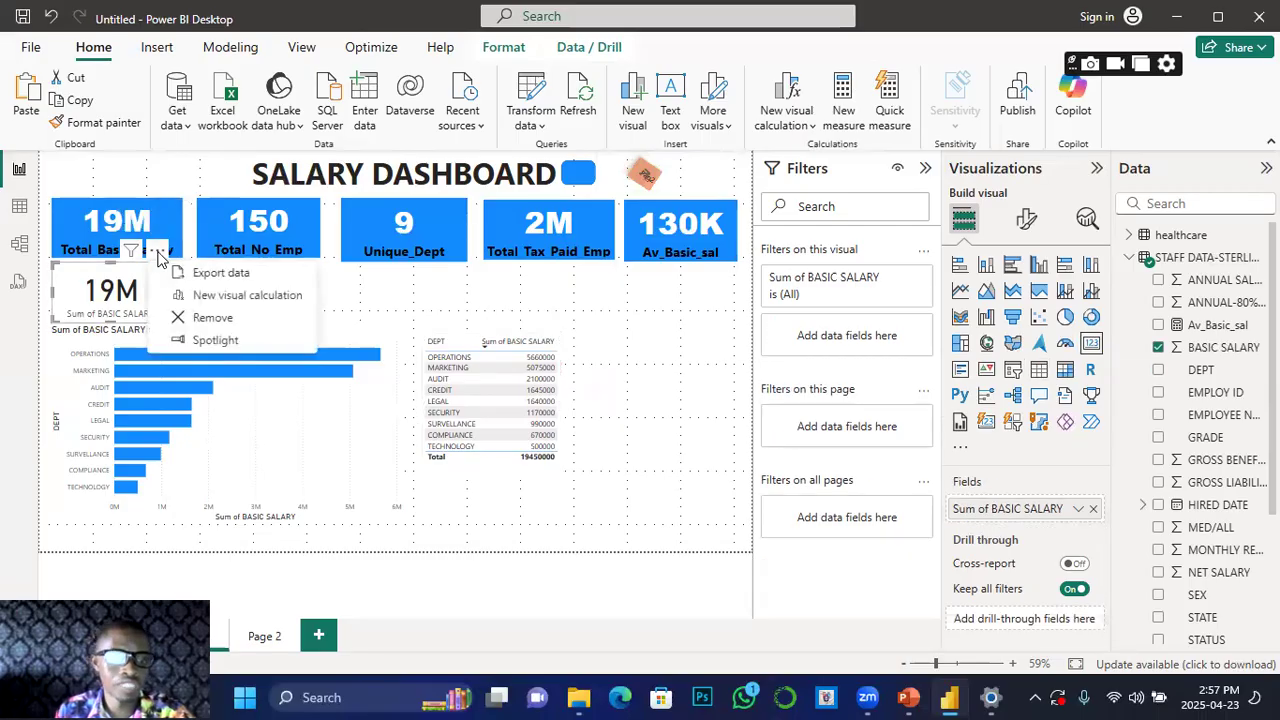
left_click(210, 318)
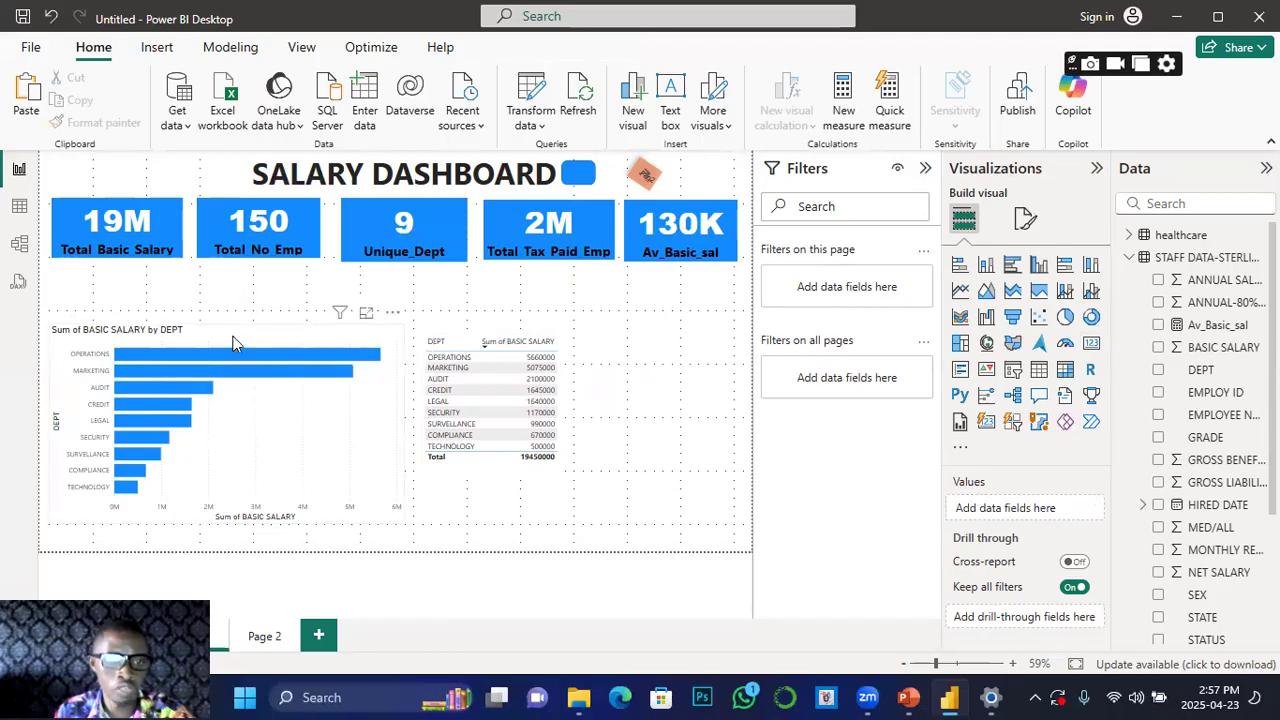
Step: Swap the visuals so the table sits under the Total Basic Salary card and the bar chart sits to its right, directly below the cards
left_click_drag(272, 349, 747, 450)
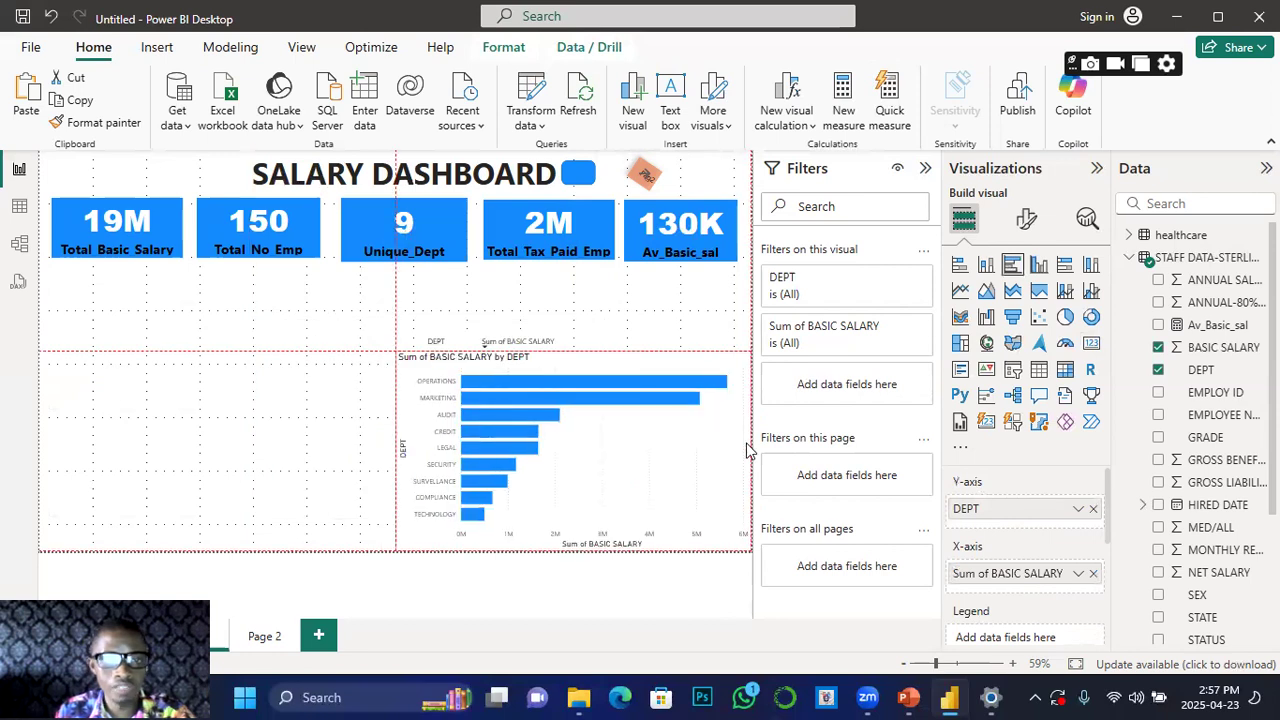
left_click_drag(613, 464, 297, 400)
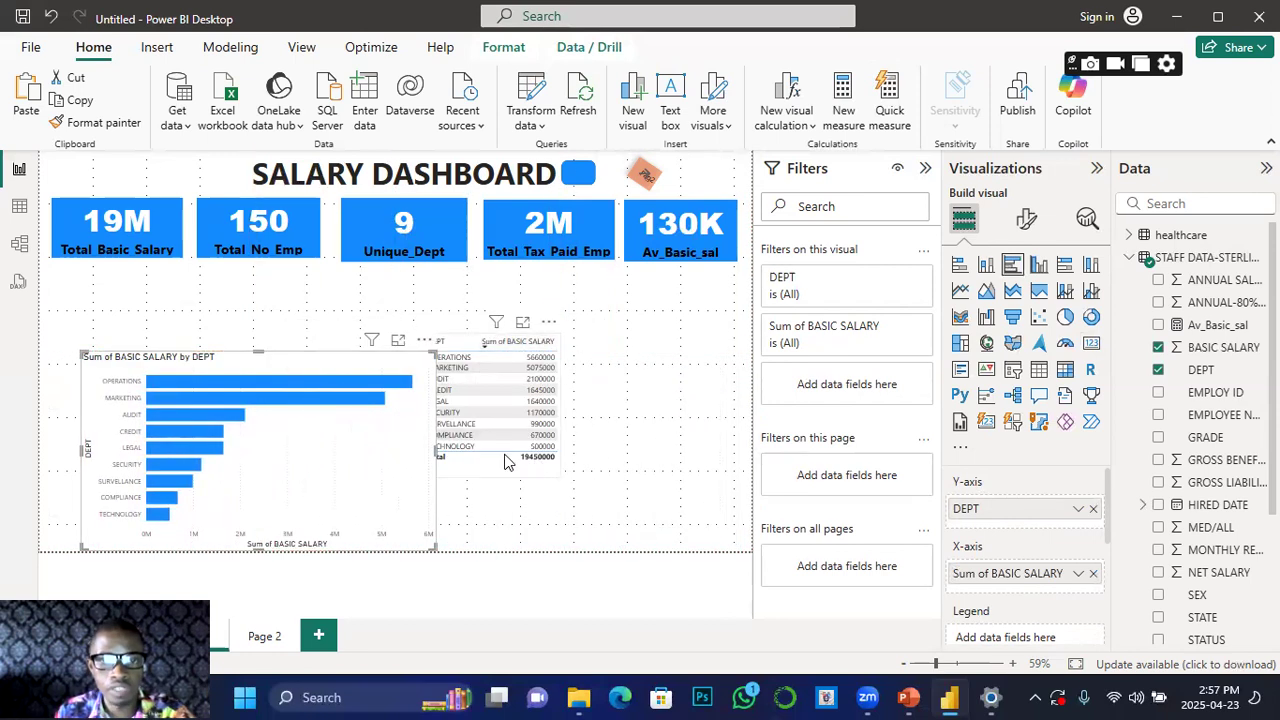
left_click_drag(505, 461, 63, 405)
left_click_drag(283, 360, 409, 272)
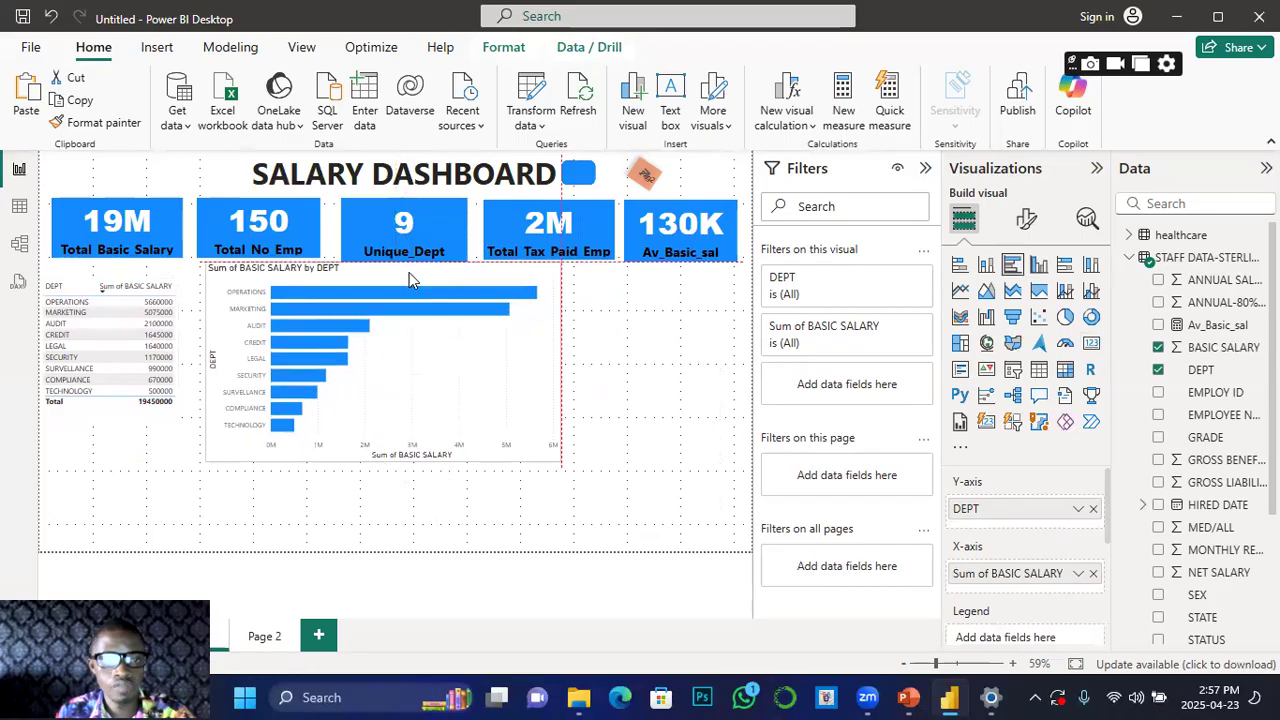
Step: Extend the department salary table down to the bottom edge of the bar chart and widen it slightly
left_click(175, 432)
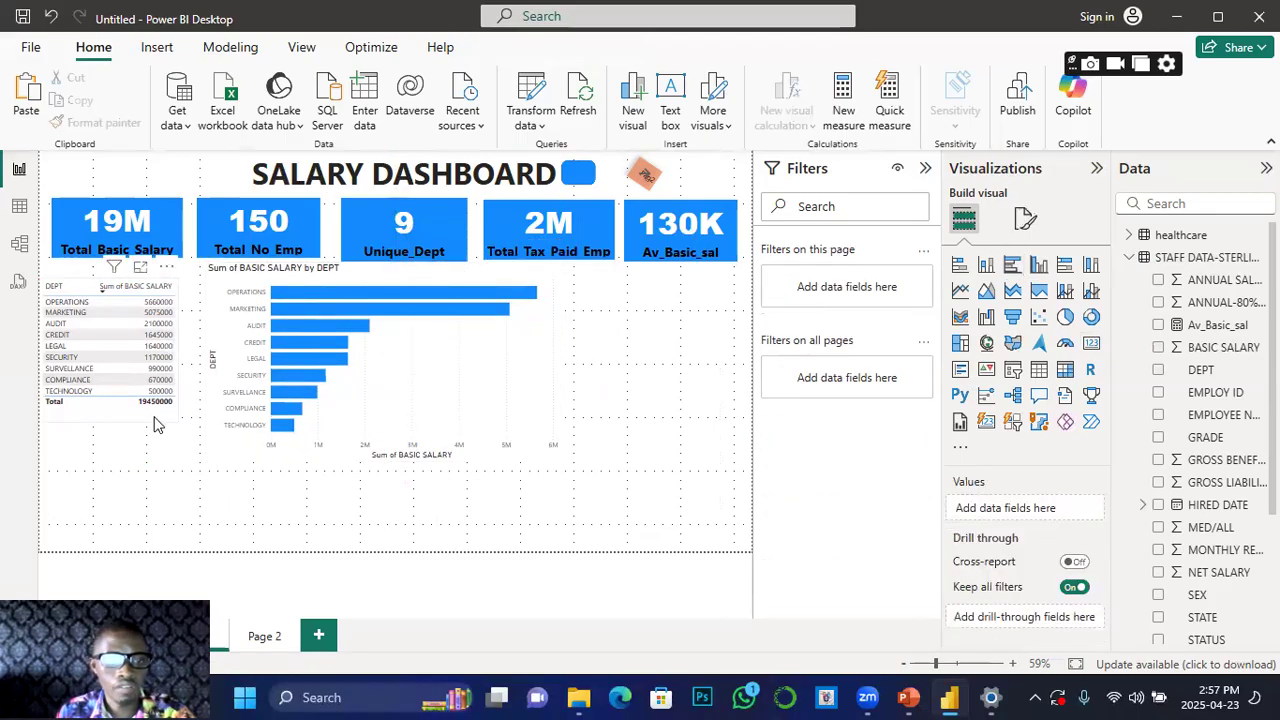
left_click(172, 418)
left_click_drag(174, 420, 181, 462)
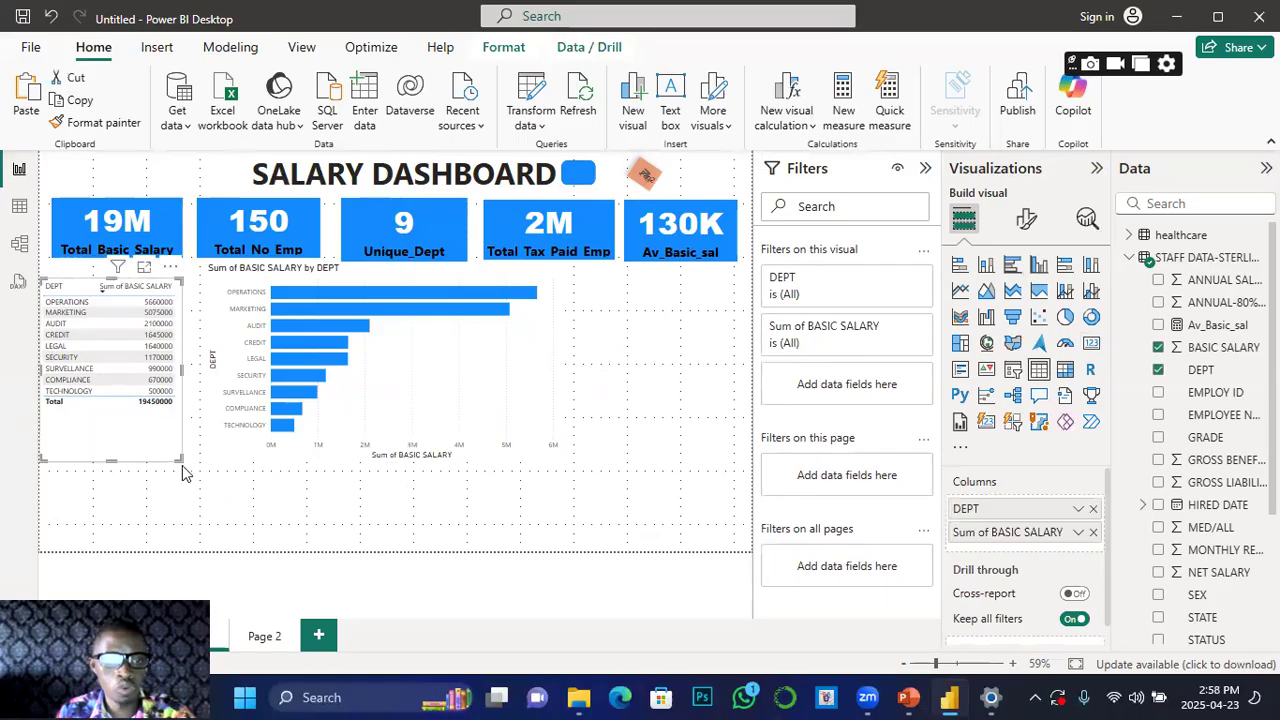
Step: Make the department salary table's values bold at font size 14 and widen the table so both columns fit
left_click(1028, 222)
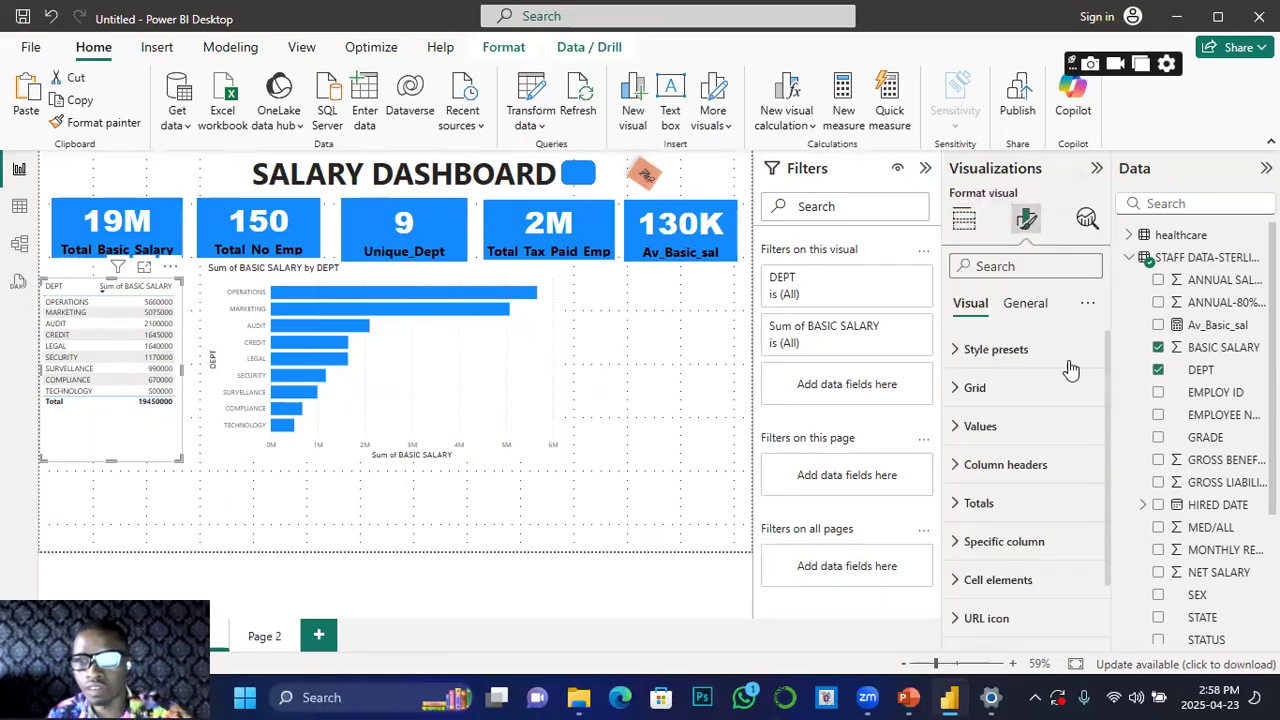
left_click(957, 428)
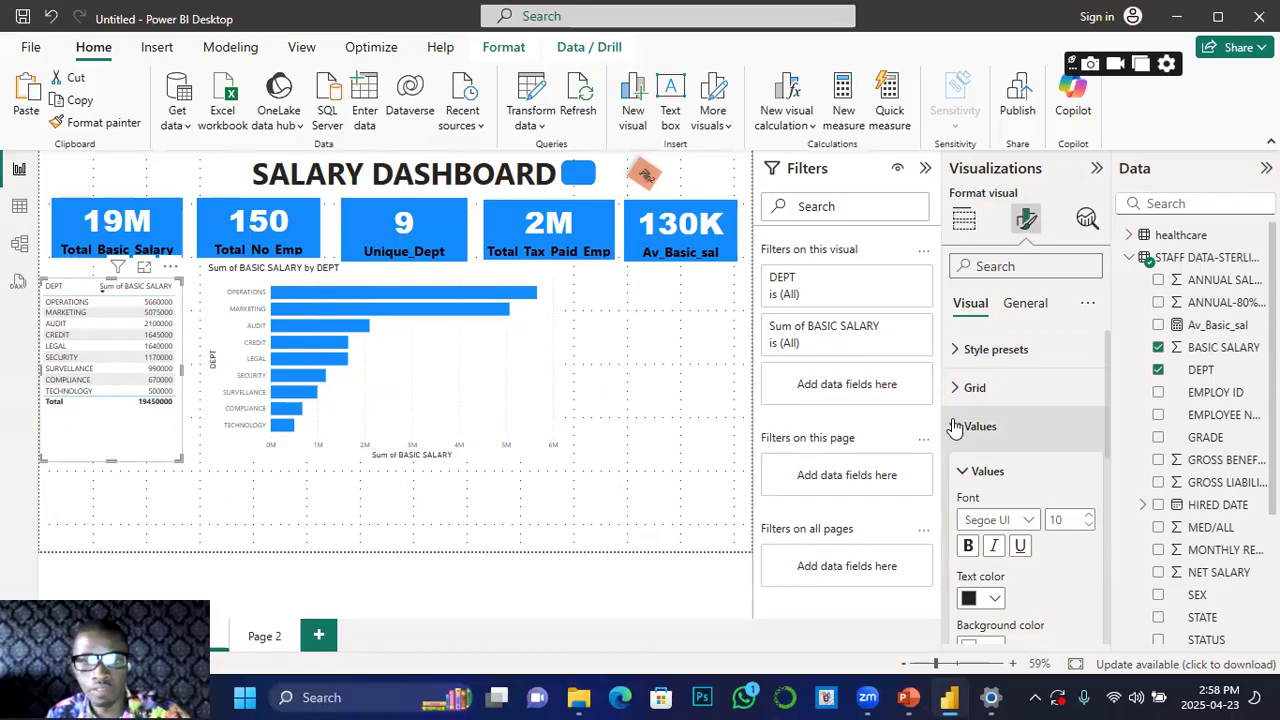
left_click(970, 546)
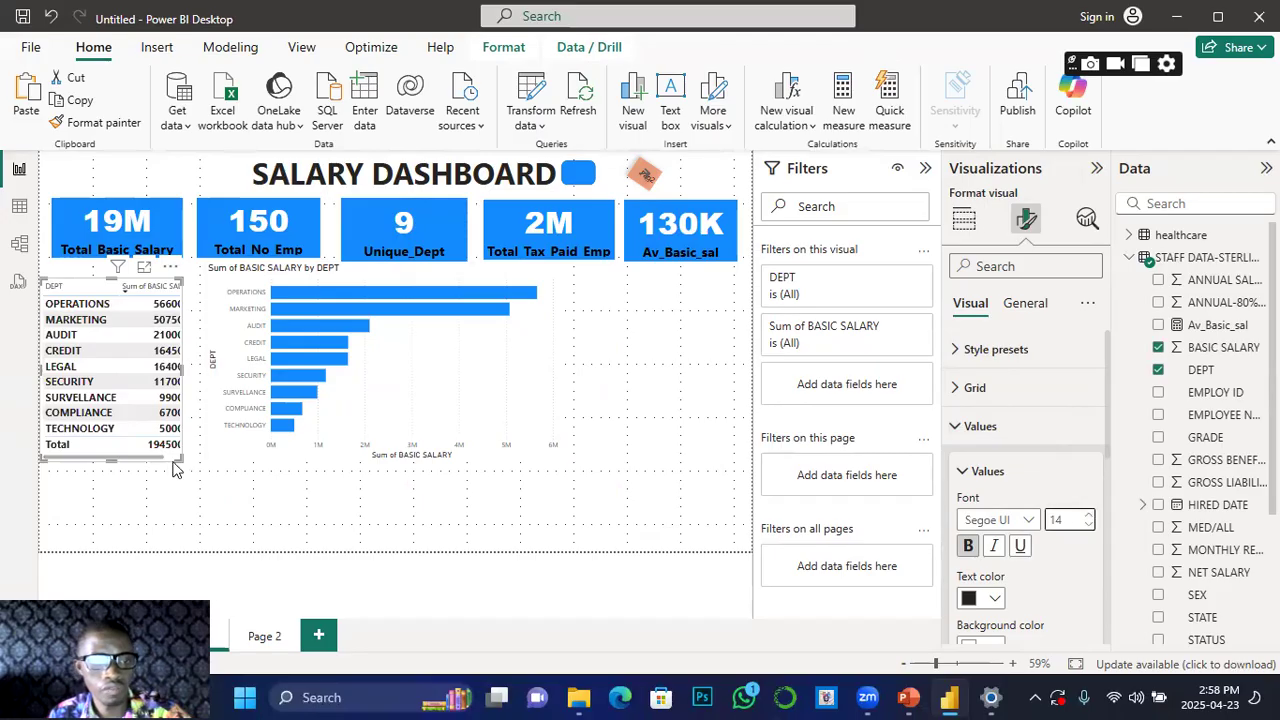
left_click_drag(175, 467, 203, 479)
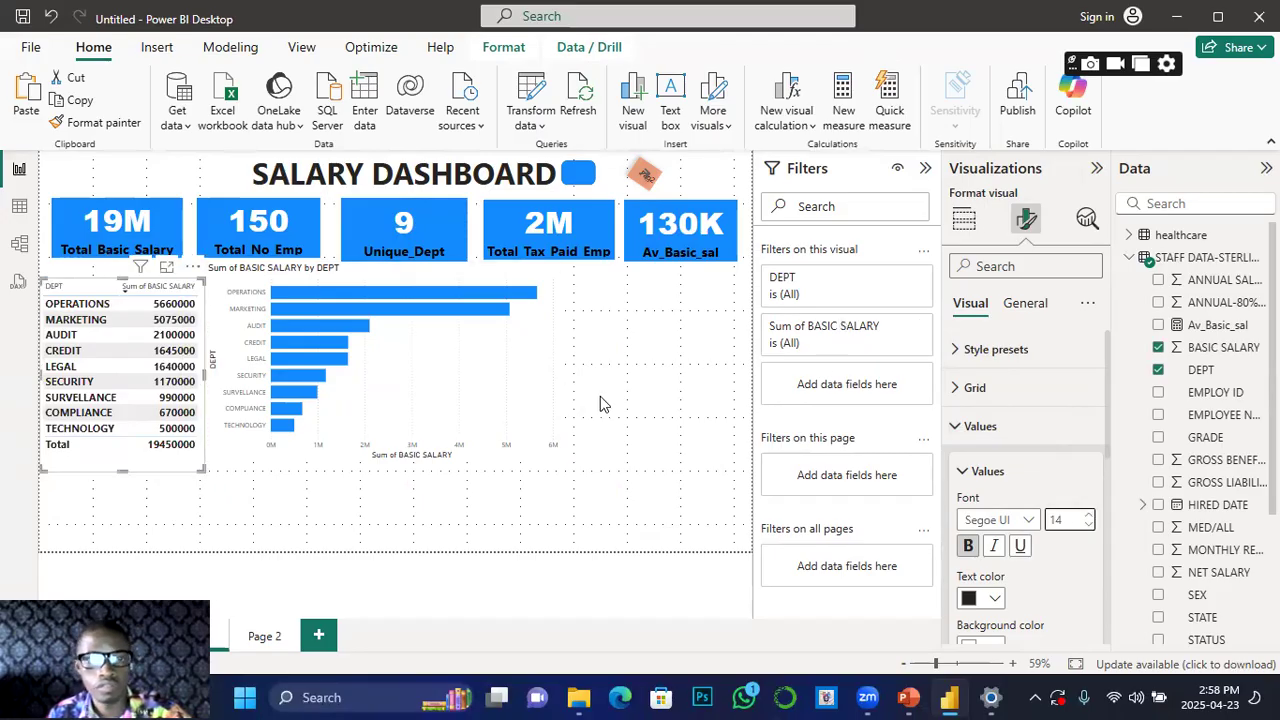
left_click(695, 393)
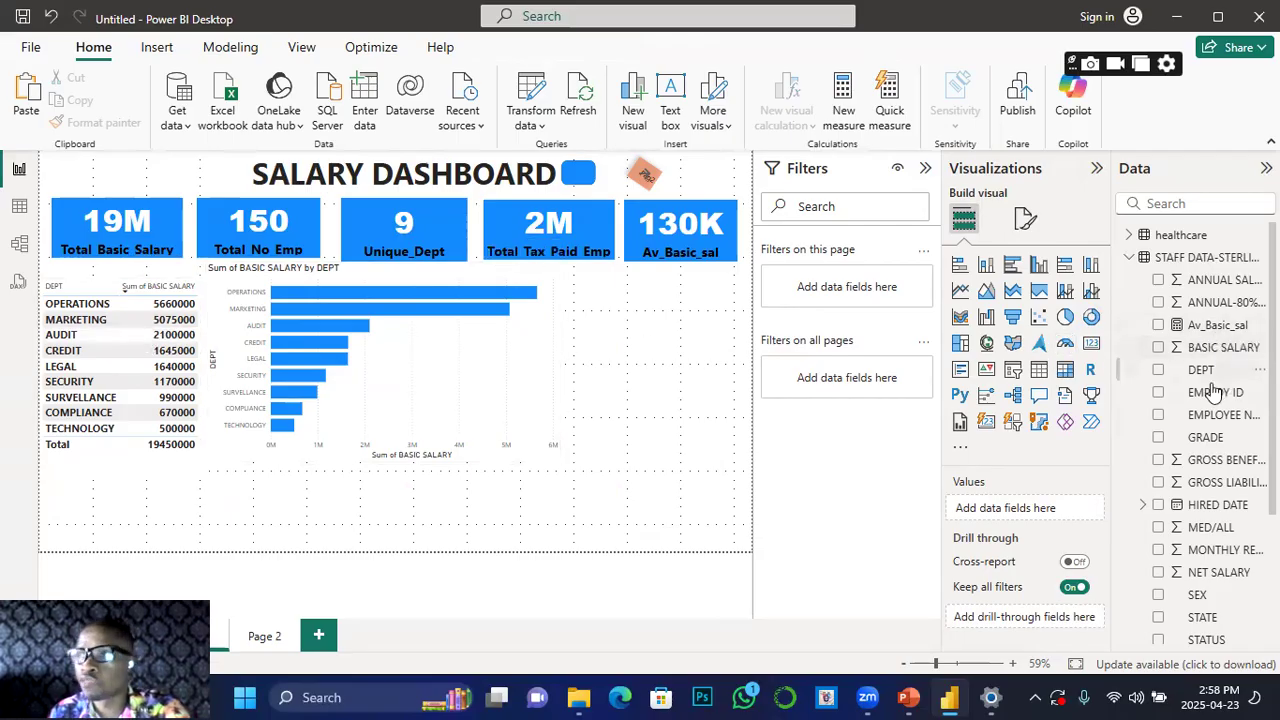
Step: Add a Q&A visual that asks for the basic salary for Male, and enlarge it over the bar chart
left_click(1040, 396)
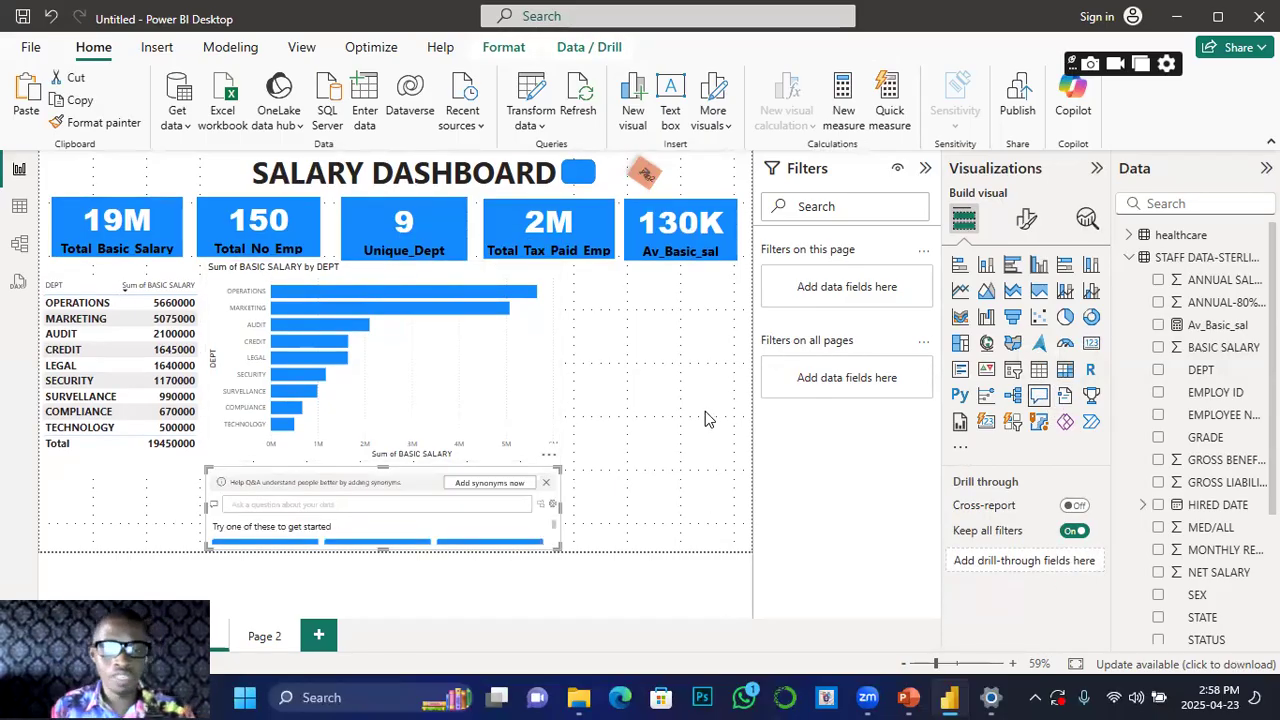
left_click(236, 502)
type("tooa basi")
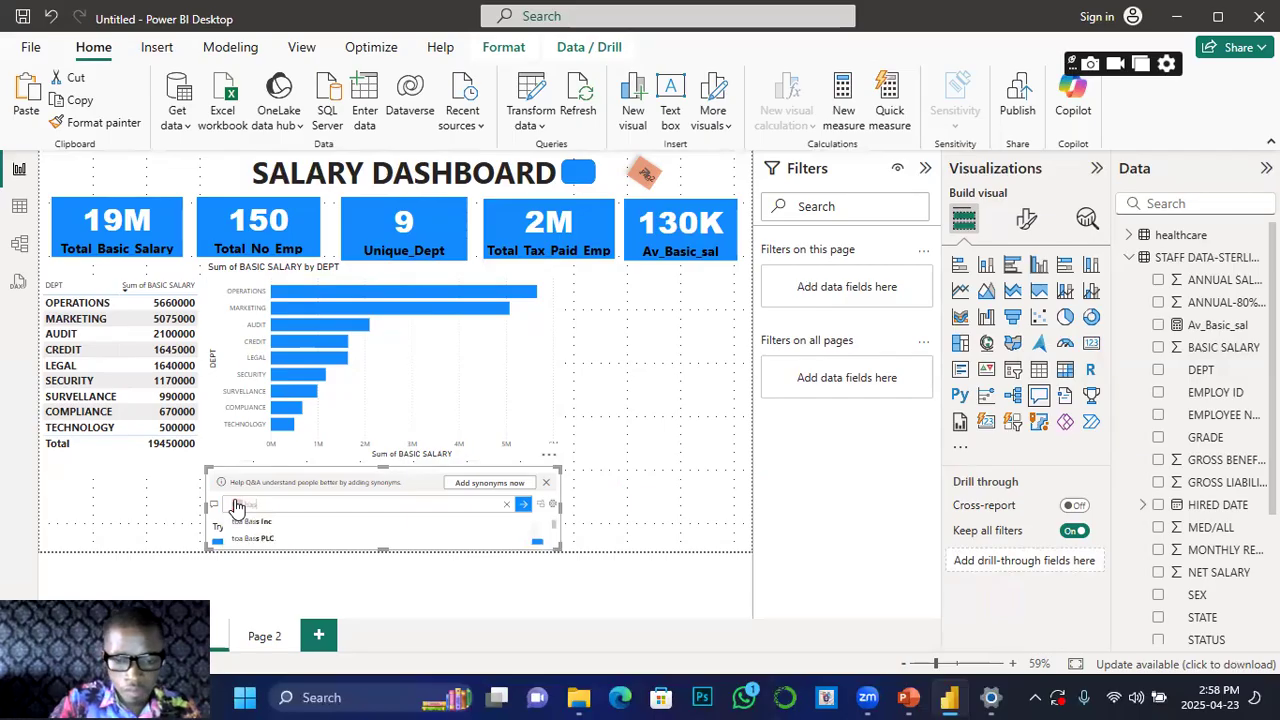
type(" sala")
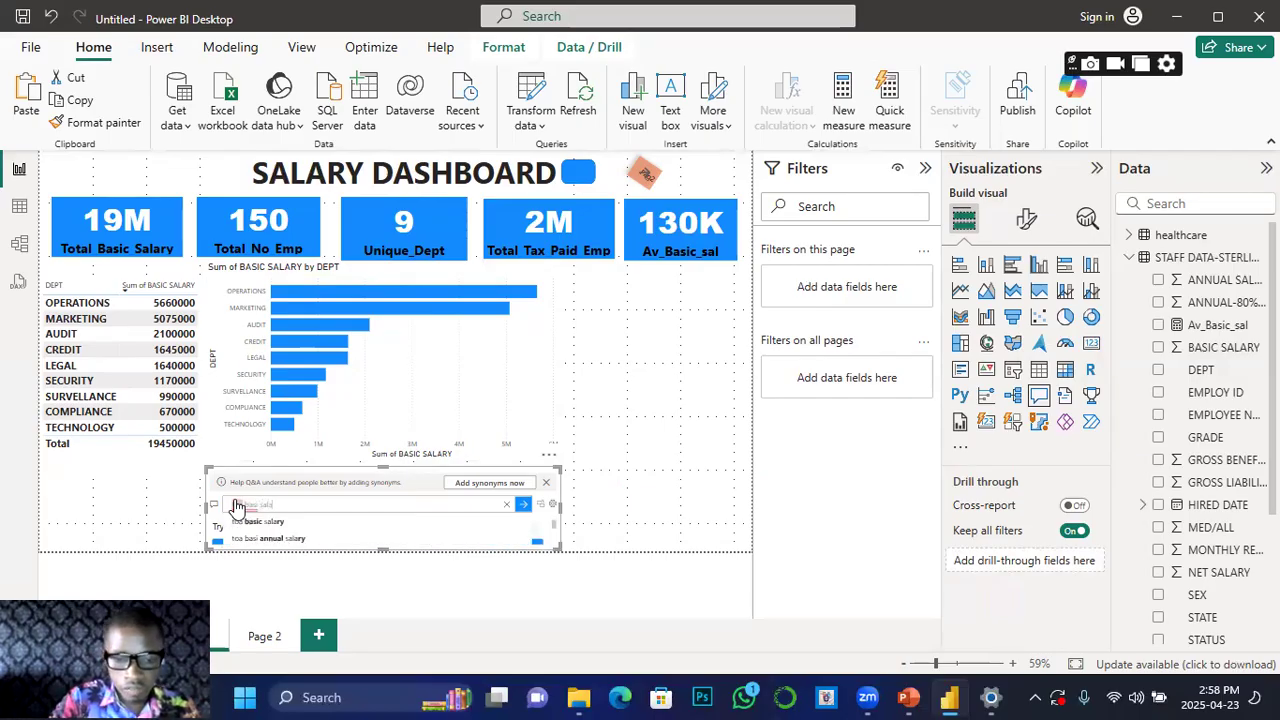
type("ry ")
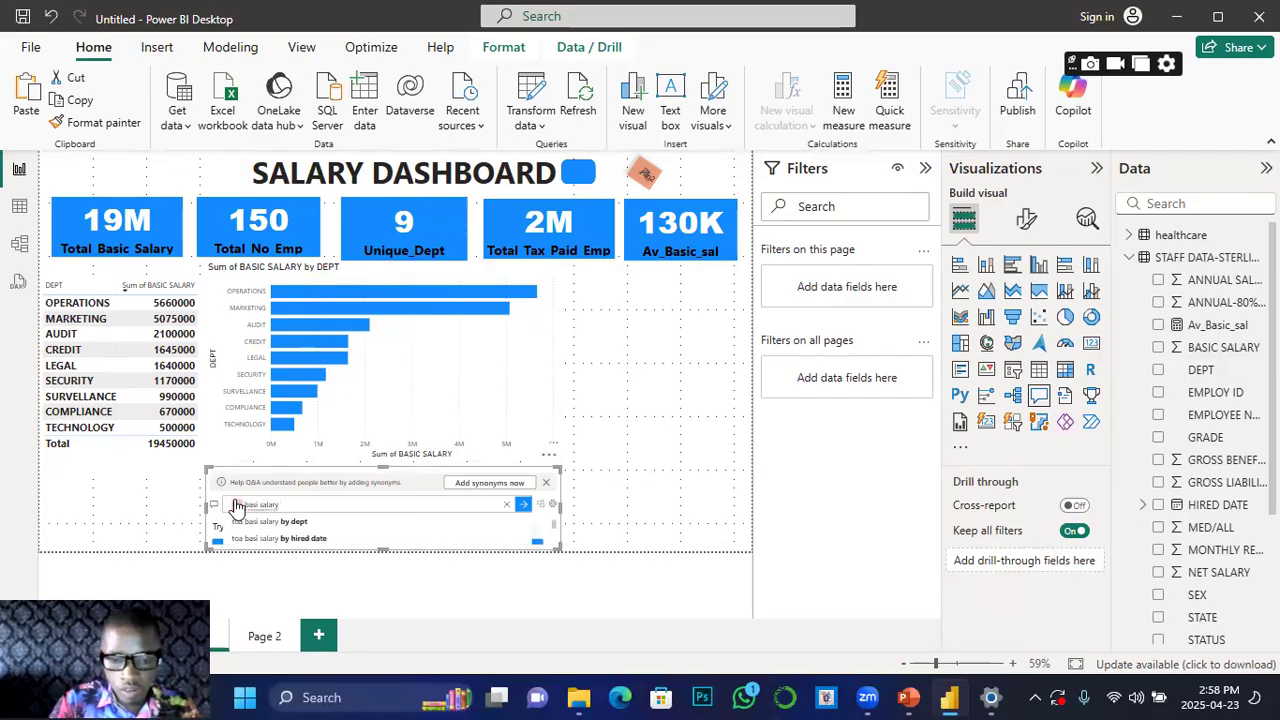
type("for")
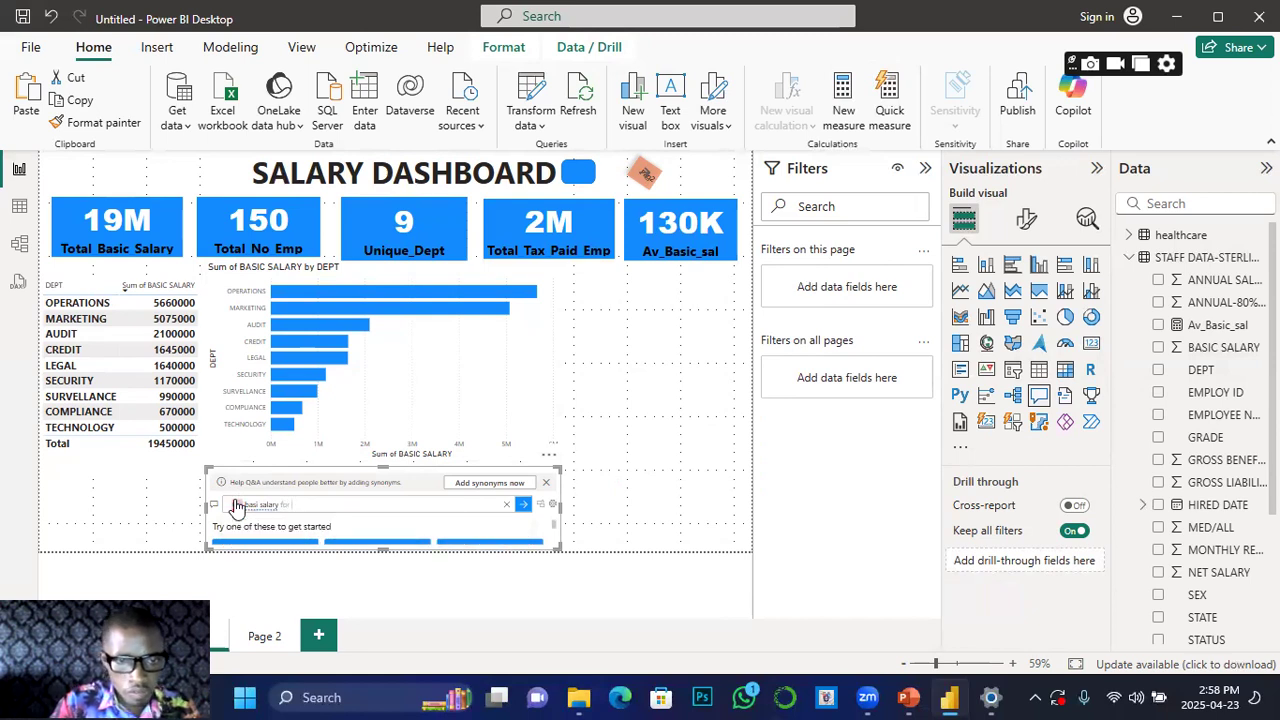
type(" male")
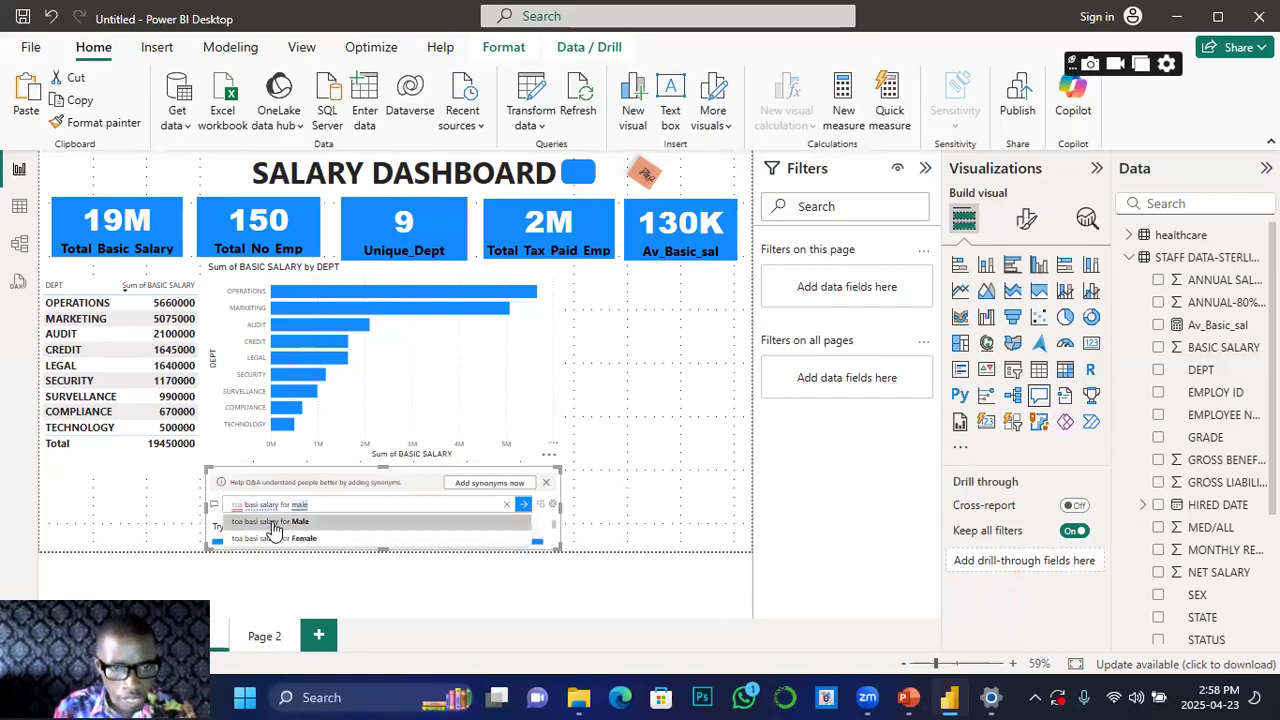
left_click(275, 523)
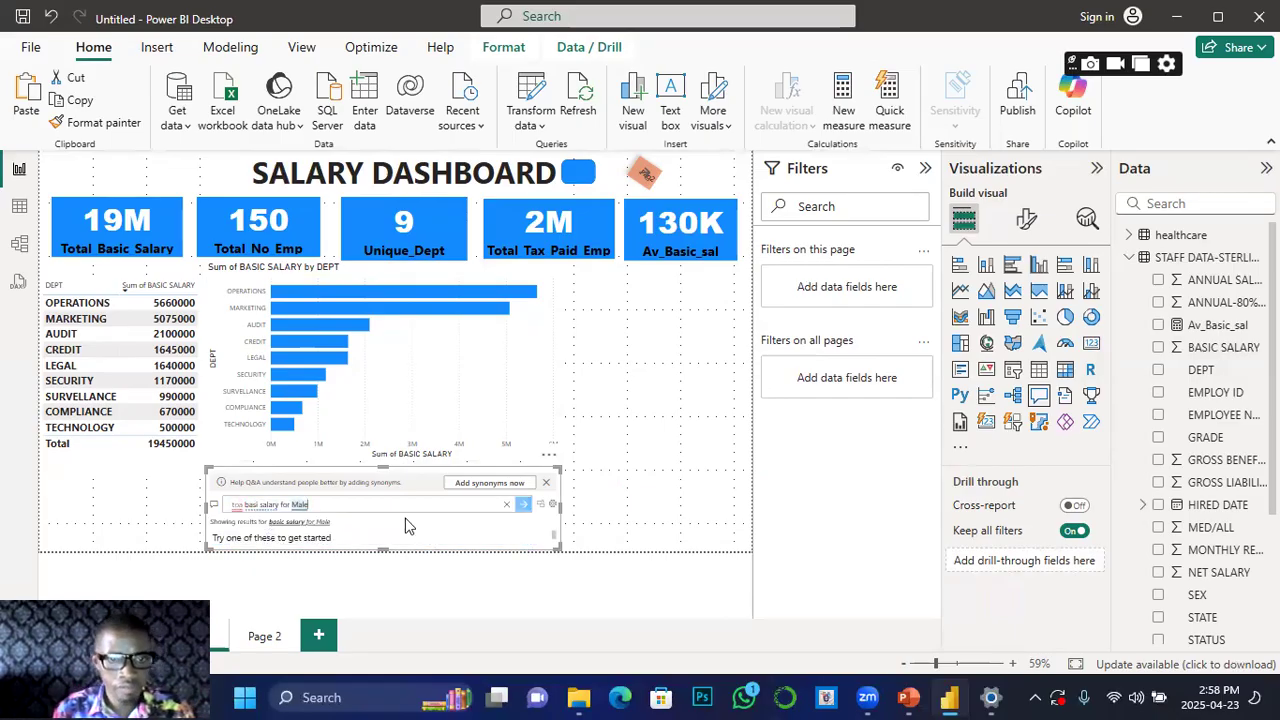
left_click_drag(553, 489, 637, 343)
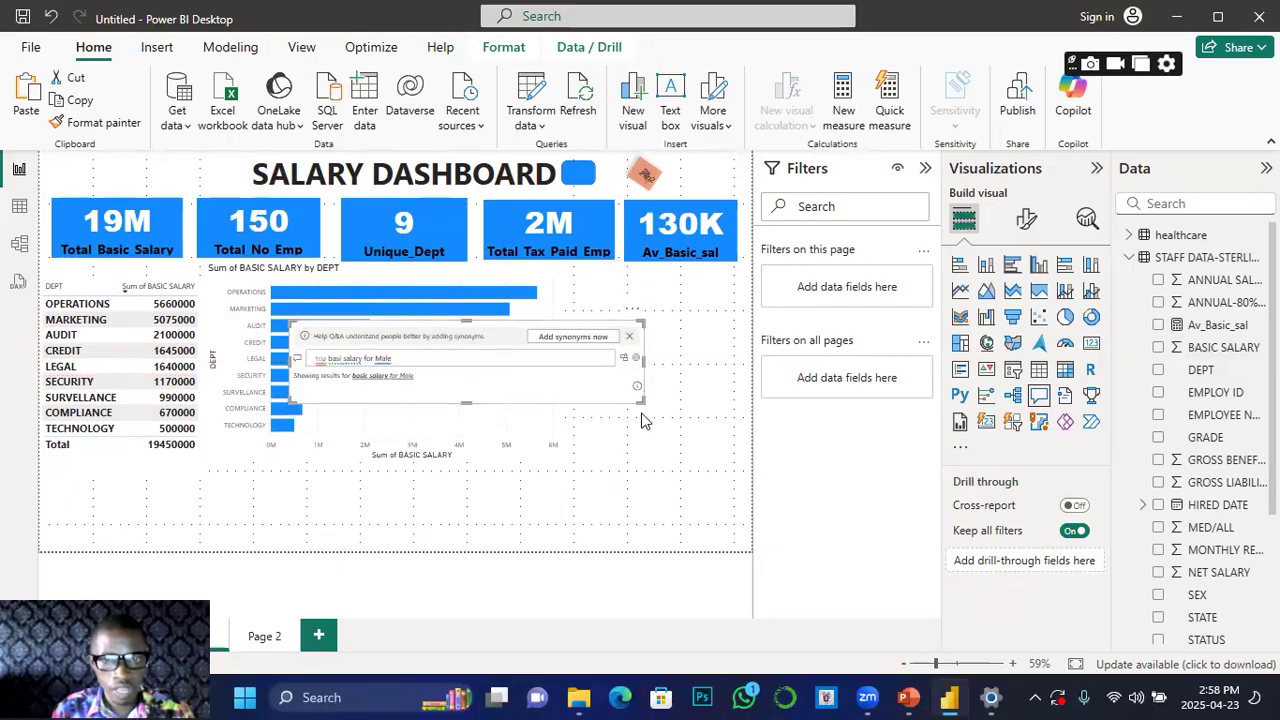
left_click_drag(639, 401, 689, 471)
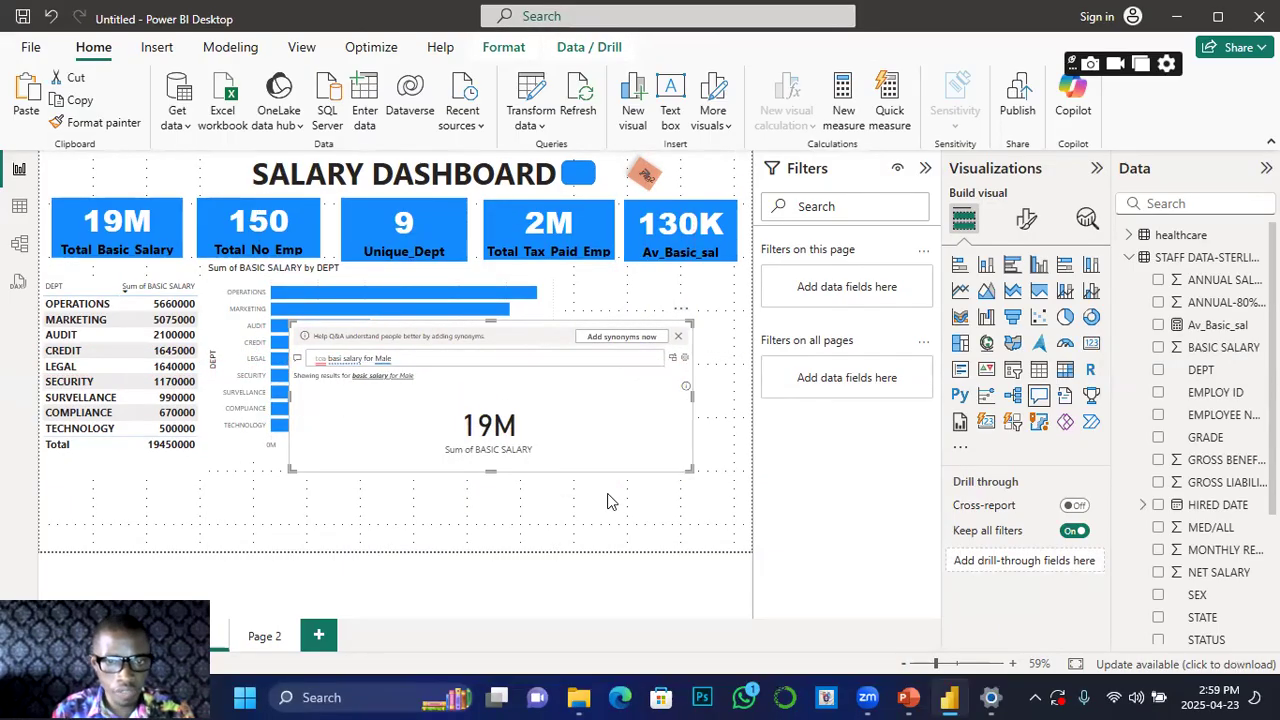
Step: Correct the Q&A question to "total basic salary for Male" using the suggested wording
left_click(318, 364)
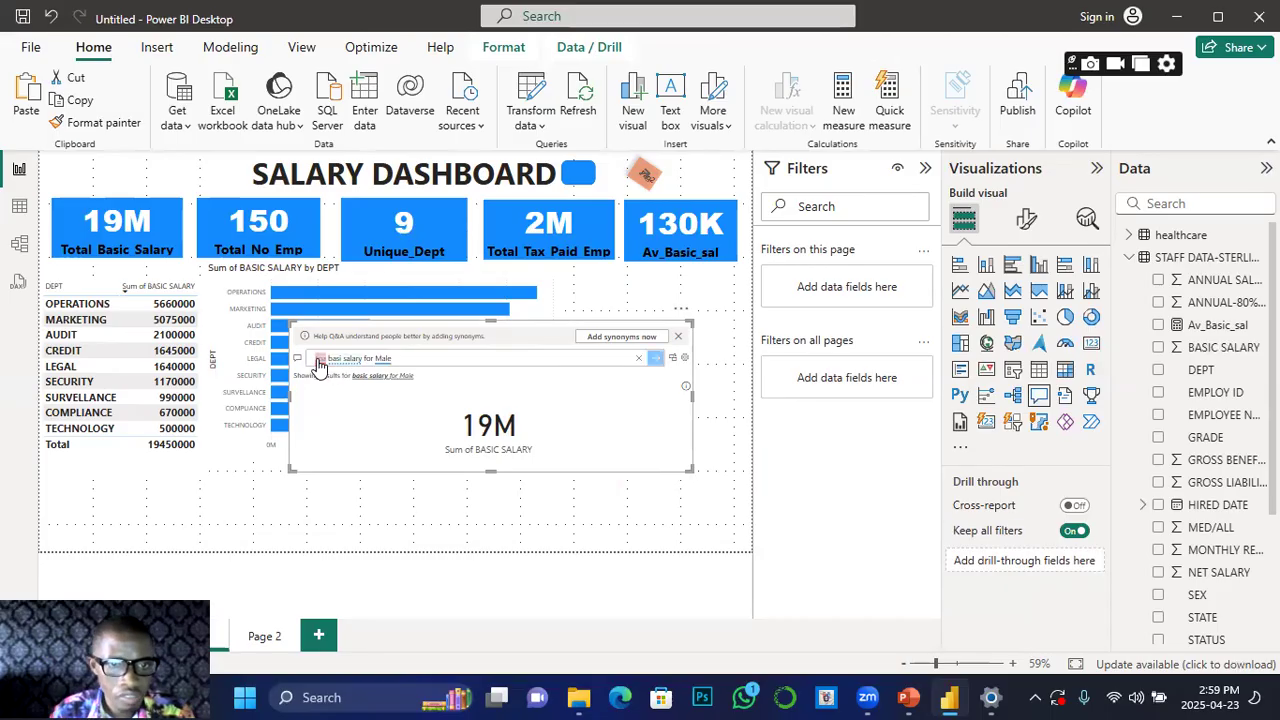
type("toaloa")
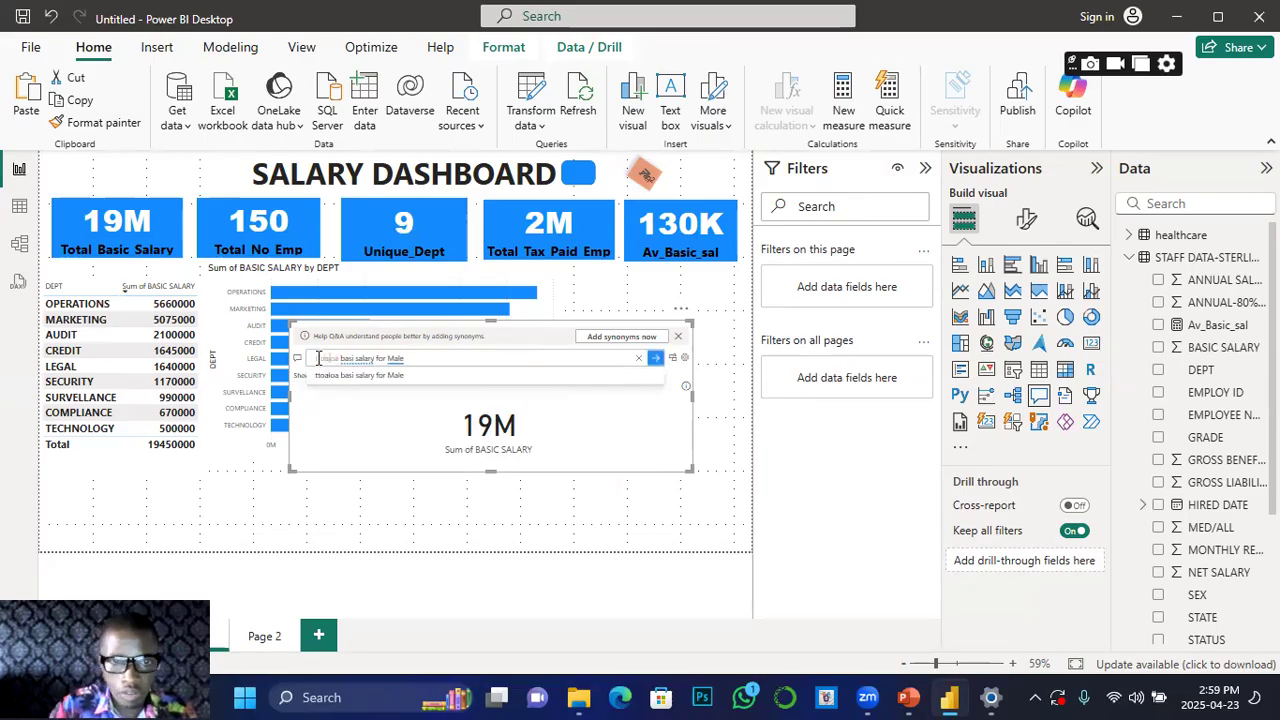
double_click(336, 357)
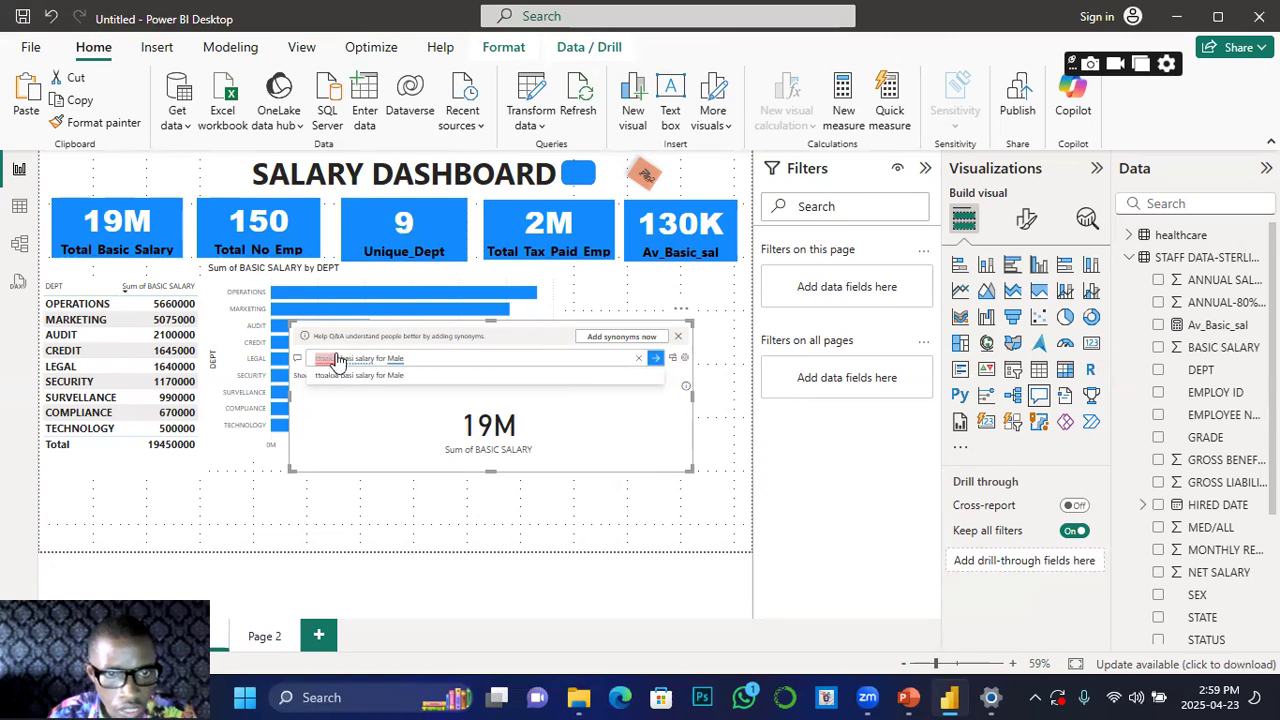
type("totaloa")
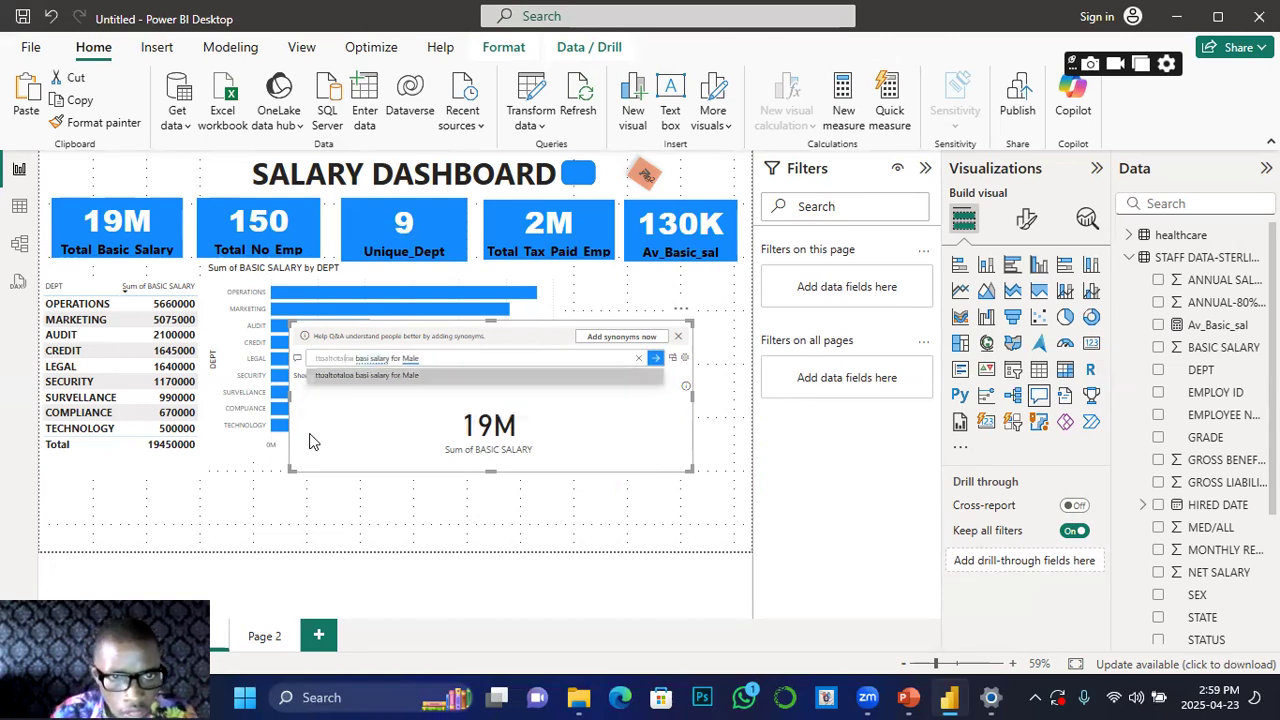
key("BackSpace")
key("BackSpace")
key("BackSpace")
key("BackSpace")
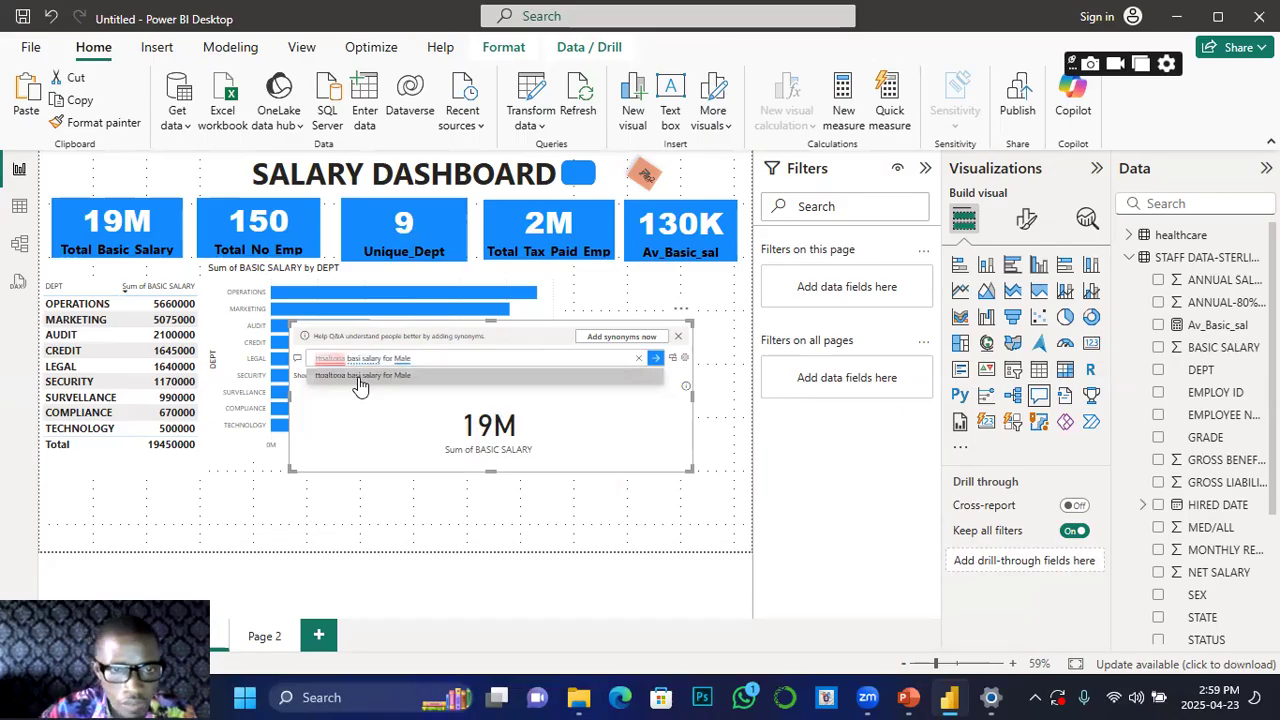
key("BackSpace")
key("BackSpace")
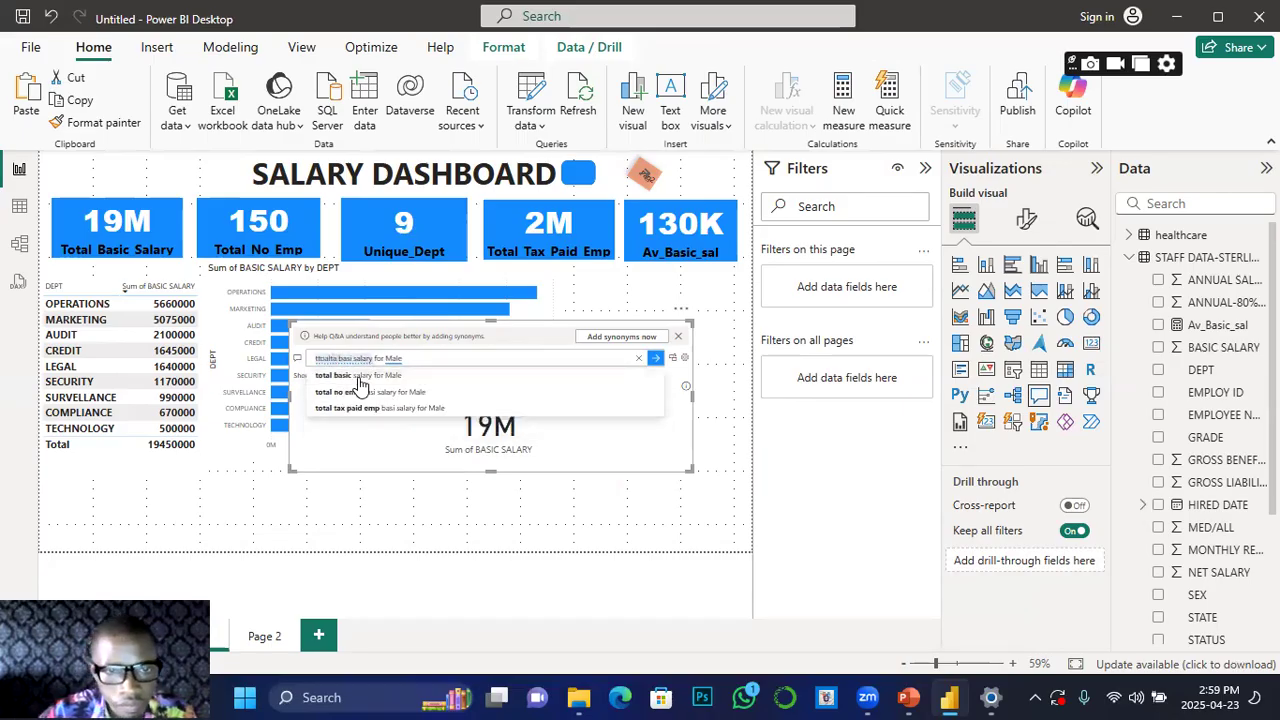
key("BackSpace")
key("BackSpace")
key("BackSpace")
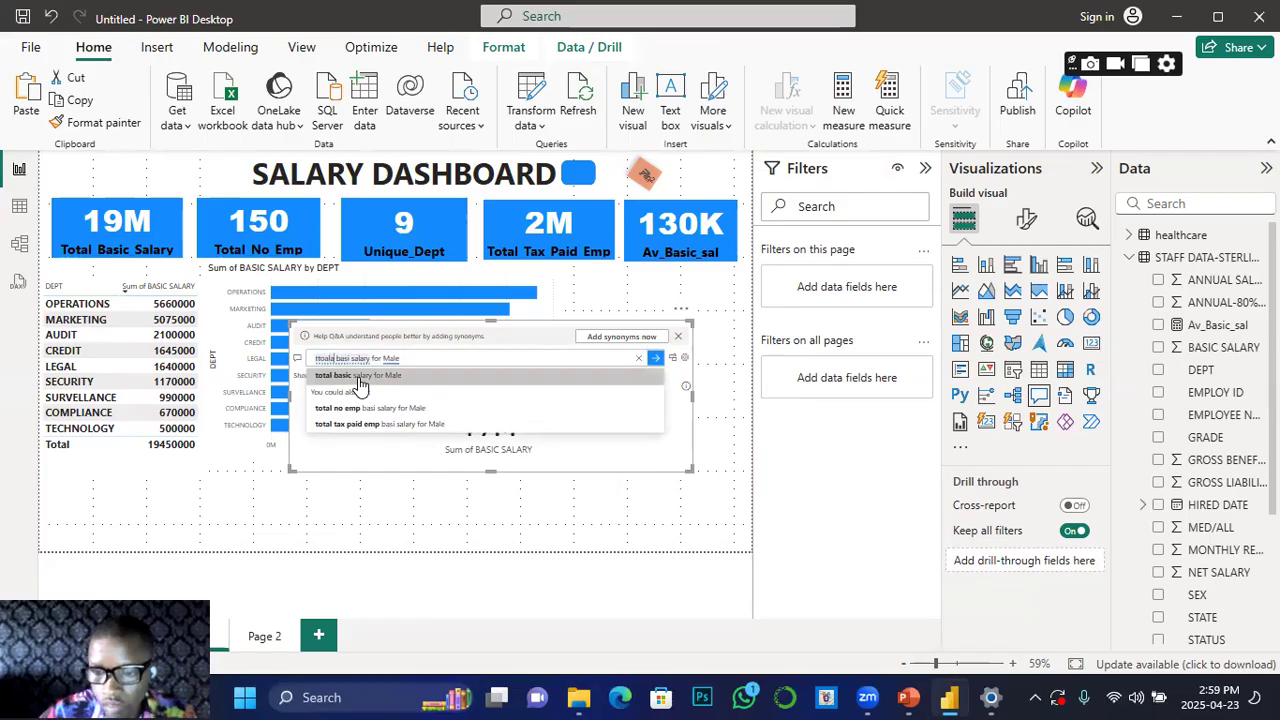
key("BackSpace")
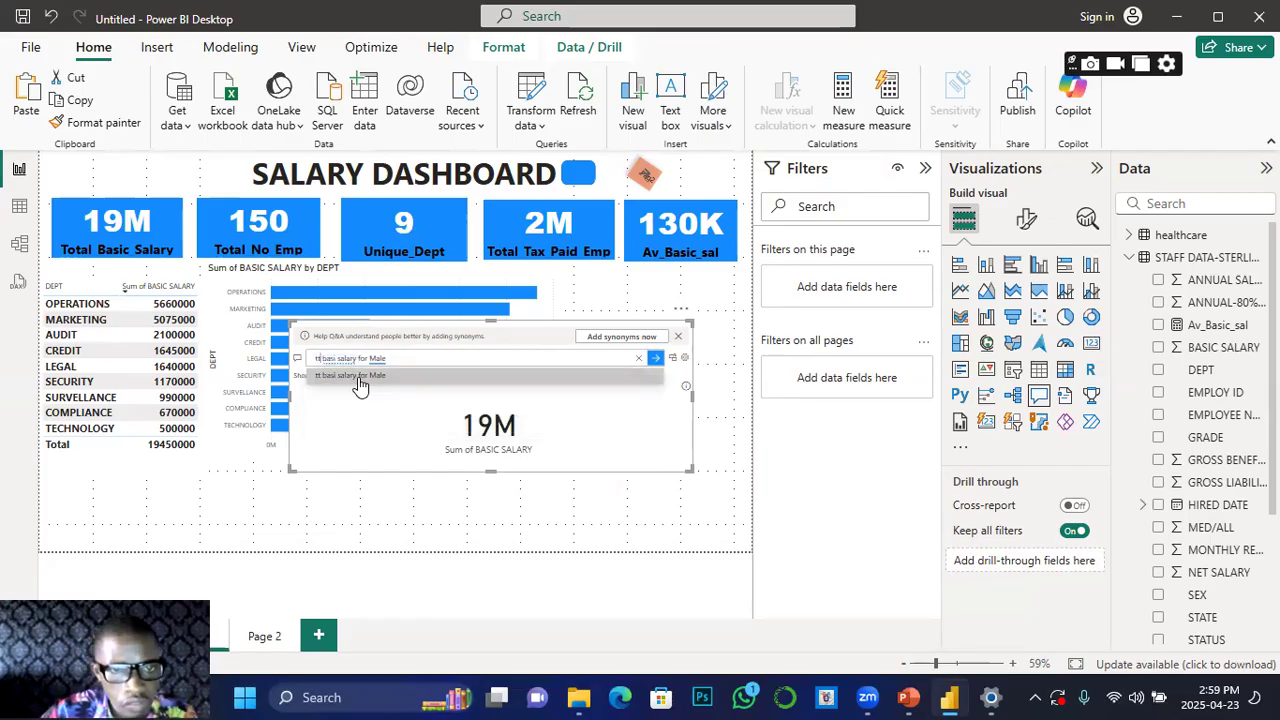
type("tal")
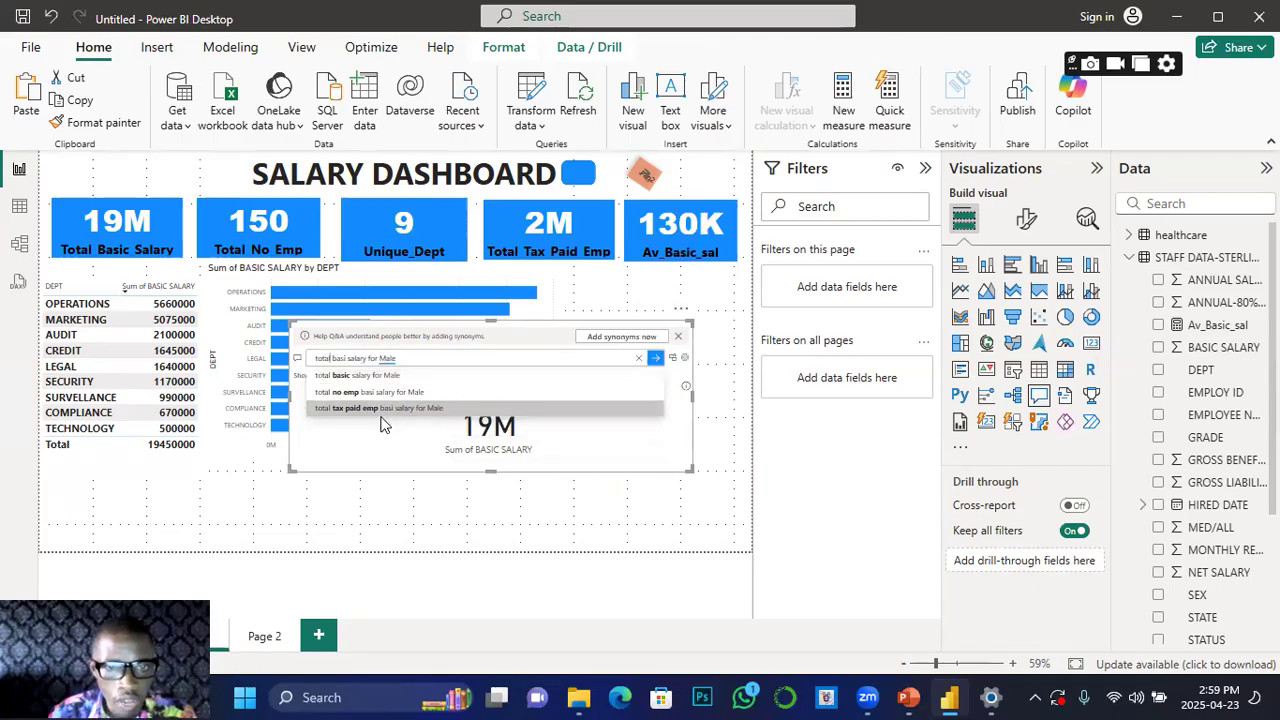
left_click(372, 378)
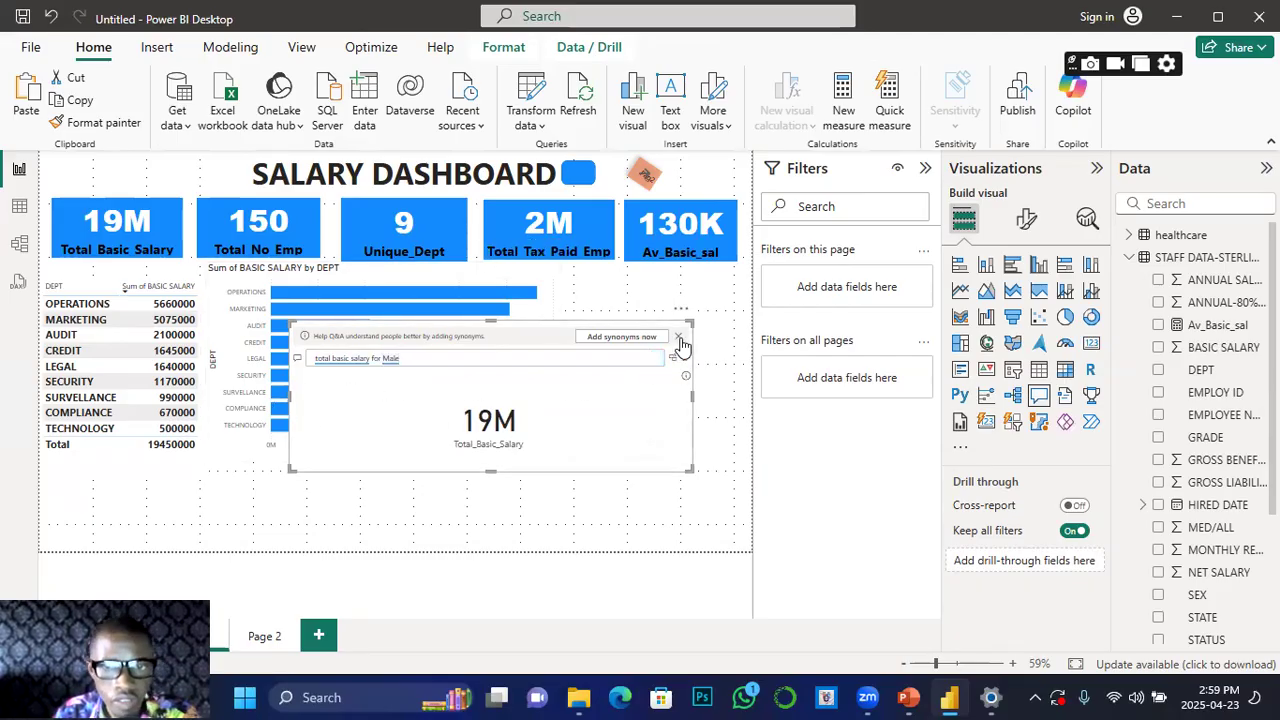
Step: Dismiss the synonyms banner and change the Q&A question to "total basic salary for M"
left_click(679, 339)
double_click(406, 343)
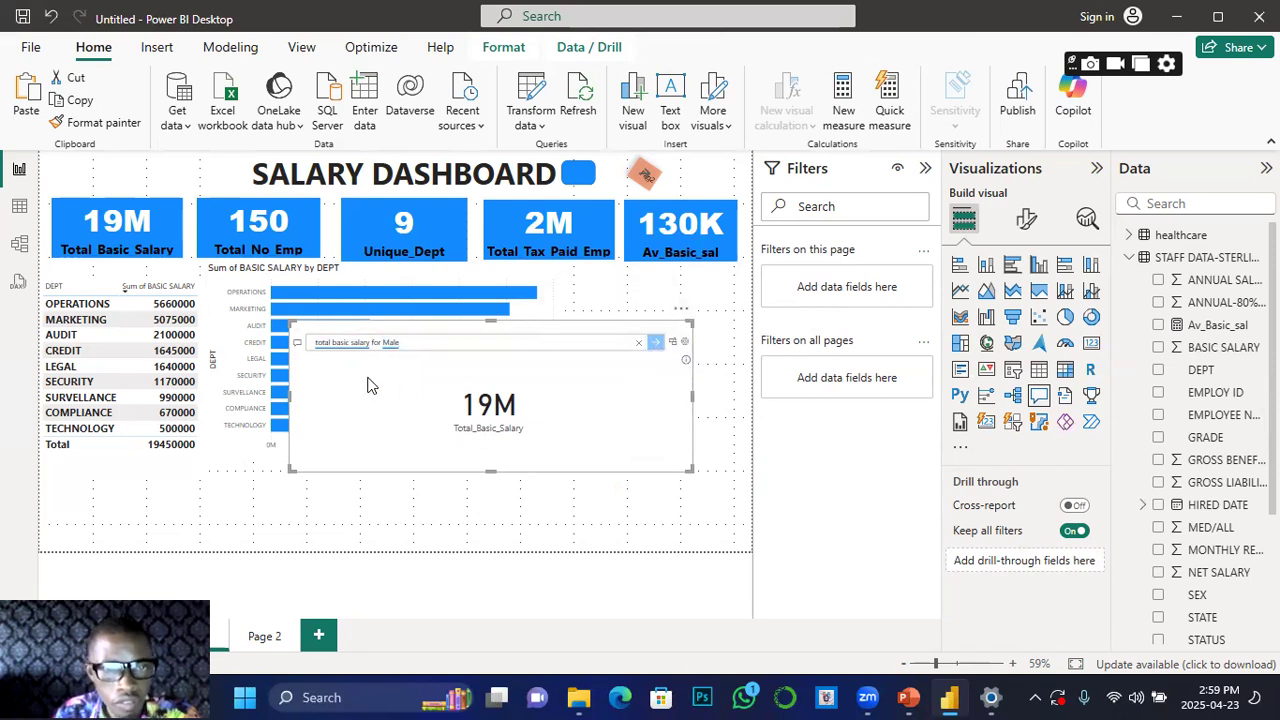
double_click(393, 346)
left_click(408, 342)
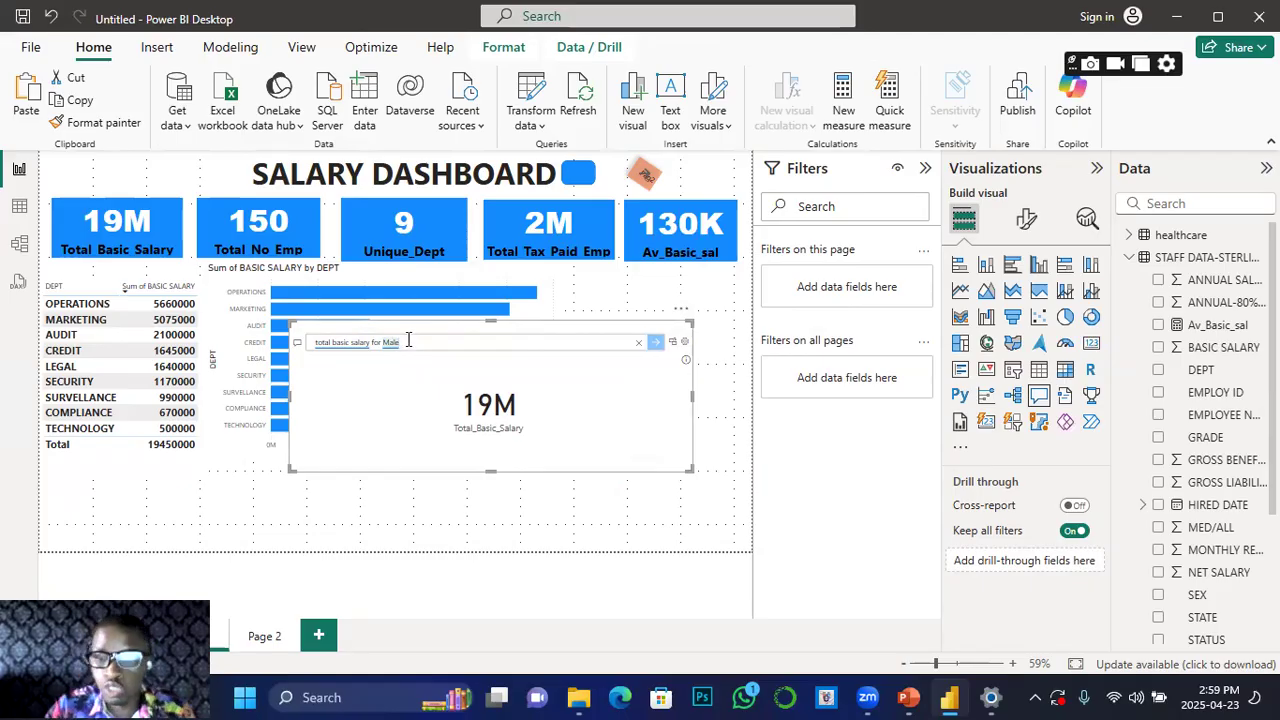
key("BackSpace")
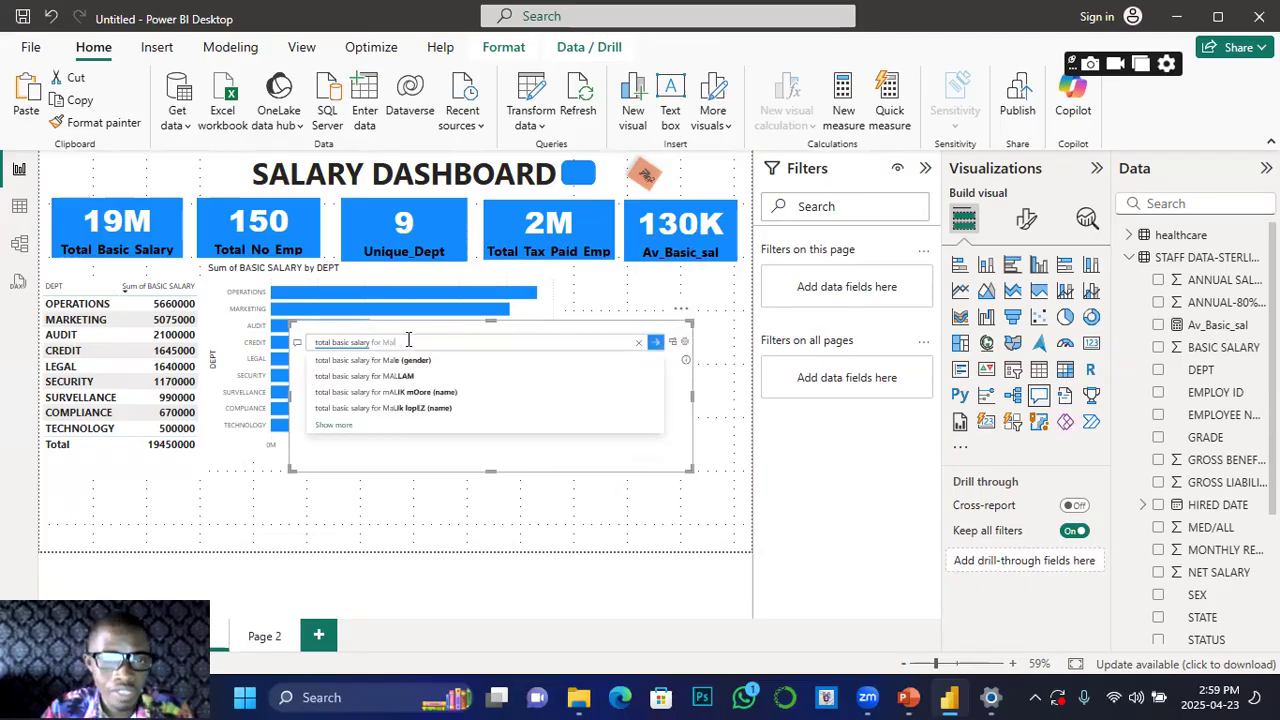
key("BackSpace")
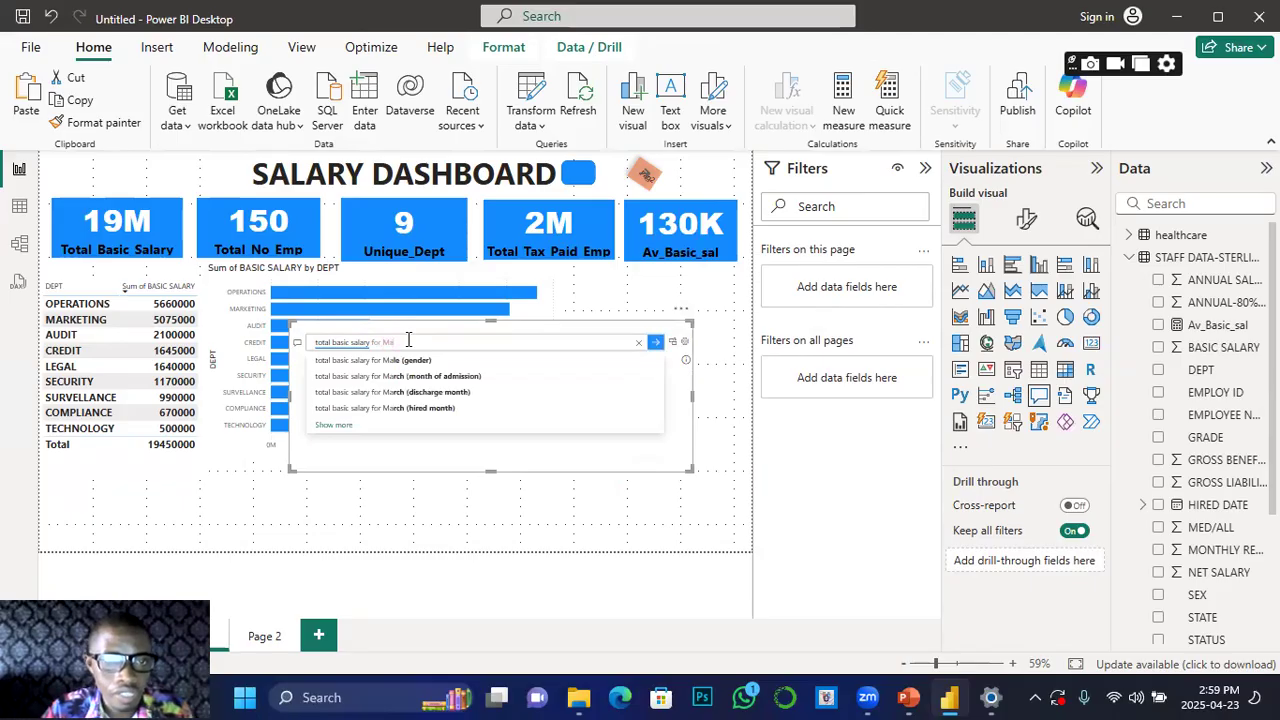
key("BackSpace")
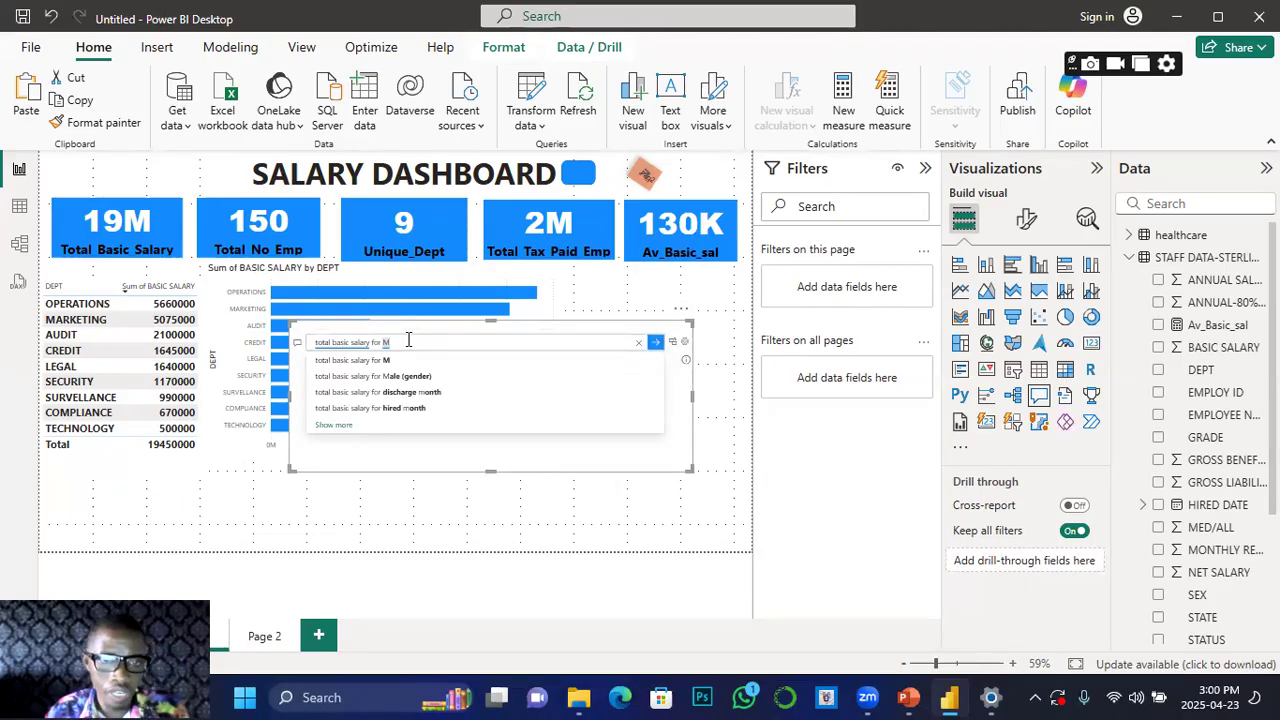
left_click(360, 360)
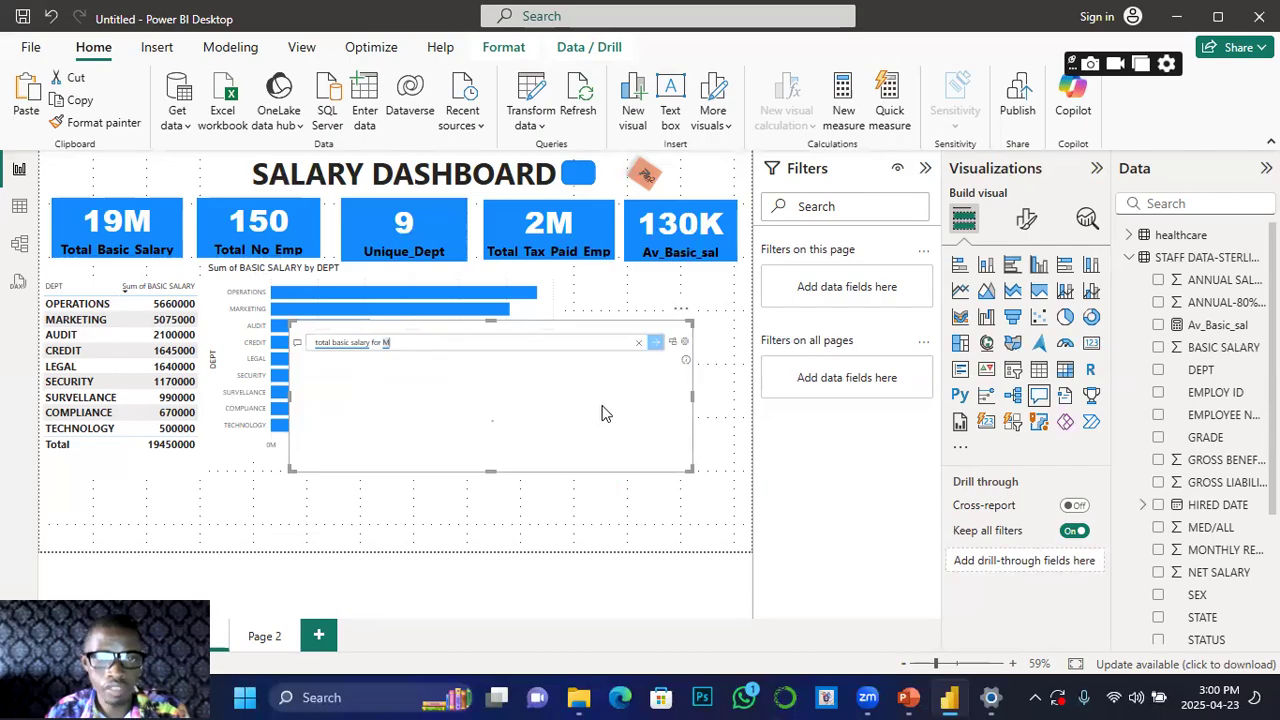
Step: Convert the Q&A result into a standard card, shrink it and place it beside the bar chart, under the Av_Basic_sal card
left_click(672, 343)
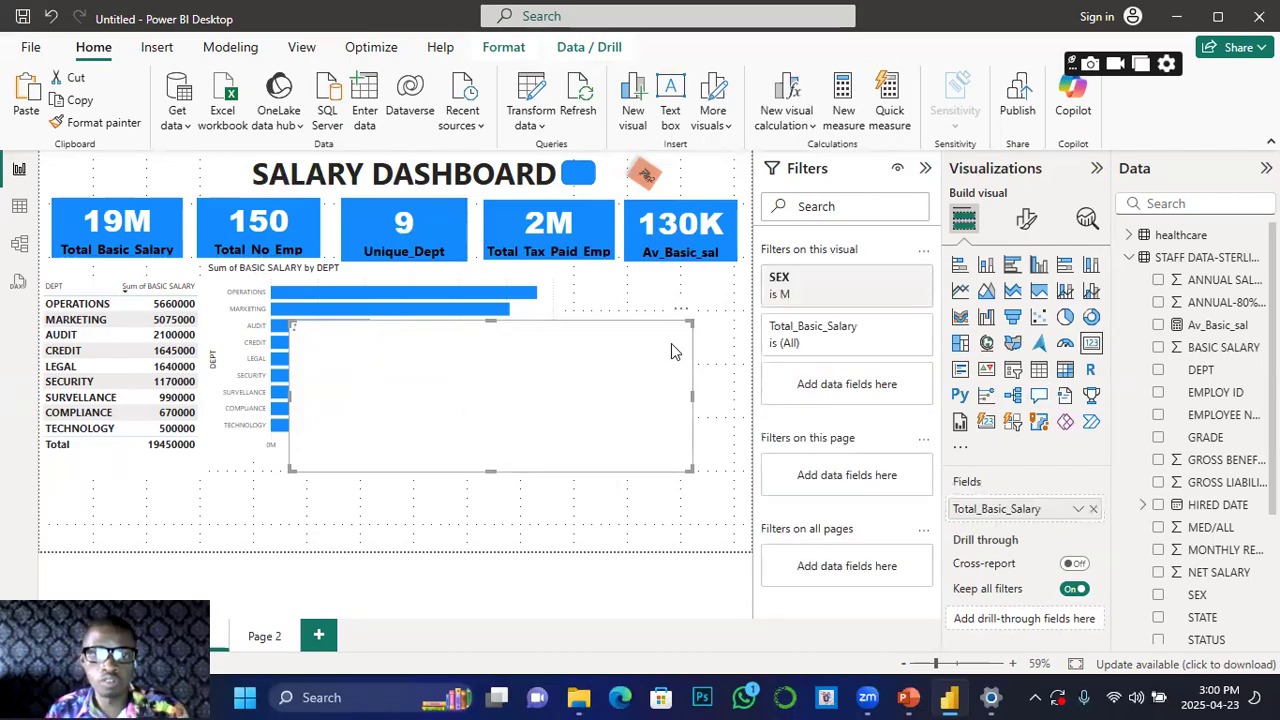
left_click_drag(689, 469, 728, 360)
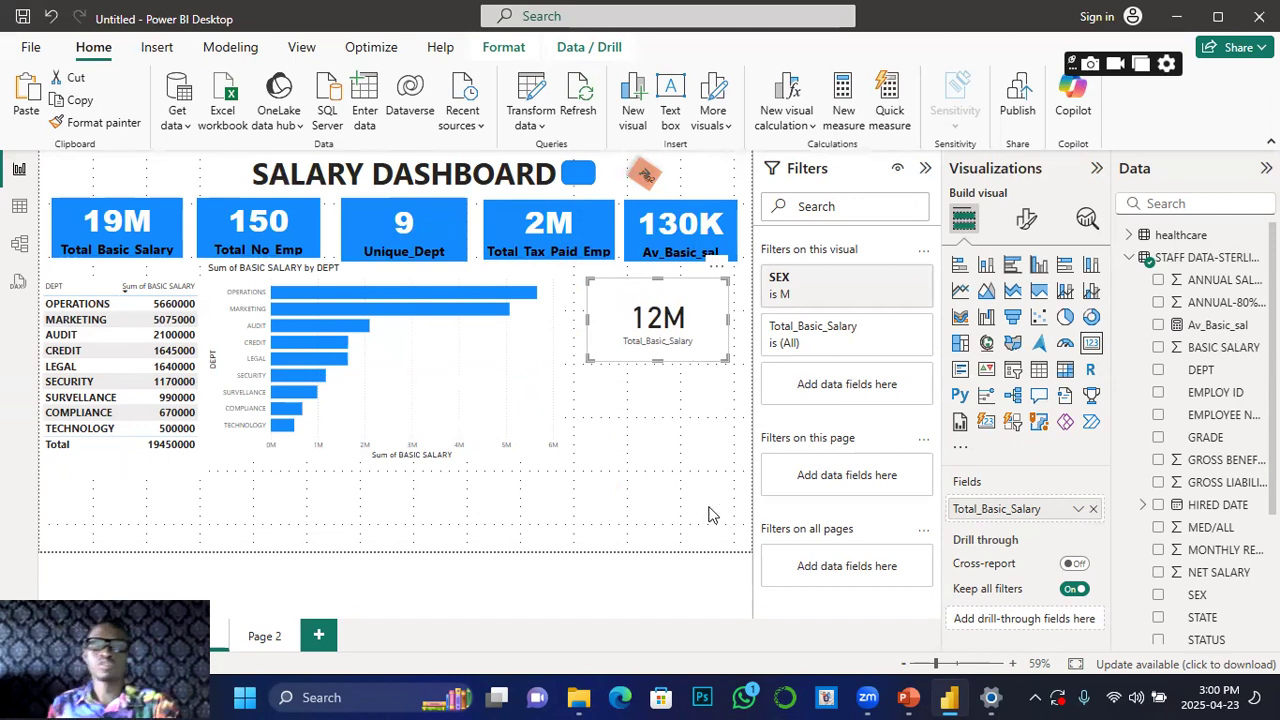
left_click_drag(618, 298, 603, 297)
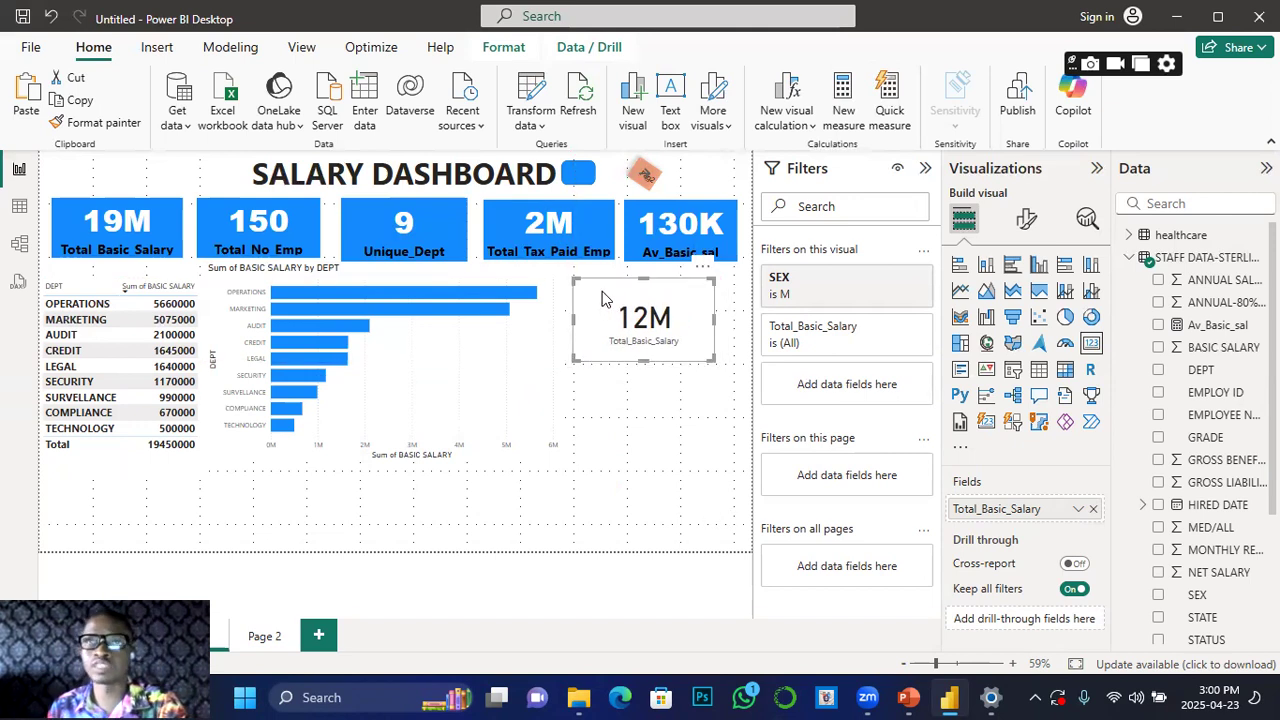